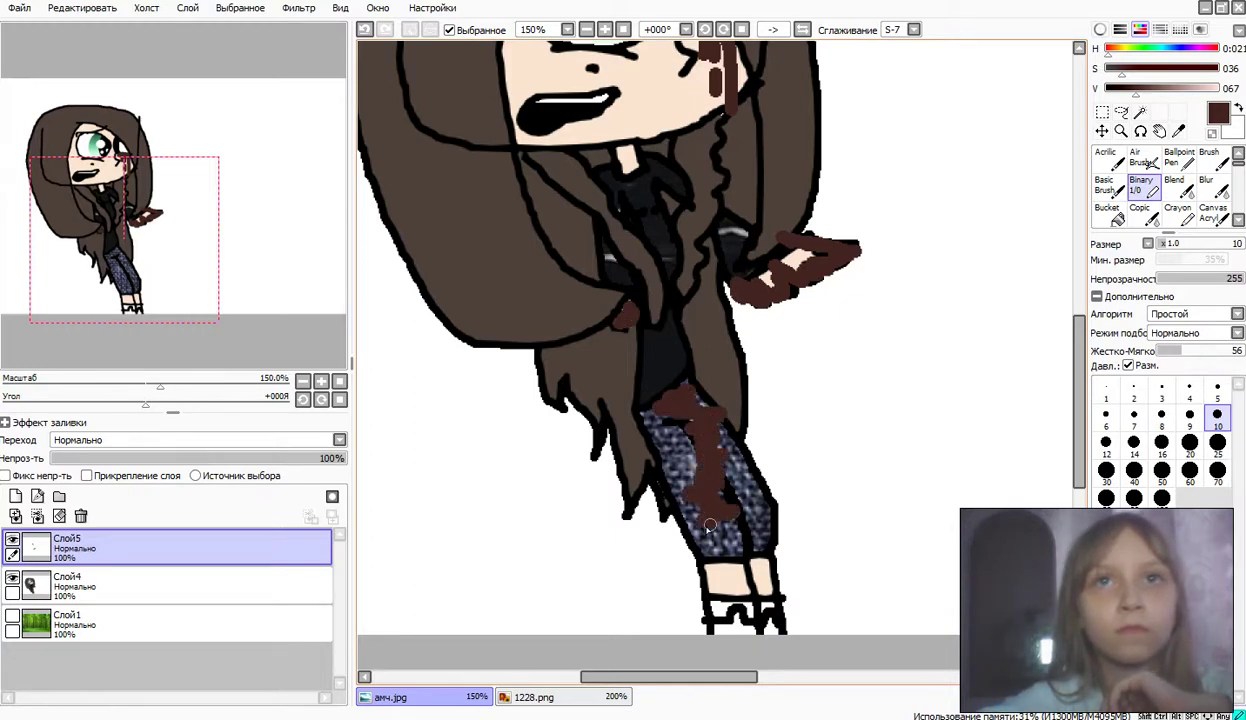
Step: Paint dark red stains over the trousers and shoes and dripping below the large eye, undoing the stray dark blue stroke
drag(756, 605, 779, 616)
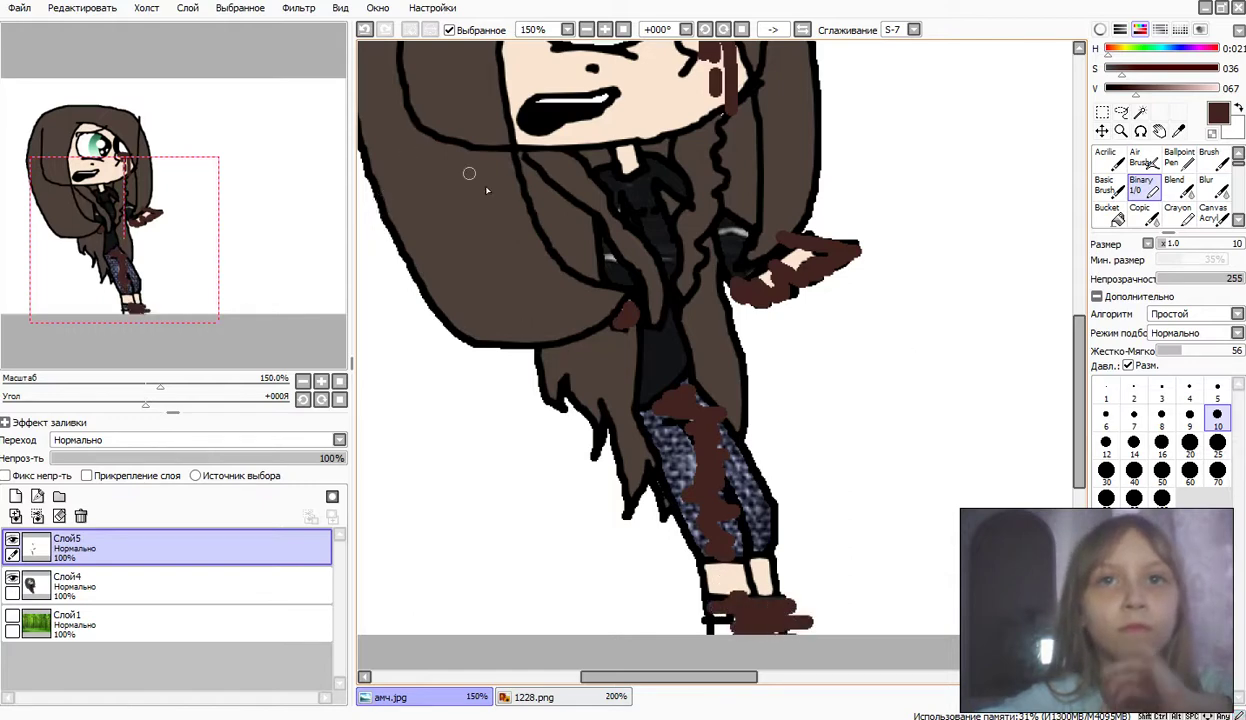
drag(168, 292, 142, 226)
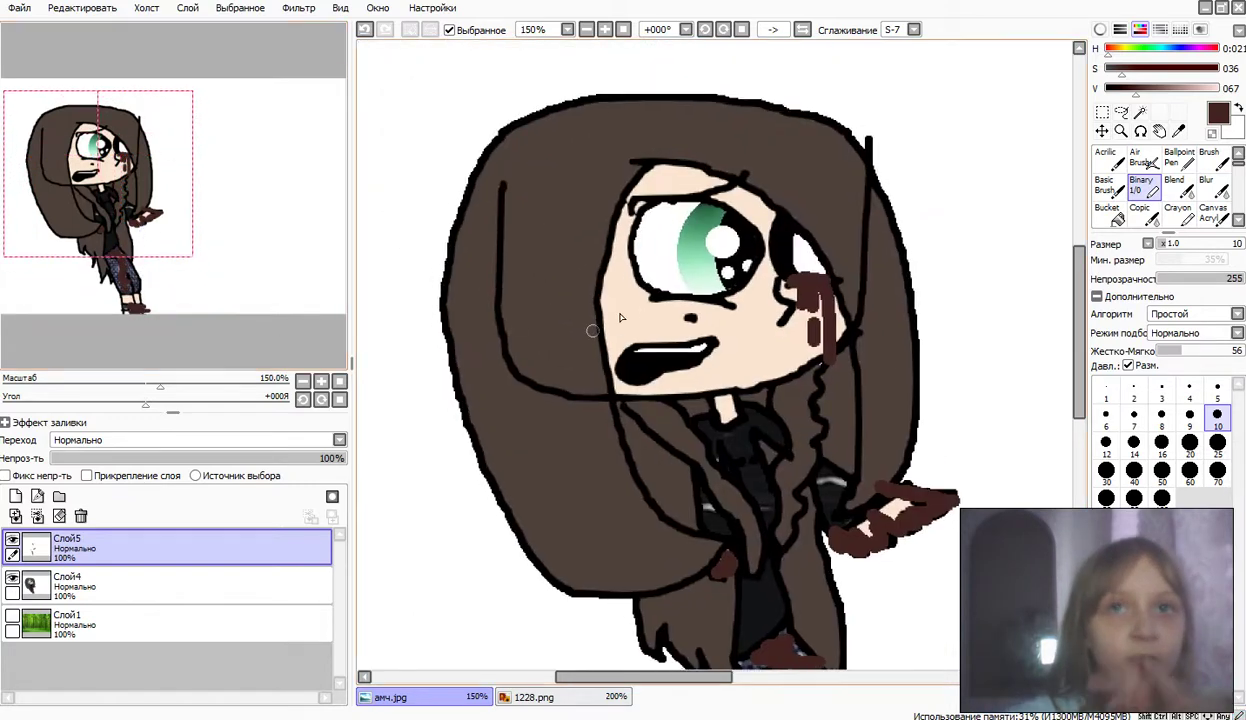
drag(731, 300, 665, 304)
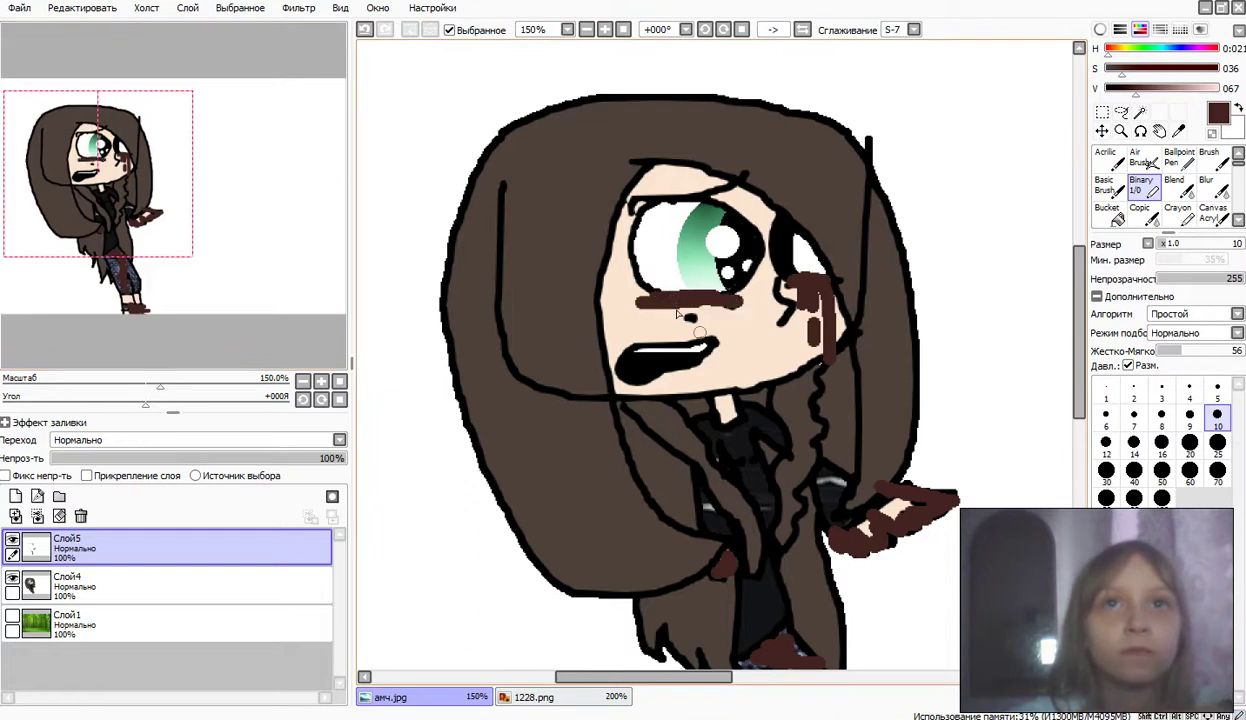
mouse_move(697, 325)
mouse_down()
mouse_move(705, 345)
mouse_move(748, 250)
mouse_up()
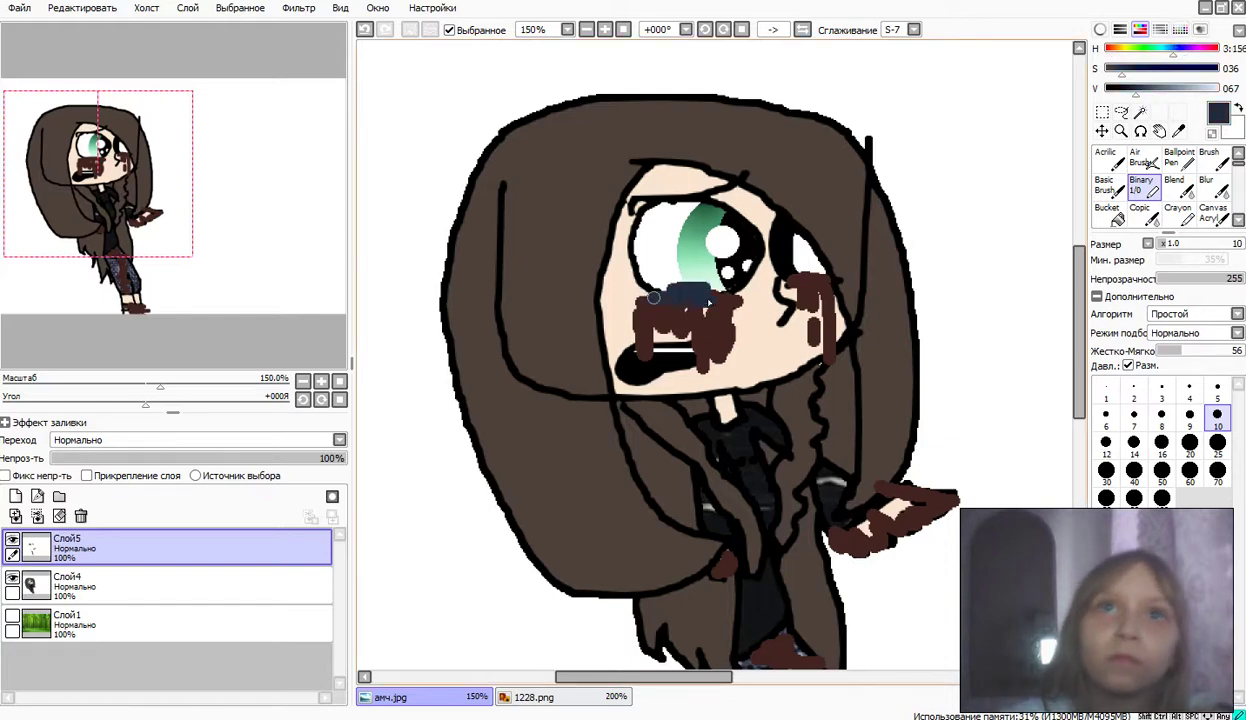
click(364, 29)
Step: Add a new layer and paint pale blue tear streaks running down from the large eye, with colour brightness at 255
click(15, 496)
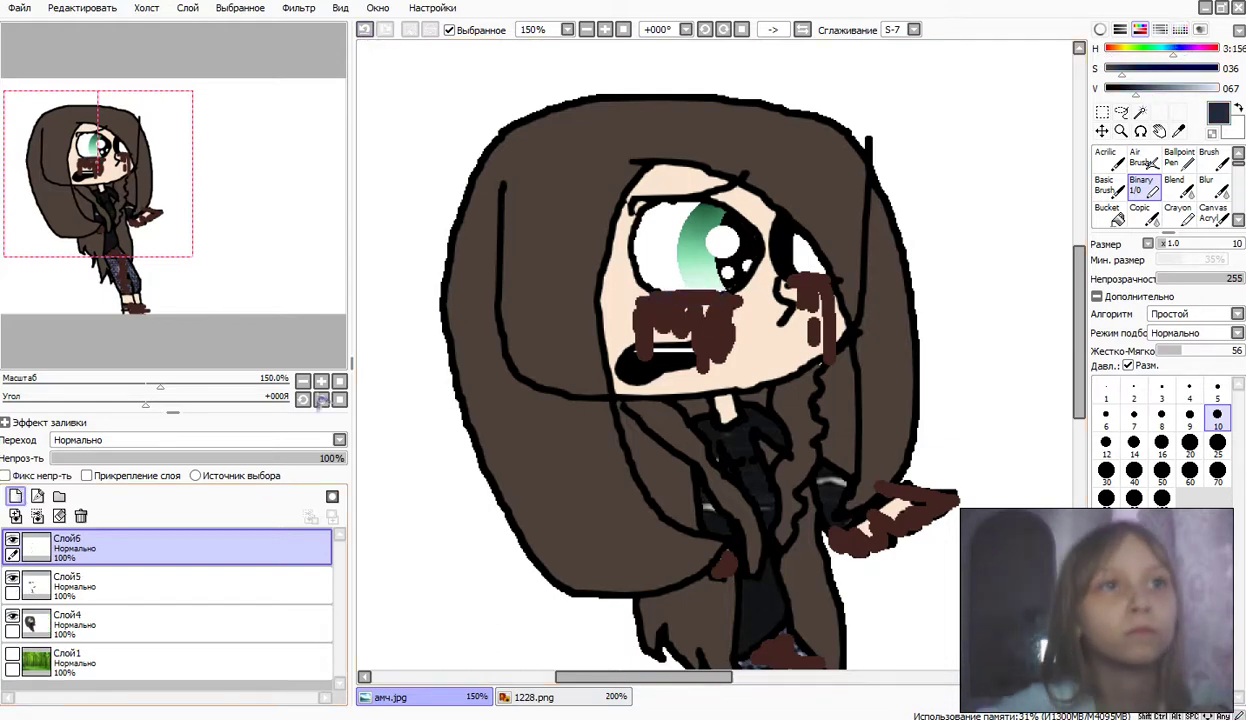
drag(1175, 88, 1218, 88)
drag(740, 295, 663, 296)
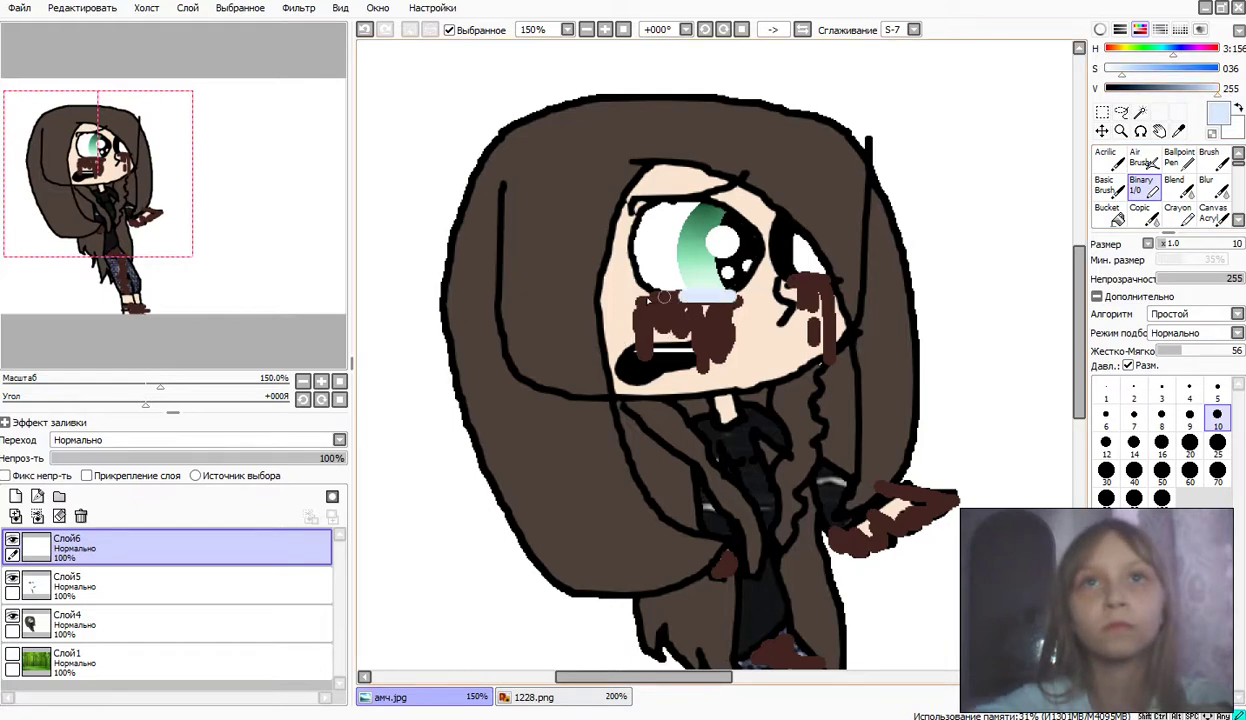
drag(628, 358, 624, 404)
mouse_move(672, 292)
mouse_down()
mouse_move(673, 375)
mouse_move(699, 343)
mouse_move(683, 402)
mouse_up()
drag(707, 300, 706, 440)
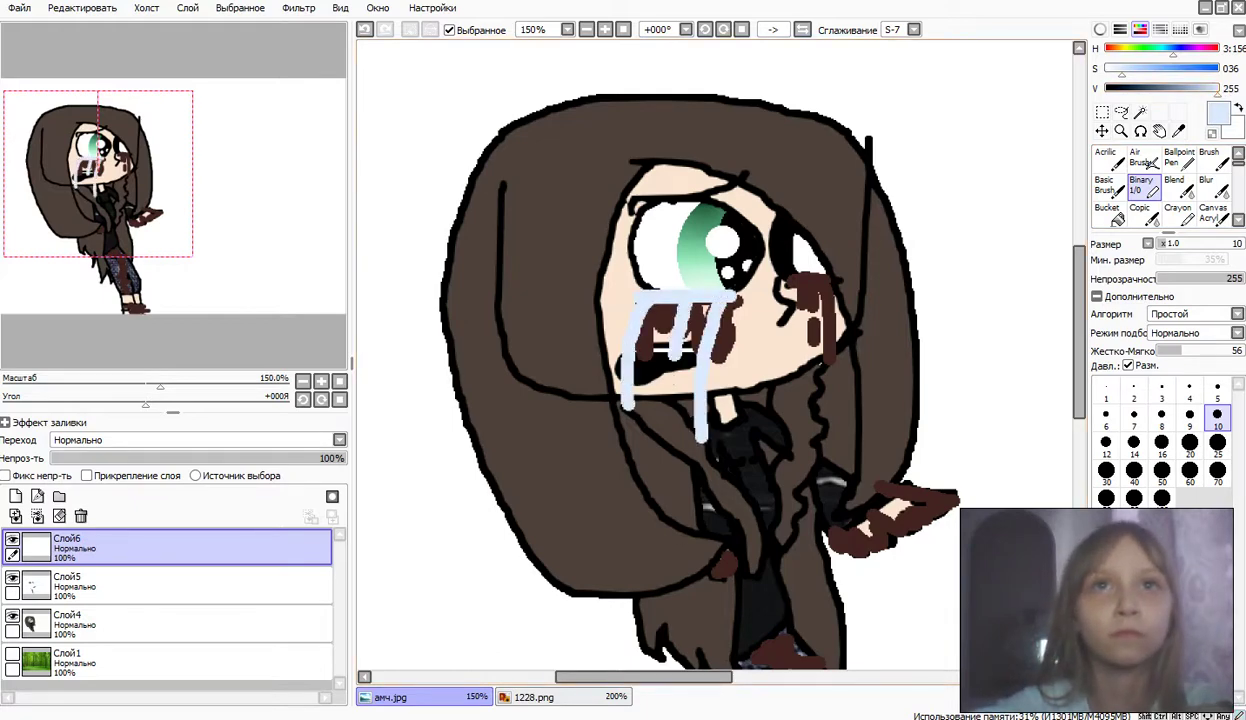
Step: Try to soften the pale blue tear streaks with the Blur brush, and undo the blurring
click(1206, 185)
mouse_move(730, 296)
mouse_down()
mouse_move(773, 320)
mouse_move(577, 292)
mouse_move(718, 299)
mouse_move(553, 287)
mouse_up()
drag(621, 309, 715, 295)
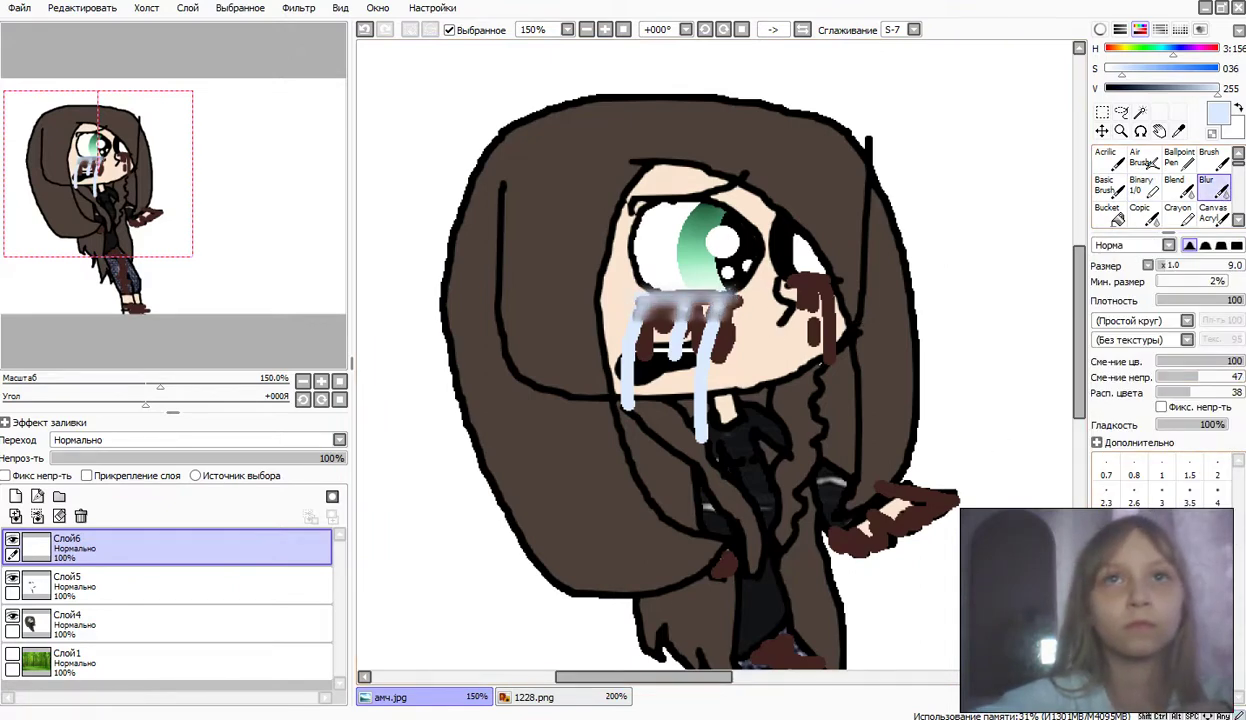
mouse_move(730, 393)
mouse_down()
mouse_move(687, 422)
mouse_move(708, 312)
mouse_move(650, 340)
mouse_move(652, 225)
mouse_move(720, 161)
mouse_move(674, 202)
mouse_move(680, 420)
mouse_up()
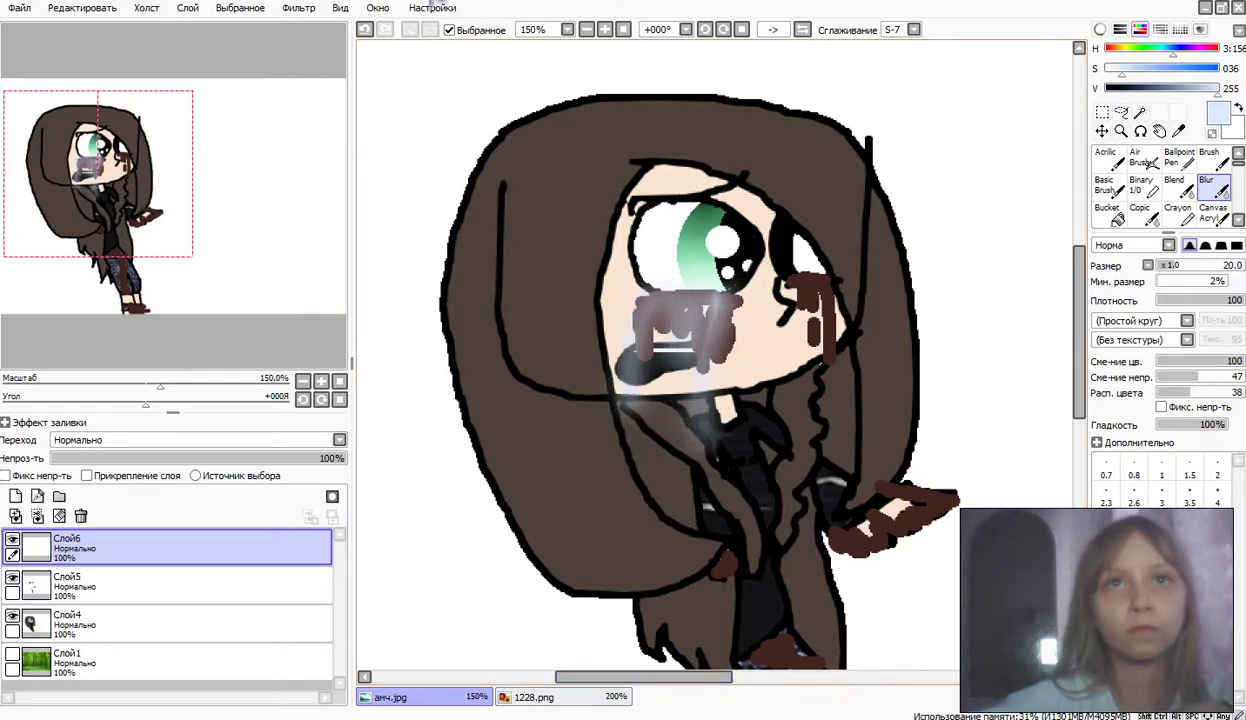
click(365, 30)
click(365, 30)
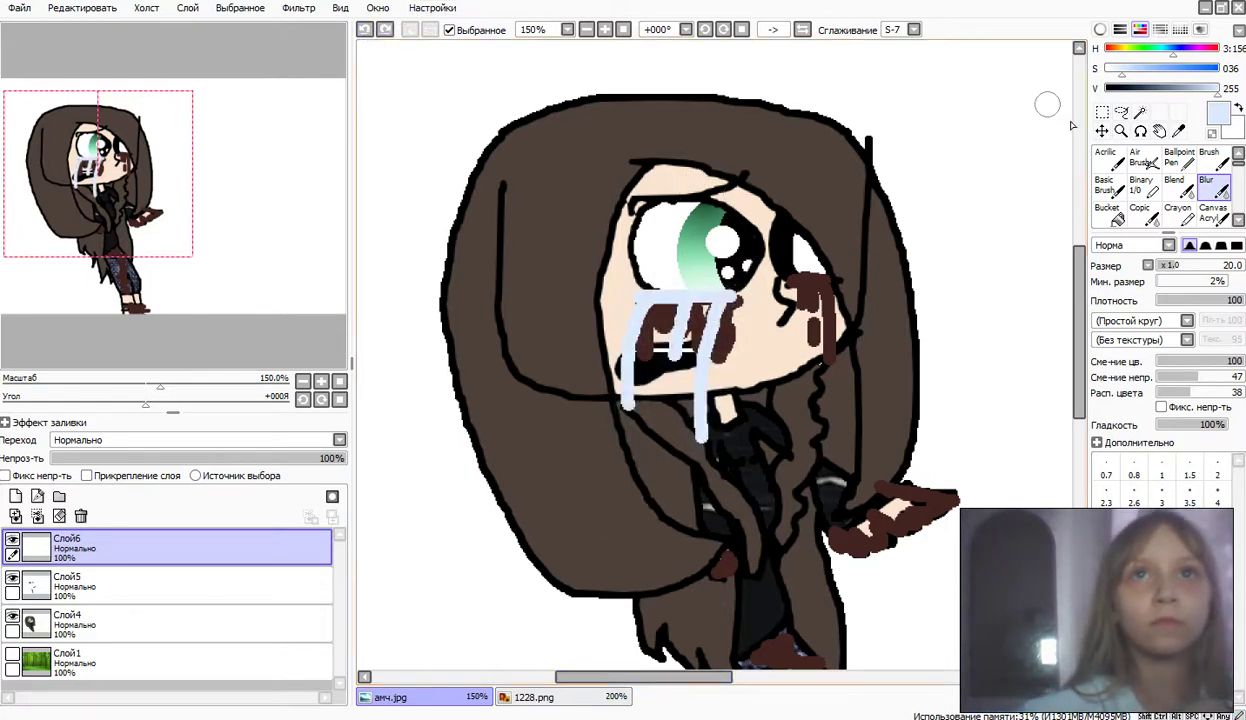
Step: Recolour the tear streaks with the Bucket, first to white and finally to light grey with saturation 0 and brightness 240
click(1107, 213)
alt+click(882, 126)
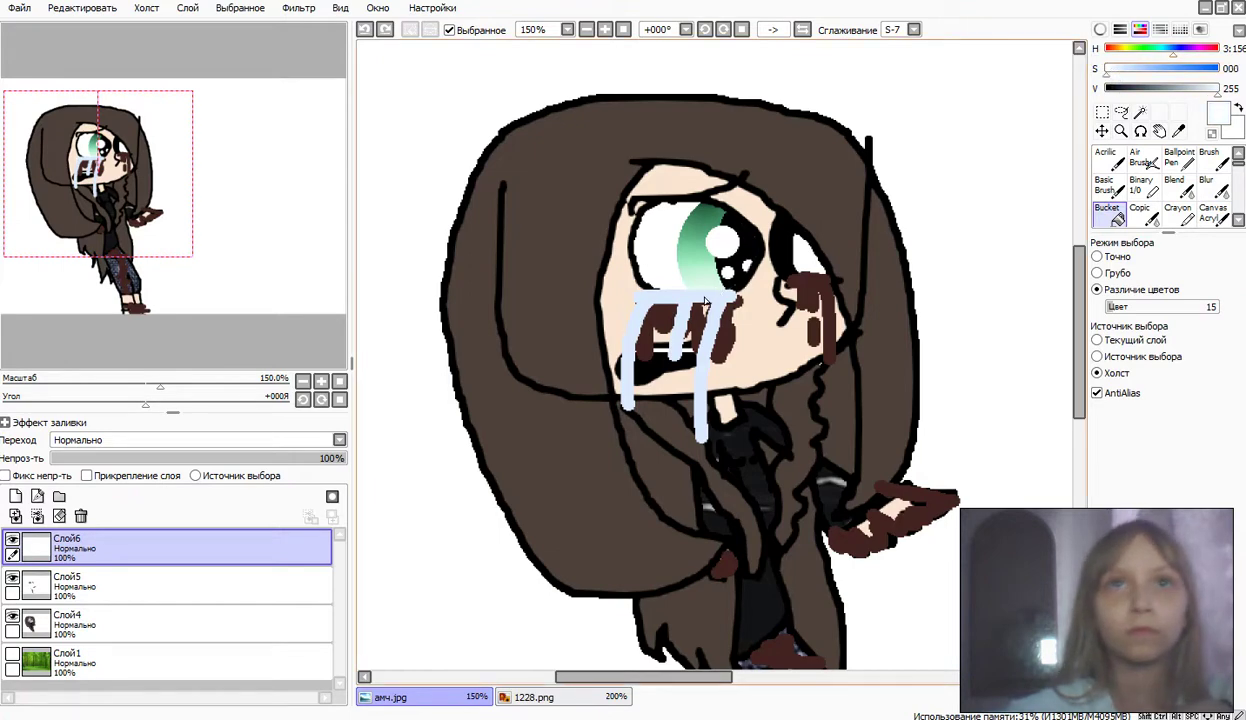
click(705, 303)
click(1141, 185)
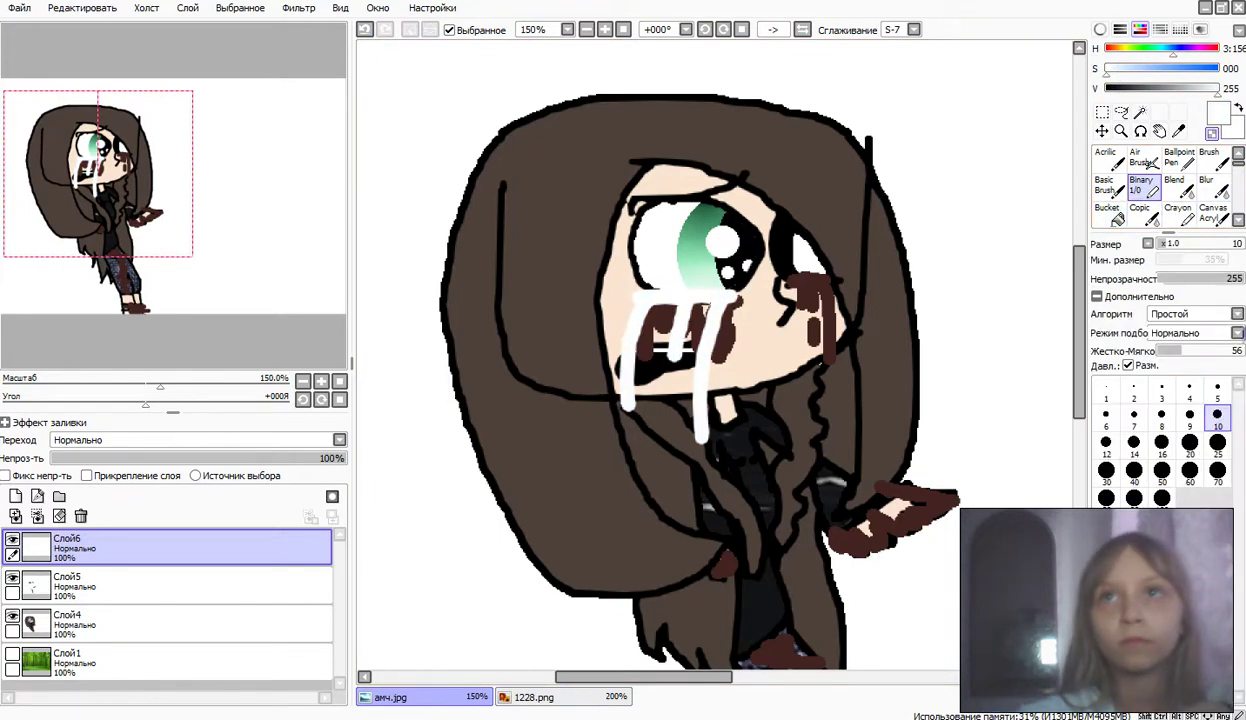
click(1217, 390)
click(1210, 88)
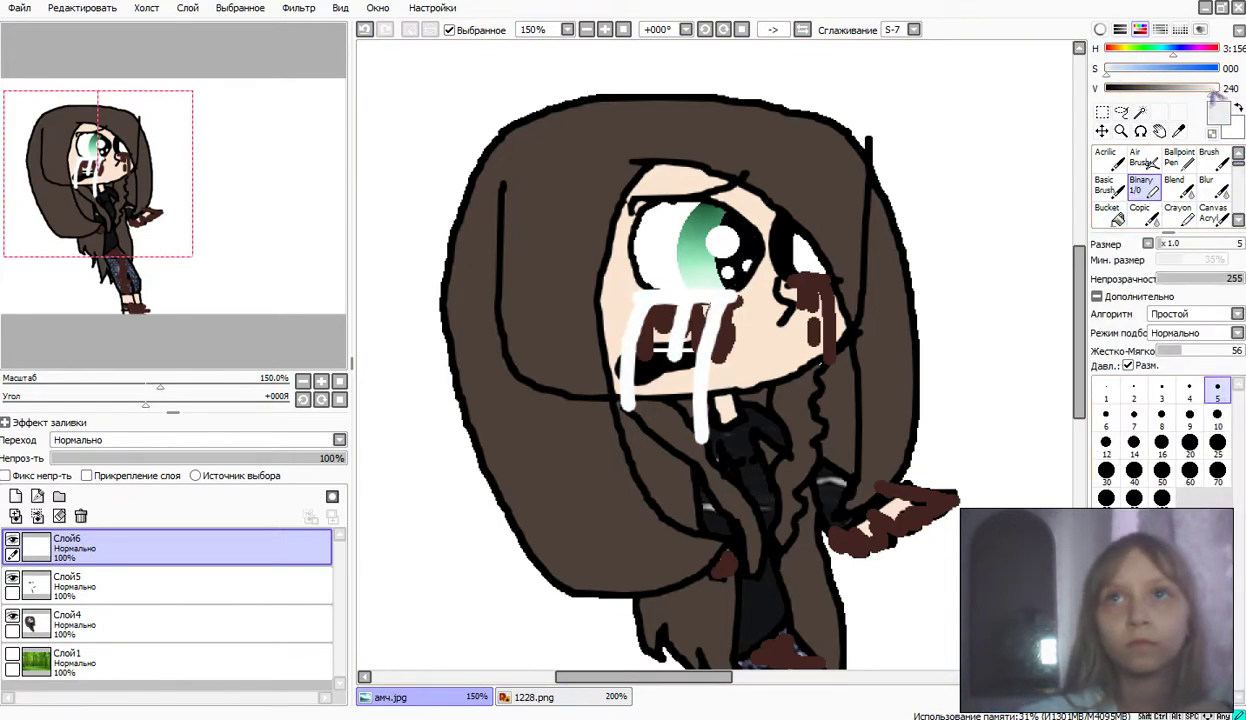
click(1107, 213)
click(703, 296)
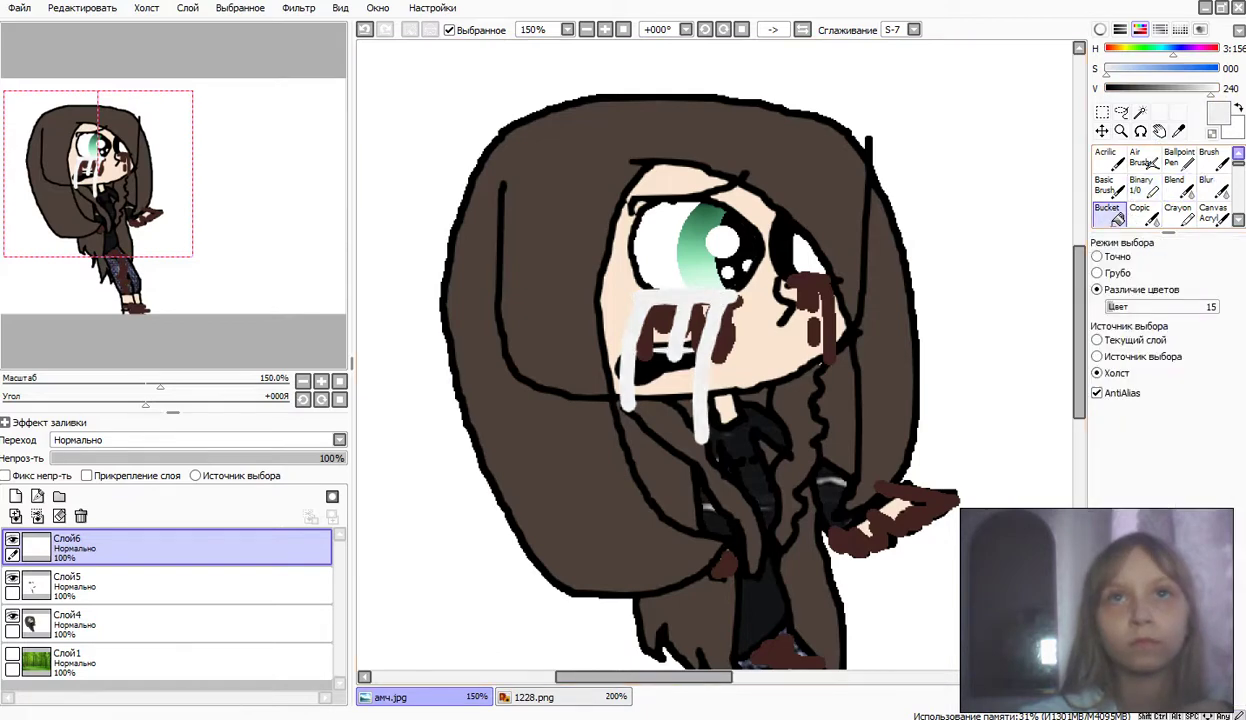
Step: Hollow out the tear streaks into outlines using the Binary brush with transparent colour at size 6
click(1141, 185)
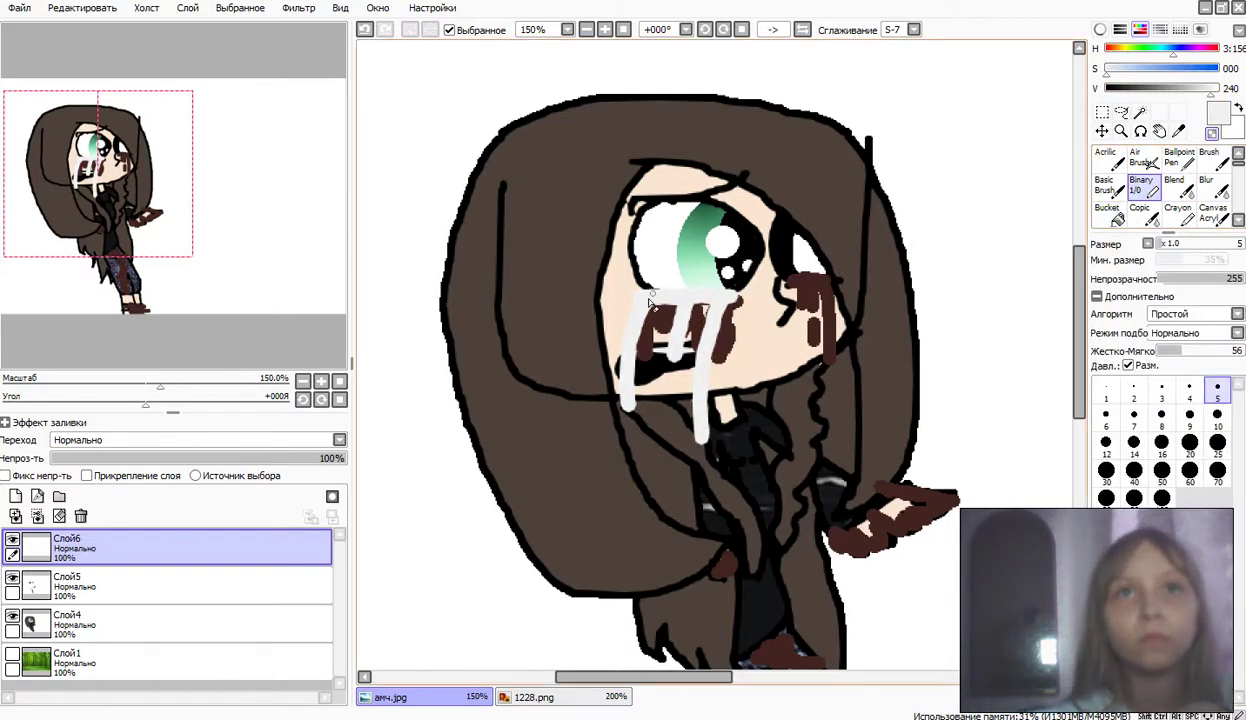
click(1217, 412)
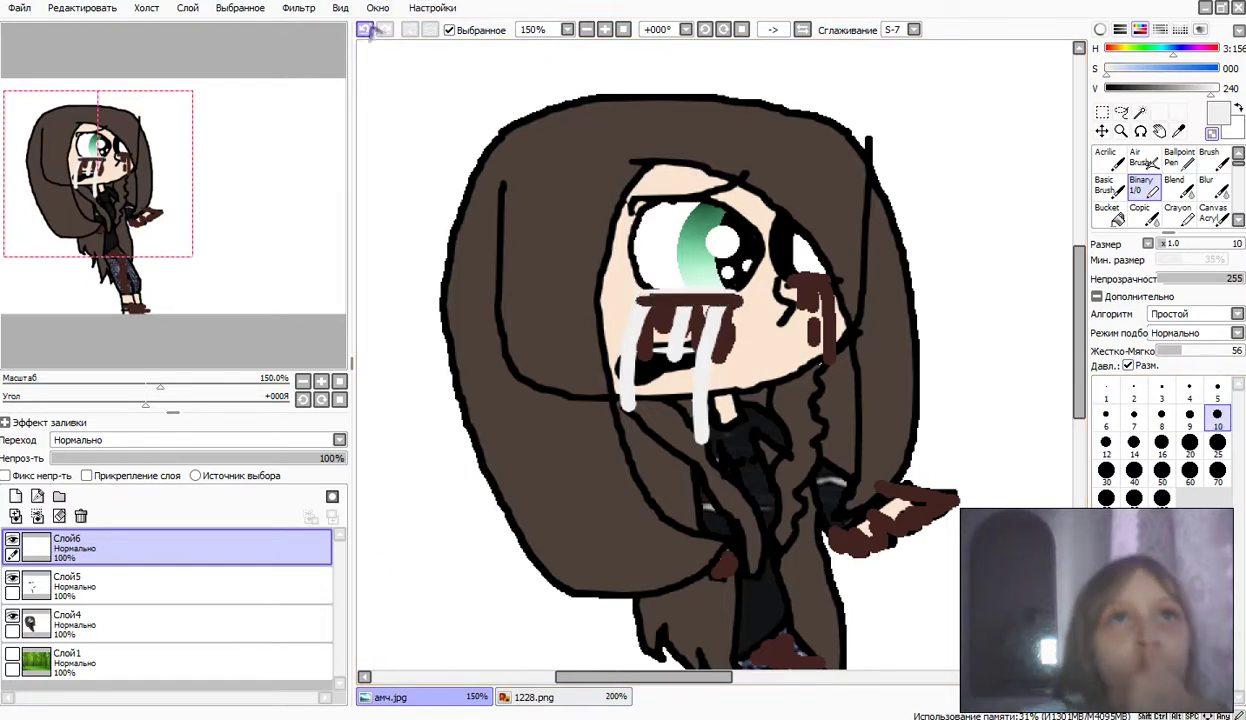
click(366, 30)
click(1106, 419)
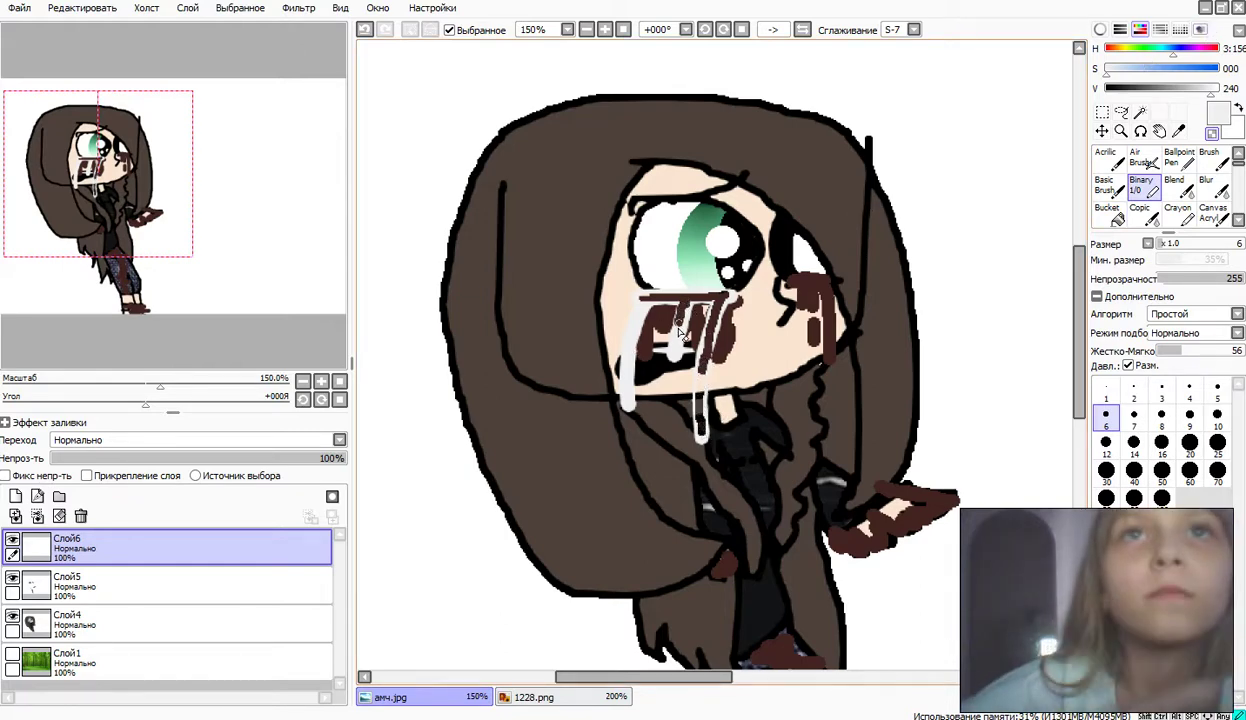
drag(679, 333, 675, 355)
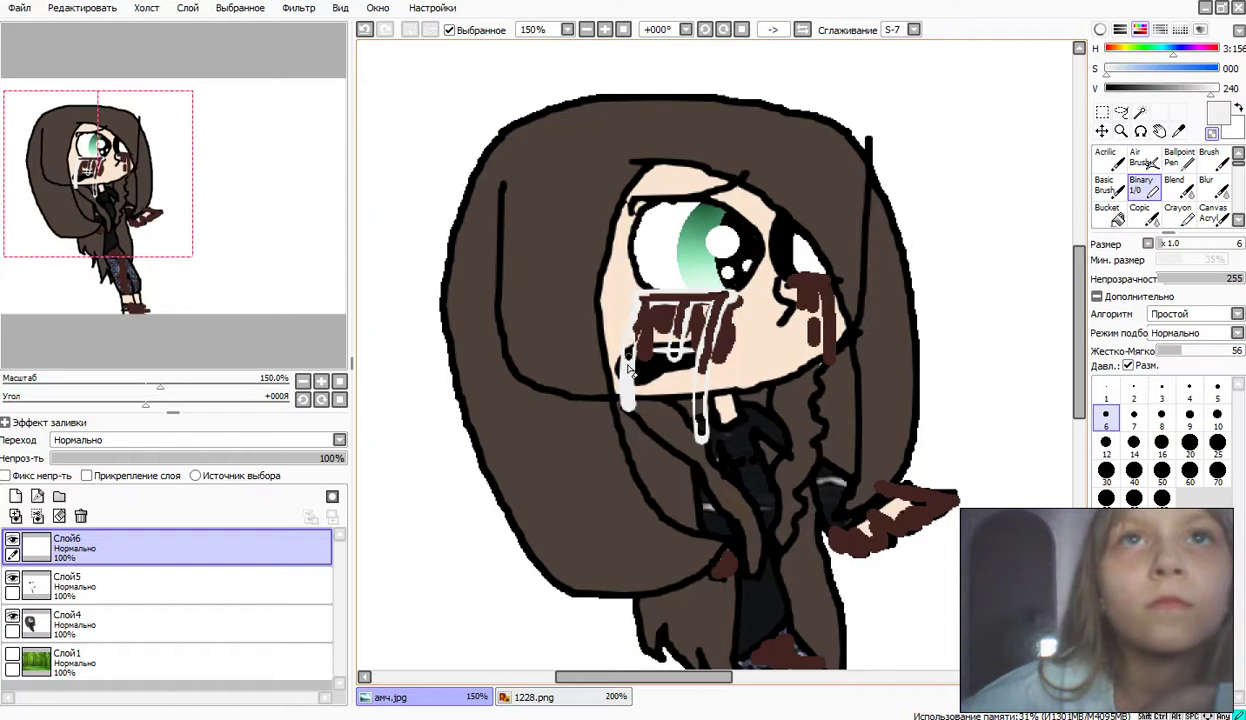
Step: Soften the grey tear outlines on the face and neck with the Blur brush at sizes 20 and 9
click(1206, 186)
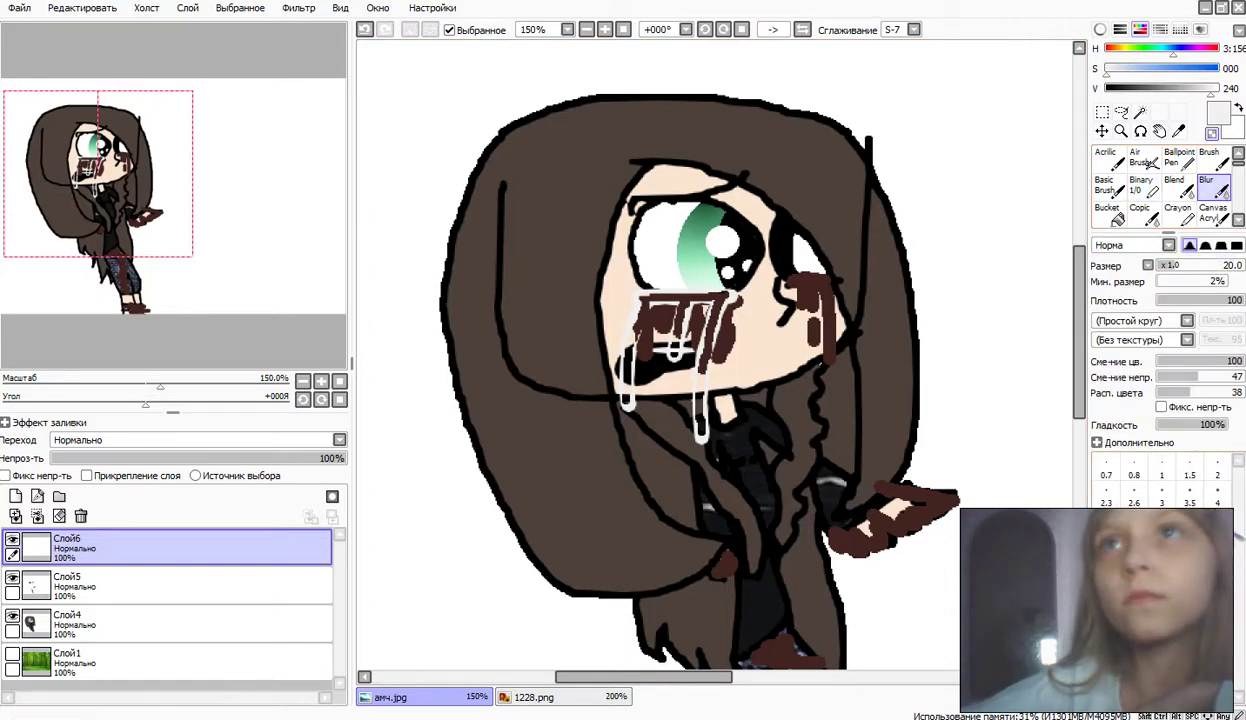
mouse_move(752, 310)
mouse_down()
mouse_move(682, 286)
mouse_move(598, 296)
mouse_move(595, 308)
mouse_move(639, 288)
mouse_move(630, 302)
mouse_move(649, 262)
mouse_move(631, 294)
mouse_move(630, 361)
mouse_move(664, 257)
mouse_move(679, 286)
mouse_up()
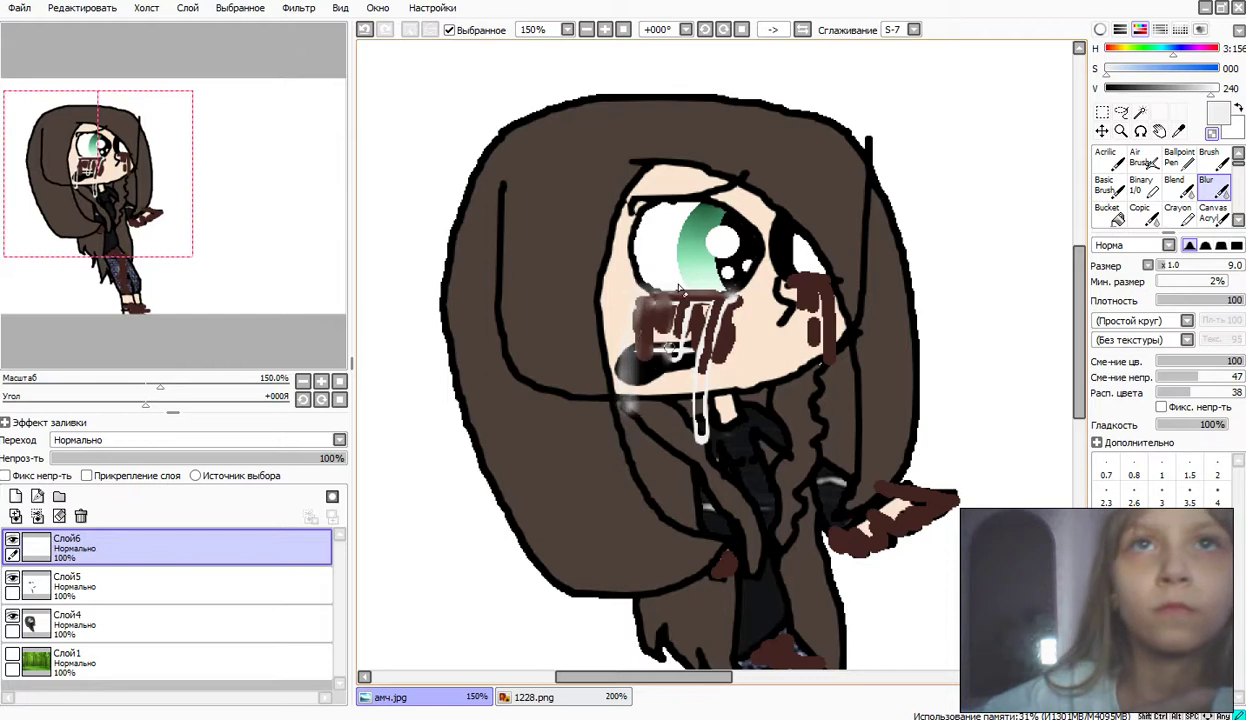
mouse_move(676, 451)
mouse_down()
mouse_move(692, 300)
mouse_move(708, 546)
mouse_up()
mouse_move(688, 368)
mouse_down()
mouse_move(680, 430)
mouse_move(675, 385)
mouse_up()
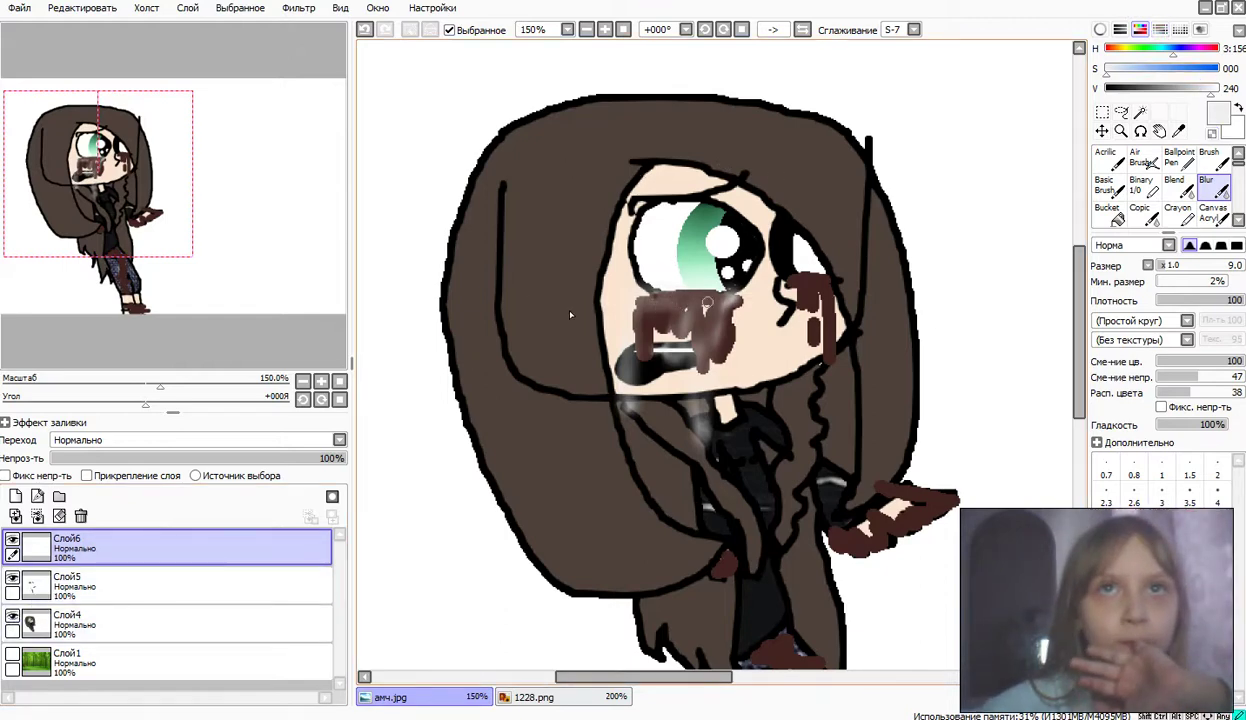
Step: Blur the dark red stains on the face into soft smudges on layer Слой5, using brush size 20
click(172, 578)
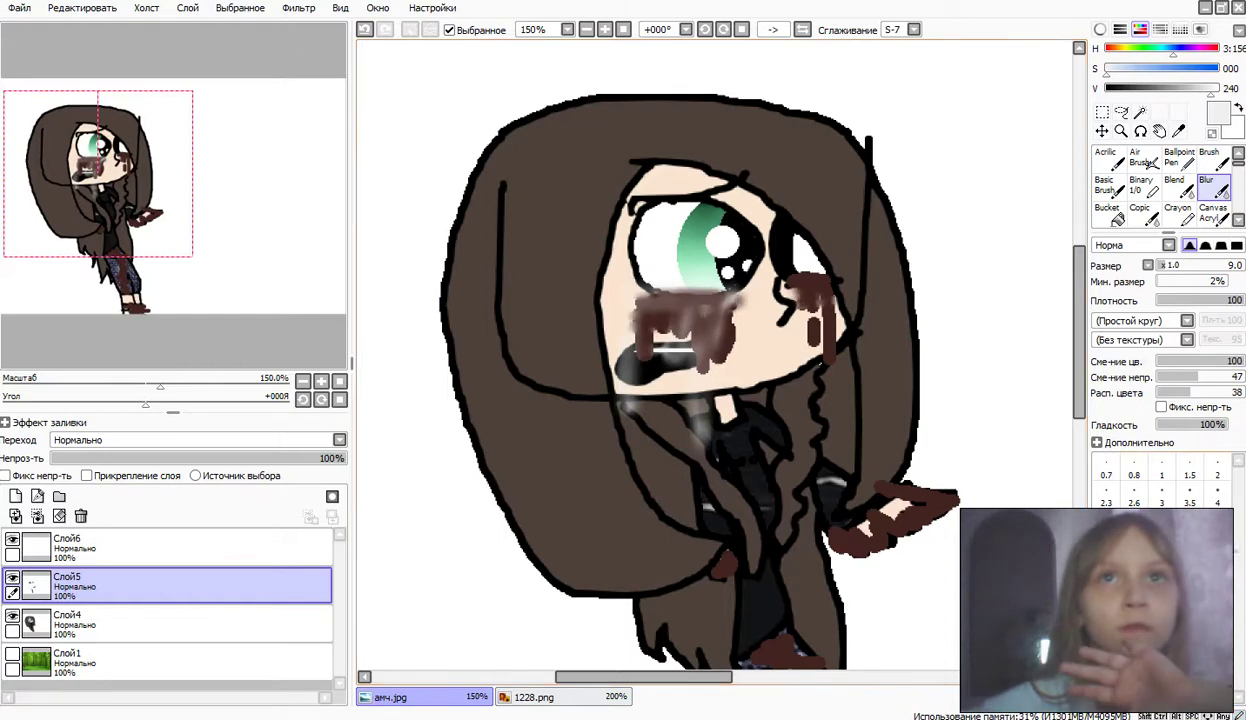
mouse_move(780, 329)
mouse_down()
mouse_move(789, 285)
mouse_move(859, 308)
mouse_move(703, 325)
mouse_move(562, 381)
mouse_move(747, 346)
mouse_move(882, 302)
mouse_move(603, 333)
mouse_move(593, 310)
mouse_move(521, 270)
mouse_move(941, 298)
mouse_move(876, 269)
mouse_move(638, 276)
mouse_move(871, 343)
mouse_up()
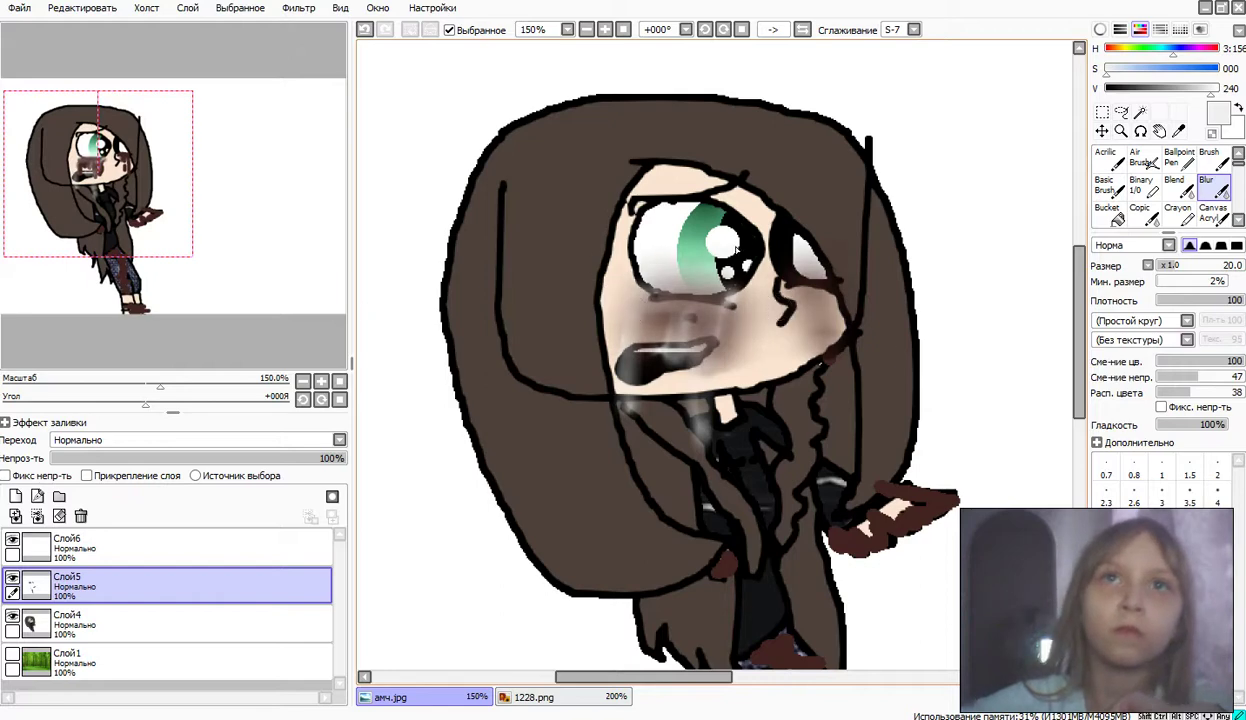
drag(737, 250, 578, 314)
Step: Blur the dark red stains on the trousers, shoes and hands with the size 20 brush
scroll(700, 340, down, 5)
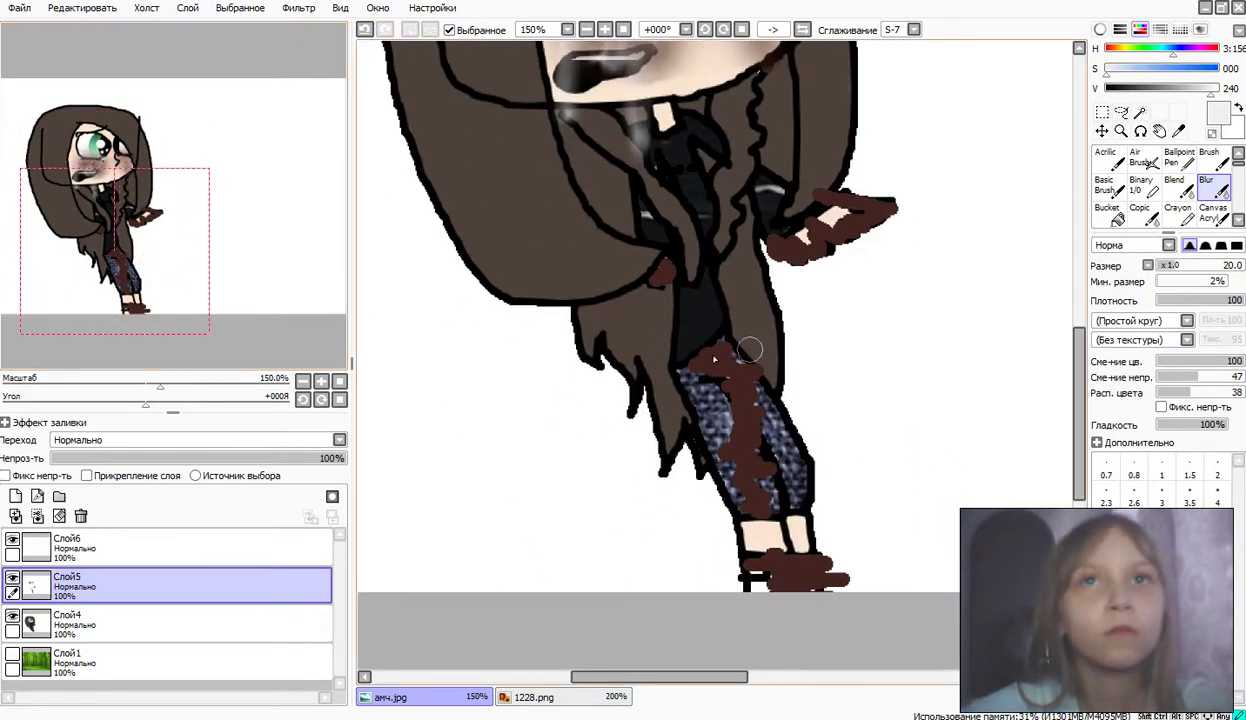
mouse_move(750, 349)
mouse_down()
mouse_move(814, 360)
mouse_move(805, 383)
mouse_move(850, 460)
mouse_up()
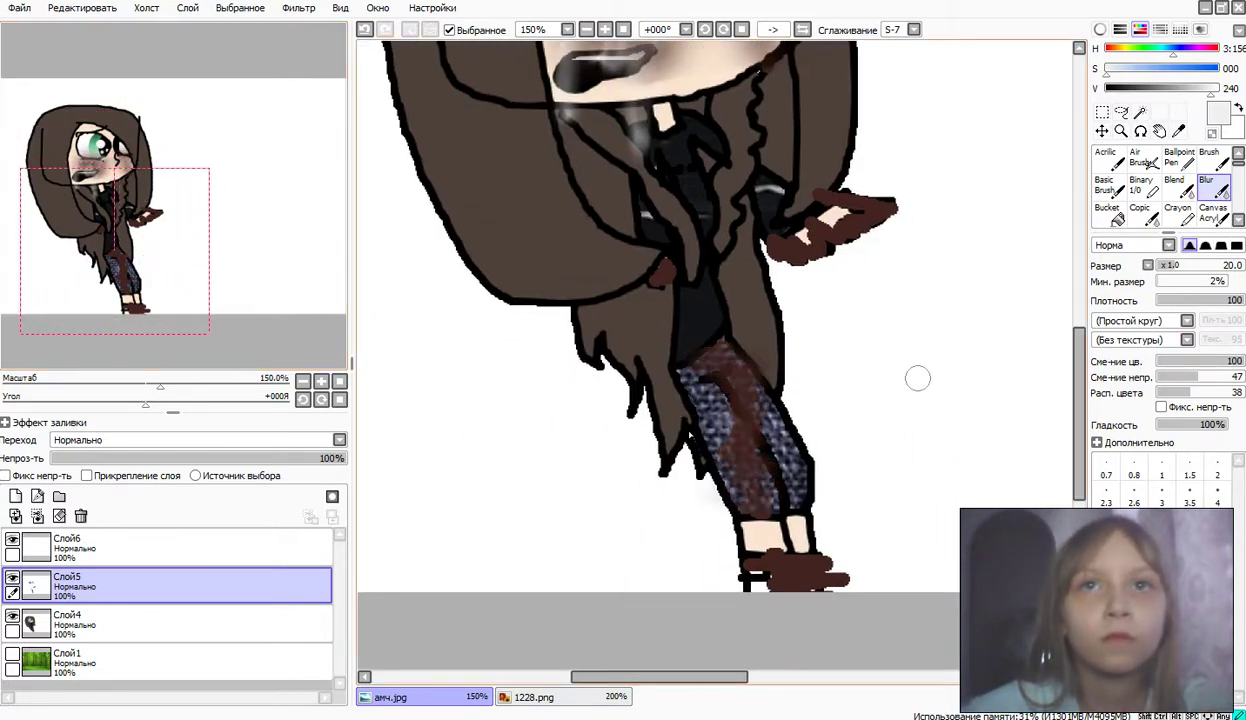
mouse_move(692, 507)
mouse_down()
mouse_move(556, 582)
mouse_move(913, 560)
mouse_move(722, 580)
mouse_up()
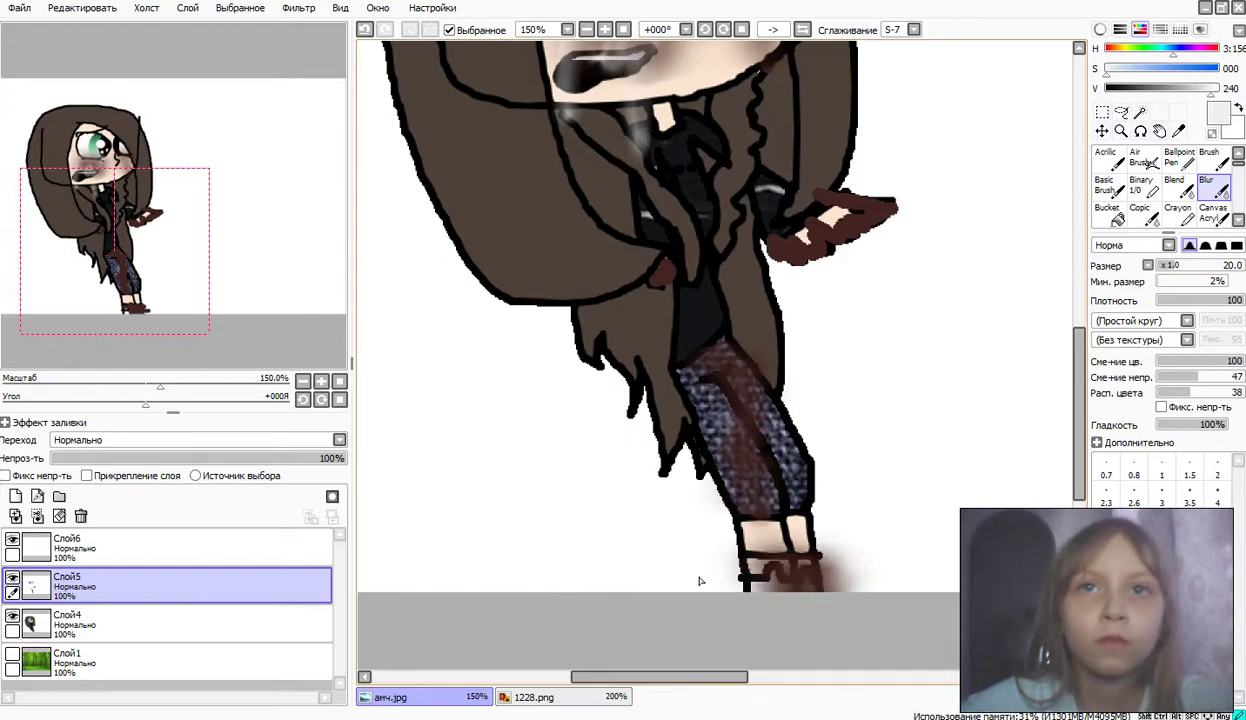
mouse_move(750, 245)
mouse_down()
mouse_move(918, 195)
mouse_move(766, 278)
mouse_move(858, 215)
mouse_up()
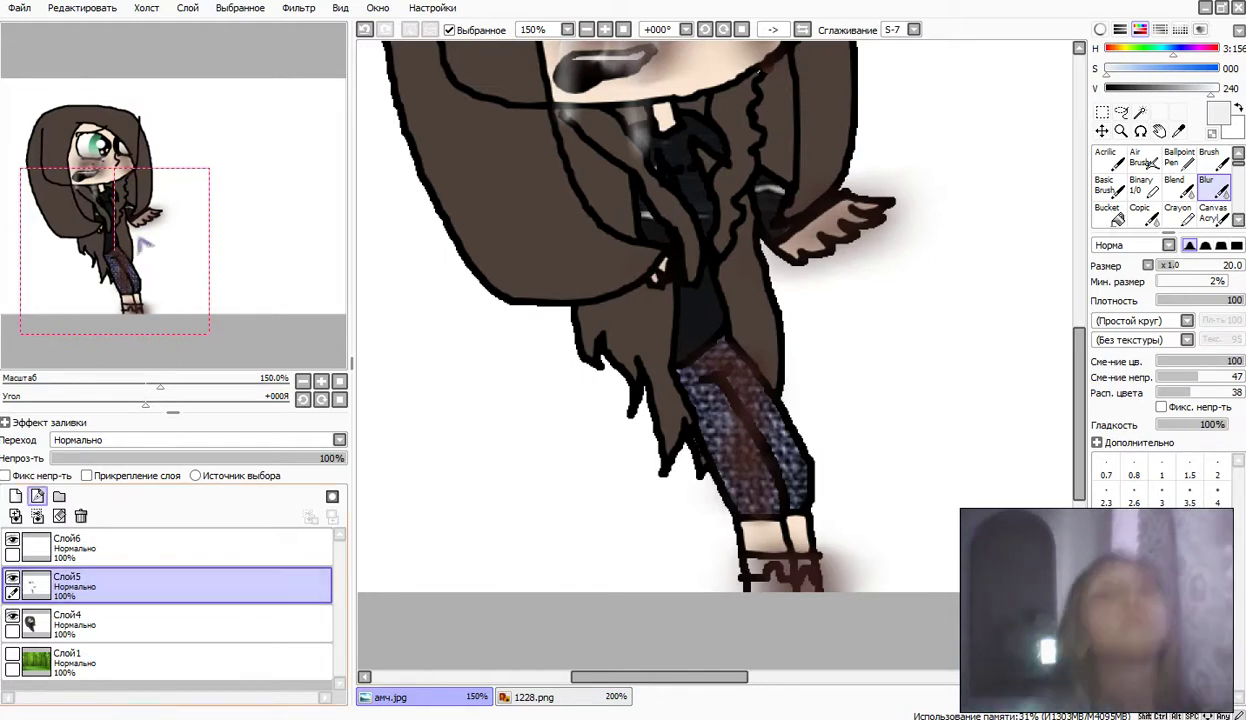
Step: Merge the tear layer Слой6 down into Слой5
drag(142, 241, 154, 157)
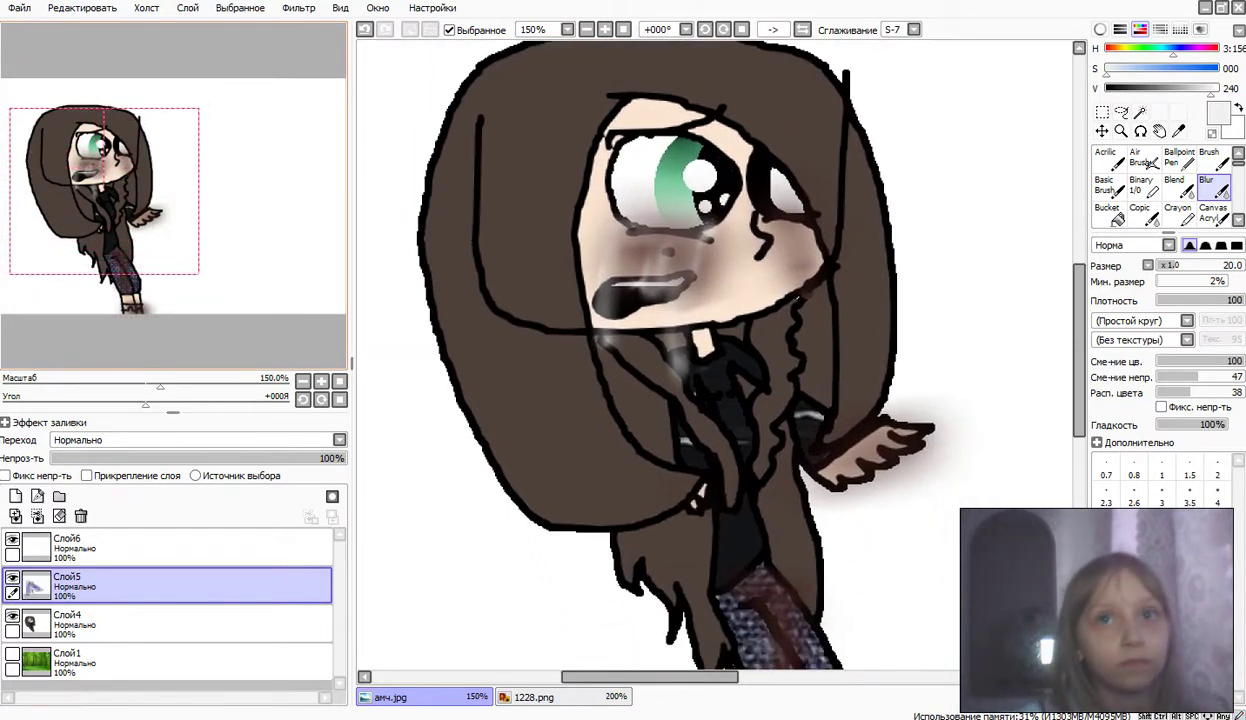
click(60, 545)
click(37, 516)
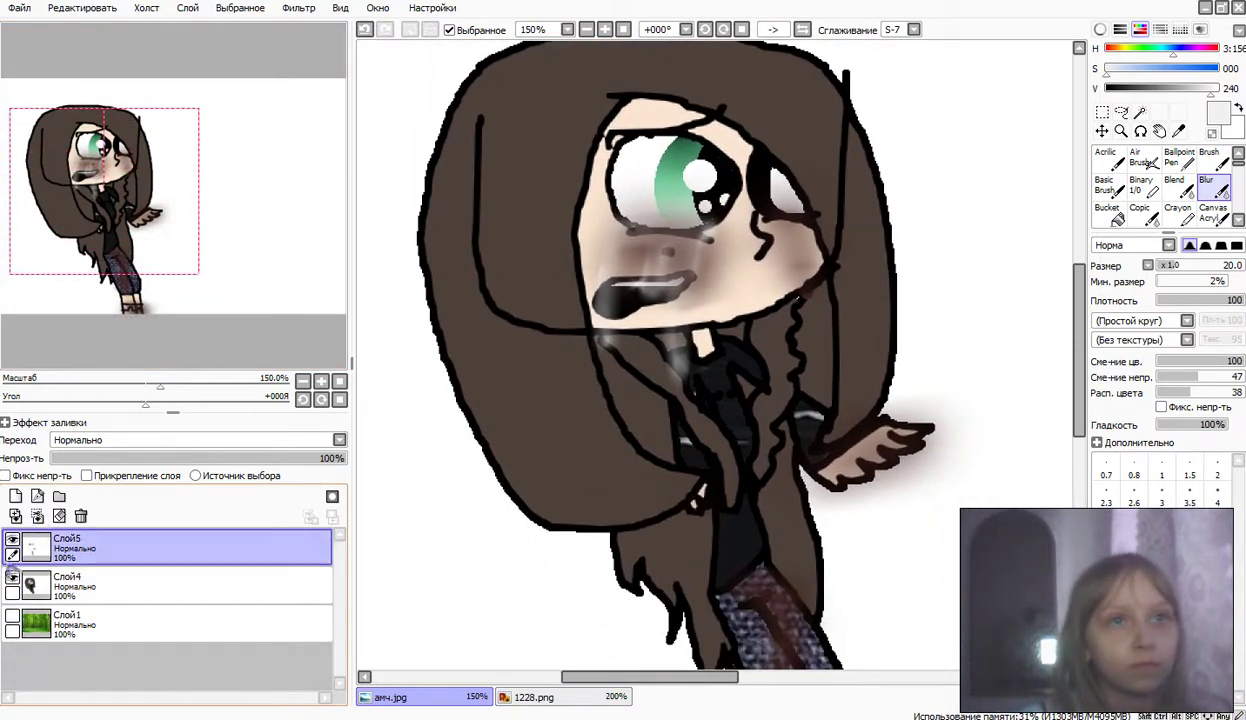
Step: Hide Слой5 and select the white background around the character with the Magic Wand
click(12, 545)
click(1140, 112)
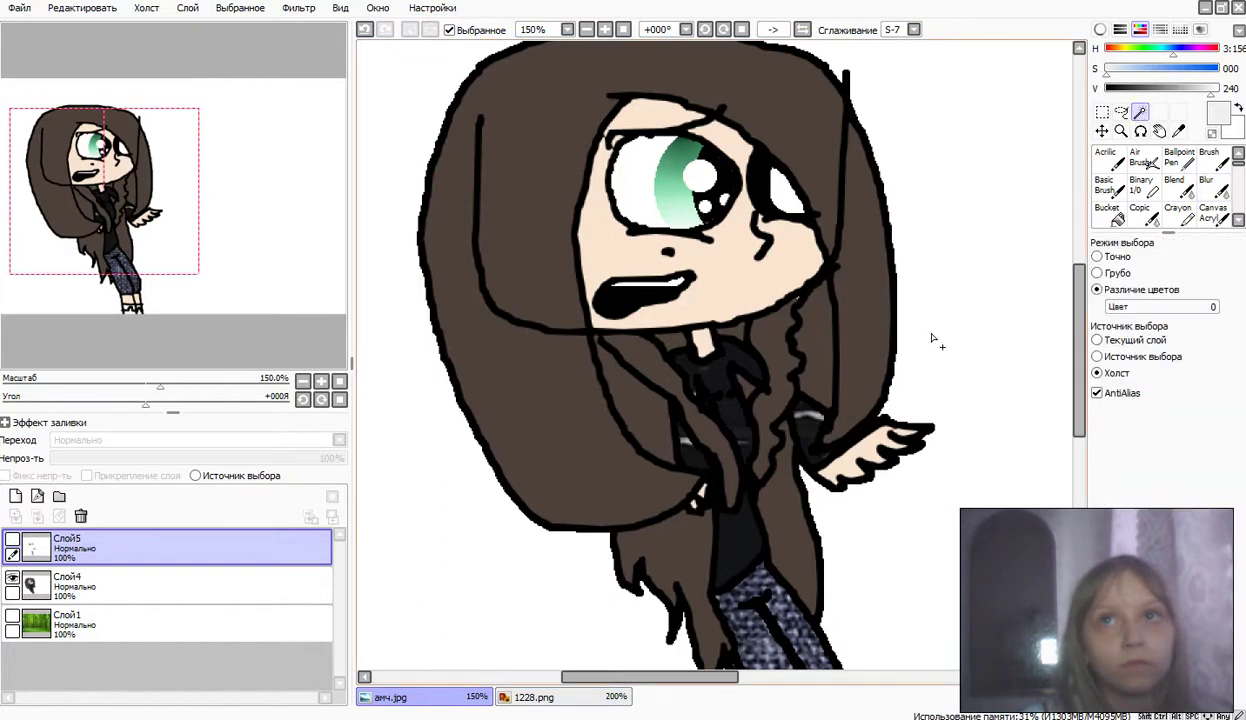
click(936, 232)
Step: Show Слой5, erase the blurred spill outside the character with a size 100 transparent brush, deselect, and merge the layer into Слой4
click(1141, 185)
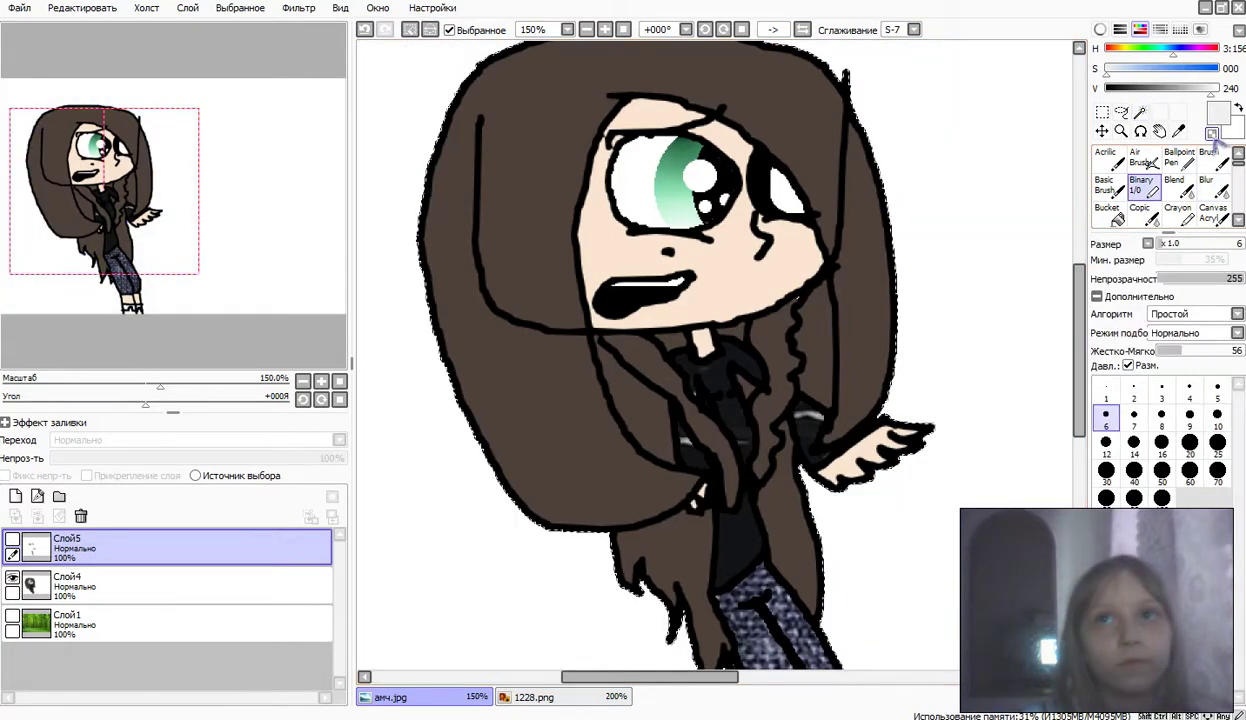
click(12, 540)
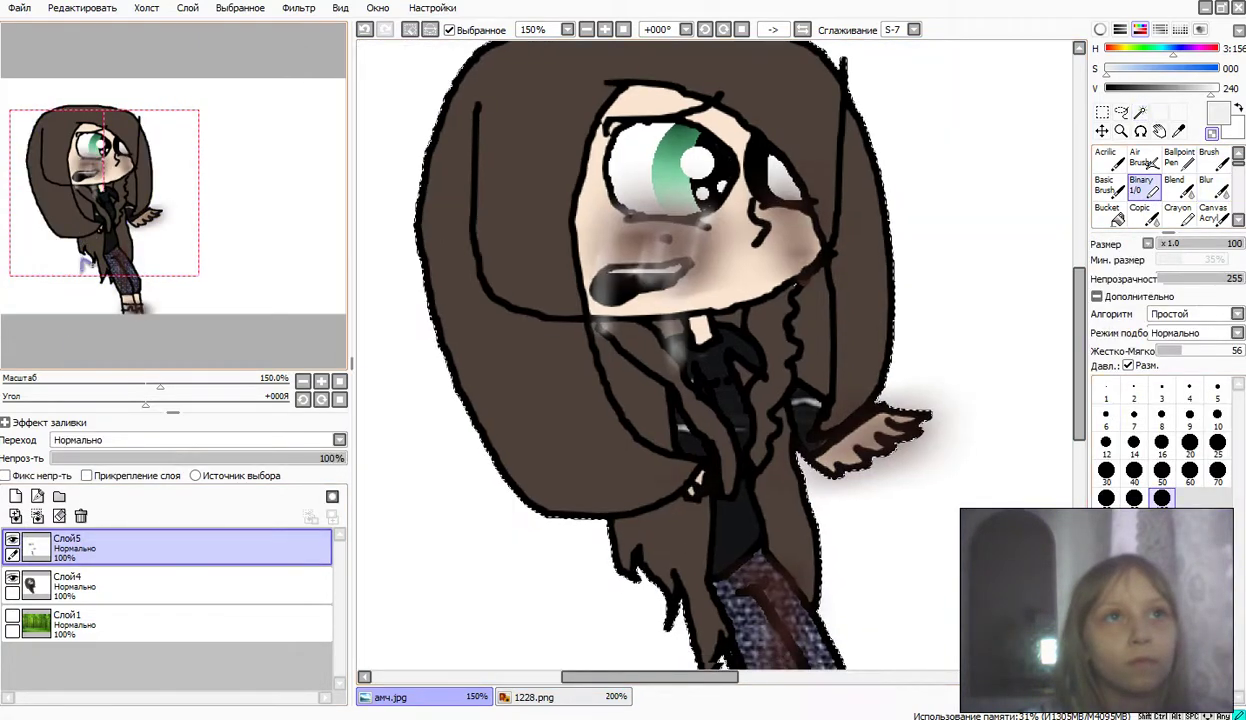
scroll(381, 356, down, 5)
scroll(1000, 240, up, 2)
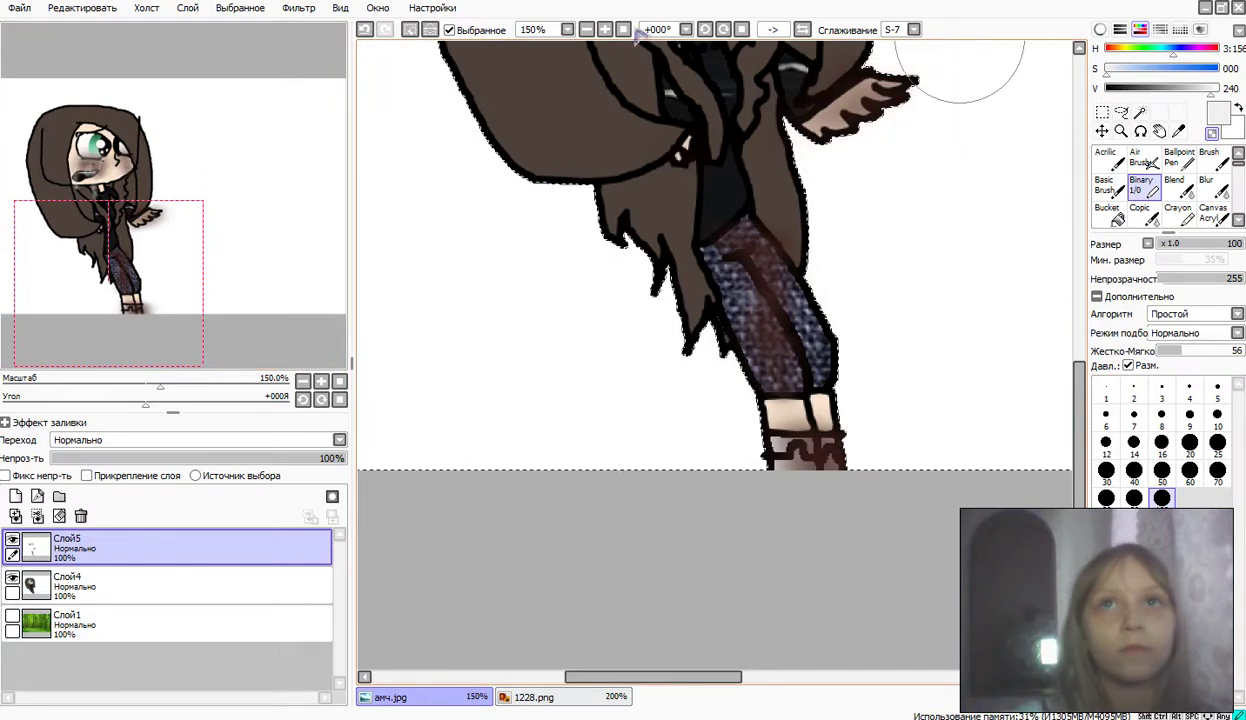
scroll(940, 90, up, 3)
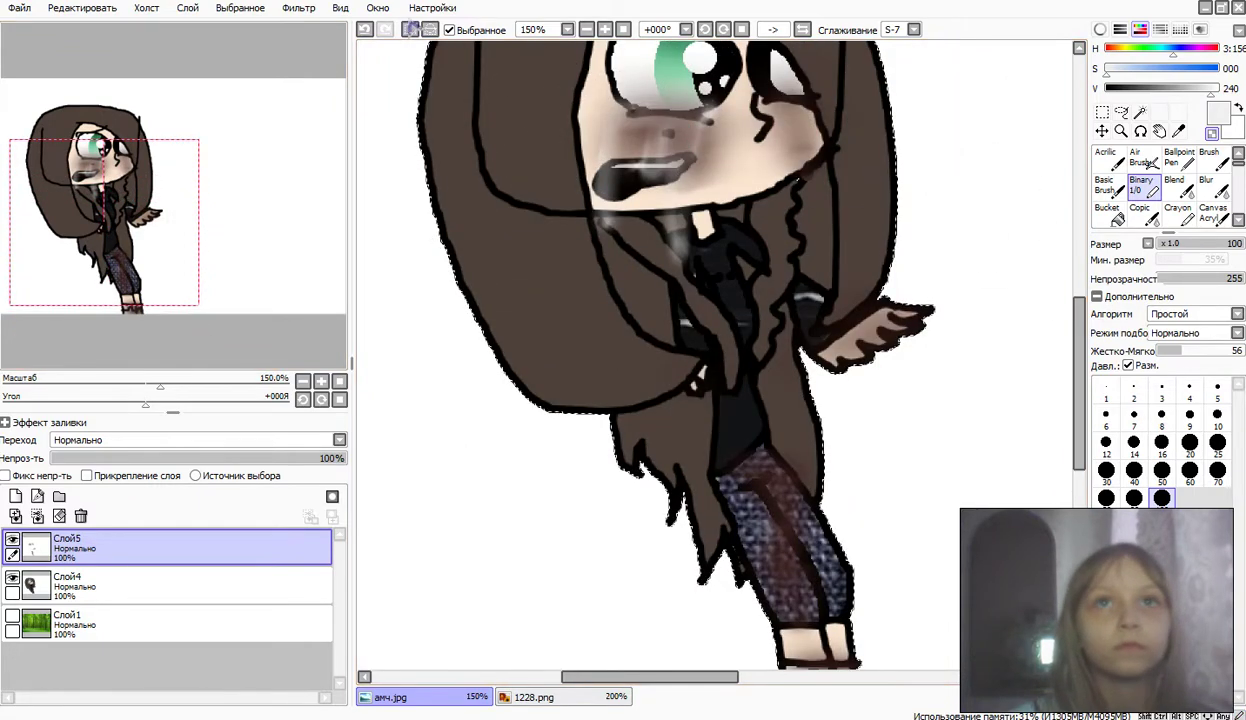
click(409, 29)
key(ctrl+e)
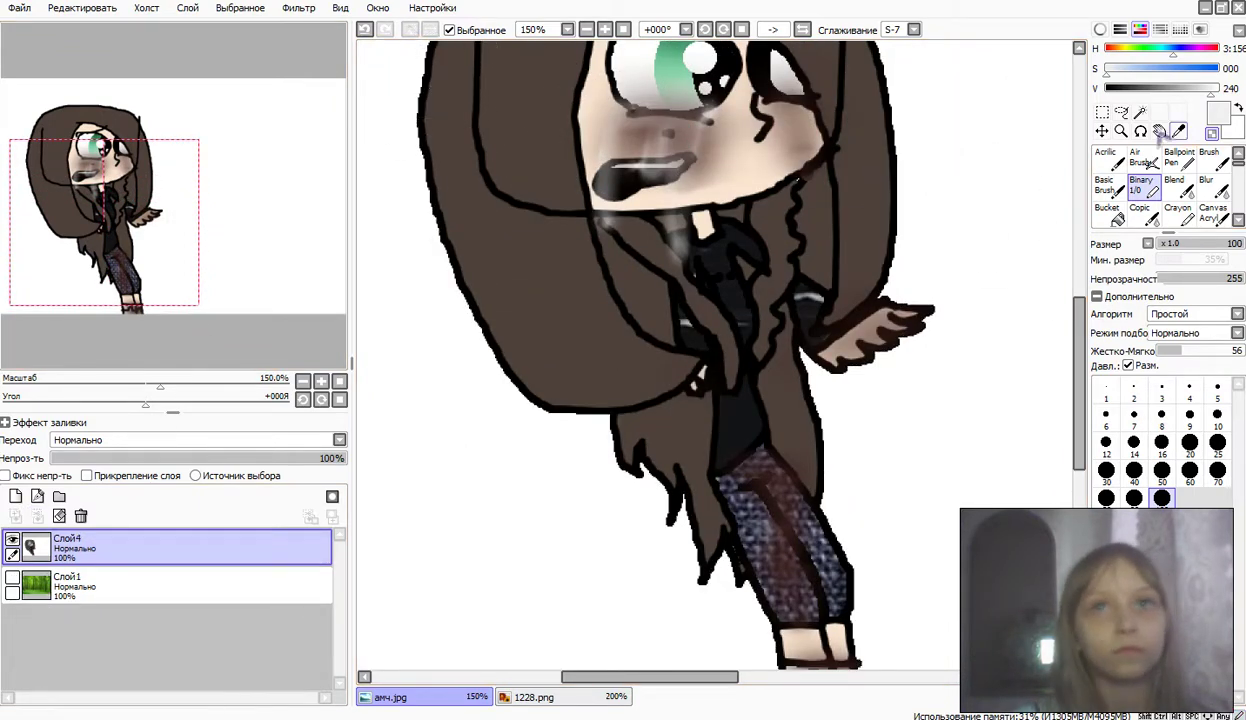
Step: Try to select the lower brown hair areas beside the body on the merged layer with the Magic Wand
click(1140, 112)
scroll(463, 521, up, 2)
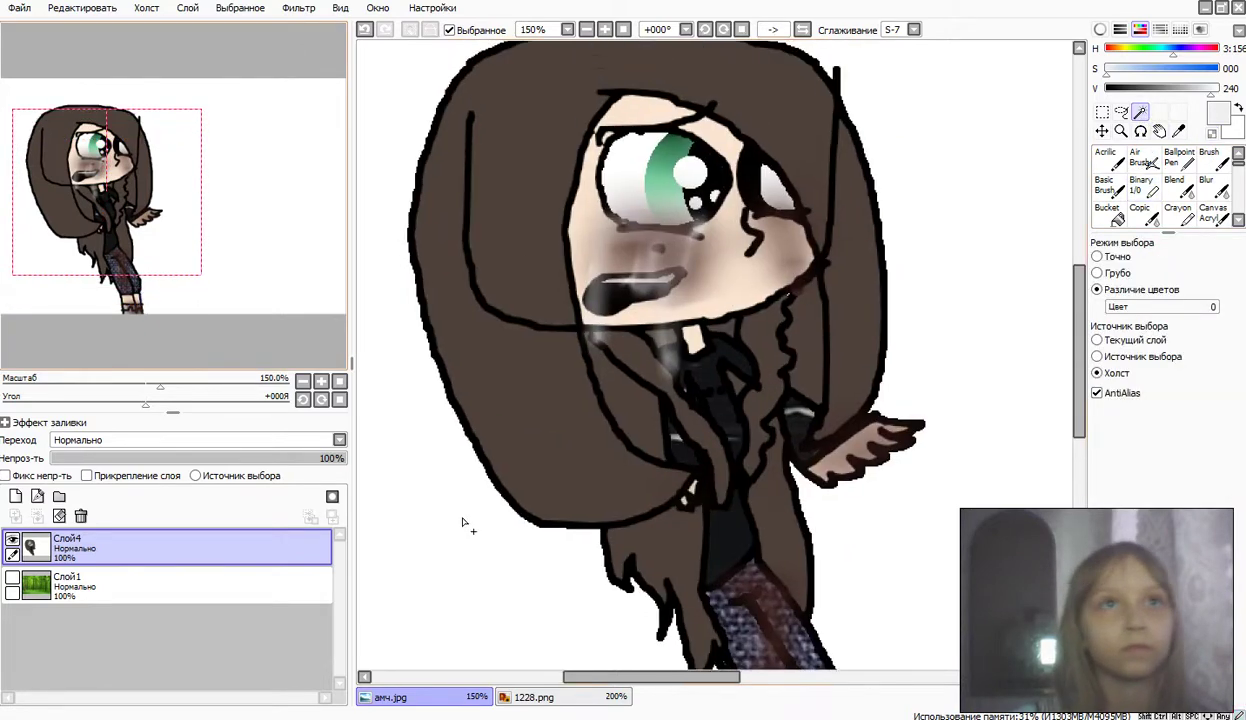
click(694, 557)
click(790, 543)
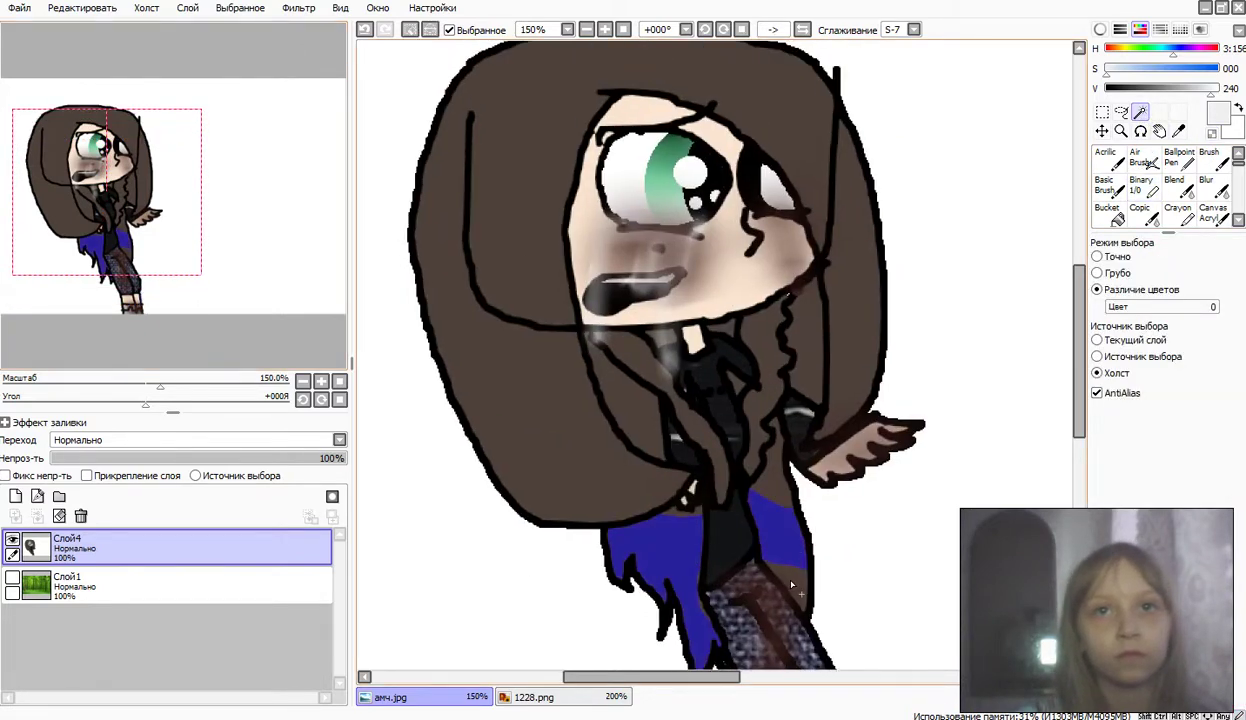
Step: Undo the hair selections and the merge of Слой5 into Слой4, and hide Слой5
click(365, 29)
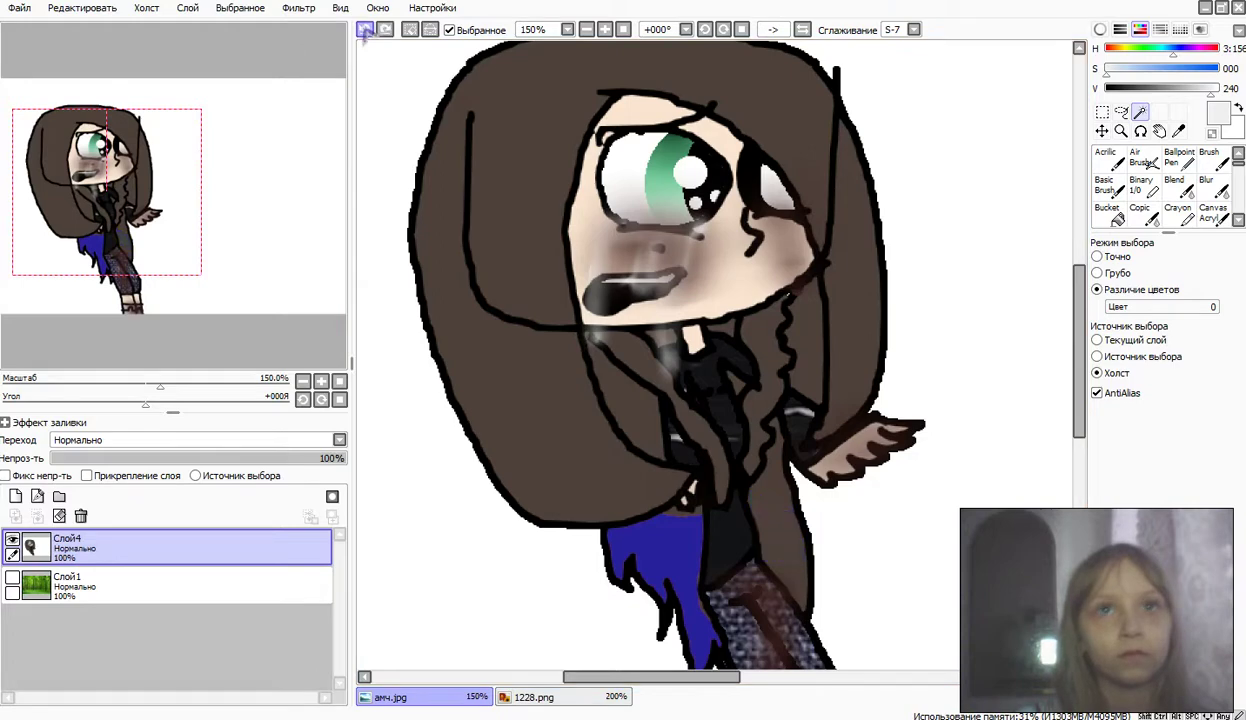
click(365, 29)
click(365, 29)
click(12, 540)
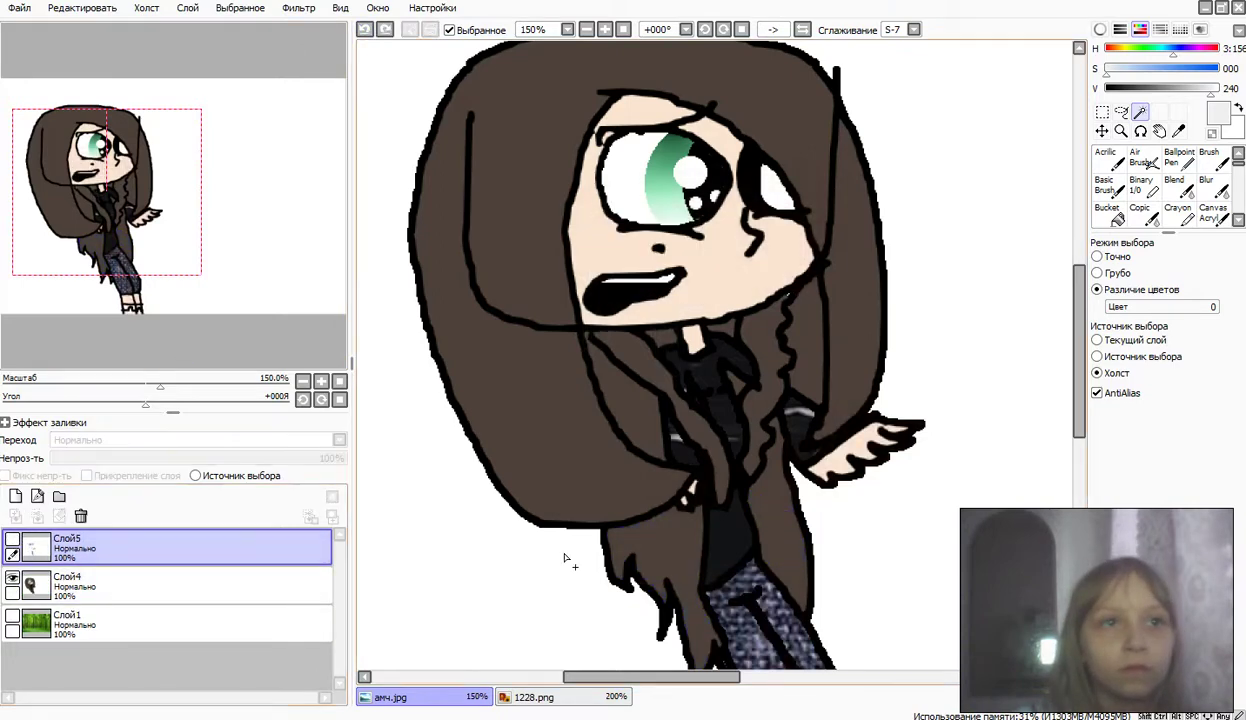
Step: Select all the brown hair areas around the face and body with the Magic Wand
click(644, 528)
click(781, 533)
click(646, 478)
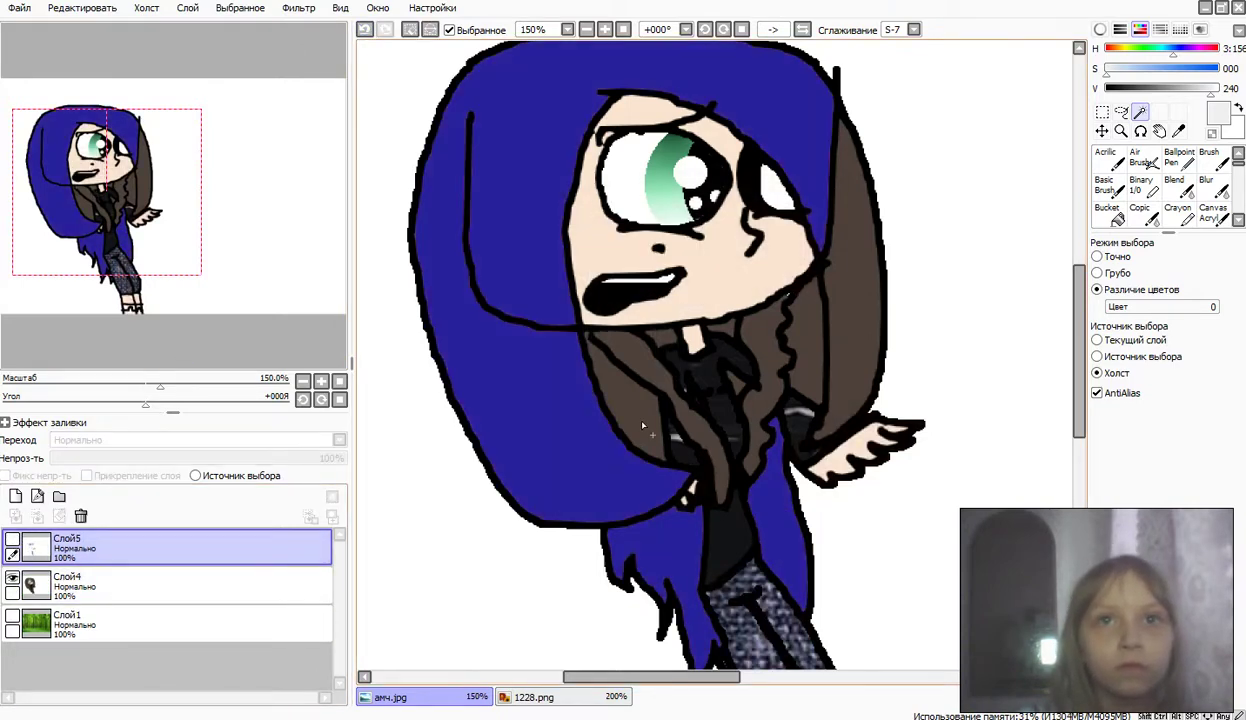
click(859, 373)
click(785, 295)
click(745, 396)
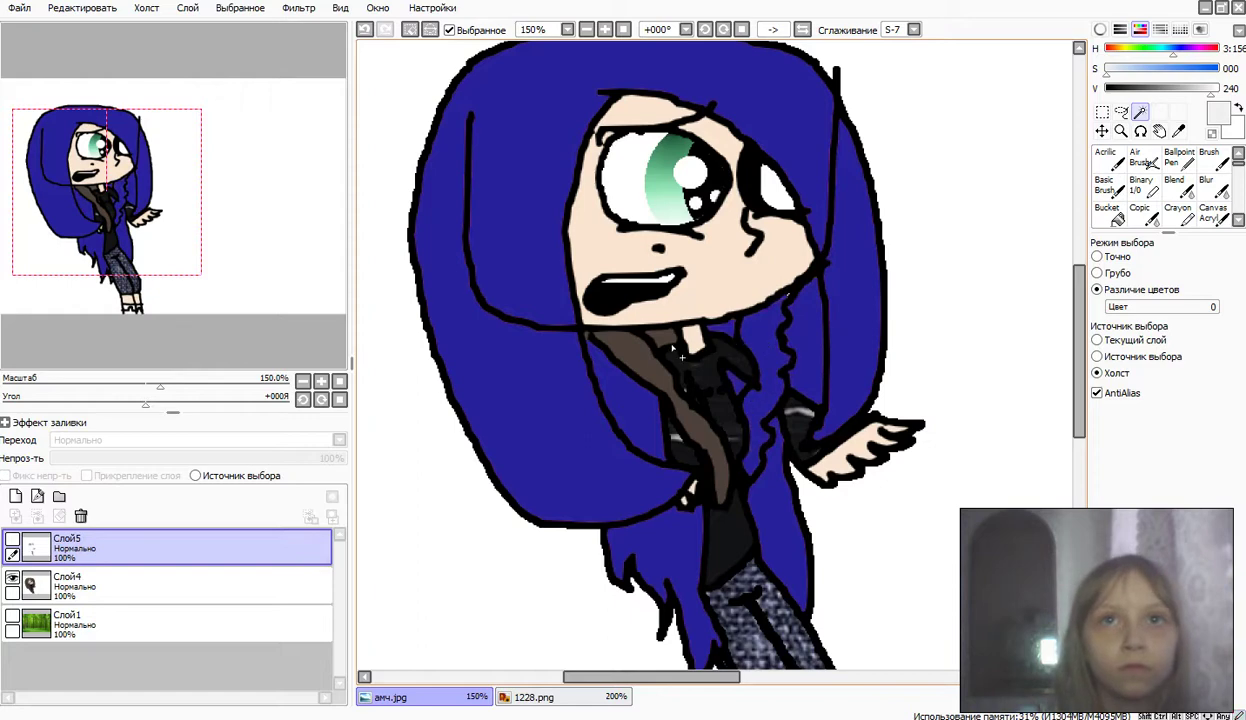
click(640, 352)
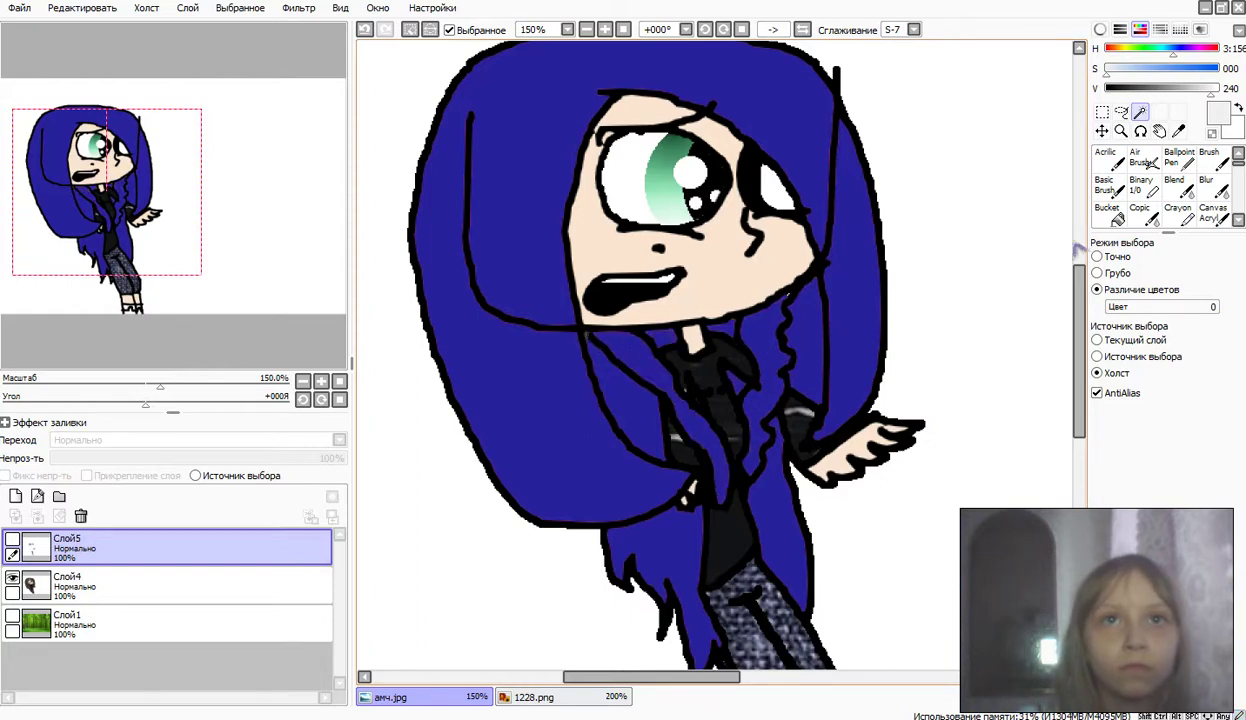
Step: Show Слой5, erase its blurred spill over the hair with the size 100 transparent Binary brush, and deselect
click(1141, 185)
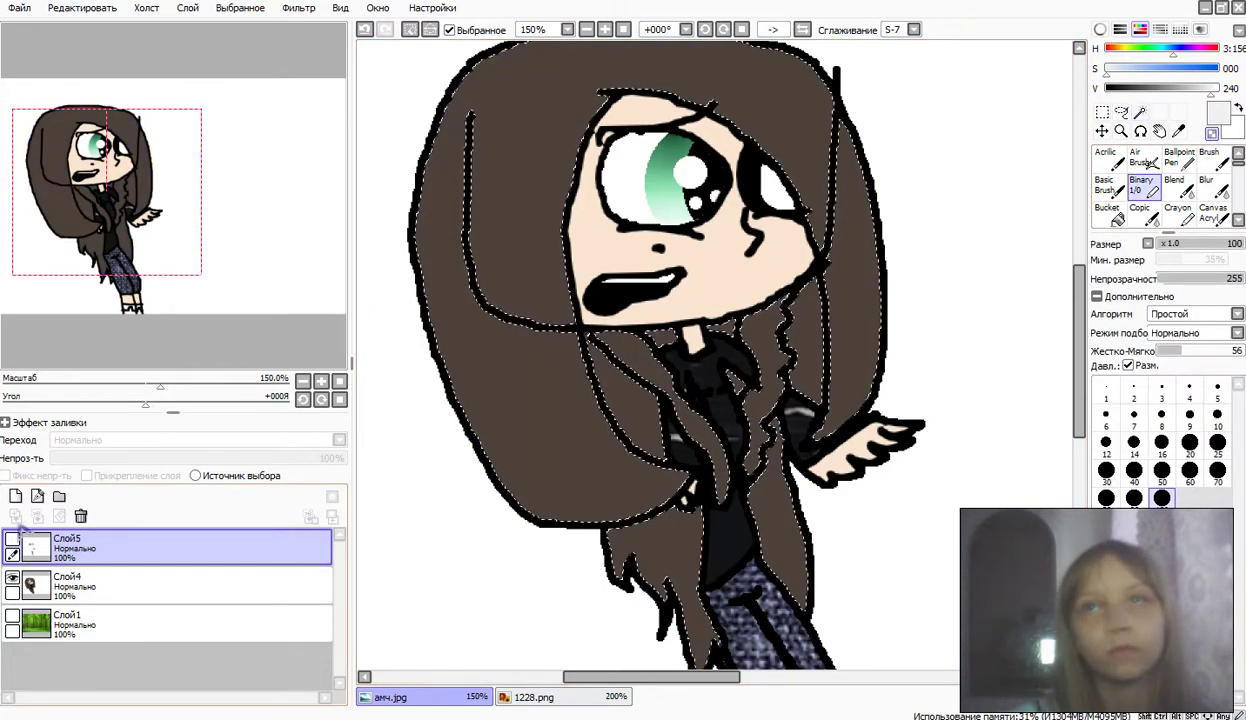
click(12, 540)
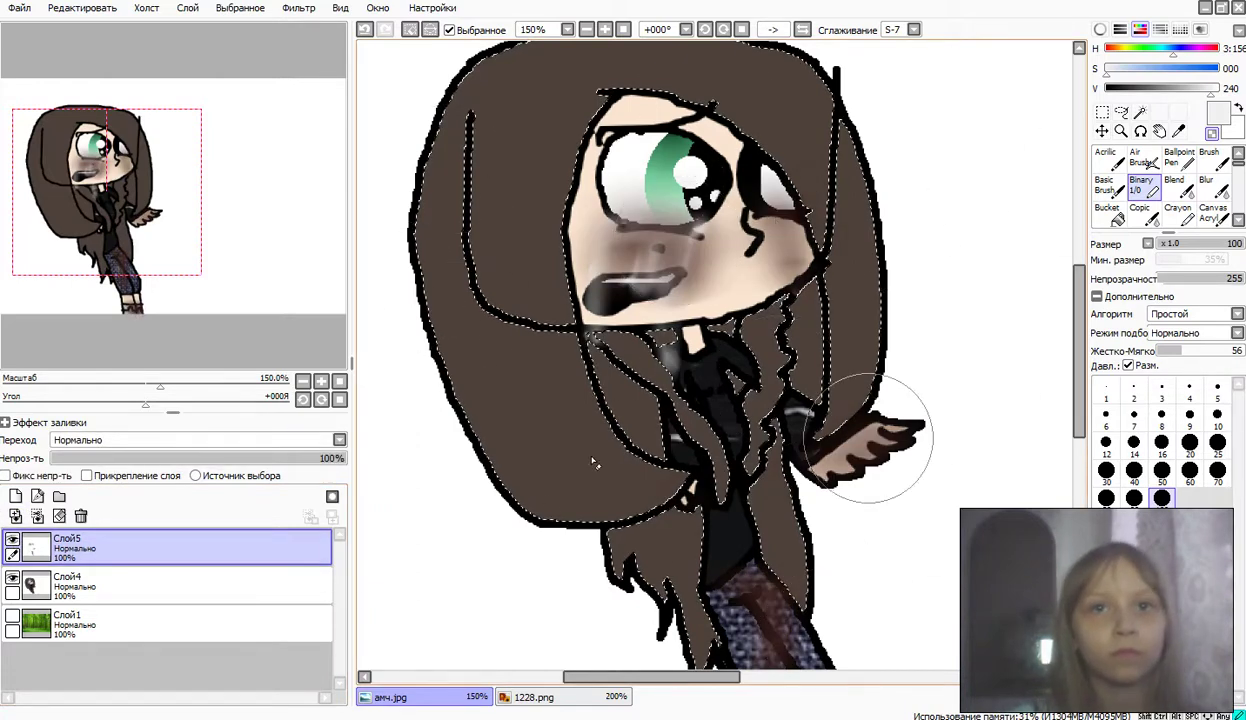
click(410, 29)
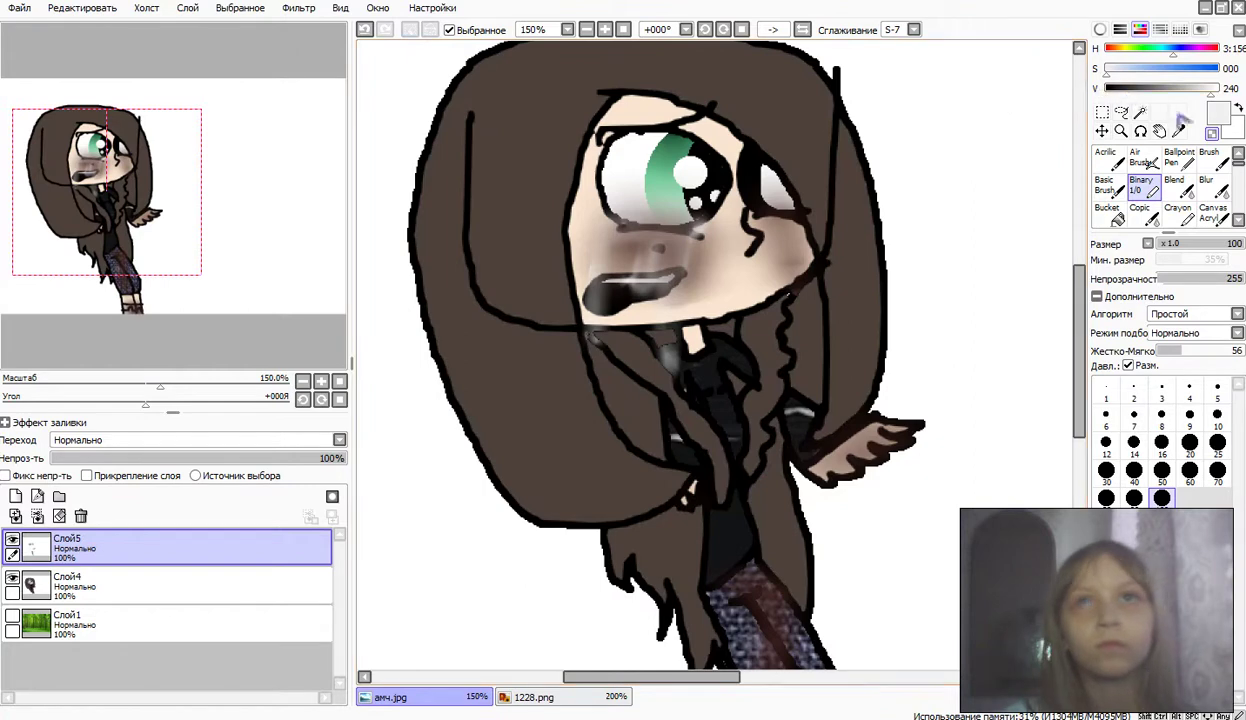
Step: Select the black outlines with Слой5 hidden, erase the blurred spill over them on the visible Слой5, and deselect
click(1140, 111)
click(12, 540)
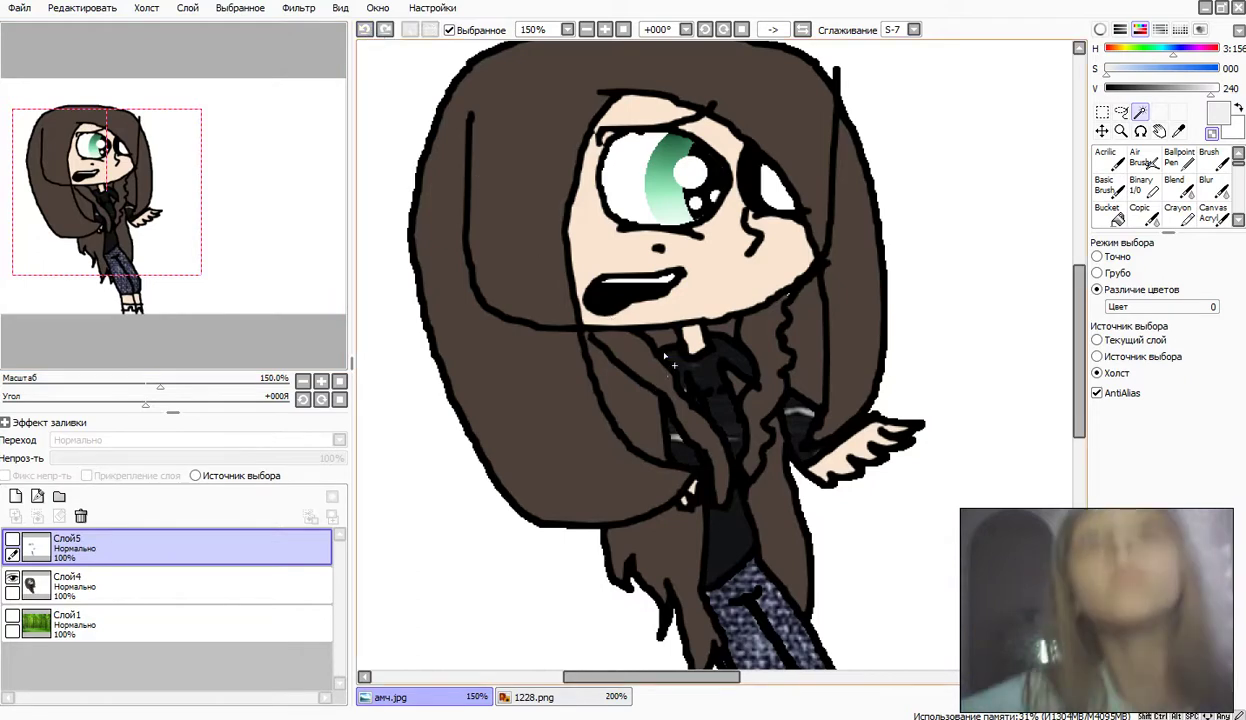
click(666, 351)
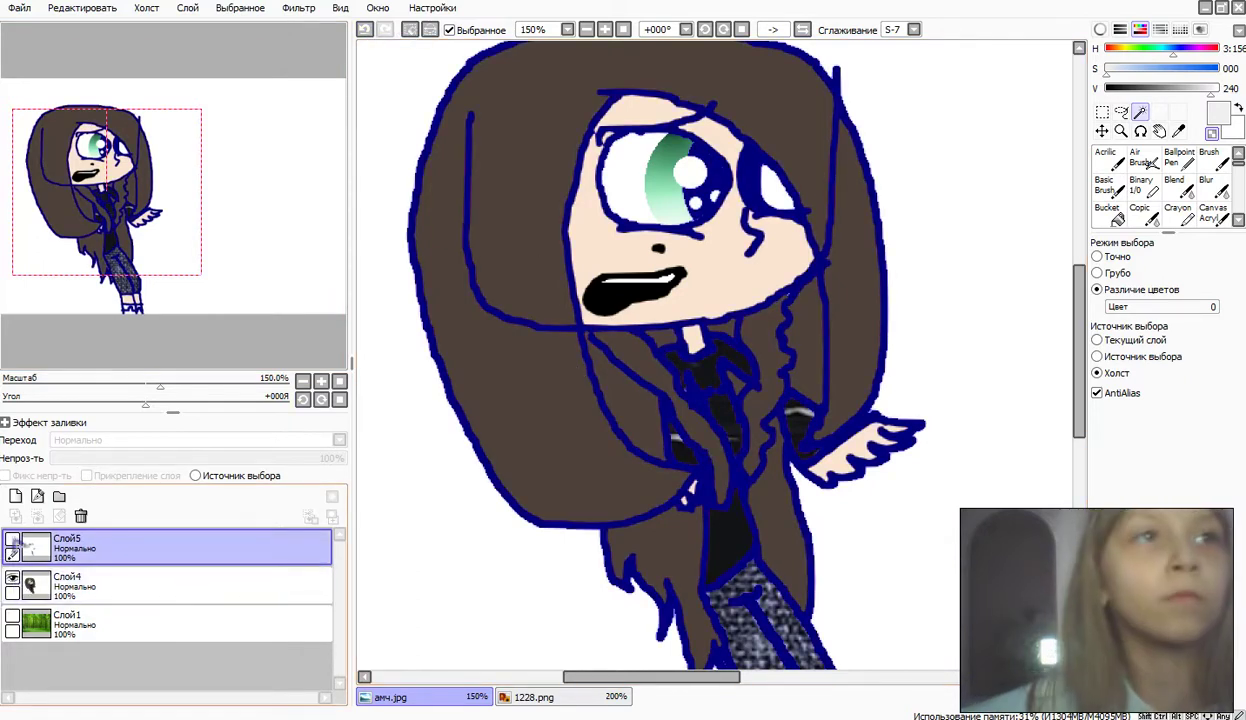
click(12, 540)
click(1141, 186)
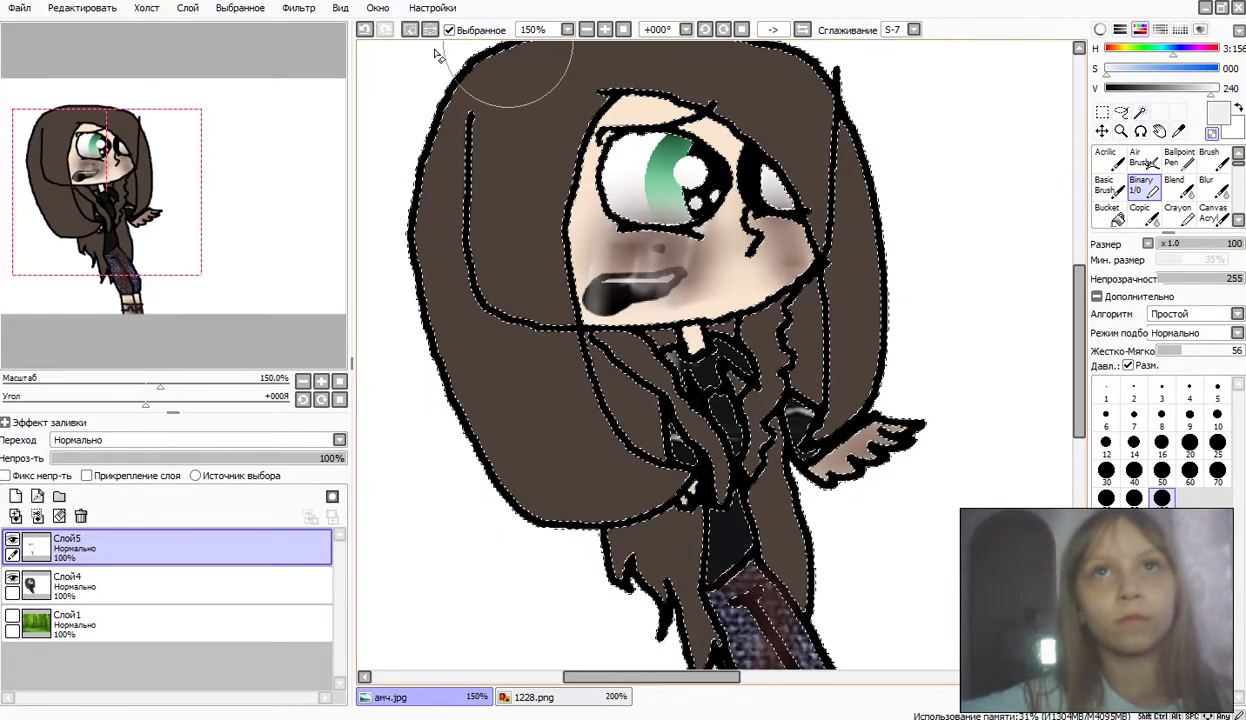
click(409, 31)
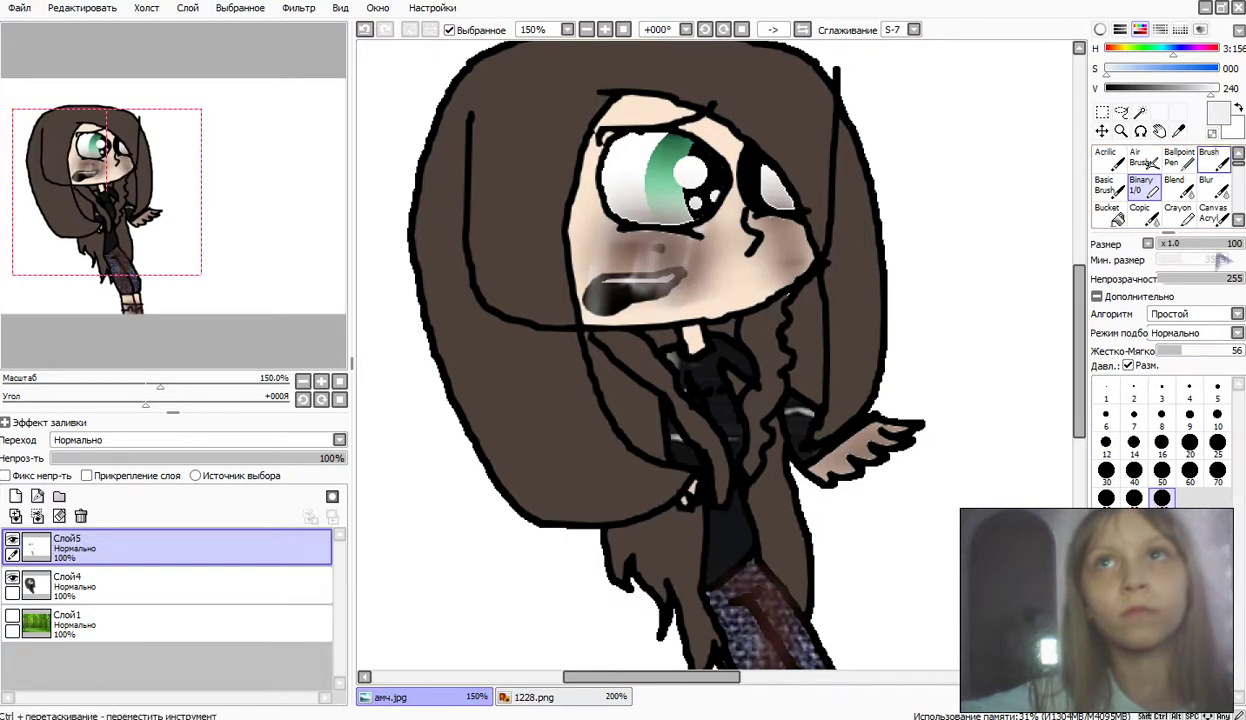
Step: Erase the grey blur from both eyes on Слой5 with the size 25 transparent Binary brush
click(1215, 445)
mouse_move(622, 199)
mouse_down()
mouse_move(682, 199)
mouse_move(628, 192)
mouse_up()
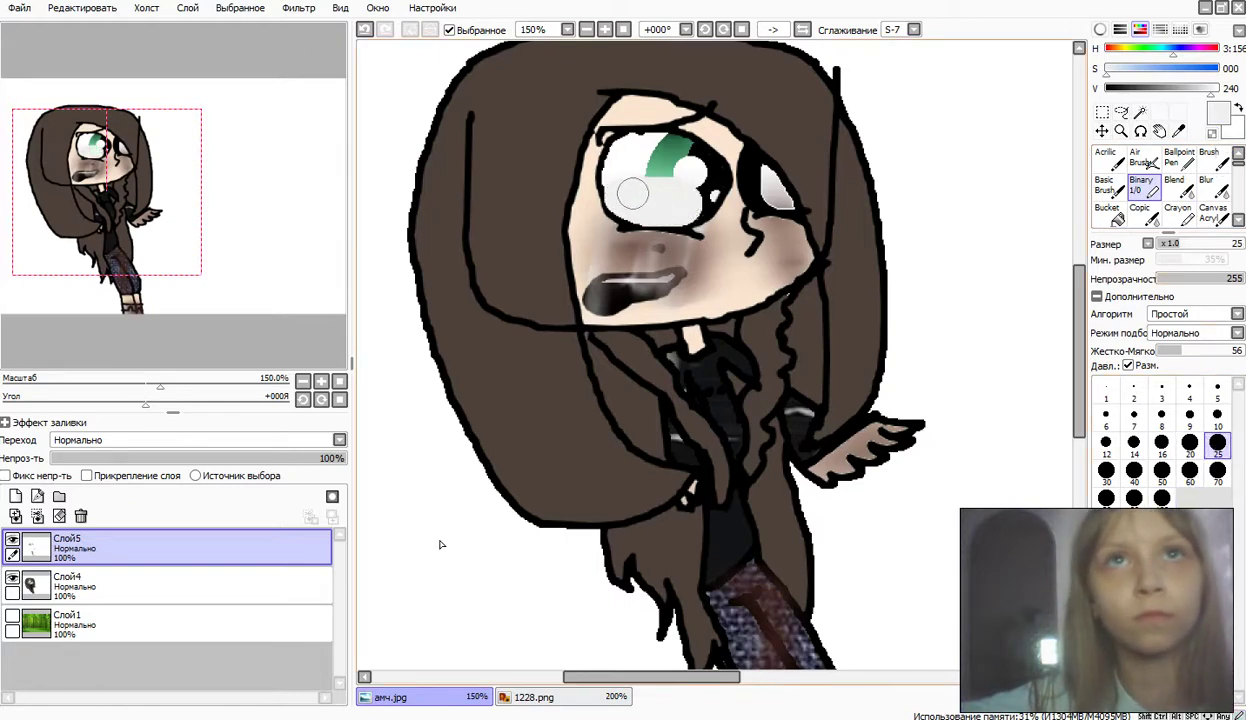
click(364, 29)
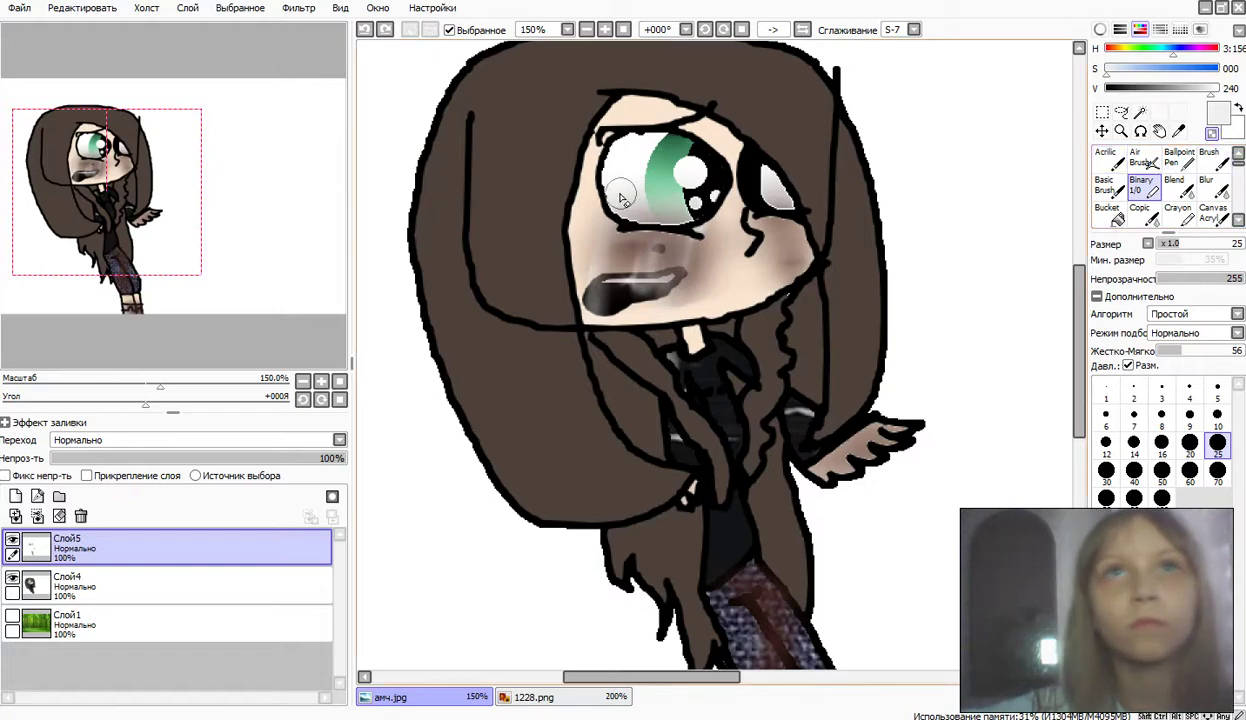
drag(621, 197, 693, 210)
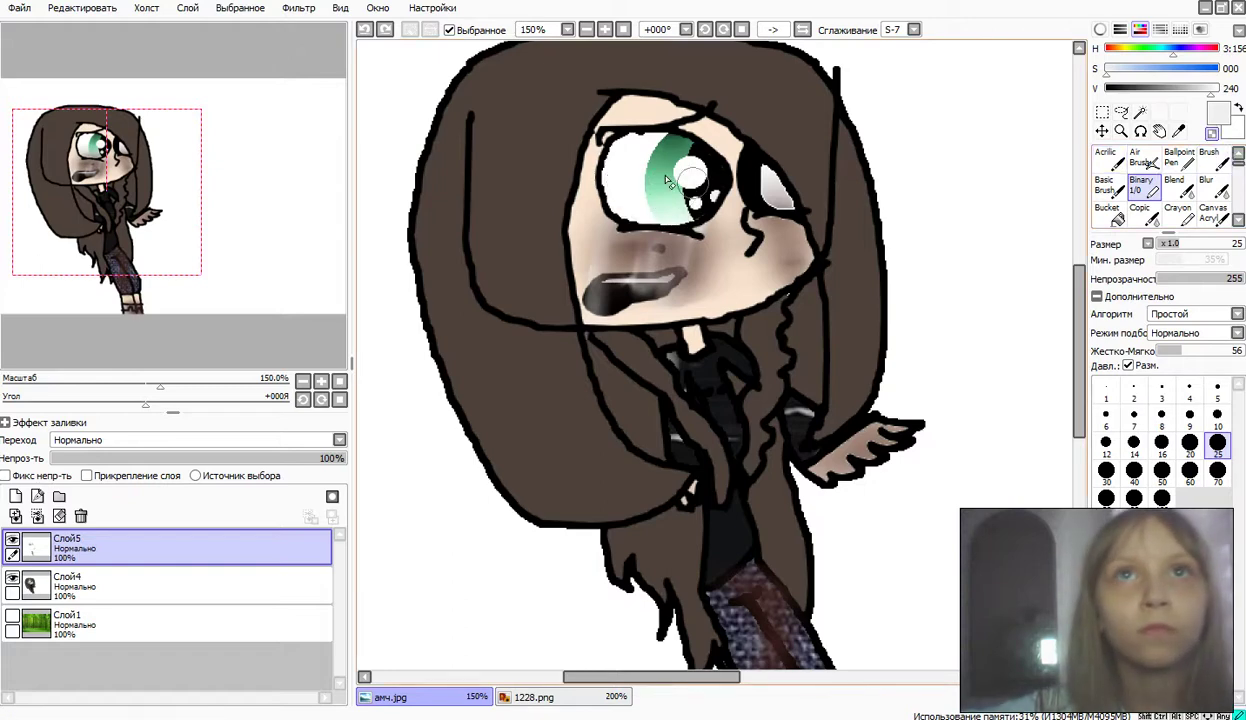
click(774, 197)
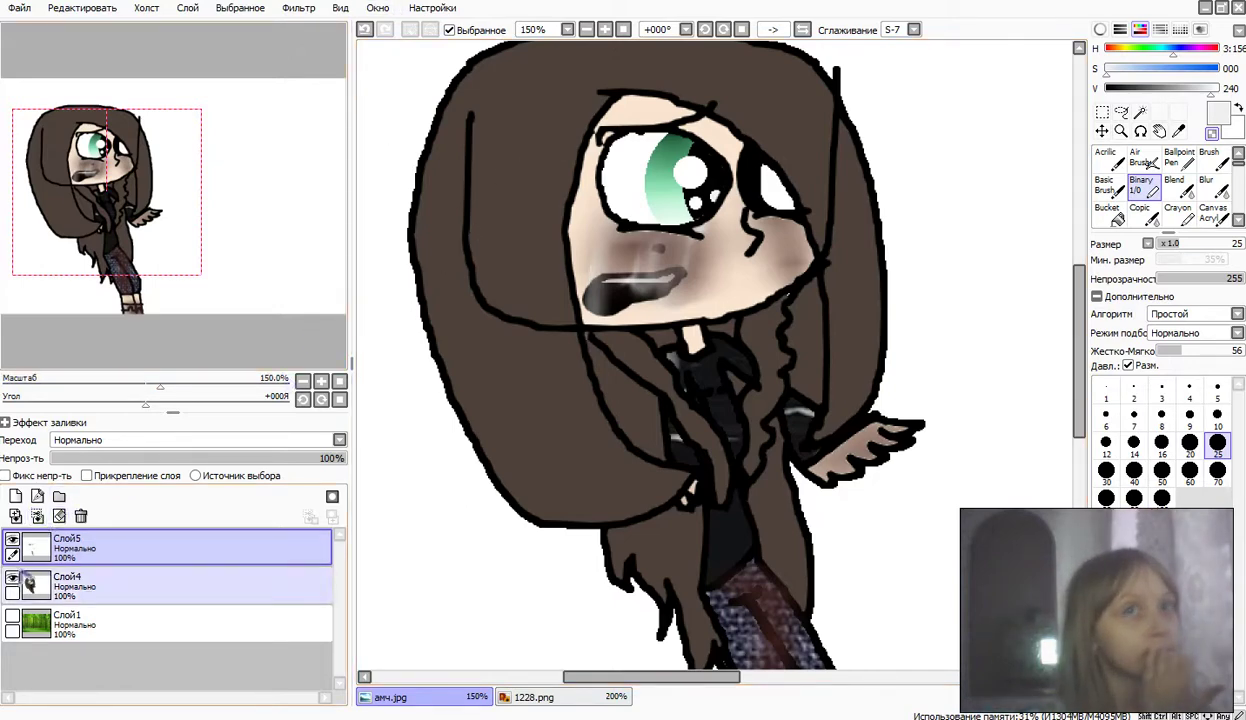
Step: Hide Слой5, activate Слой4, and select the face skin with the Magic Wand
click(12, 539)
click(40, 581)
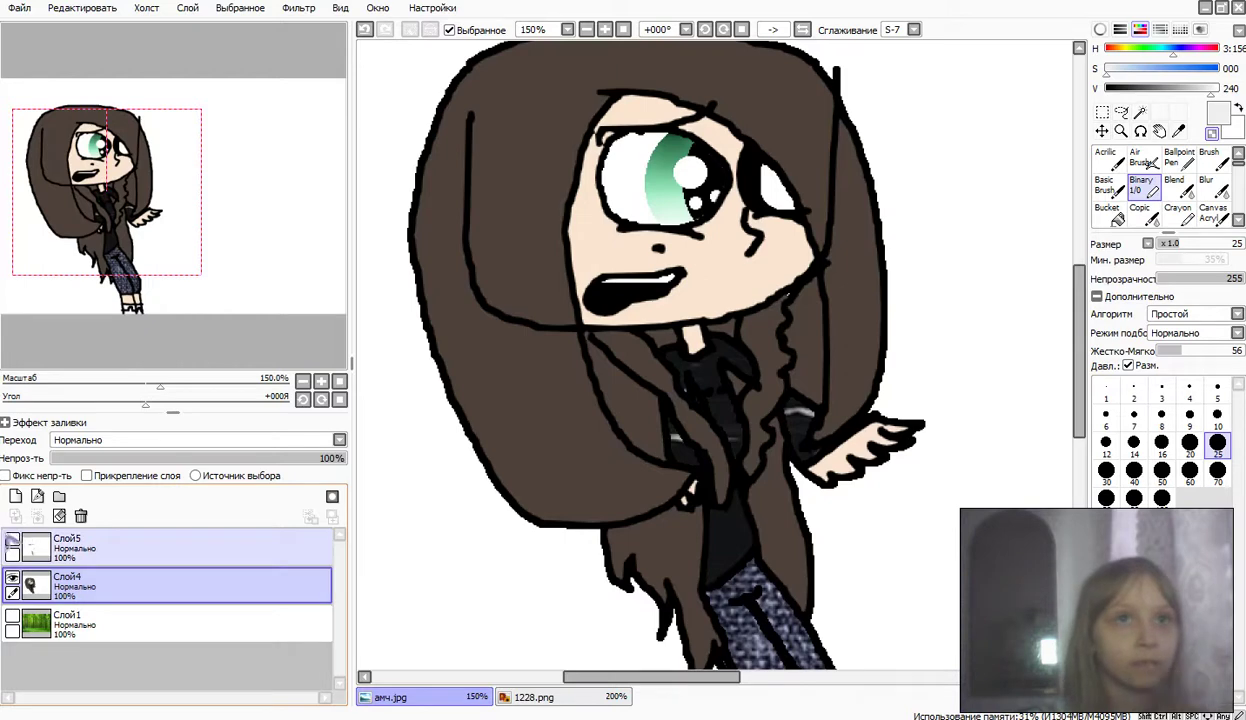
click(1140, 112)
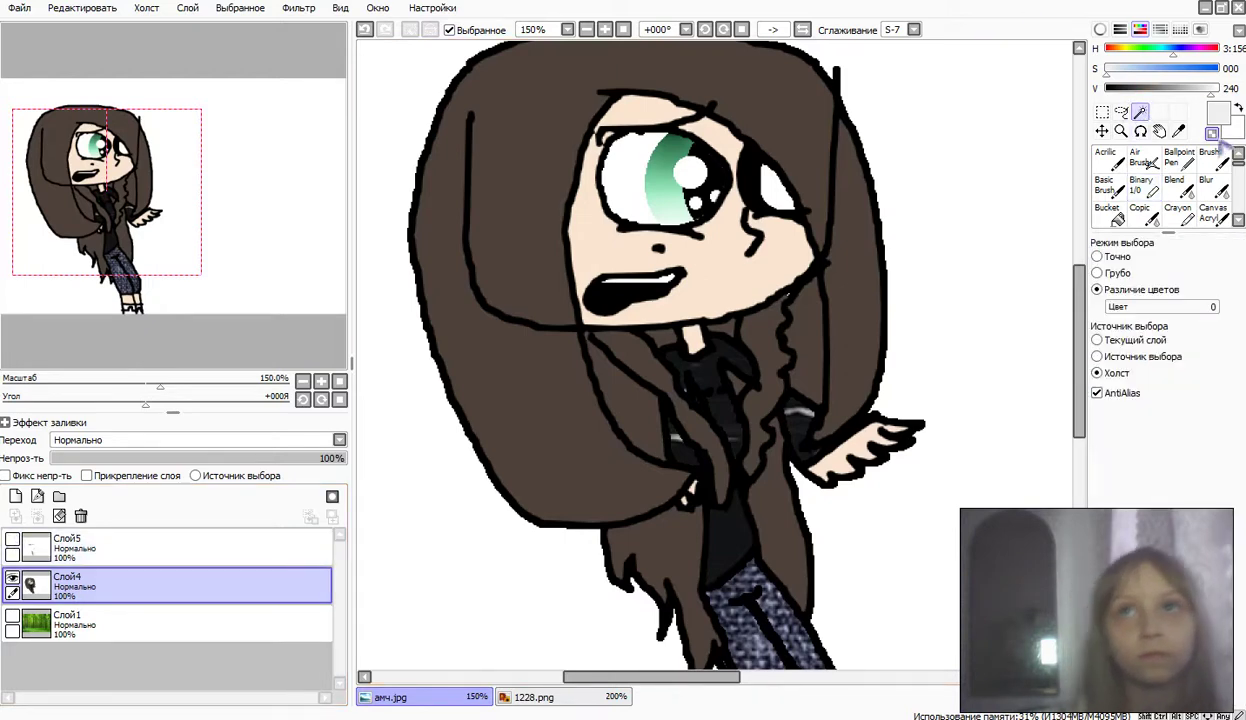
click(732, 302)
click(612, 143)
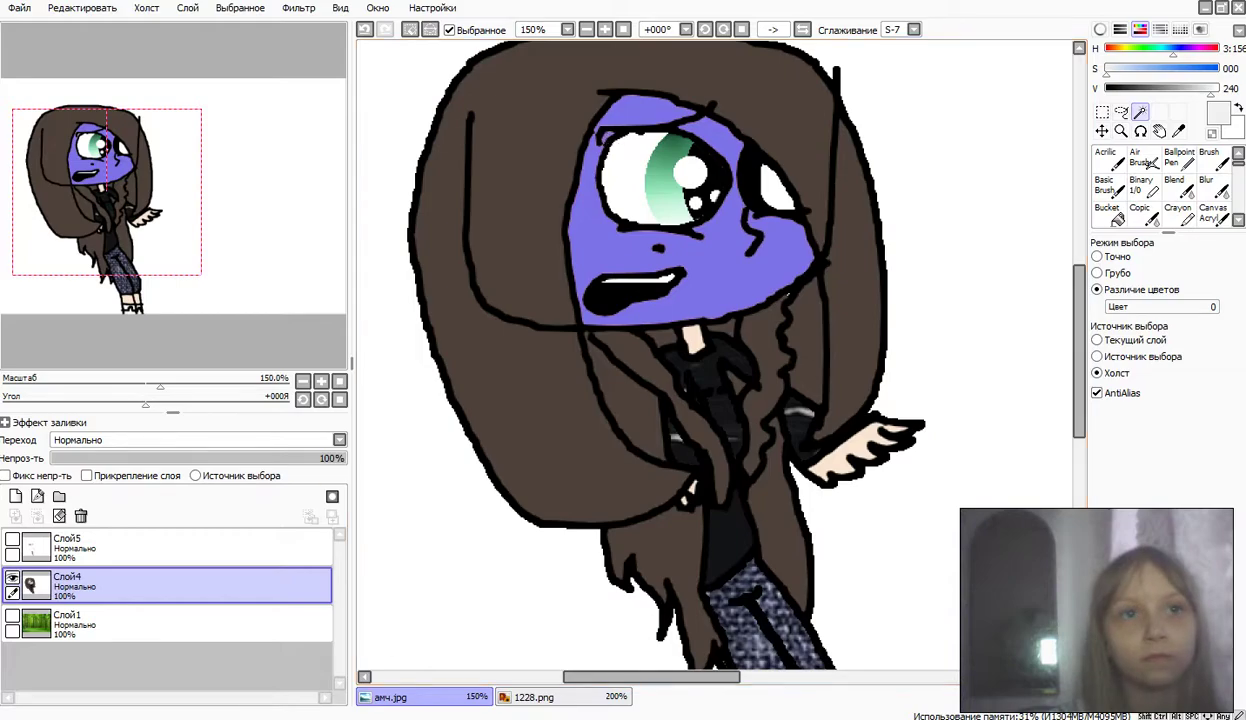
key(alt+Tab)
click(109, 472)
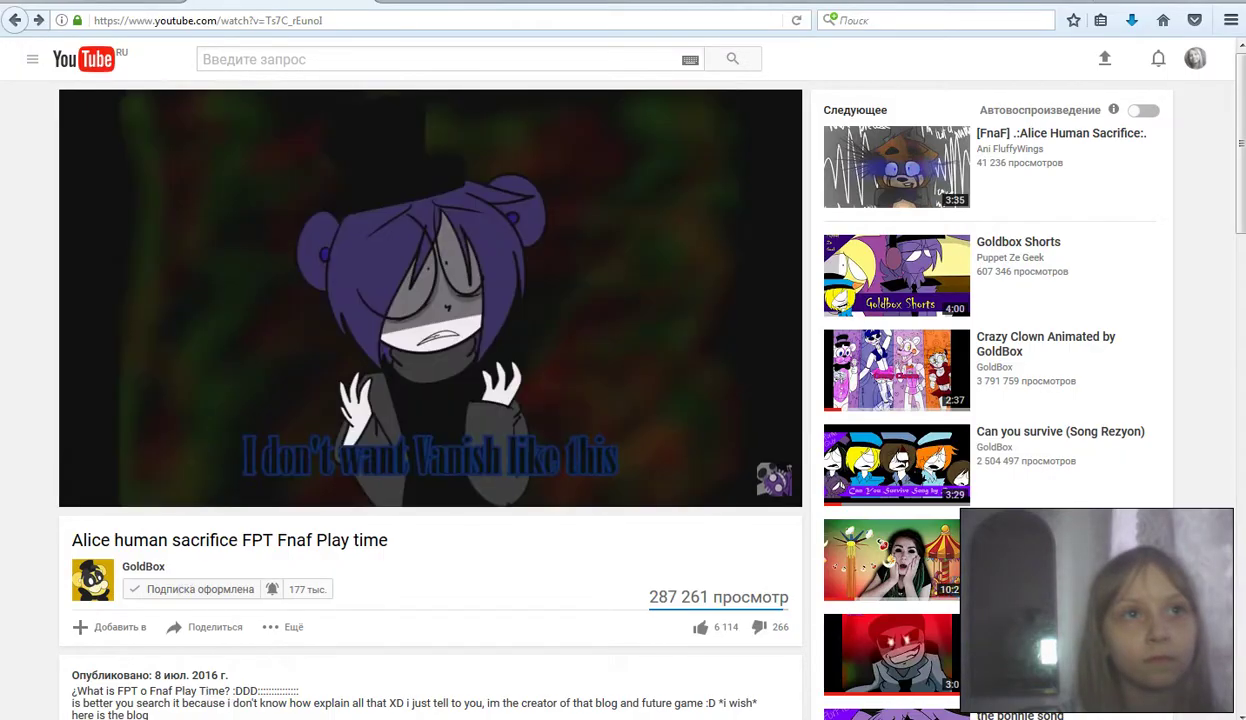
key(alt+Tab)
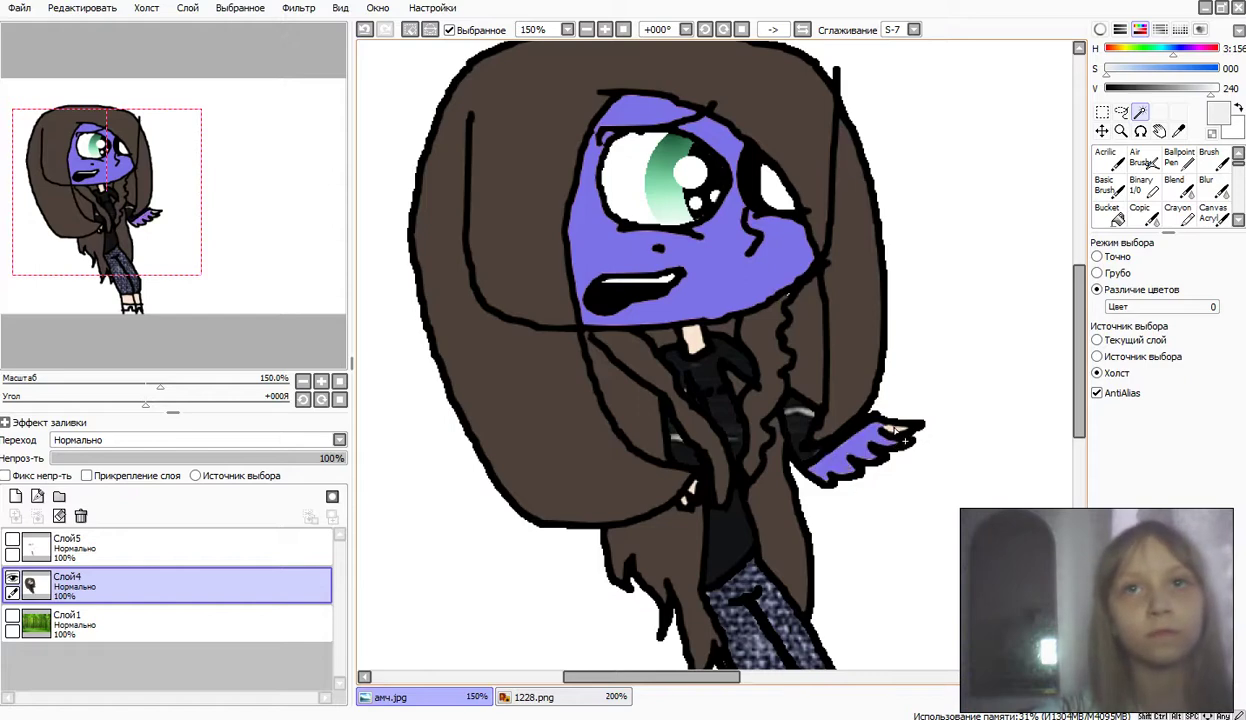
Step: Add the remaining skin of the hands, neck and both legs to the selection
click(684, 492)
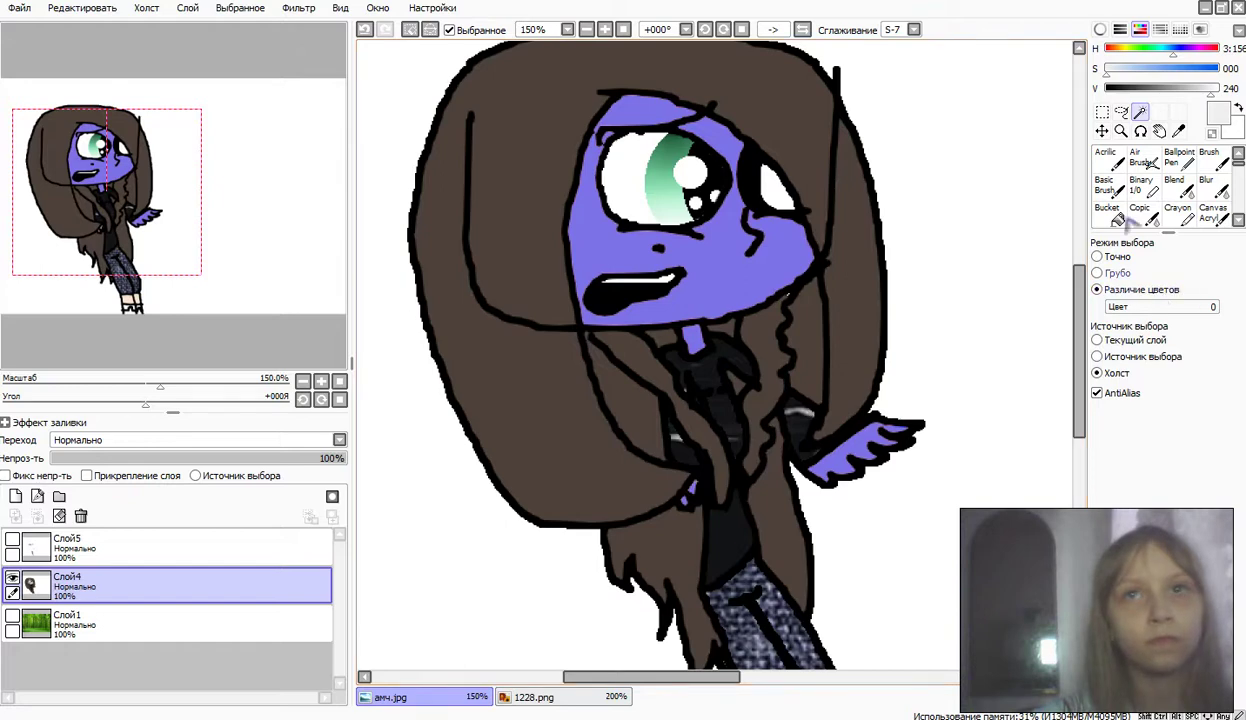
click(131, 341)
click(705, 555)
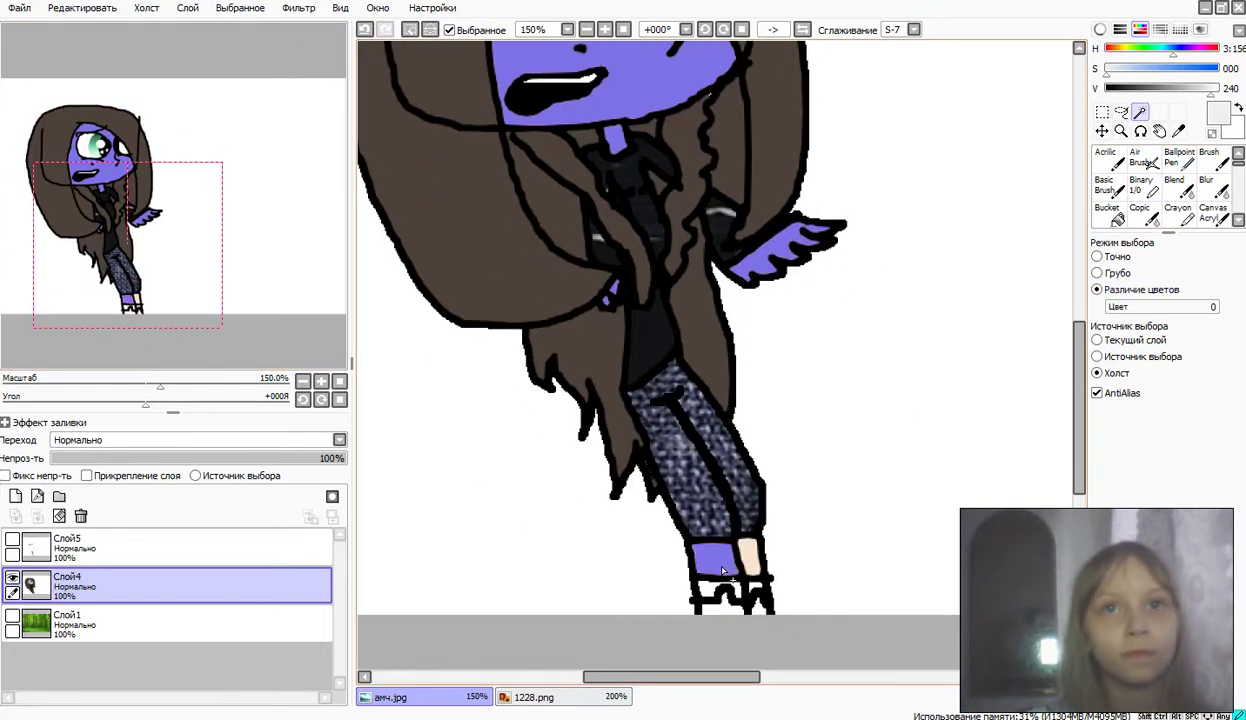
click(749, 558)
Step: Sample the skin colour, set its saturation to 128, and shade both legs with the size 10 Binary brush
right_click(750, 558)
click(1138, 186)
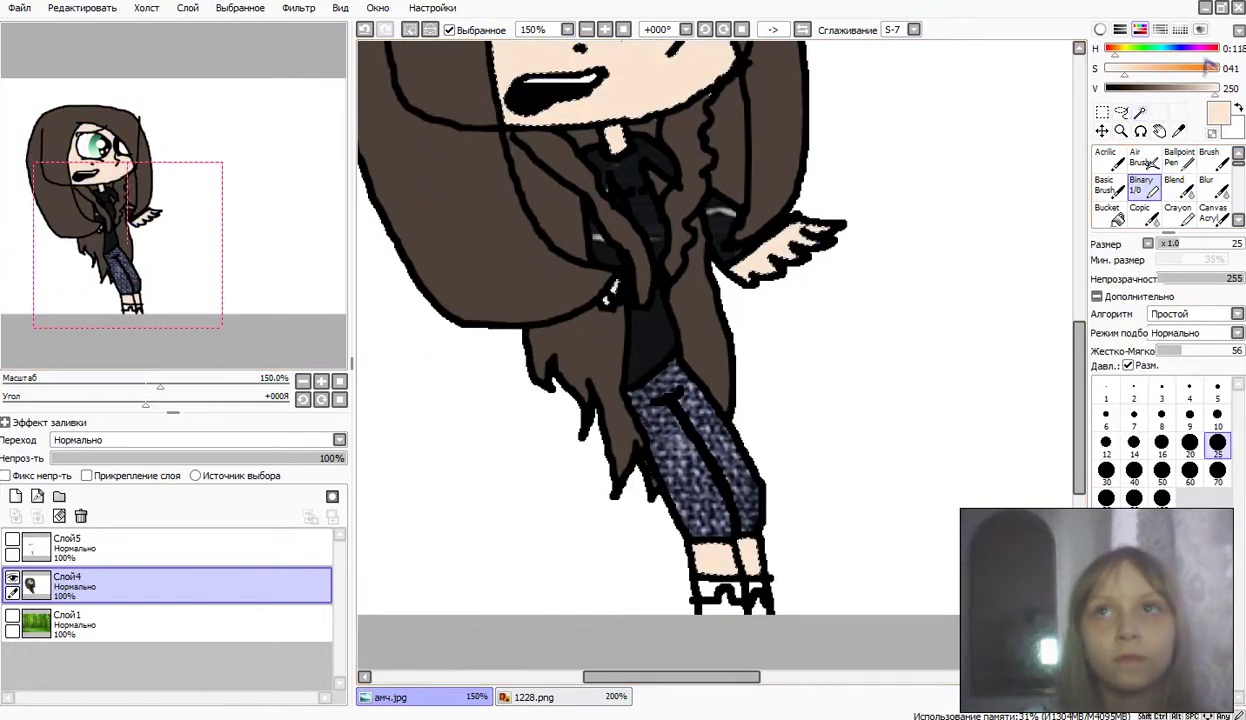
click(1161, 68)
click(1217, 413)
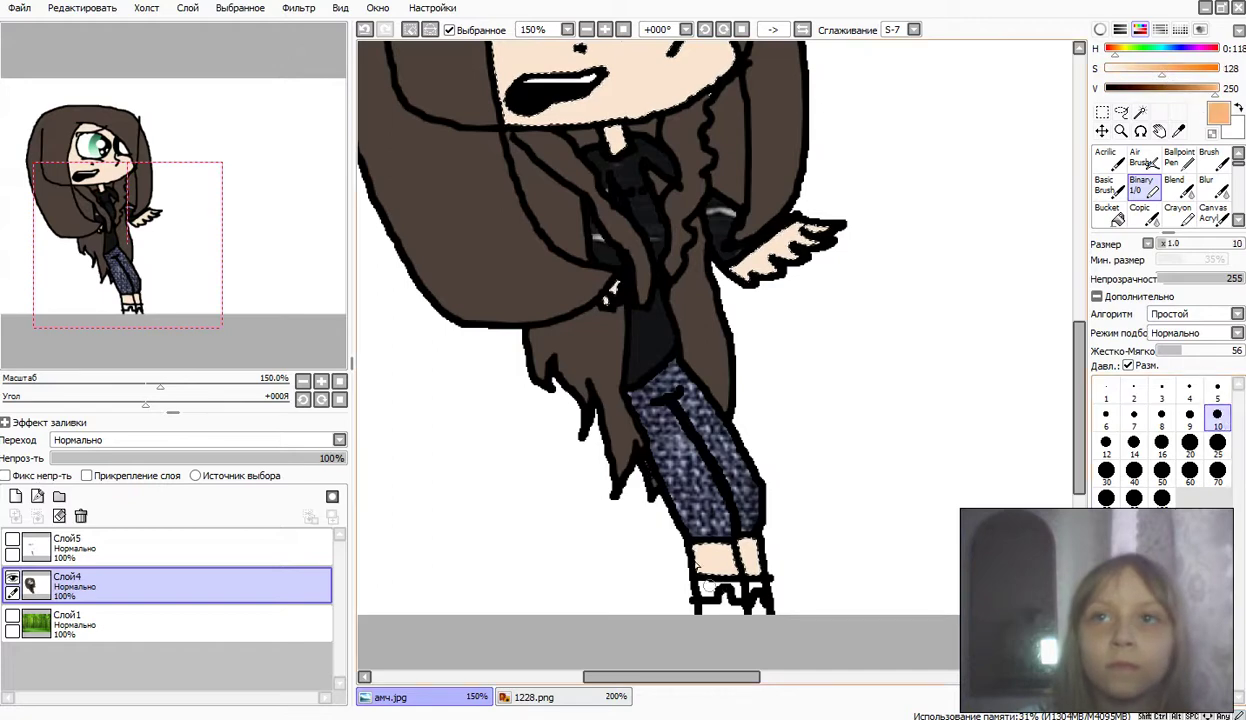
drag(724, 545, 745, 576)
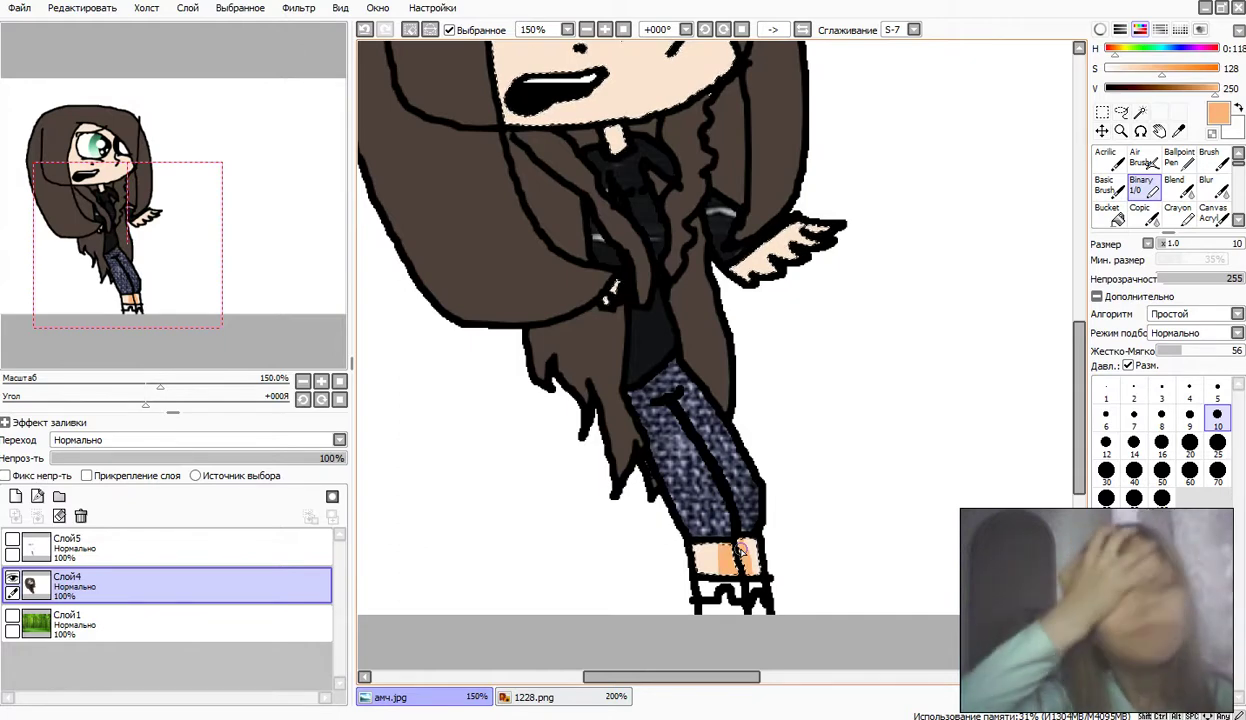
Step: Paint orange shading strokes on the skin of both hands
drag(138, 291, 127, 248)
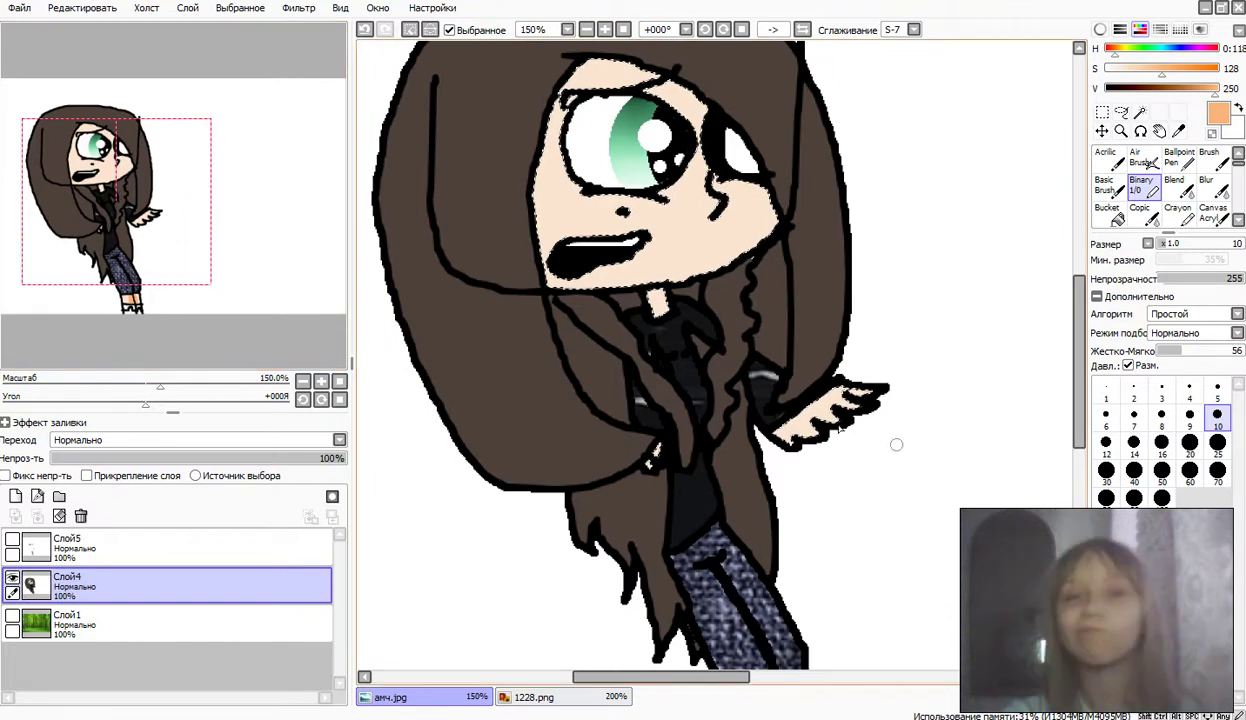
drag(852, 402, 831, 398)
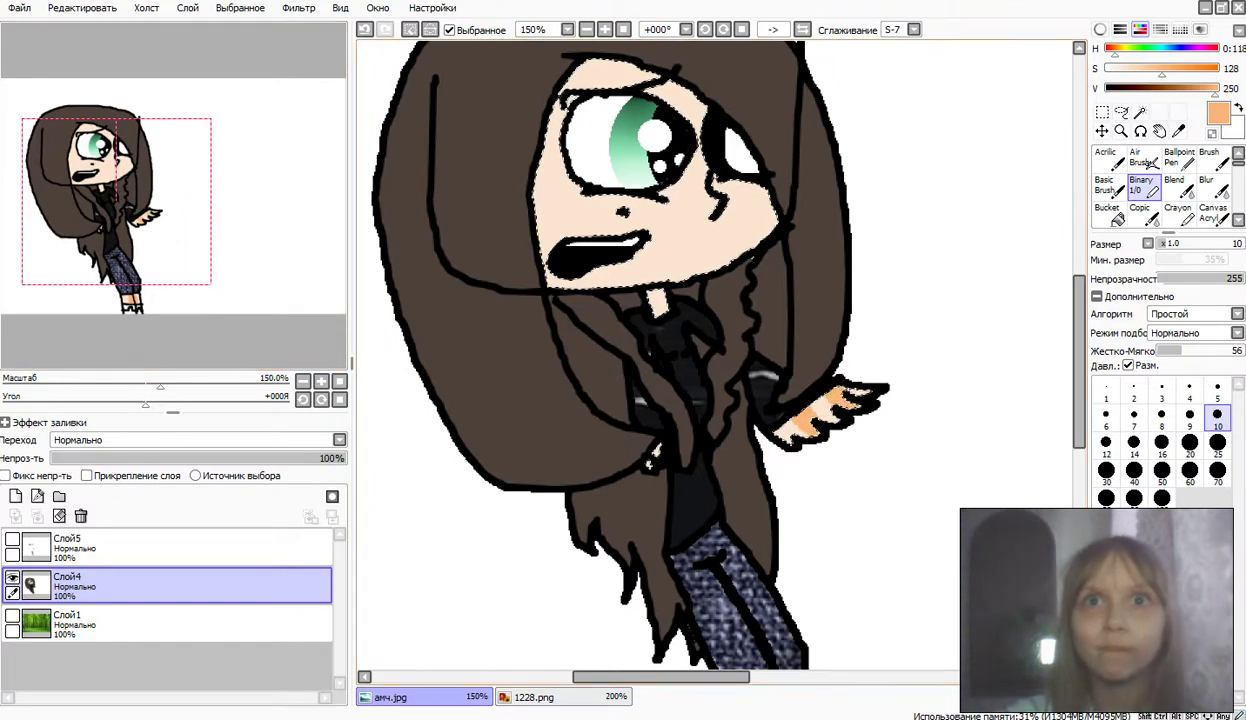
drag(663, 443, 655, 456)
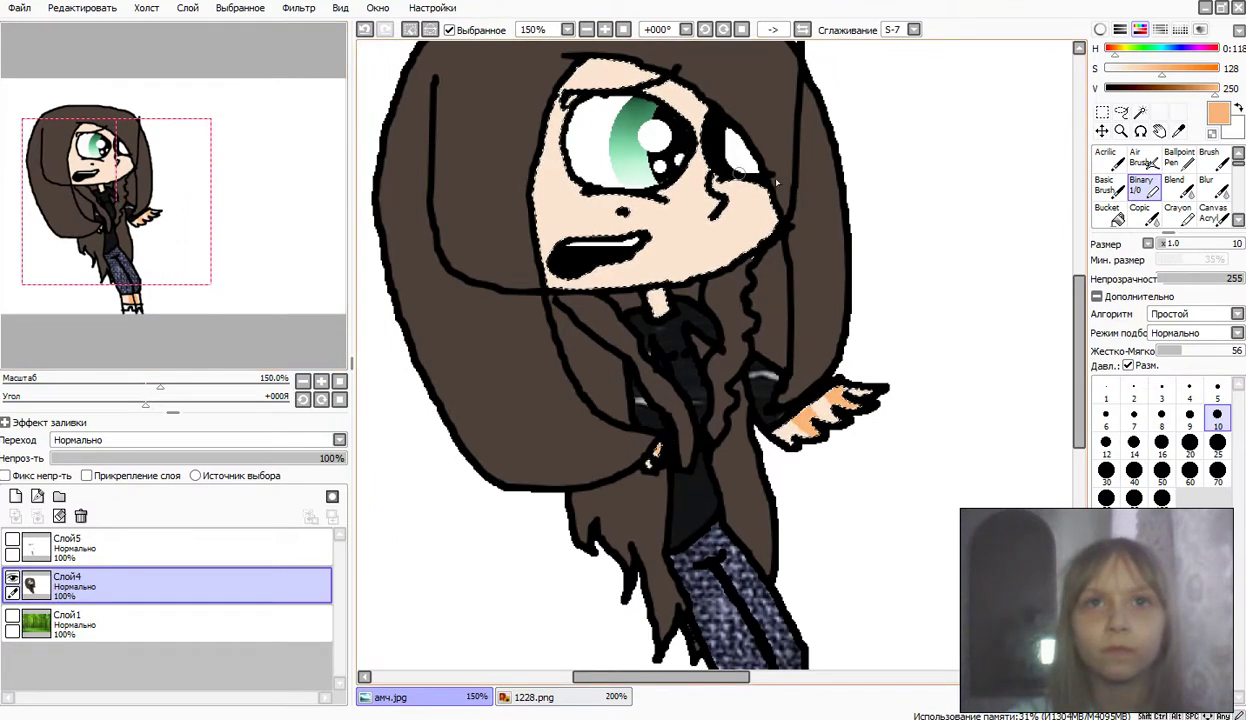
Step: Paint orange shading over the neck and lower face, with streaks across the upper face and forehead
mouse_move(762, 196)
mouse_down()
mouse_move(636, 246)
mouse_move(864, 233)
mouse_up()
drag(652, 240, 740, 190)
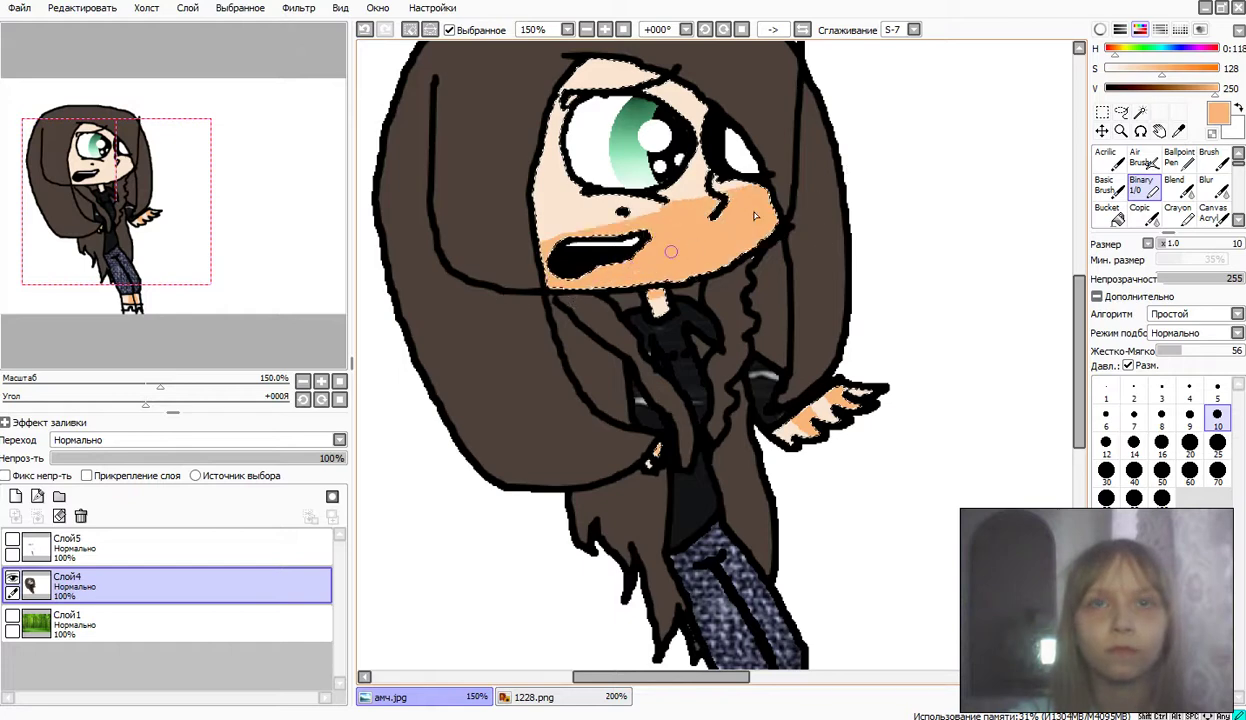
mouse_move(671, 251)
mouse_down()
mouse_move(619, 140)
mouse_move(550, 96)
mouse_up()
Step: Set the colour saturation to 0 and paint white highlight streaks over the skin of the face, hands and legs
drag(1140, 68, 1105, 68)
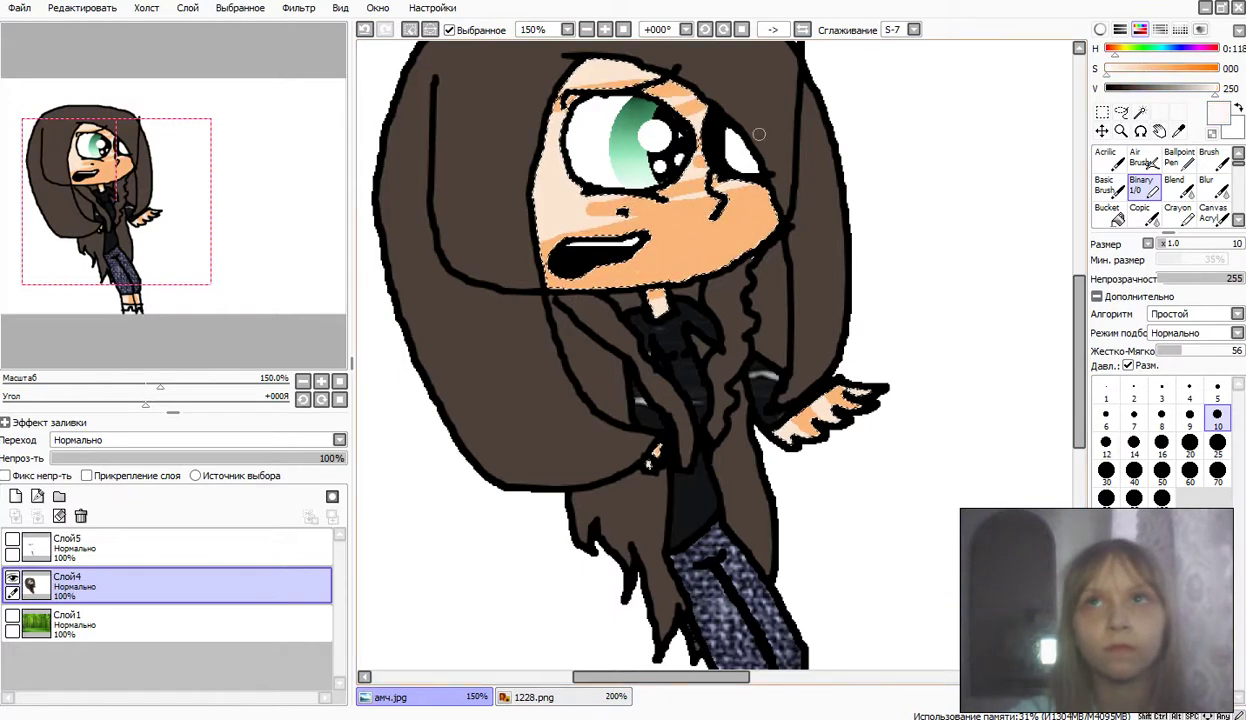
mouse_move(520, 188)
mouse_down()
mouse_move(750, 225)
mouse_move(505, 230)
mouse_up()
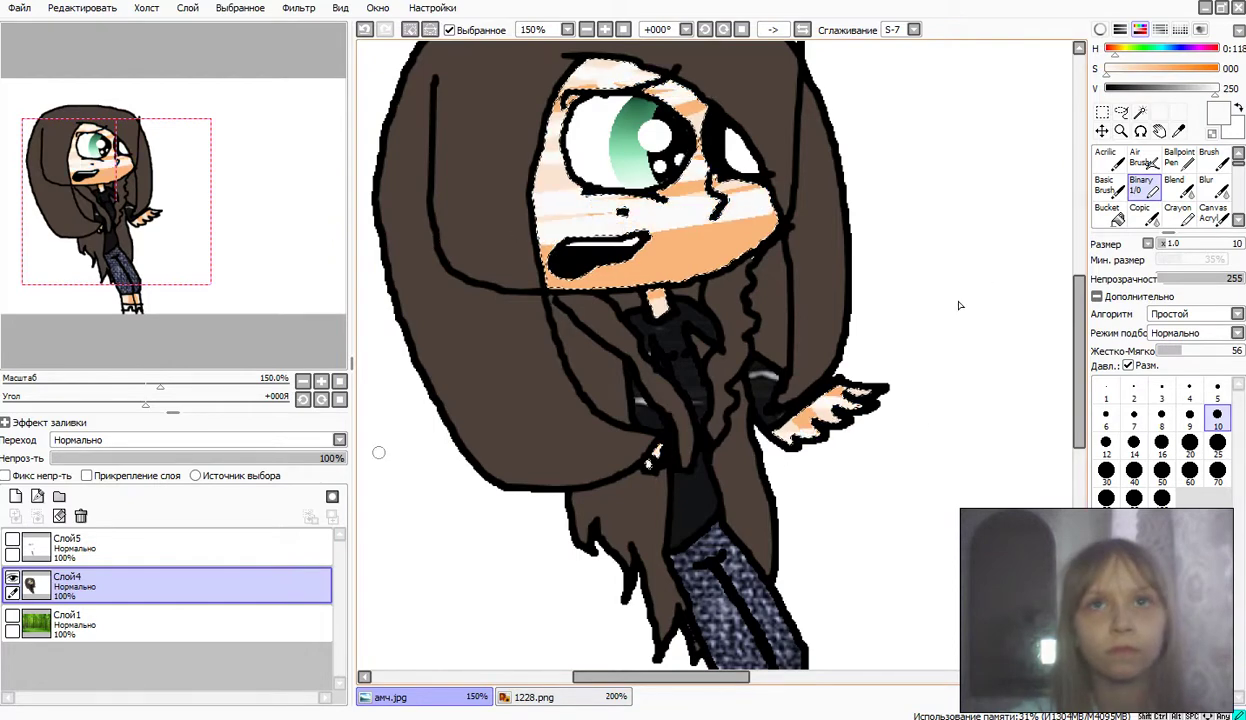
drag(585, 262, 710, 250)
drag(694, 188, 736, 176)
scroll(939, 384, down, 5)
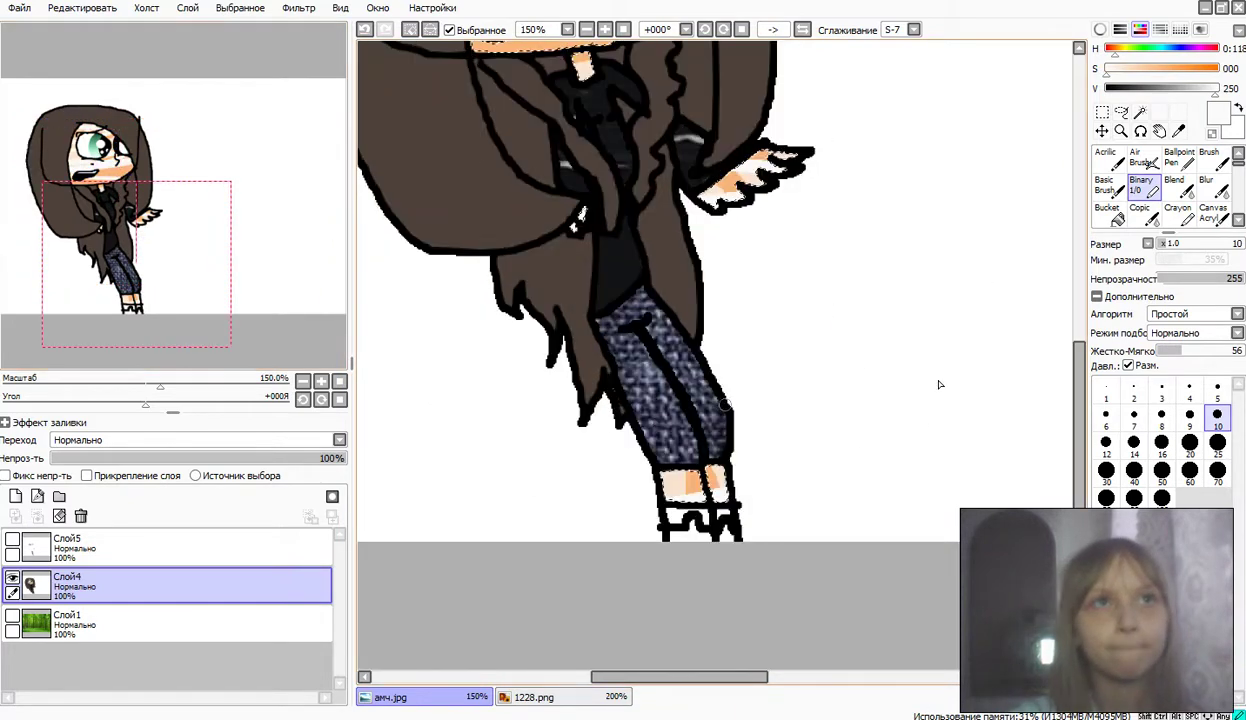
Step: Blend the orange shading and white highlights on the legs, face and hands with the Blur brush at sizes 20 and 50
click(1206, 185)
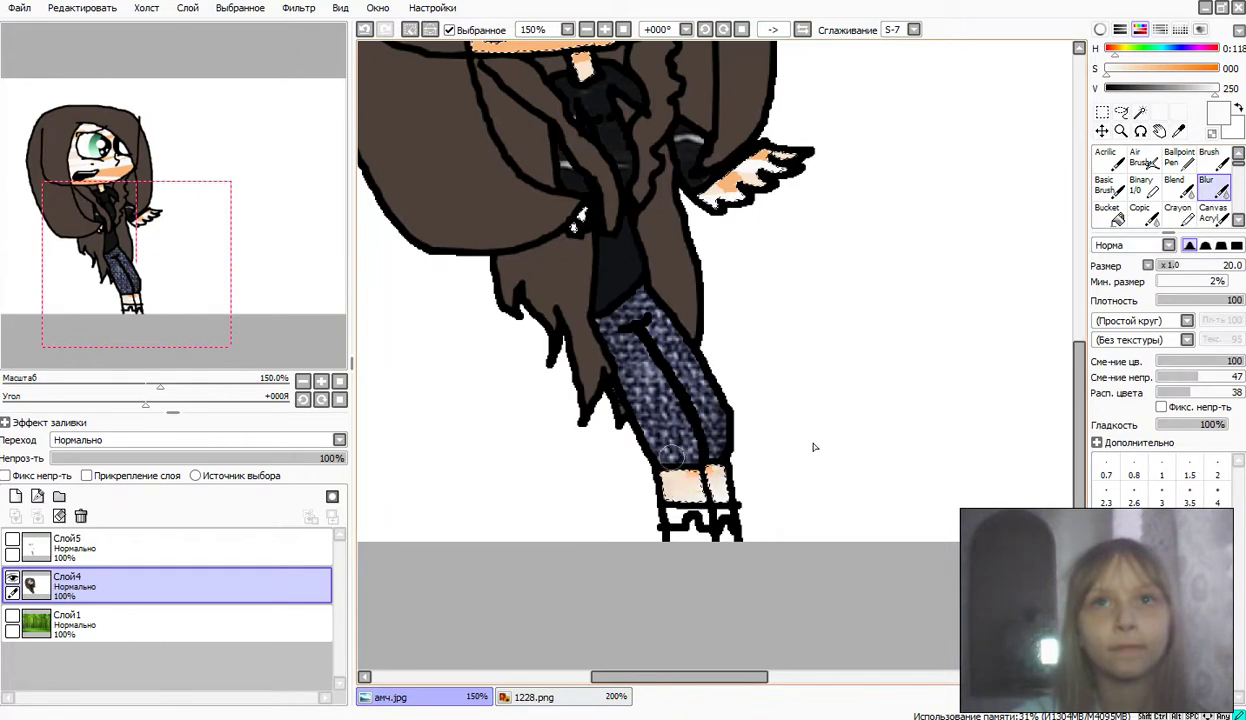
scroll(478, 197, up, 6)
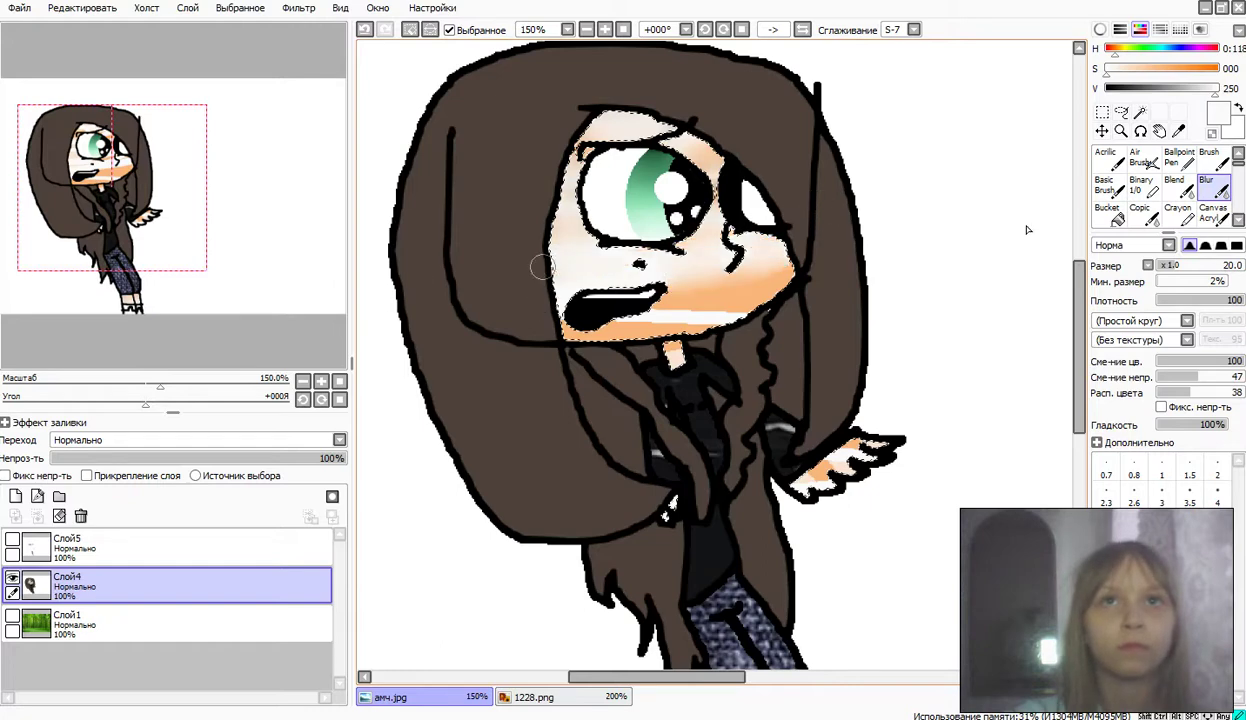
click(1217, 585)
mouse_move(730, 295)
mouse_down()
mouse_move(806, 302)
mouse_move(667, 194)
mouse_up()
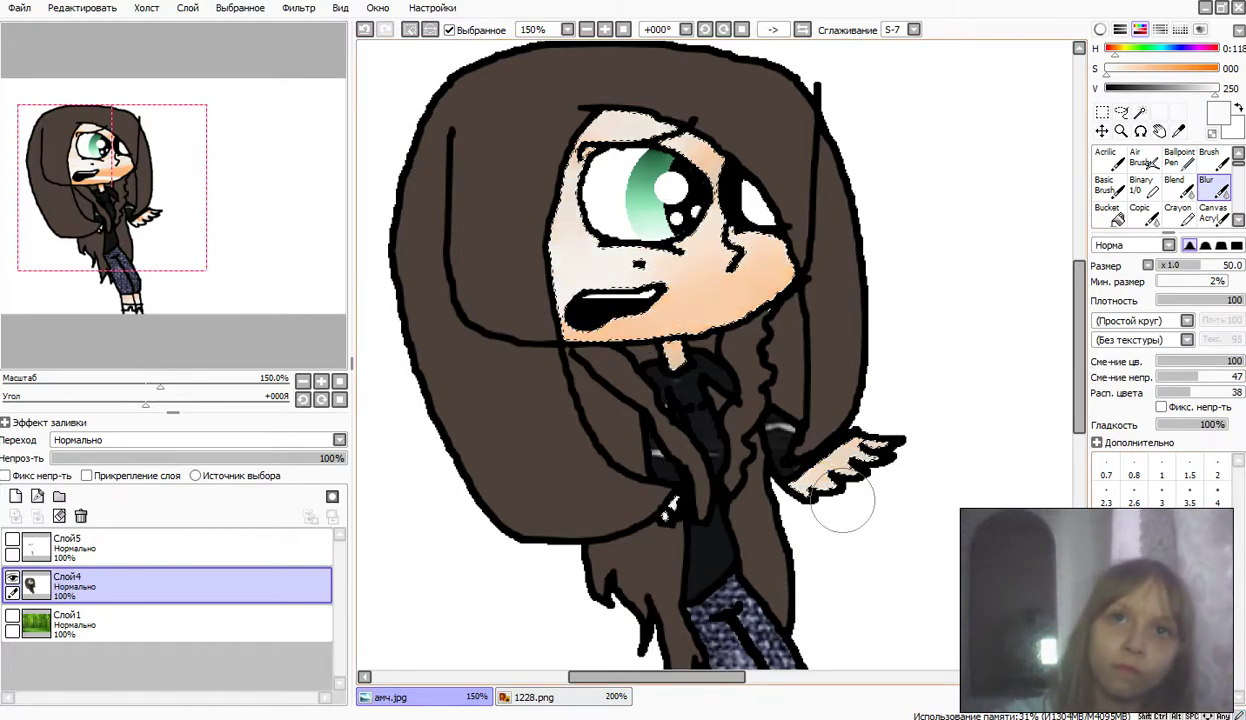
click(1141, 185)
click(1214, 50)
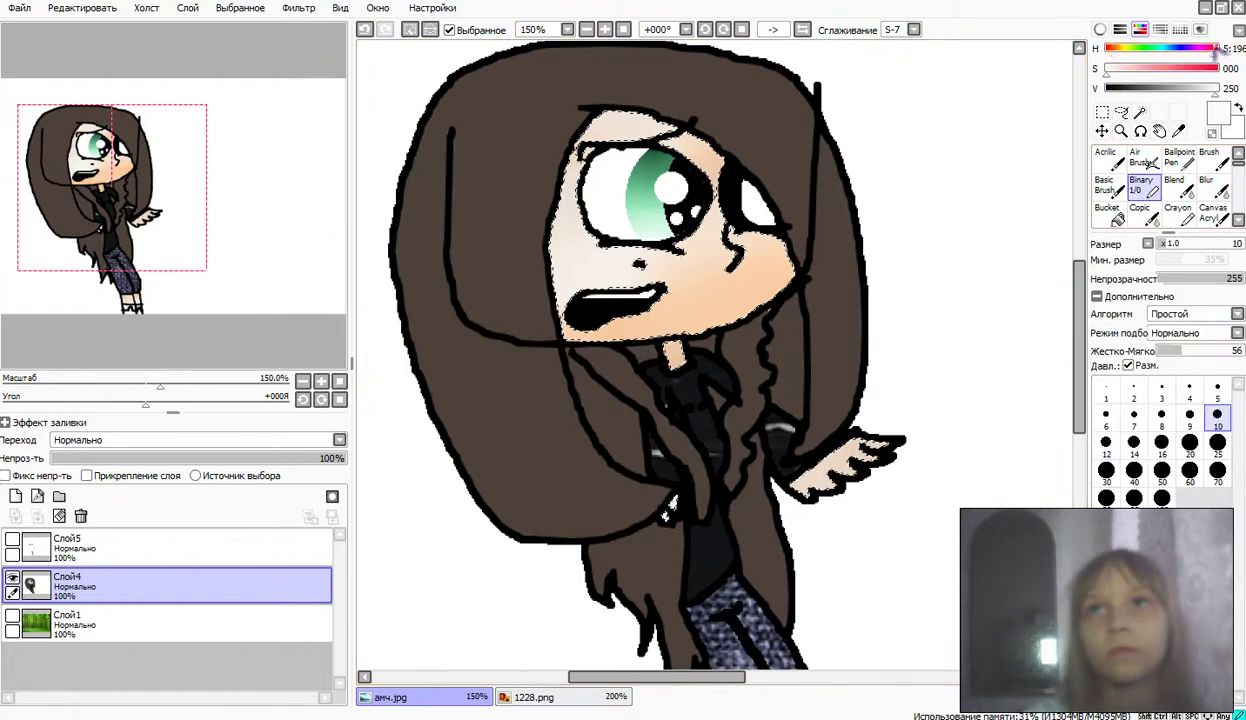
drag(1185, 70, 1217, 68)
click(1217, 470)
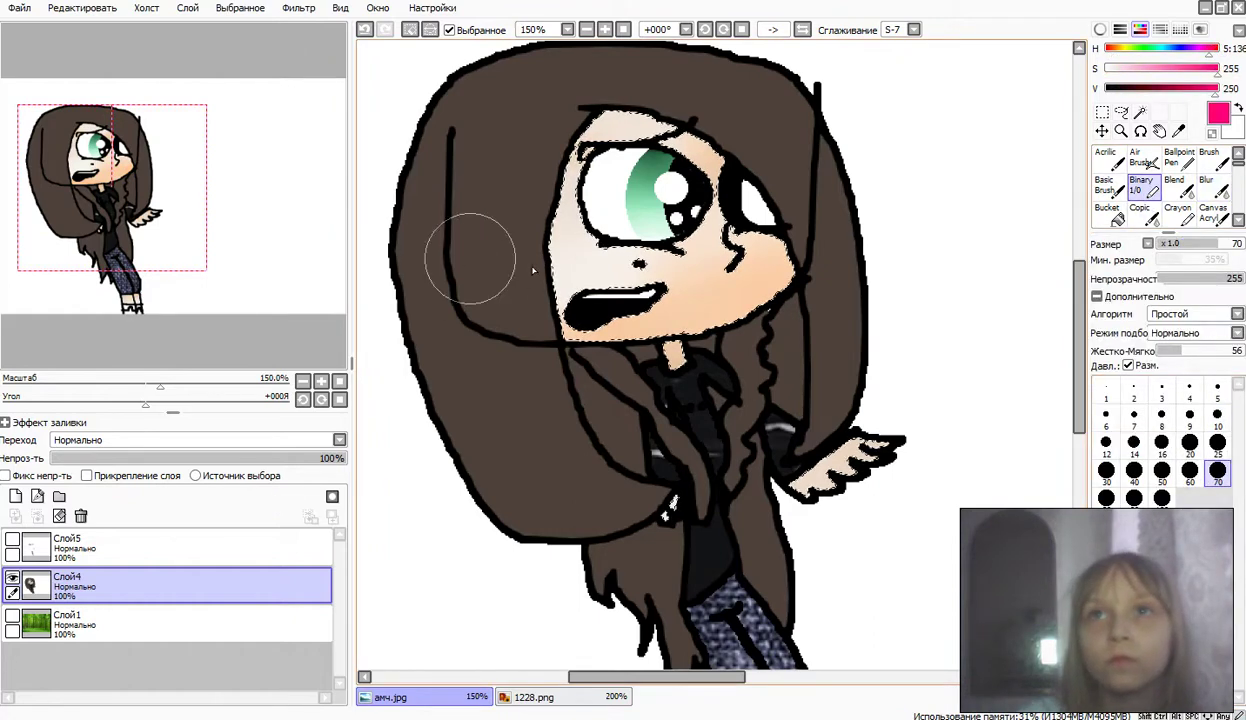
drag(540, 245, 492, 270)
mouse_move(812, 264)
mouse_down()
mouse_move(775, 258)
mouse_move(423, 314)
mouse_move(884, 197)
mouse_move(551, 187)
mouse_up()
click(1206, 185)
click(366, 30)
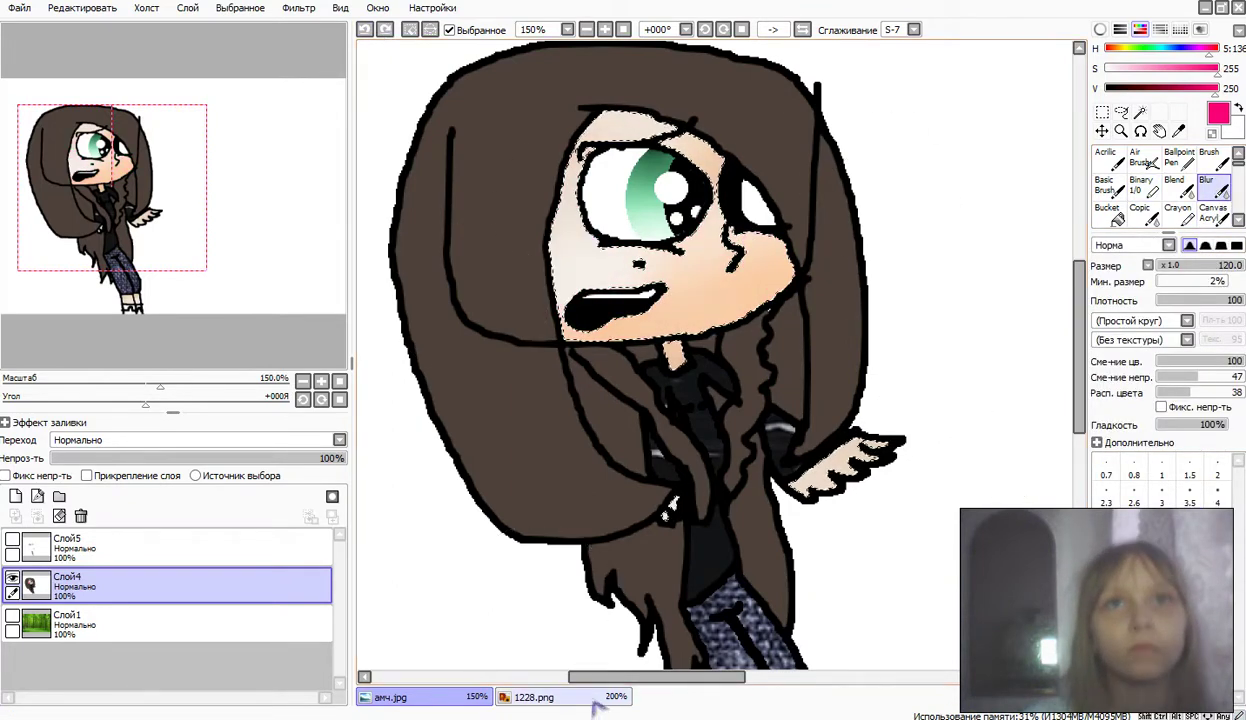
Step: Sample the blush pink from the face in 1228.png and paint both cheeks in амч.jpg with the size 25 Binary brush
click(597, 706)
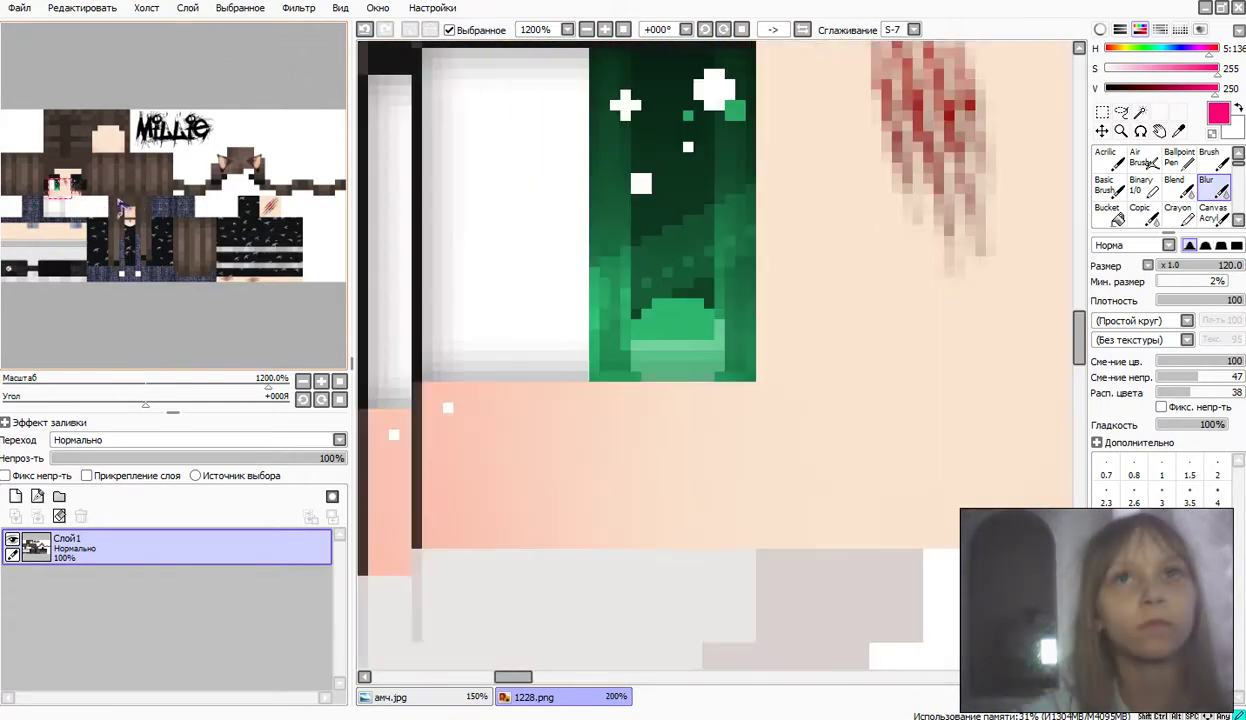
drag(119, 202, 112, 203)
click(472, 699)
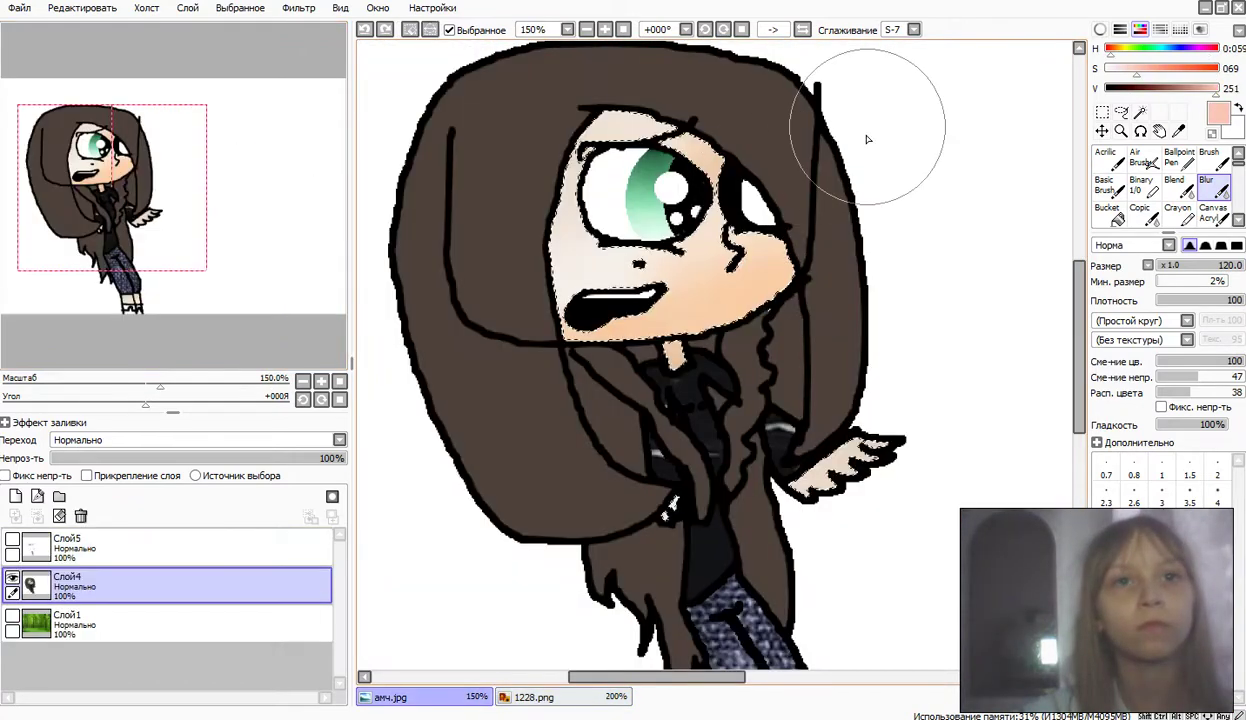
click(1141, 186)
click(1217, 444)
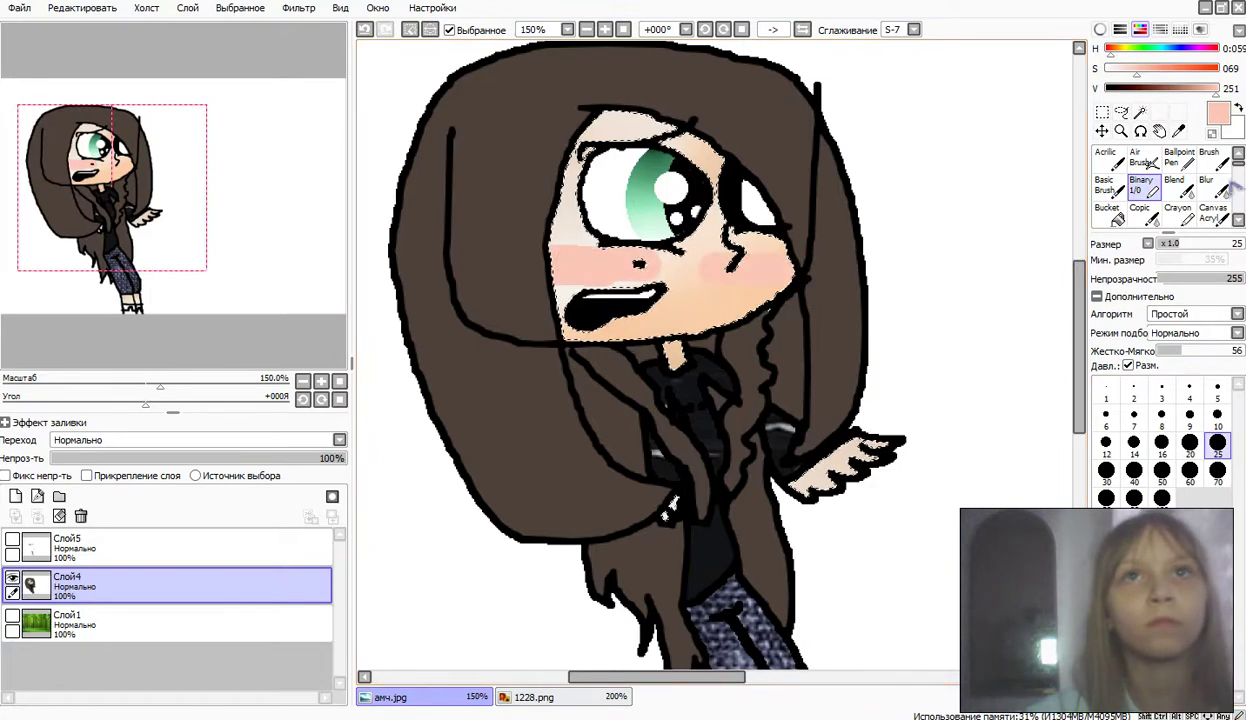
Step: Soften the pink blush on both cheeks with the size 50 Blur brush and clear the selection
click(1207, 186)
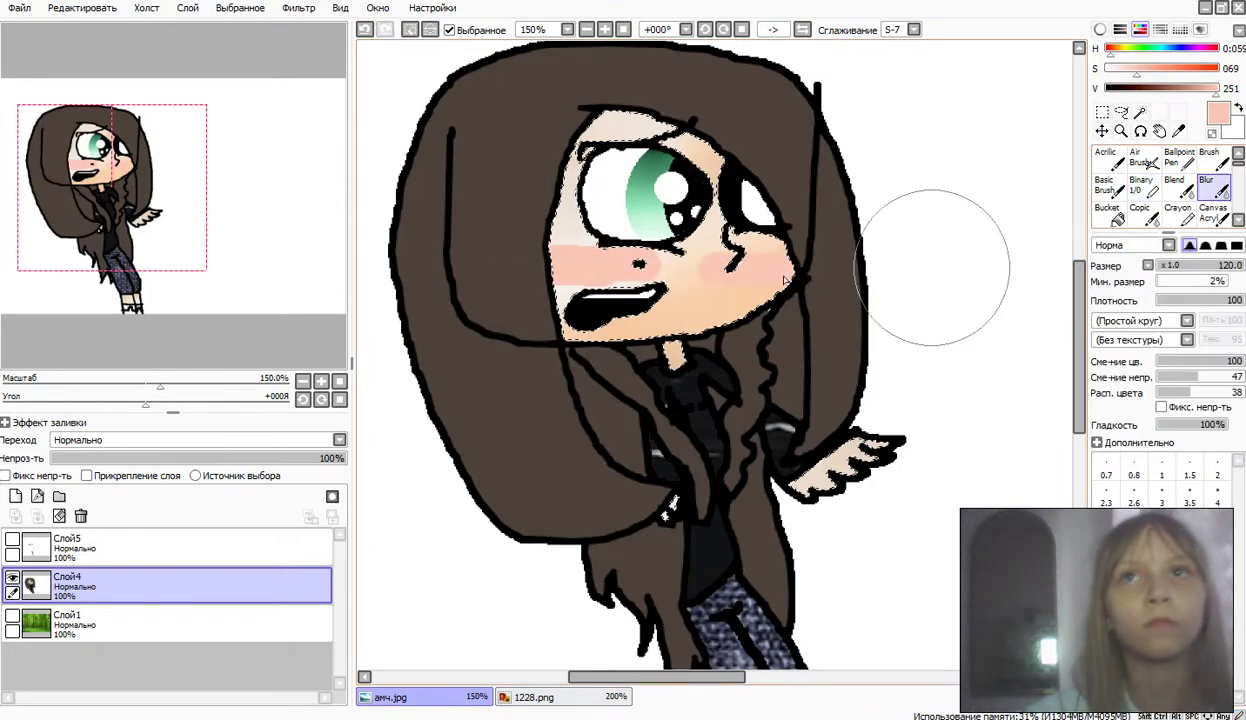
click(366, 30)
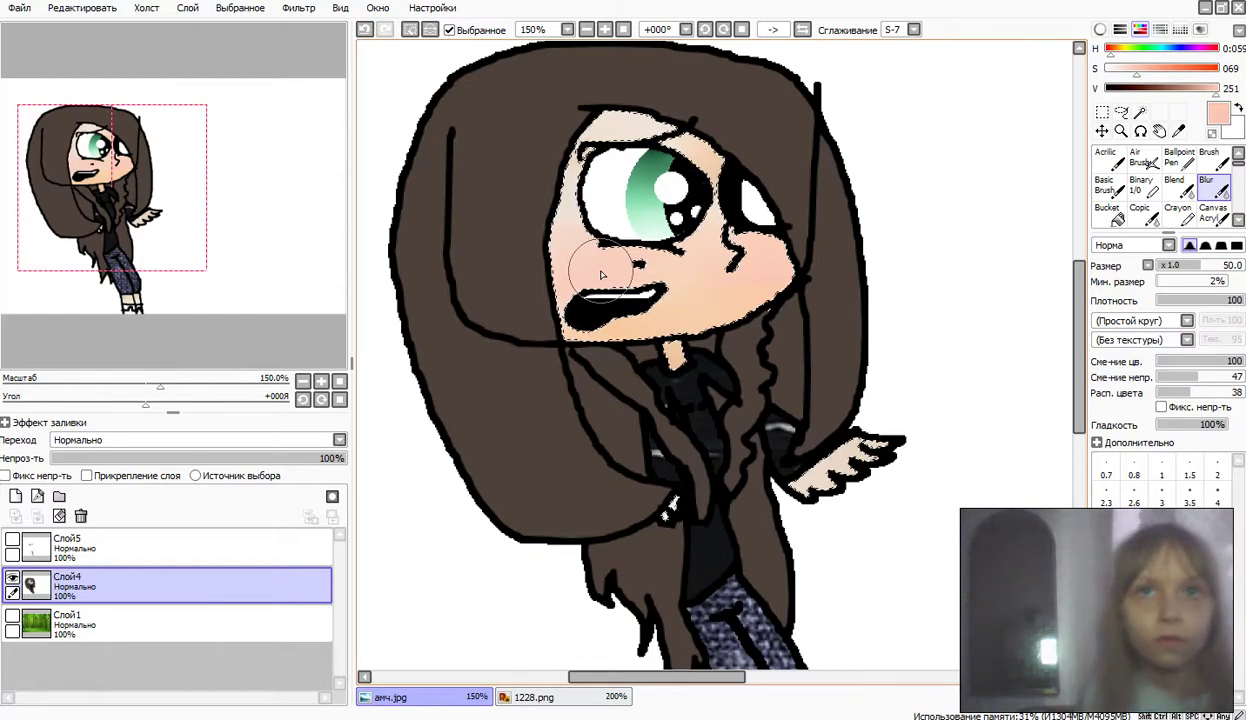
click(408, 30)
Step: Select all sections of the brown hair with the Magic Wand, leaving out the black outlines
click(1139, 113)
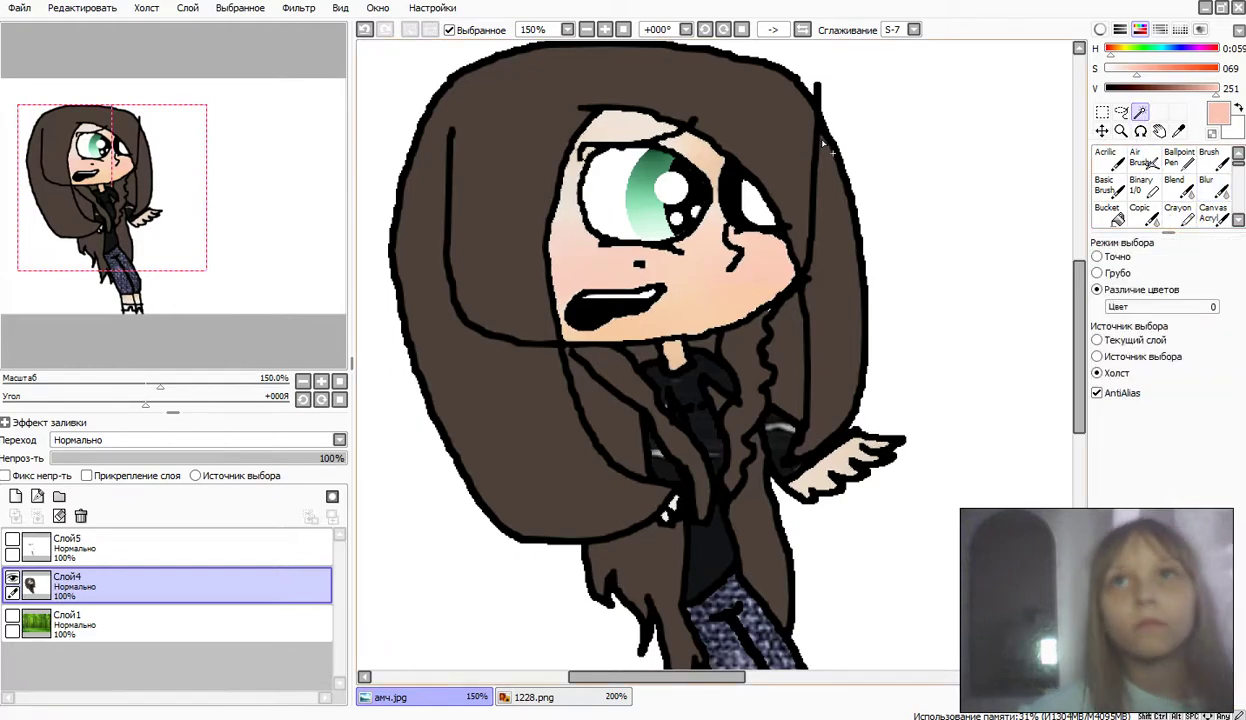
click(805, 142)
click(846, 352)
click(720, 405)
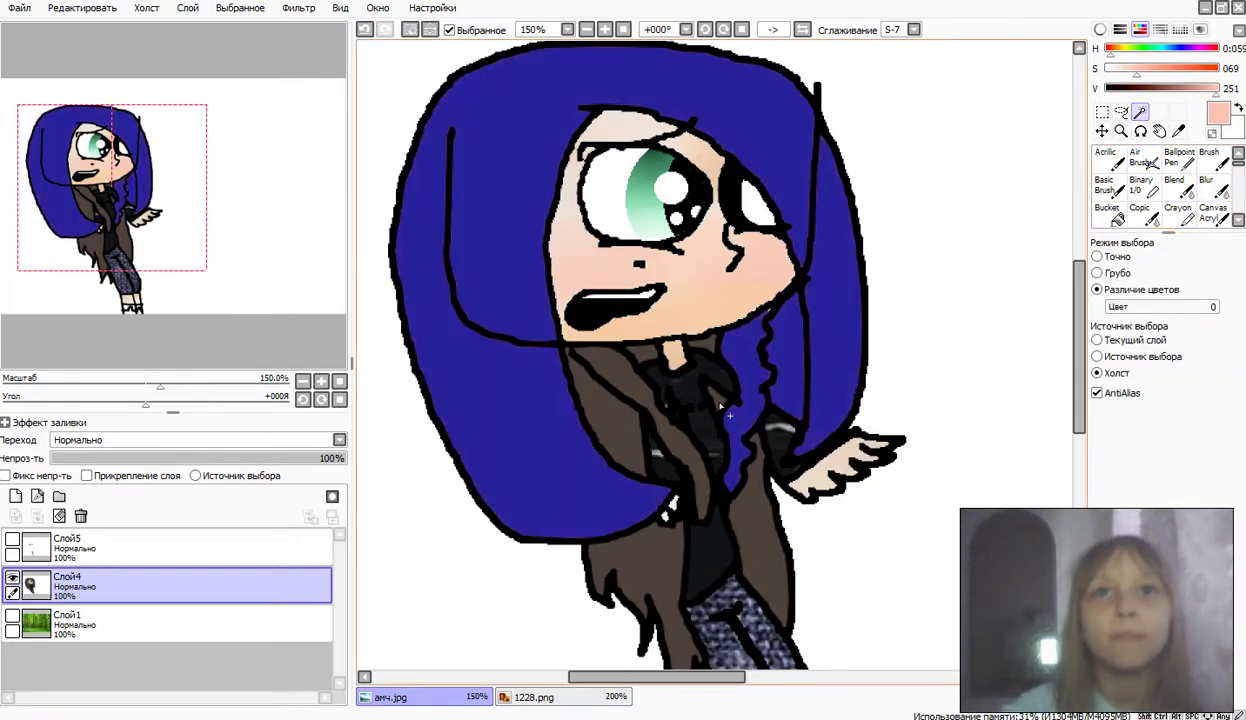
click(668, 363)
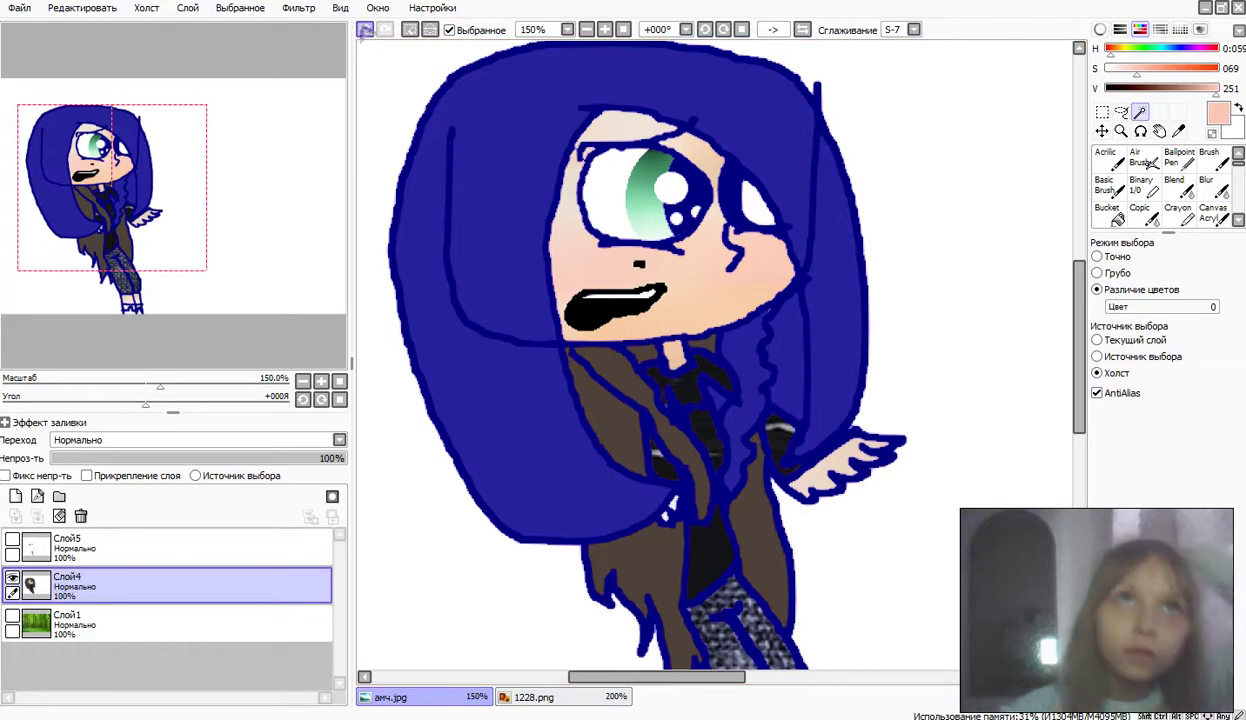
click(365, 29)
click(650, 420)
click(606, 420)
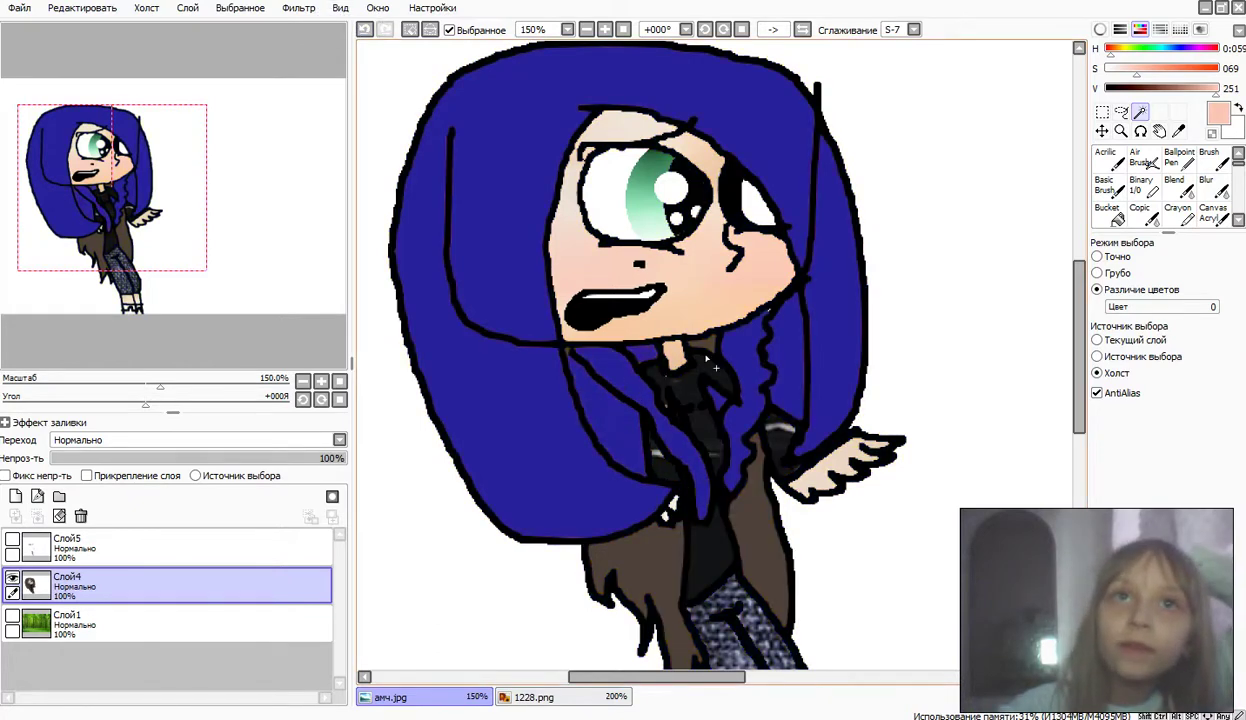
click(730, 450)
click(630, 562)
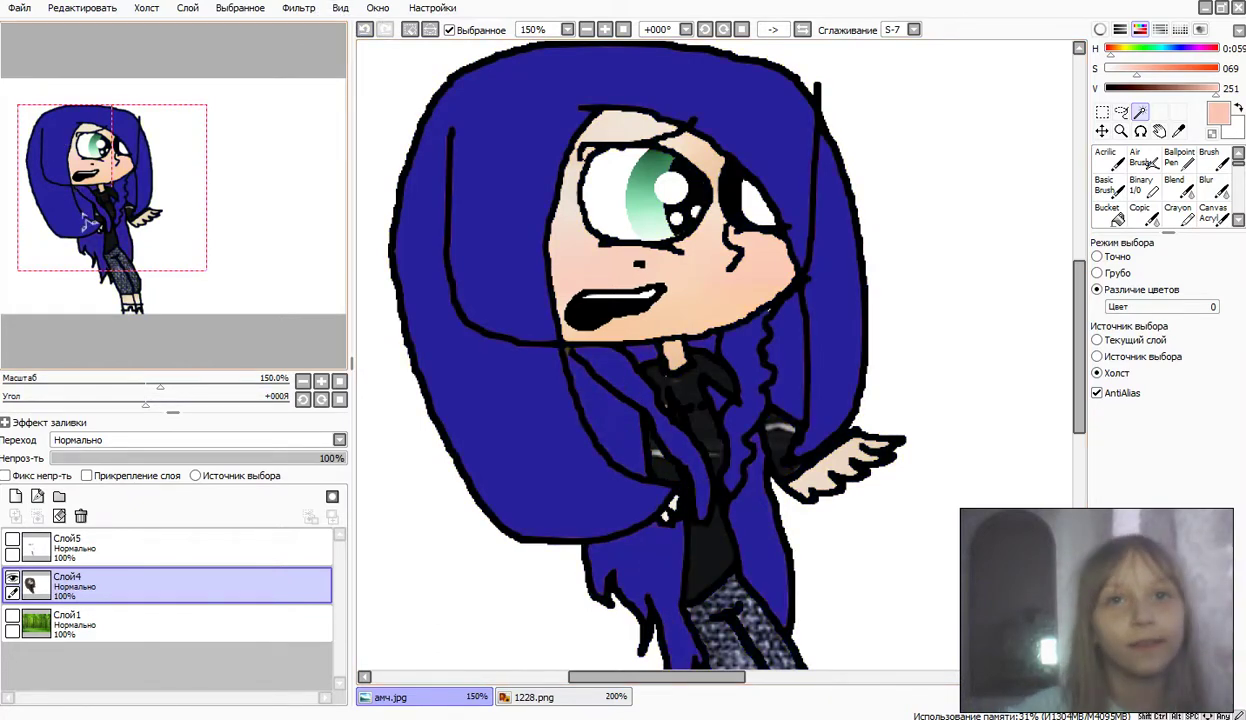
mouse_move(84, 216)
mouse_down()
mouse_move(93, 225)
mouse_move(84, 216)
mouse_up()
Step: Sample the hair brown, hide the selection outline, set the colour value to 44, and paint hair shadows with the size 100 Binary brush
click(1140, 185)
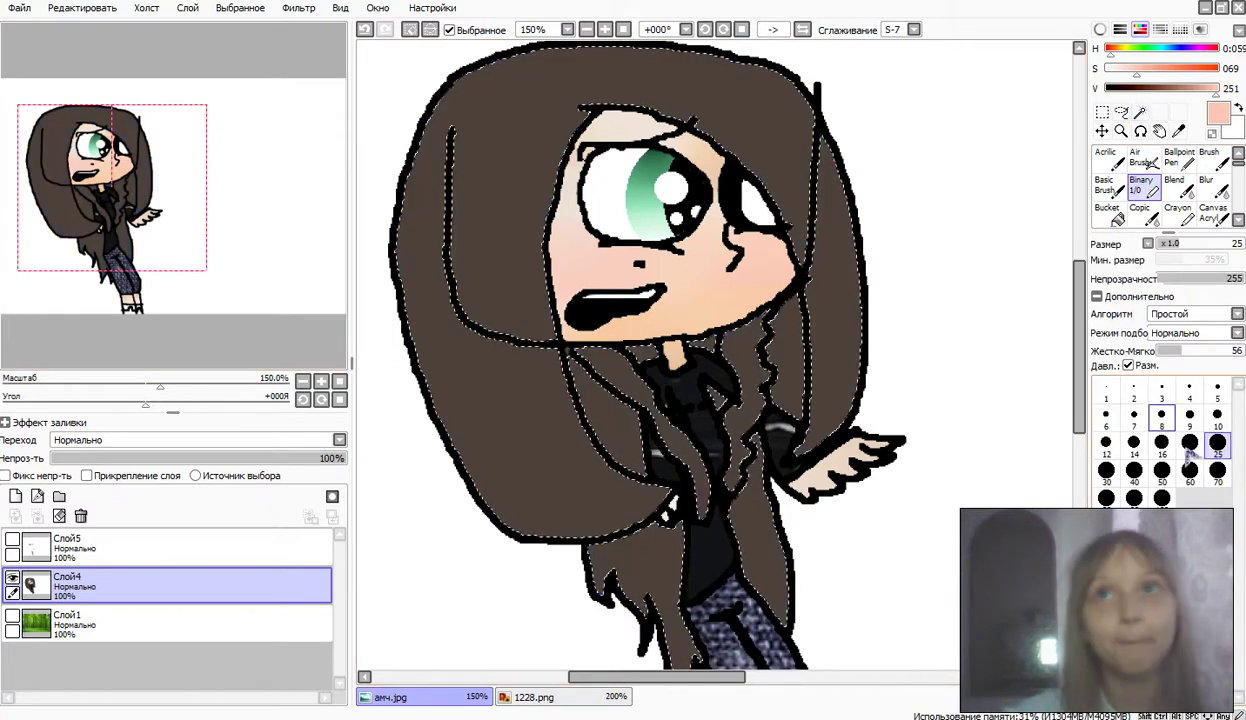
click(1161, 498)
right_click(540, 458)
click(510, 29)
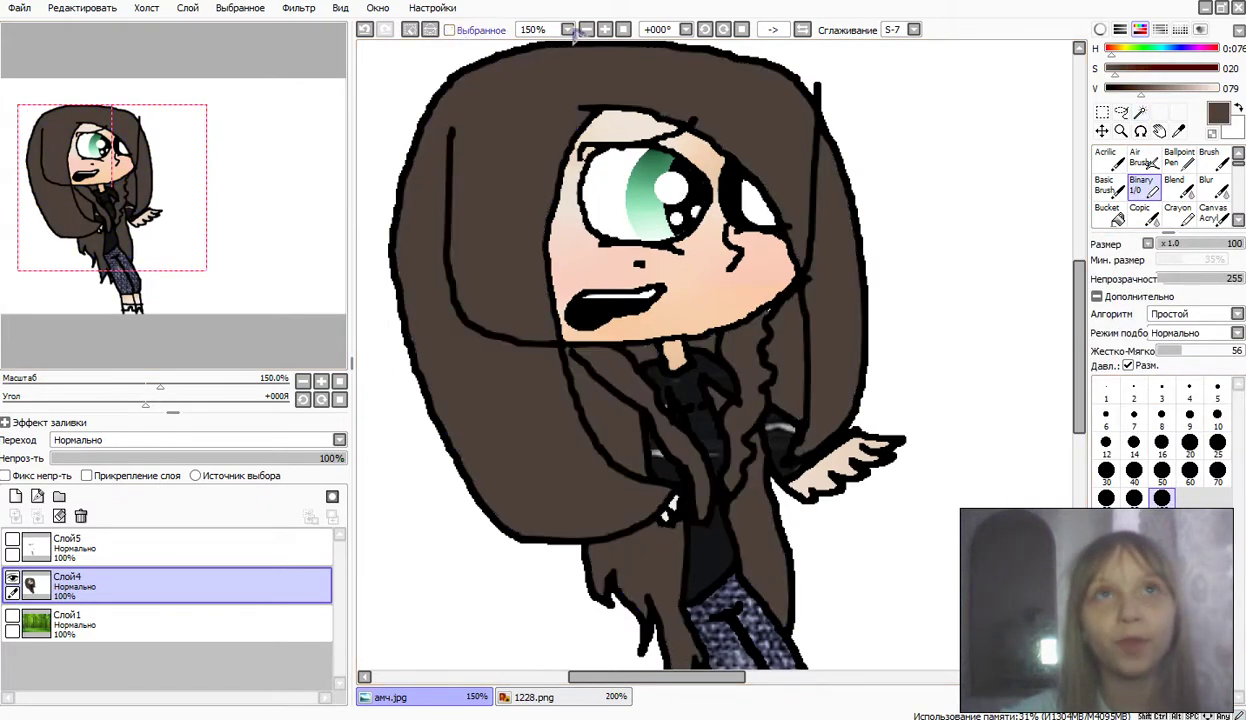
click(1127, 89)
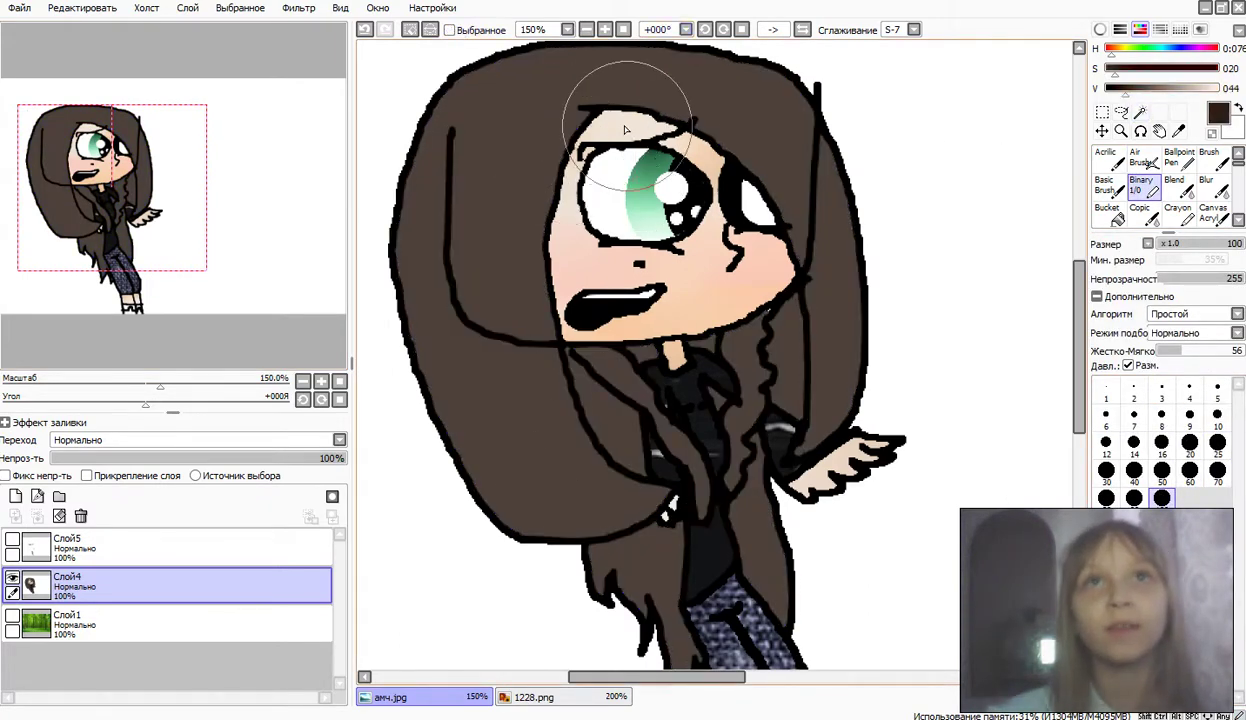
mouse_move(590, 97)
mouse_down()
mouse_move(545, 60)
mouse_move(561, 364)
mouse_move(528, 487)
mouse_up()
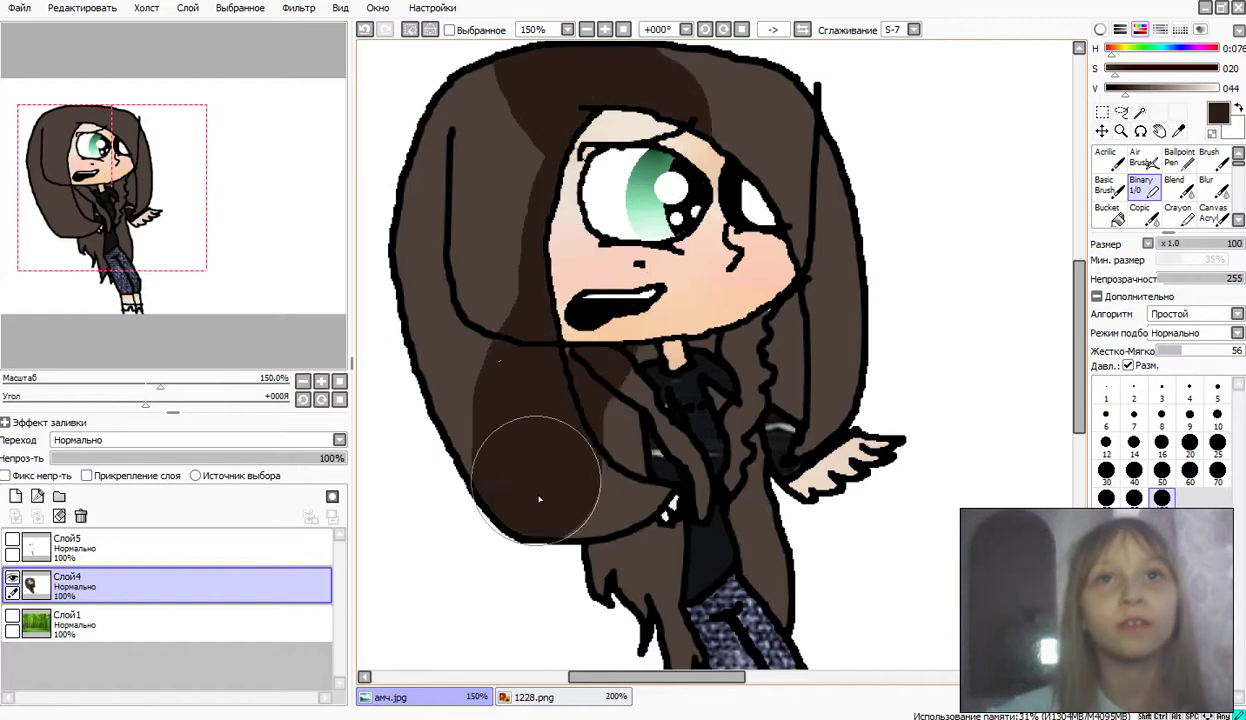
mouse_move(742, 683)
mouse_down()
mouse_move(859, 523)
mouse_move(898, 206)
mouse_move(705, 50)
mouse_up()
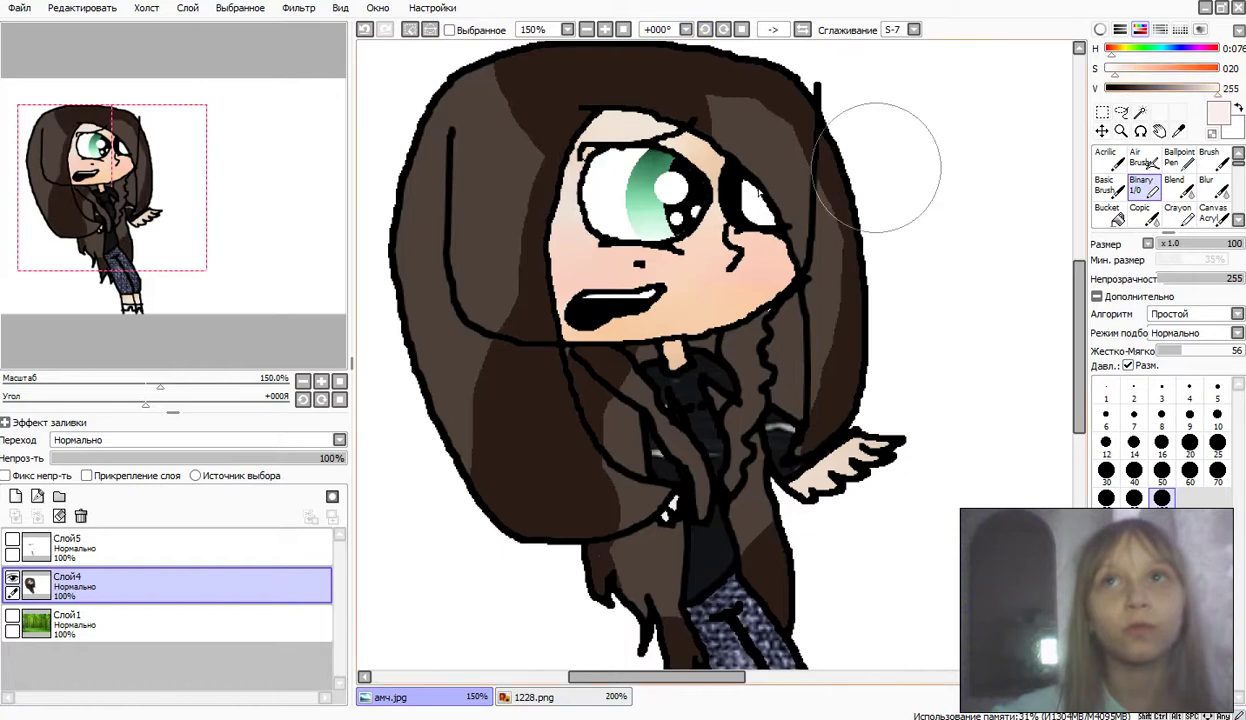
Step: Set the colour value to 255 and paint large pale highlights on both sides and the lower strands of the hair
mouse_move(754, 186)
mouse_down()
mouse_move(771, 241)
mouse_move(745, 338)
mouse_up()
mouse_move(684, 494)
mouse_down()
mouse_move(698, 500)
mouse_move(660, 490)
mouse_move(620, 450)
mouse_up()
drag(455, 250, 413, 272)
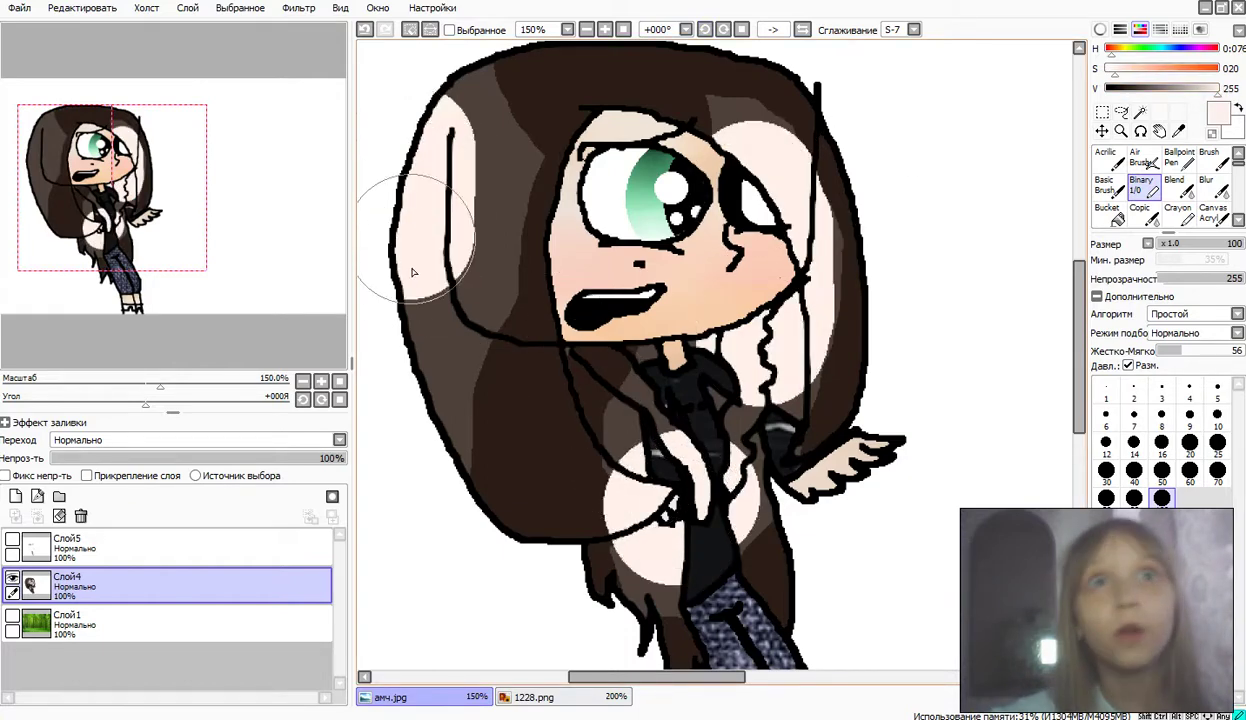
Step: Blend the hair's dark shadows and pale highlights with the size 120 Blur brush and clear the selection
mouse_move(112, 187)
mouse_down()
mouse_move(116, 228)
mouse_move(113, 198)
mouse_up()
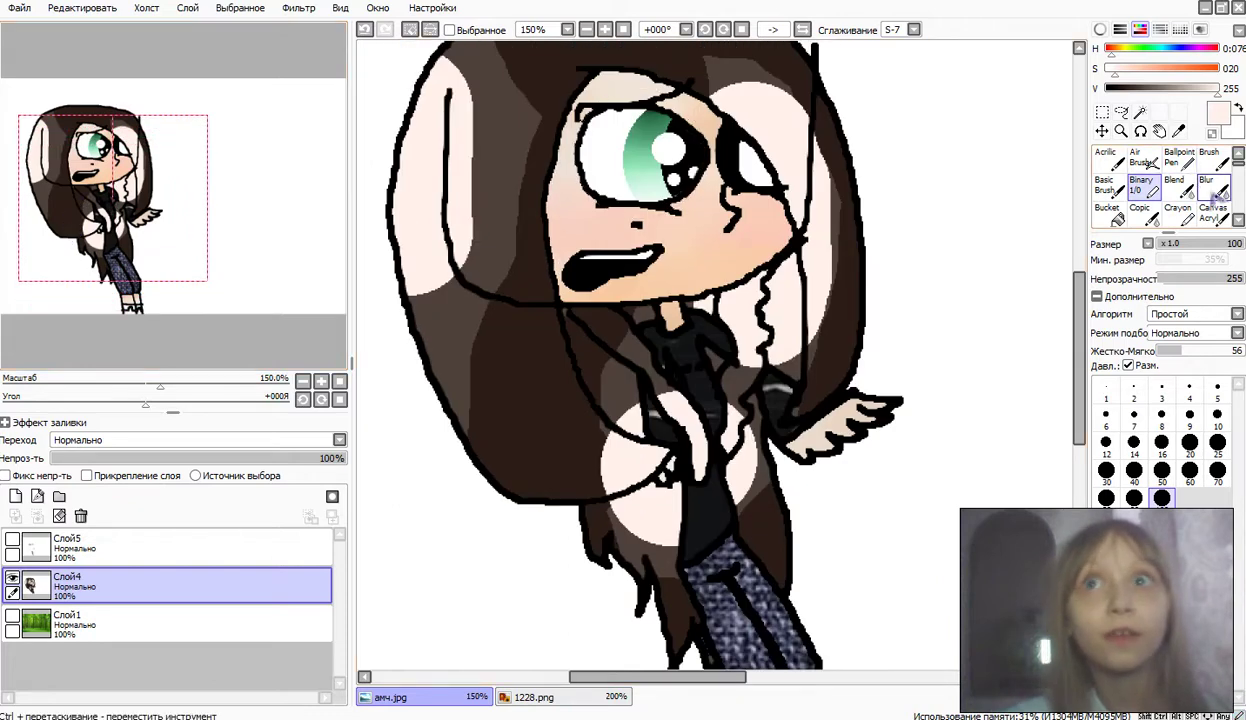
click(1214, 192)
mouse_move(462, 205)
mouse_down()
mouse_move(540, 185)
mouse_move(450, 95)
mouse_up()
drag(705, 85, 770, 90)
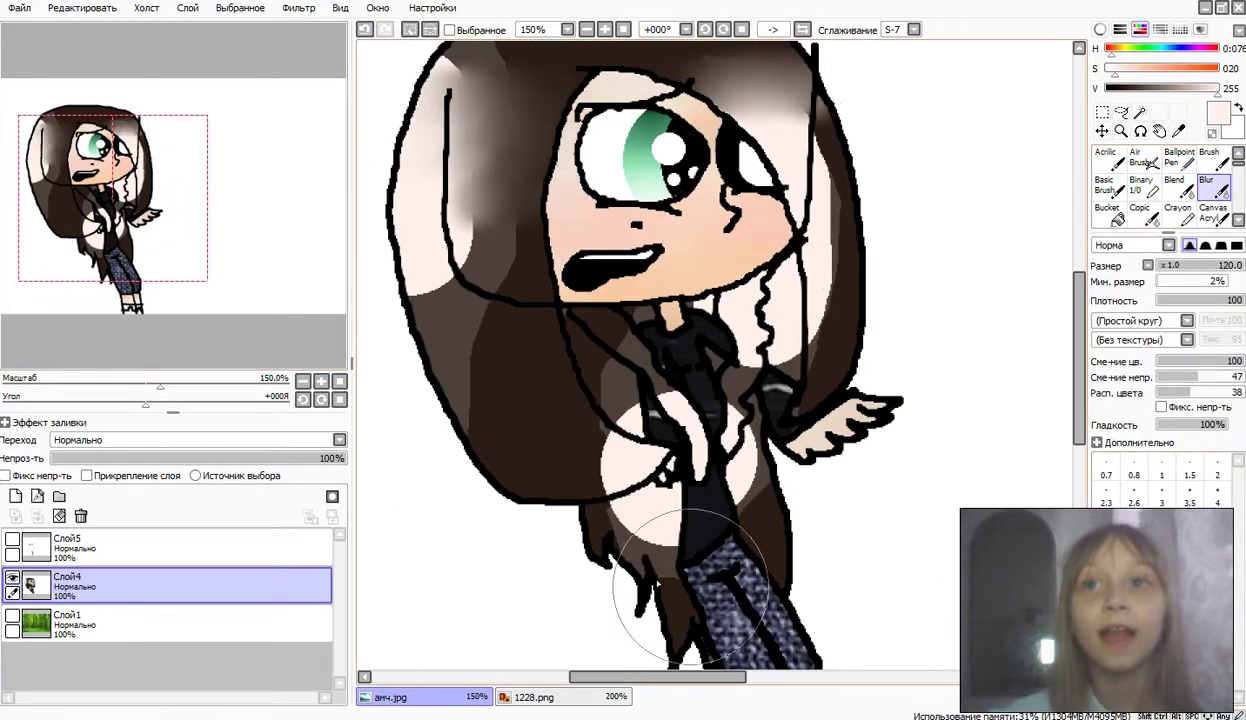
mouse_move(658, 583)
mouse_down()
mouse_move(1057, 421)
mouse_move(178, 236)
mouse_move(840, 100)
mouse_move(810, 197)
mouse_move(451, 487)
mouse_move(727, 673)
mouse_up()
mouse_move(951, 477)
mouse_down()
mouse_move(760, 156)
mouse_move(410, 150)
mouse_up()
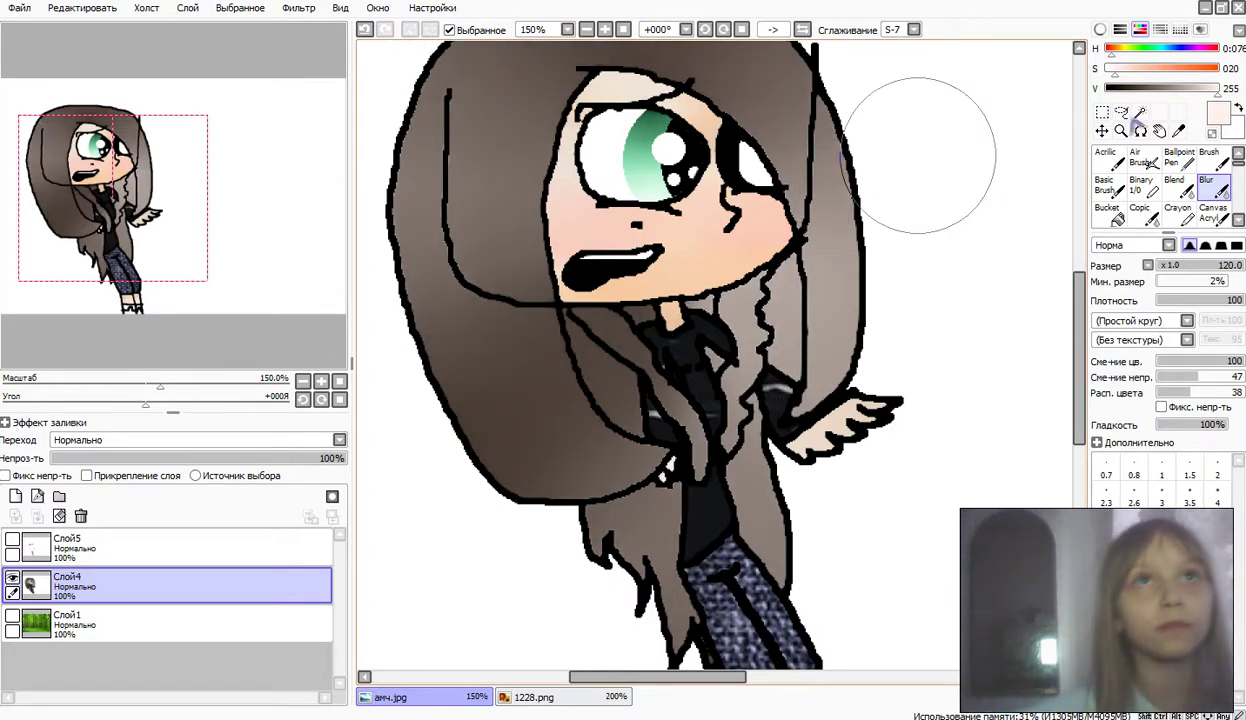
Step: Switch to 1228.png and make a rectangular selection of the white knitted section with grey stripes directly above the black shoe with the sword emblem
click(1140, 112)
drag(163, 222, 255, 307)
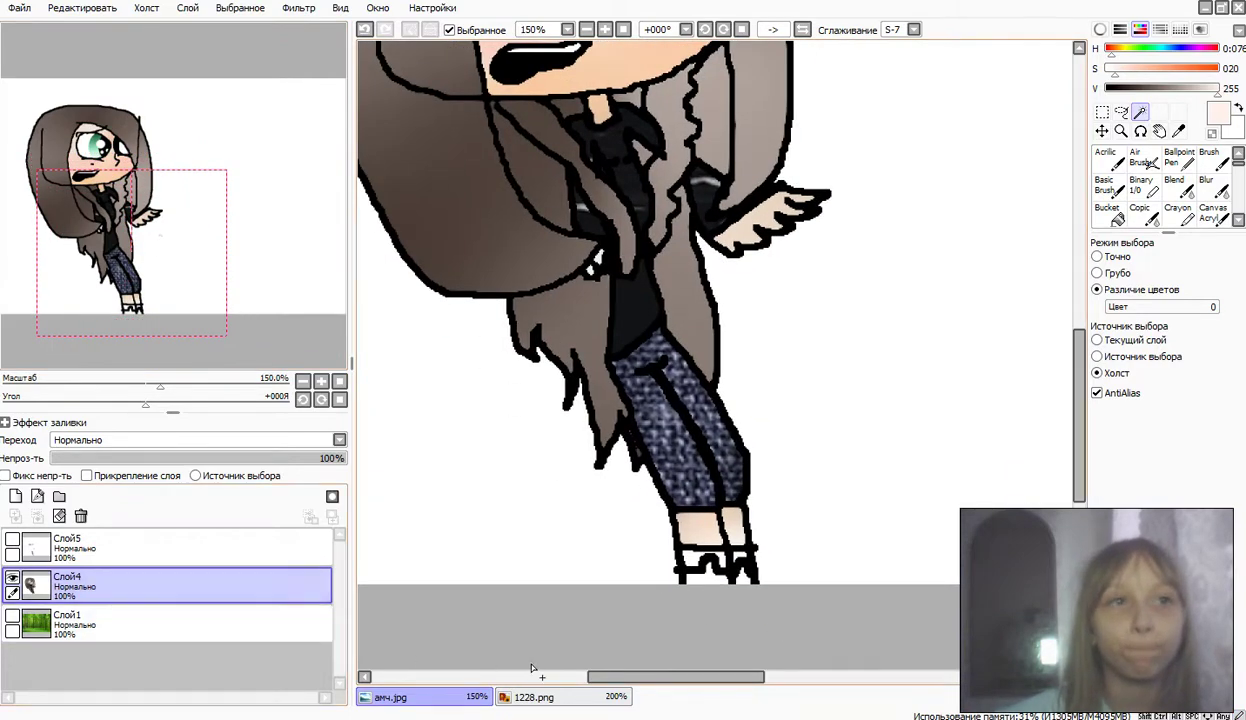
click(545, 699)
drag(99, 183, 12, 268)
click(1101, 113)
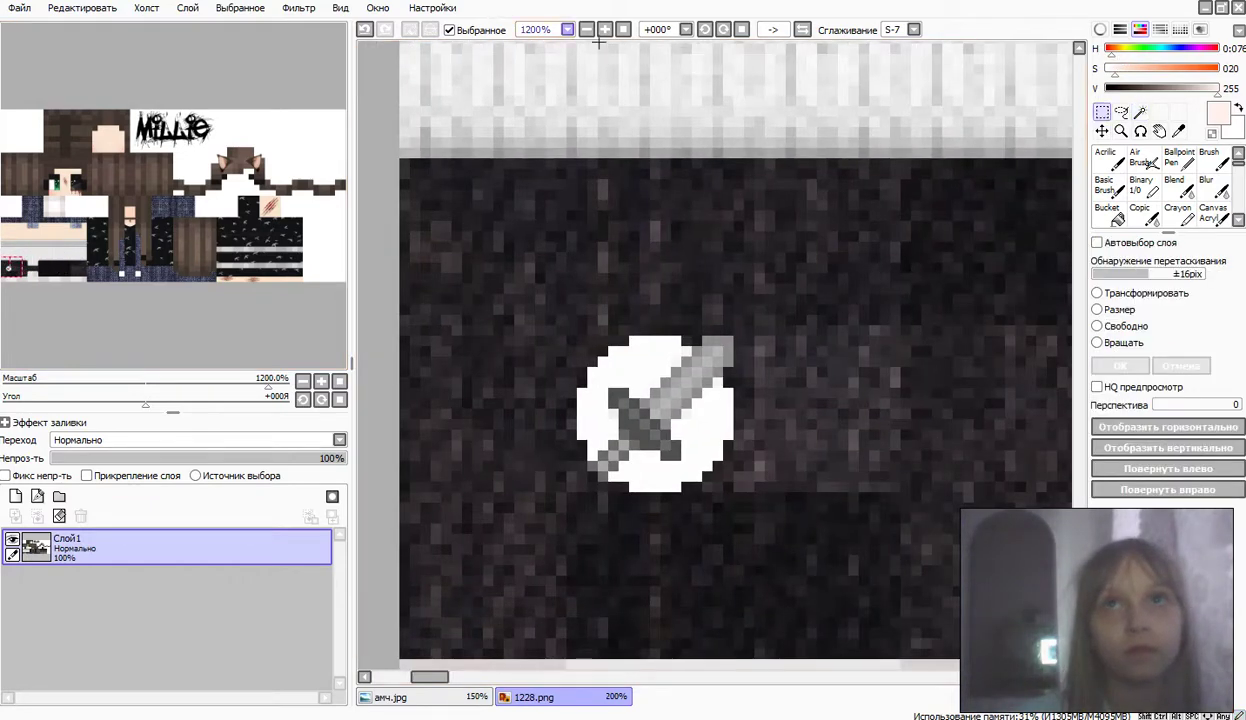
click(588, 31)
click(588, 31)
click(588, 31)
click(588, 31)
click(588, 31)
click(588, 31)
click(588, 31)
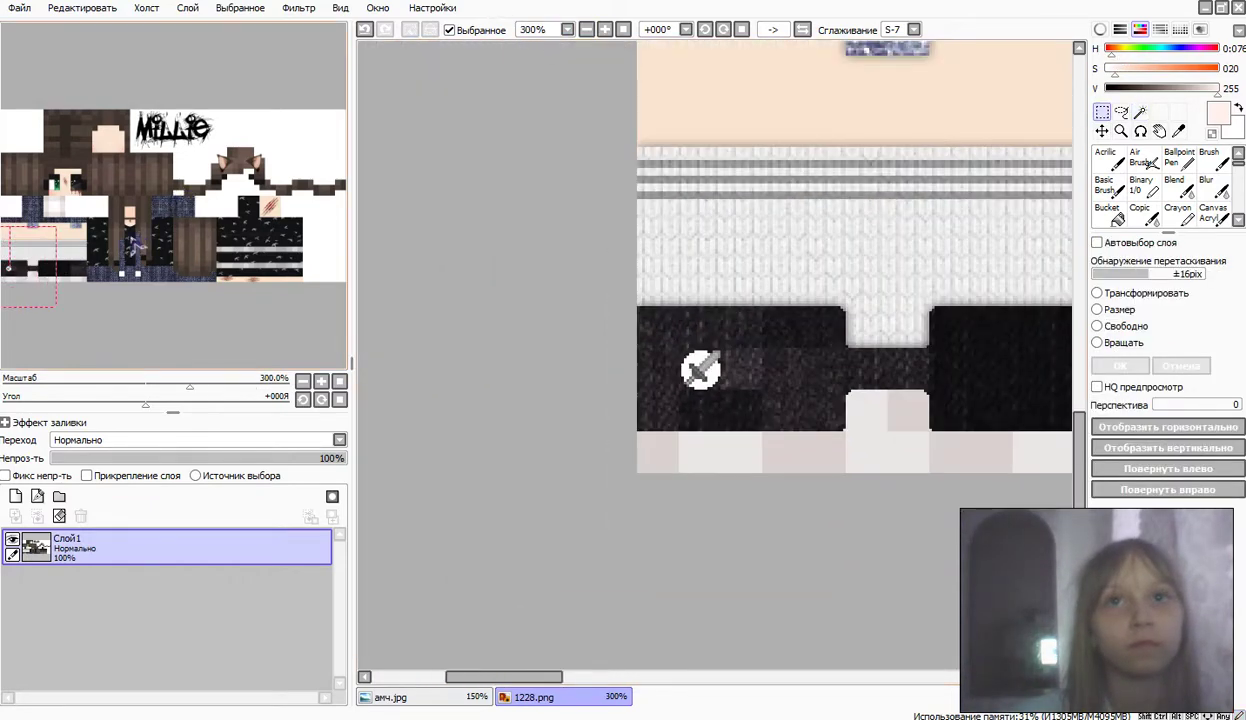
drag(136, 242, 153, 233)
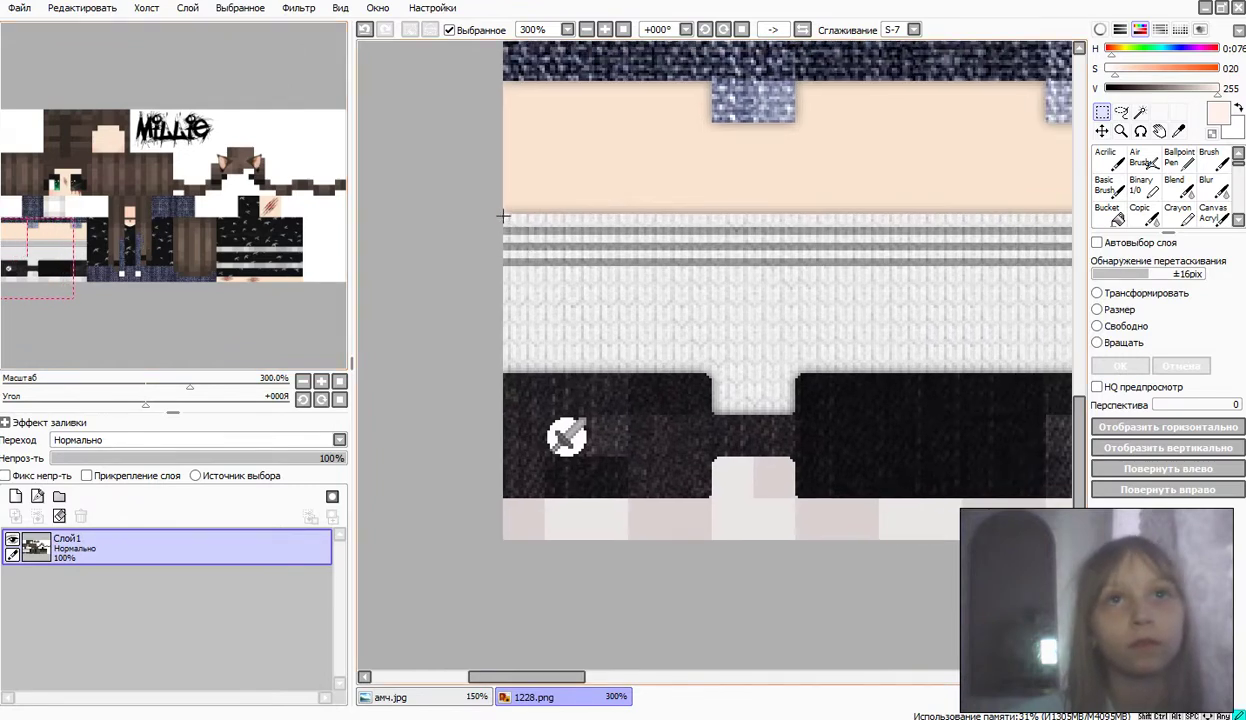
drag(627, 293, 706, 372)
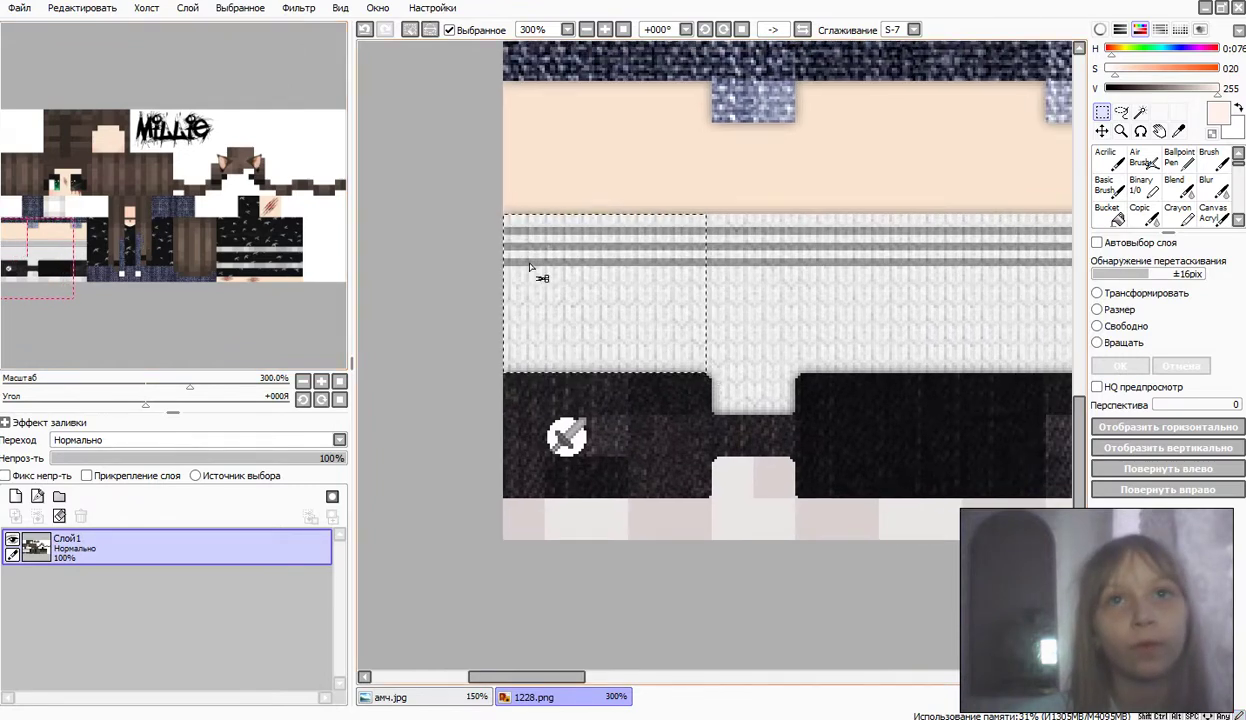
Step: Copy the selected striped knit texture and paste it into амч.jpg as a new layer
click(82, 7)
click(145, 103)
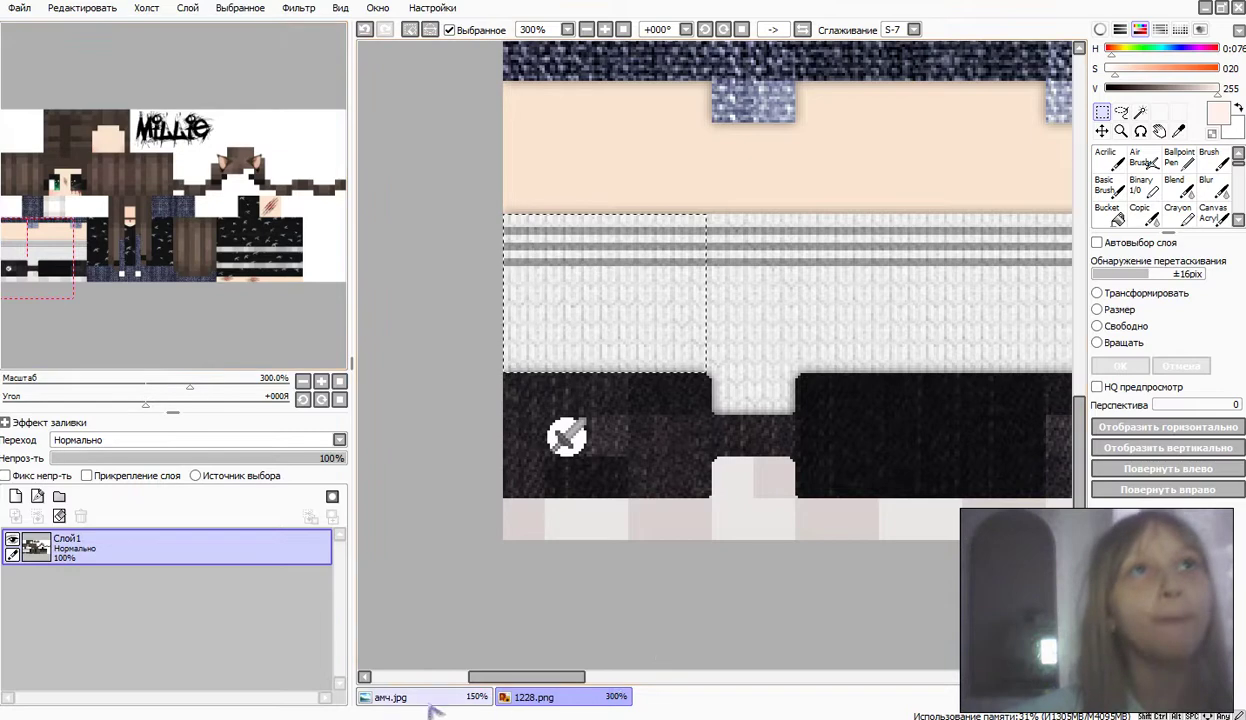
click(420, 695)
click(82, 7)
click(100, 100)
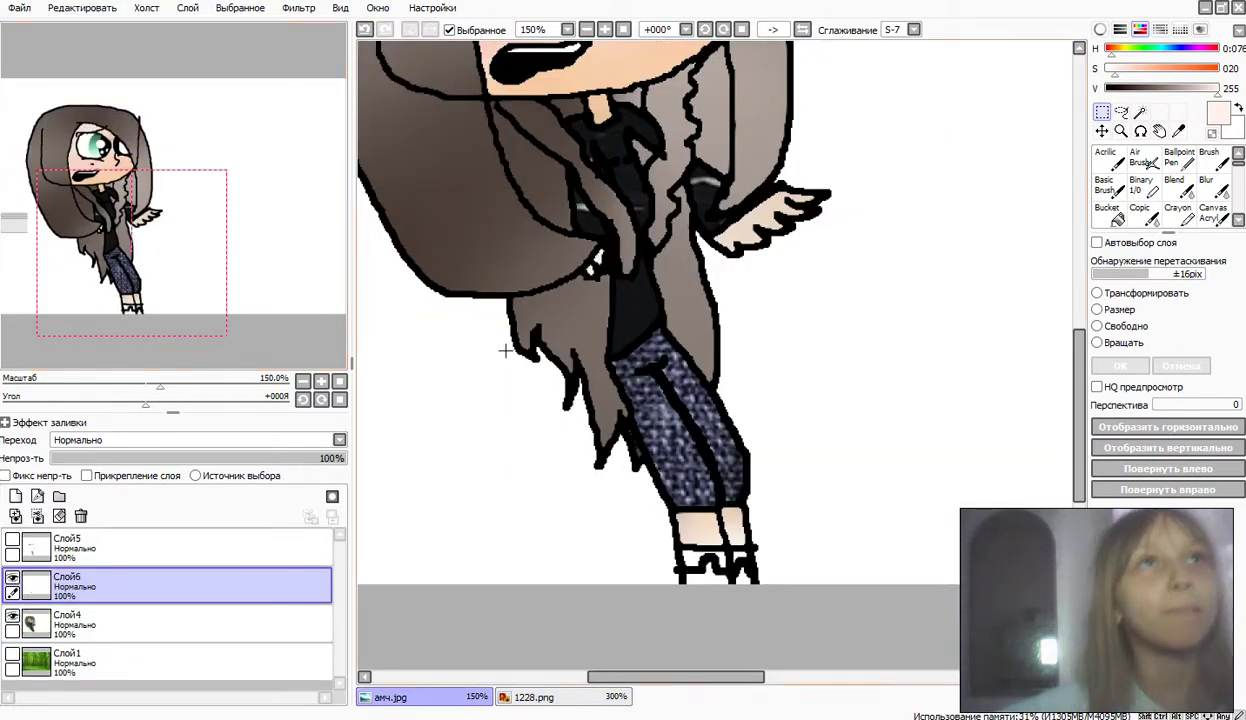
Step: Select the pasted striped knit texture on Слой6, move it over the girl's ankles, and clear the selection
drag(640, 310, 848, 319)
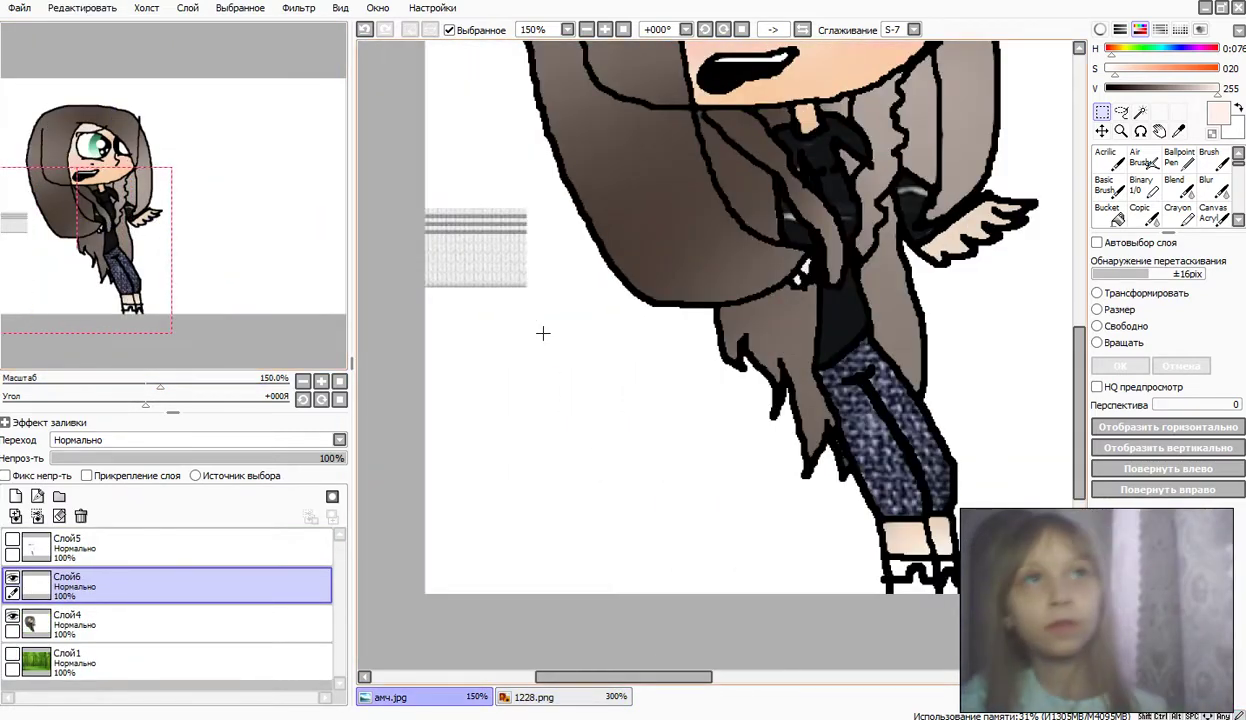
drag(585, 350, 358, 168)
drag(58, 196, 137, 210)
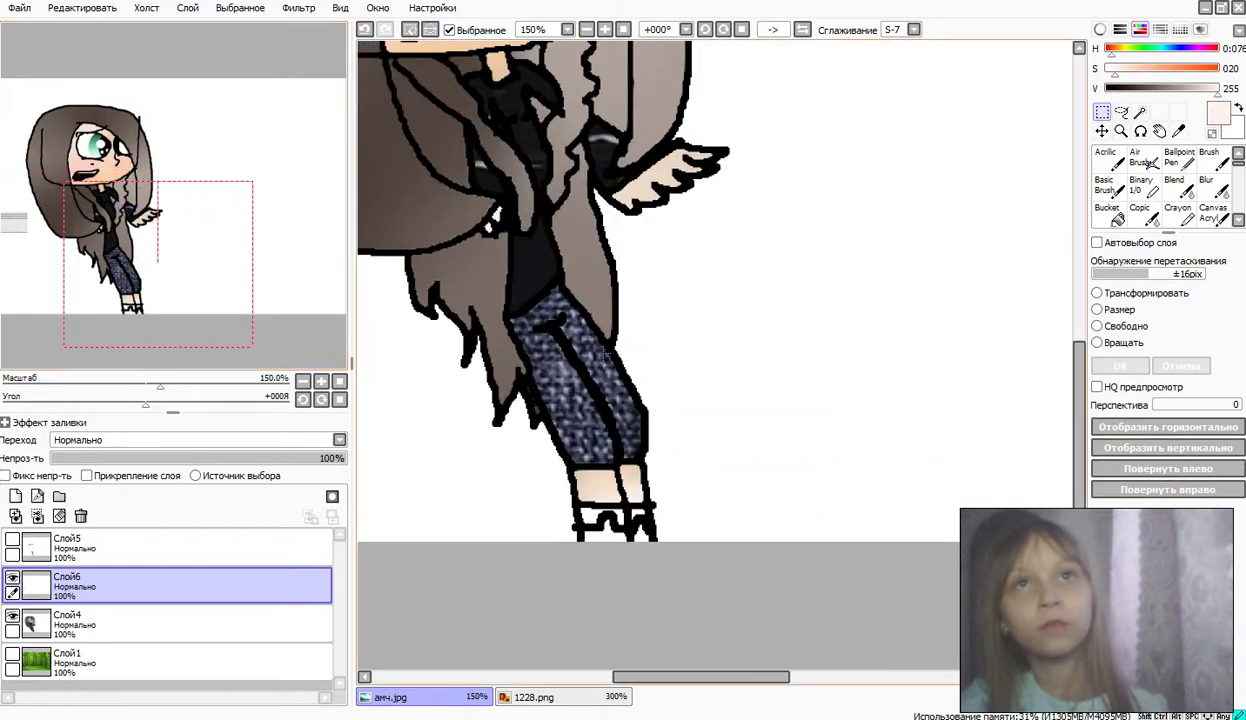
drag(245, 318, 176, 300)
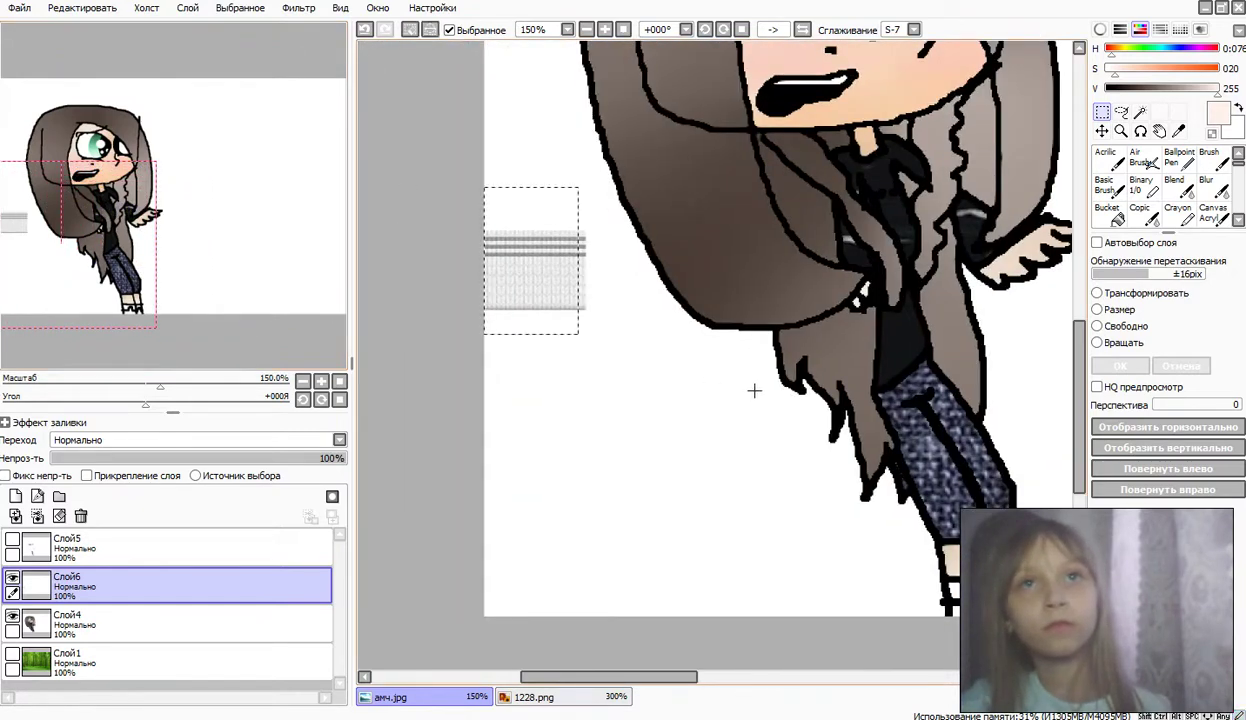
drag(419, 193, 418, 189)
drag(529, 307, 916, 418)
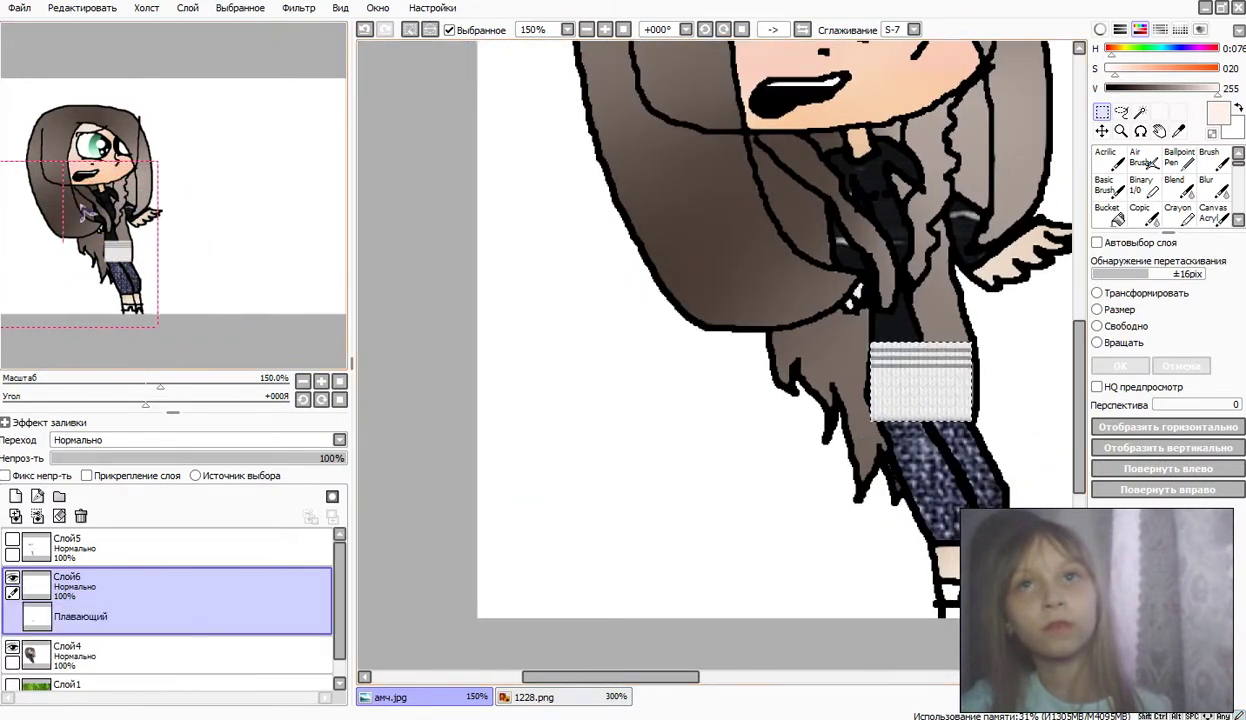
drag(82, 205, 160, 219)
drag(617, 350, 672, 557)
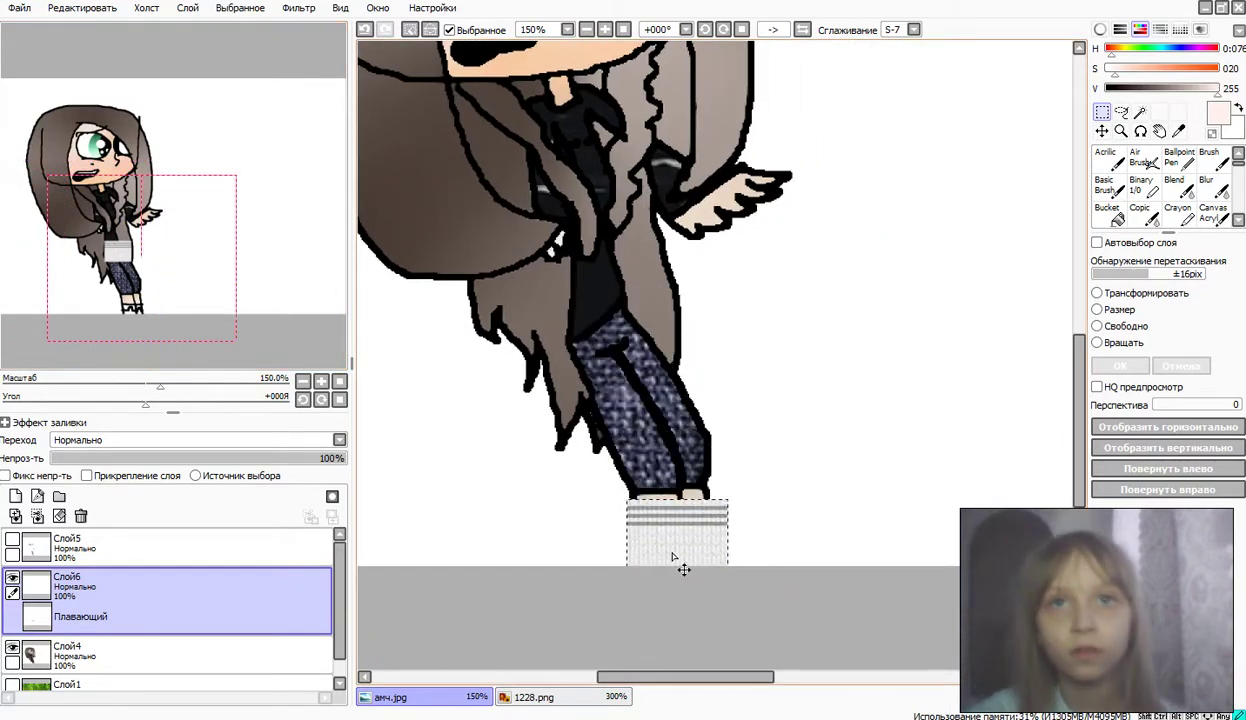
click(409, 31)
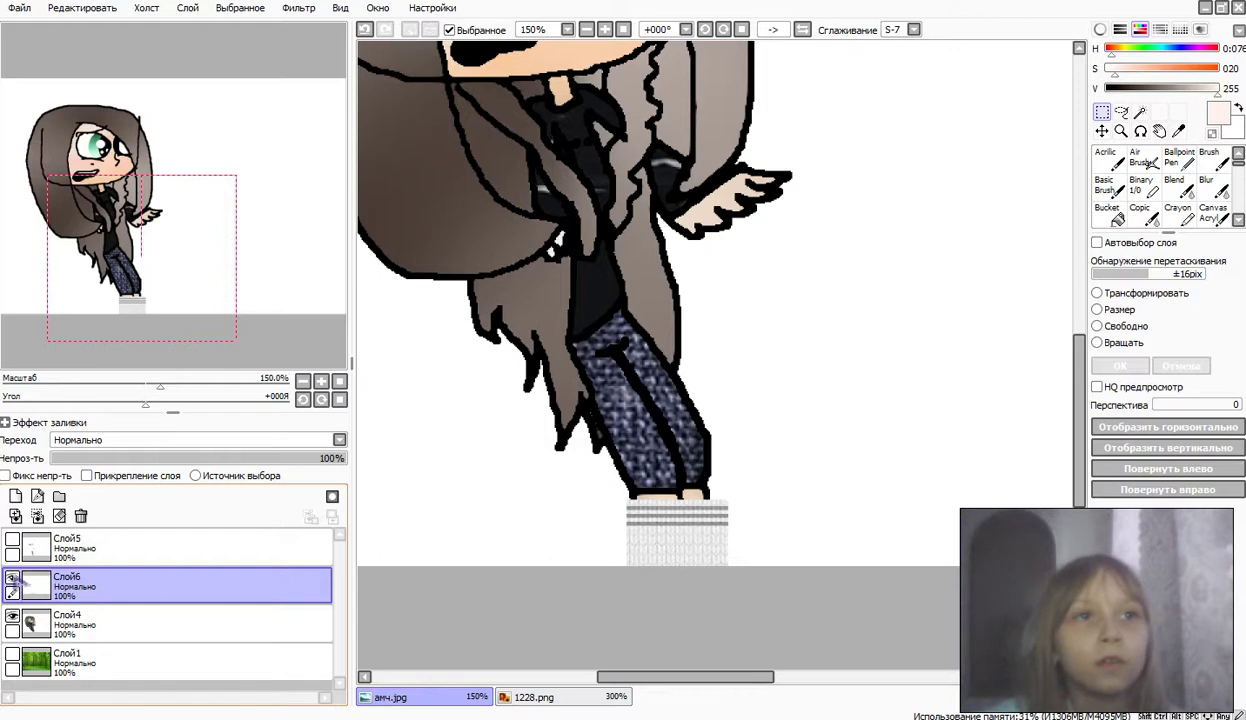
Step: Move the knit texture layer Слой6 below Слой4, briefly hiding and showing the drawing to check the texture's placement
drag(15, 580, 55, 641)
click(13, 578)
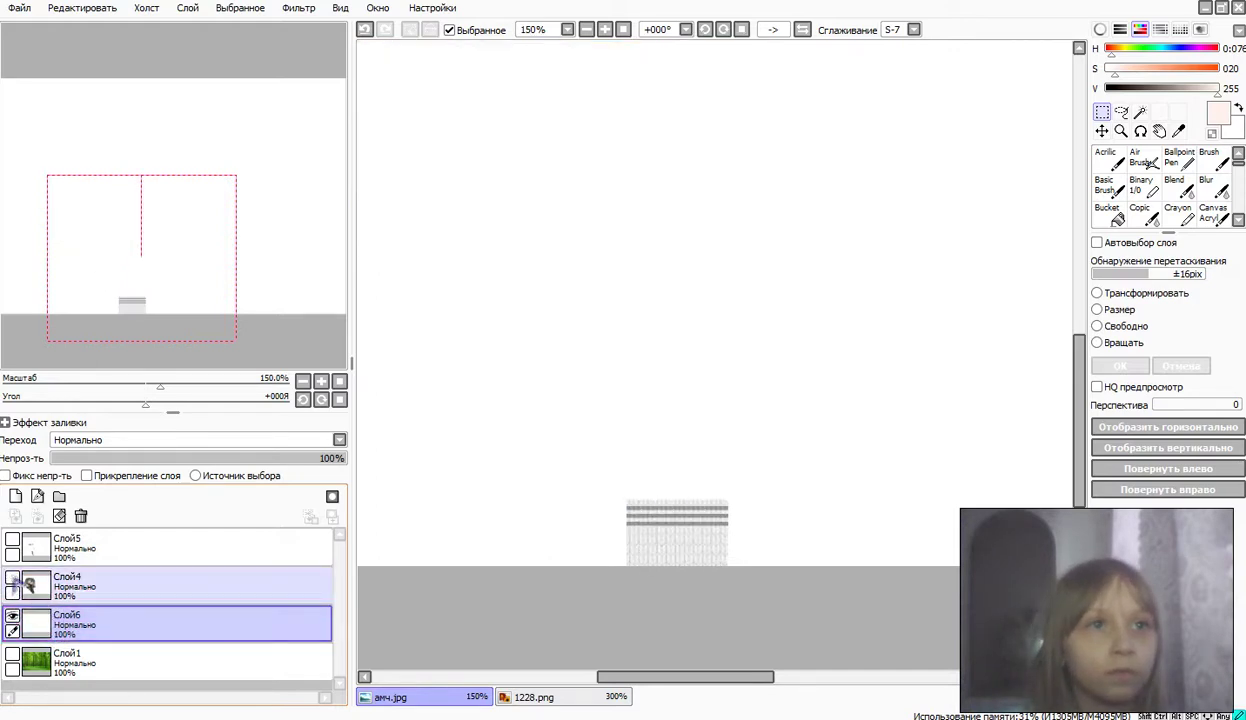
click(13, 578)
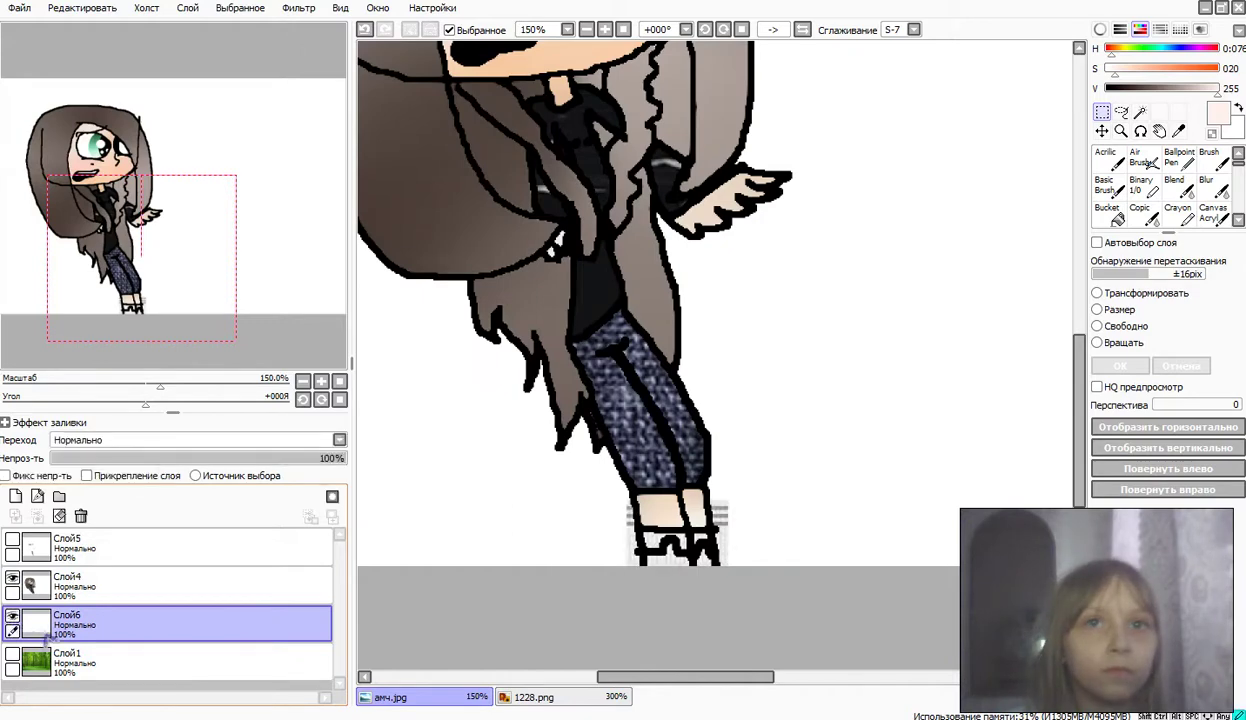
Step: Select the white background around the girl with the Magic Wand and erase the excess knit texture on Слой6 with the transparent Binary brush
click(42, 598)
click(1140, 112)
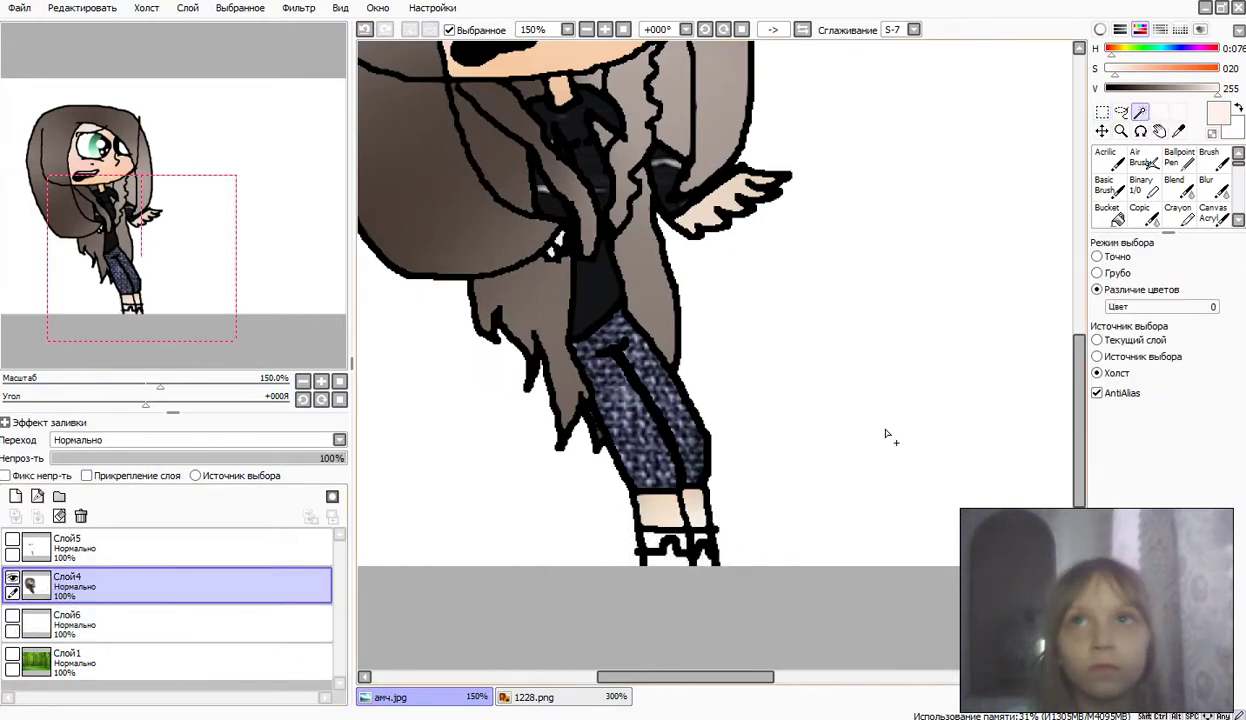
click(890, 431)
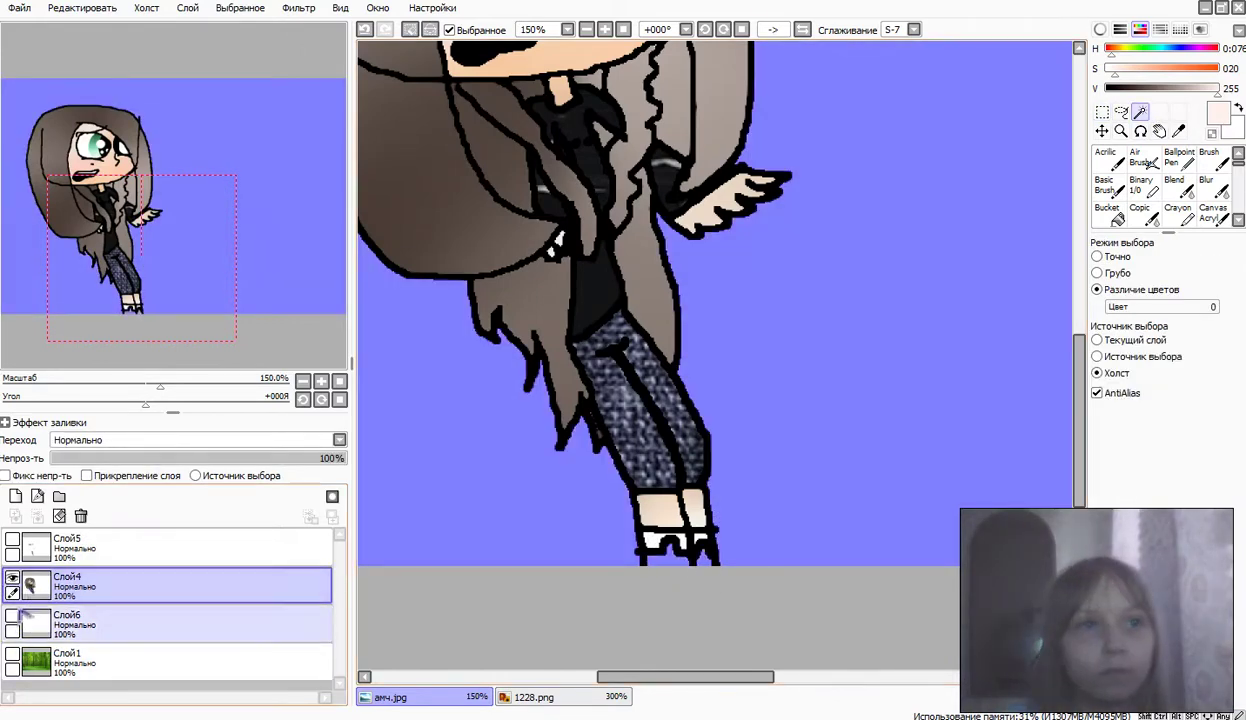
click(13, 616)
click(1141, 185)
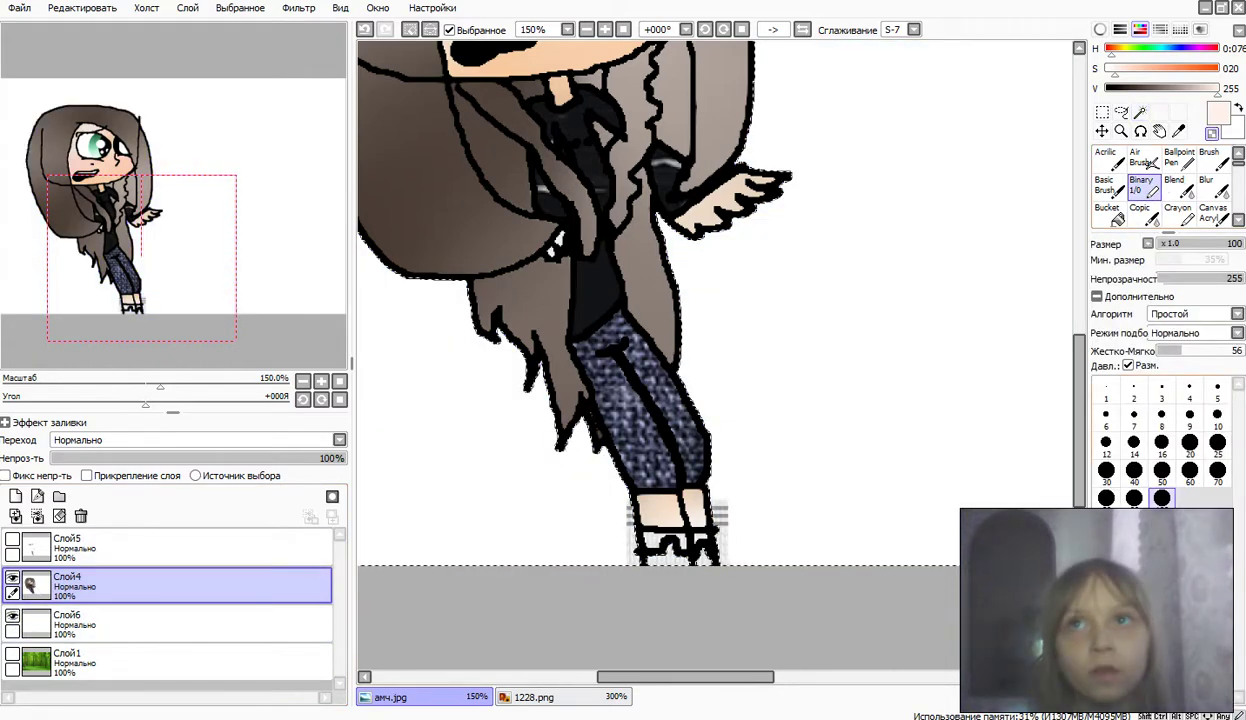
click(200, 620)
Step: Clear the background selection and merge the drawing layer Слой4 down into the knit texture layer Слой6
key(ctrl+d)
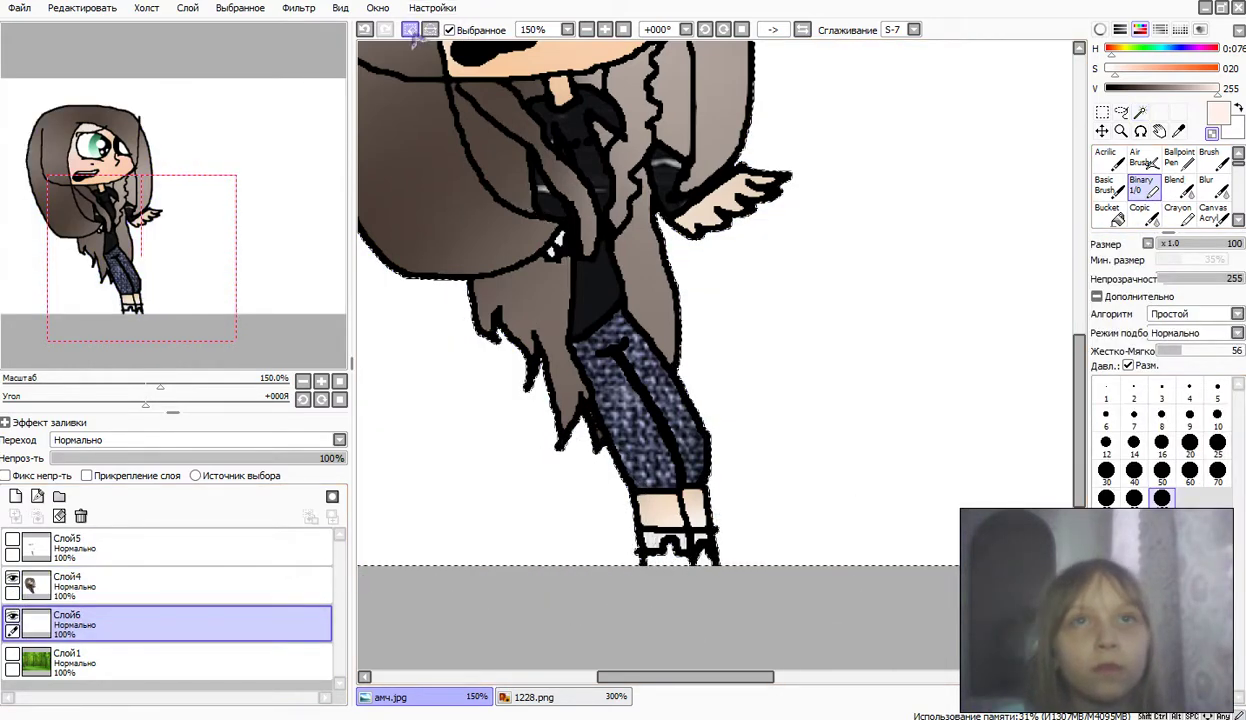
click(48, 590)
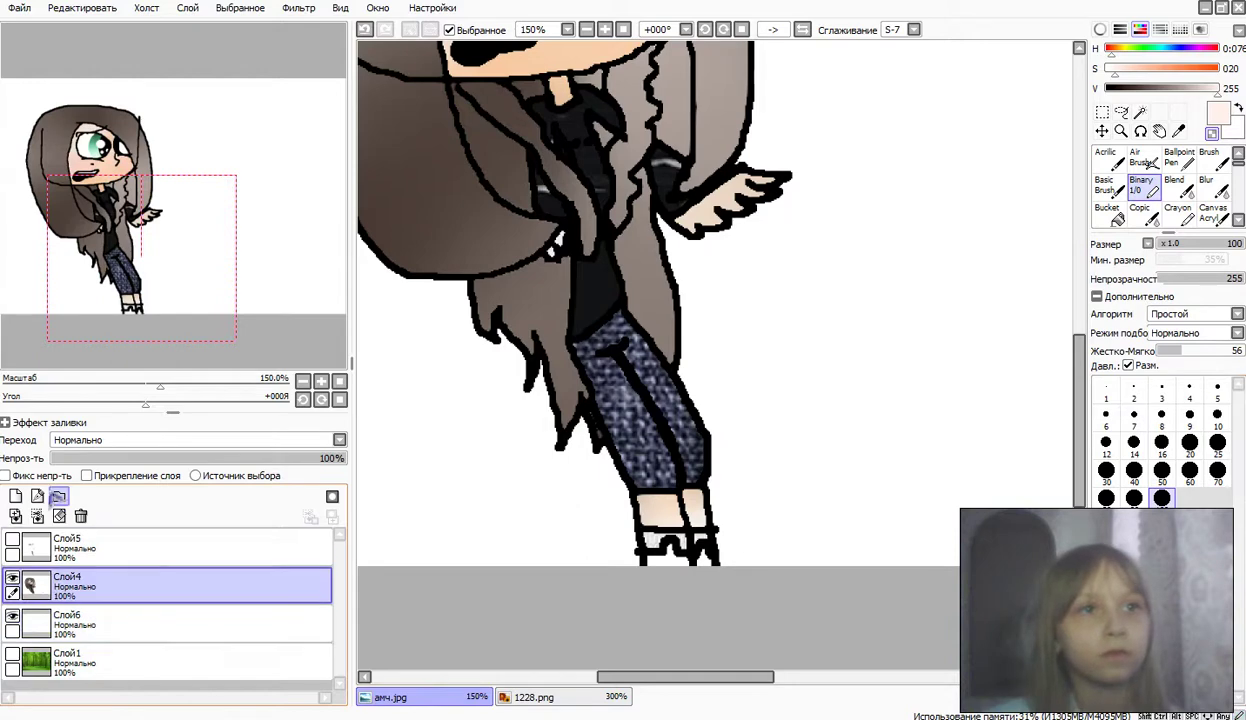
click(37, 516)
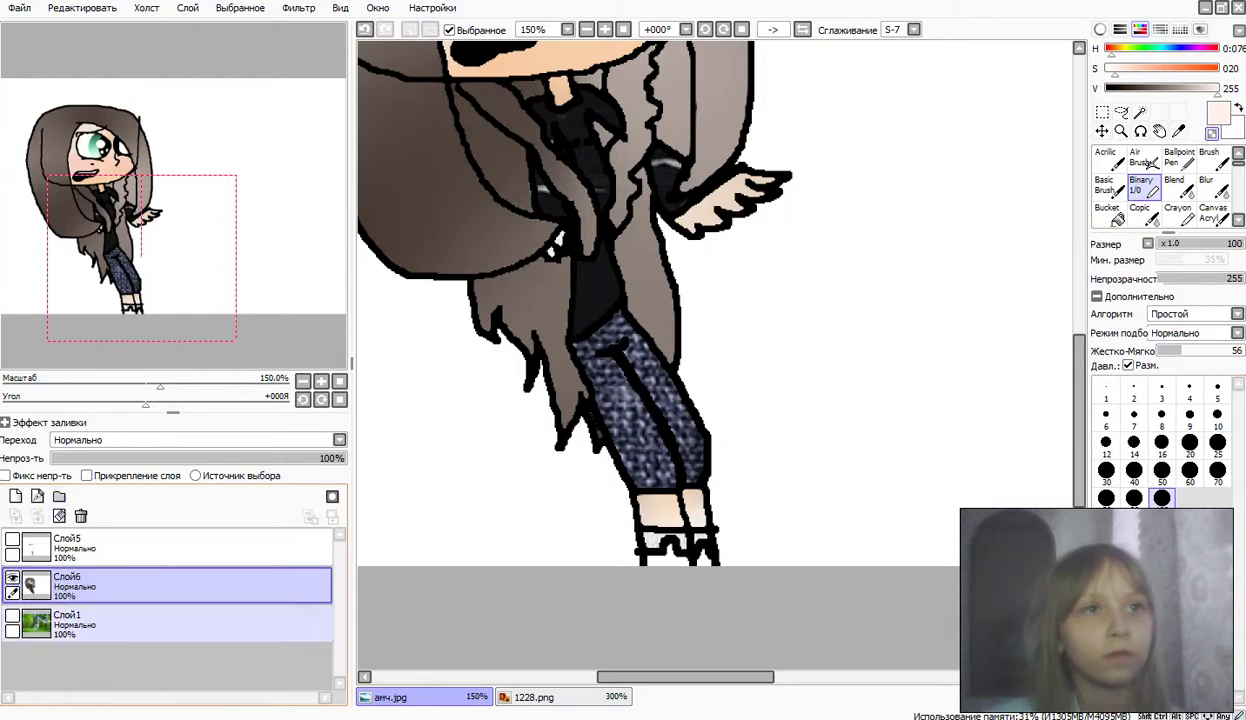
Step: Copy a rectangular selection of the black shoe with the sword emblem and its light sole from 1228.png
click(580, 695)
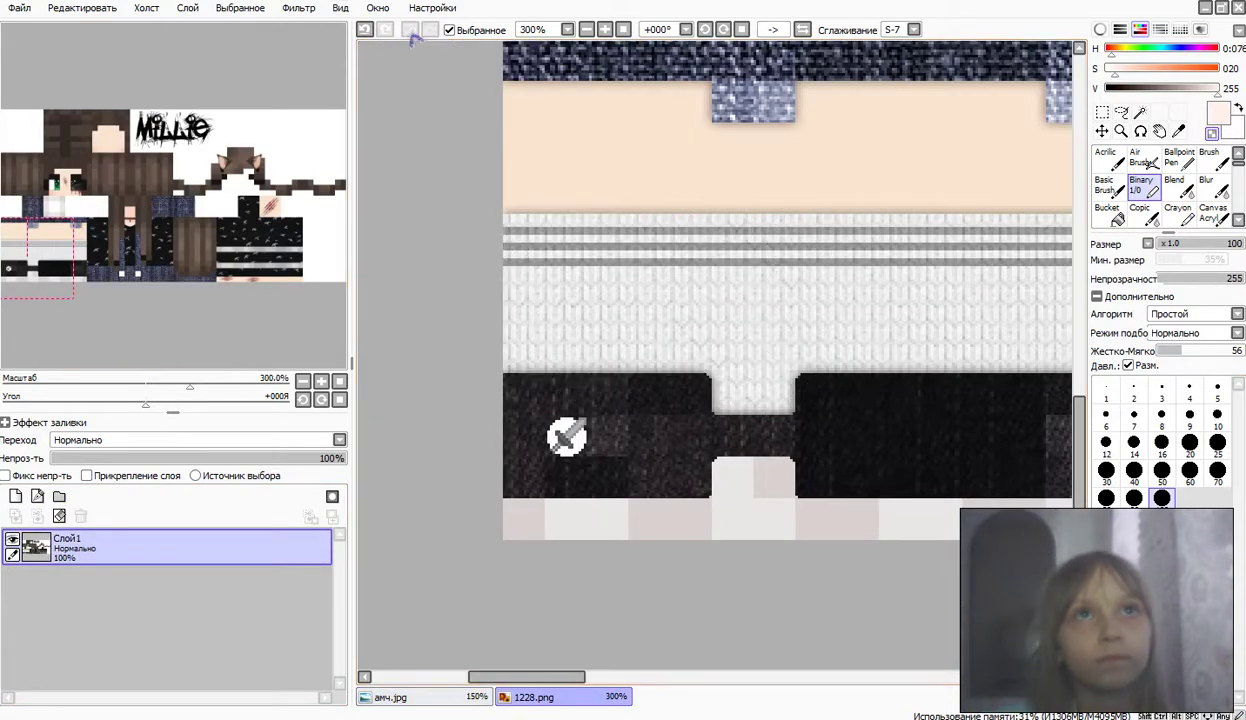
click(1101, 131)
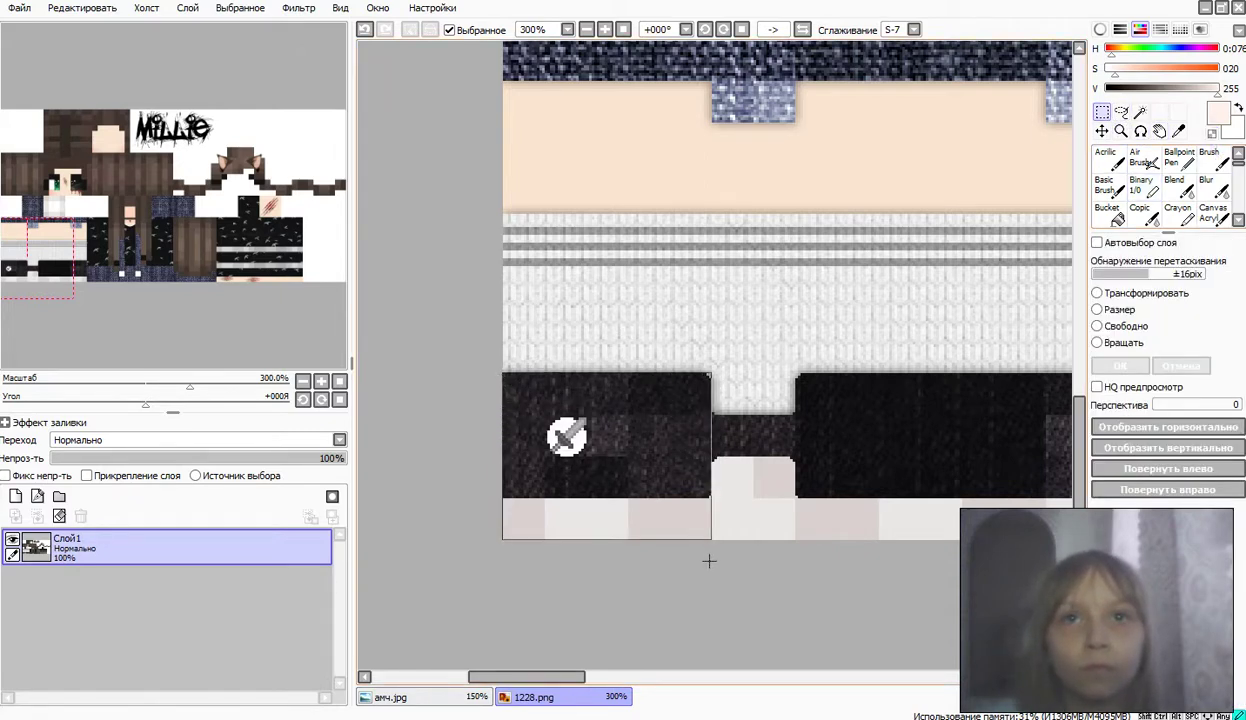
drag(709, 561, 503, 373)
click(82, 7)
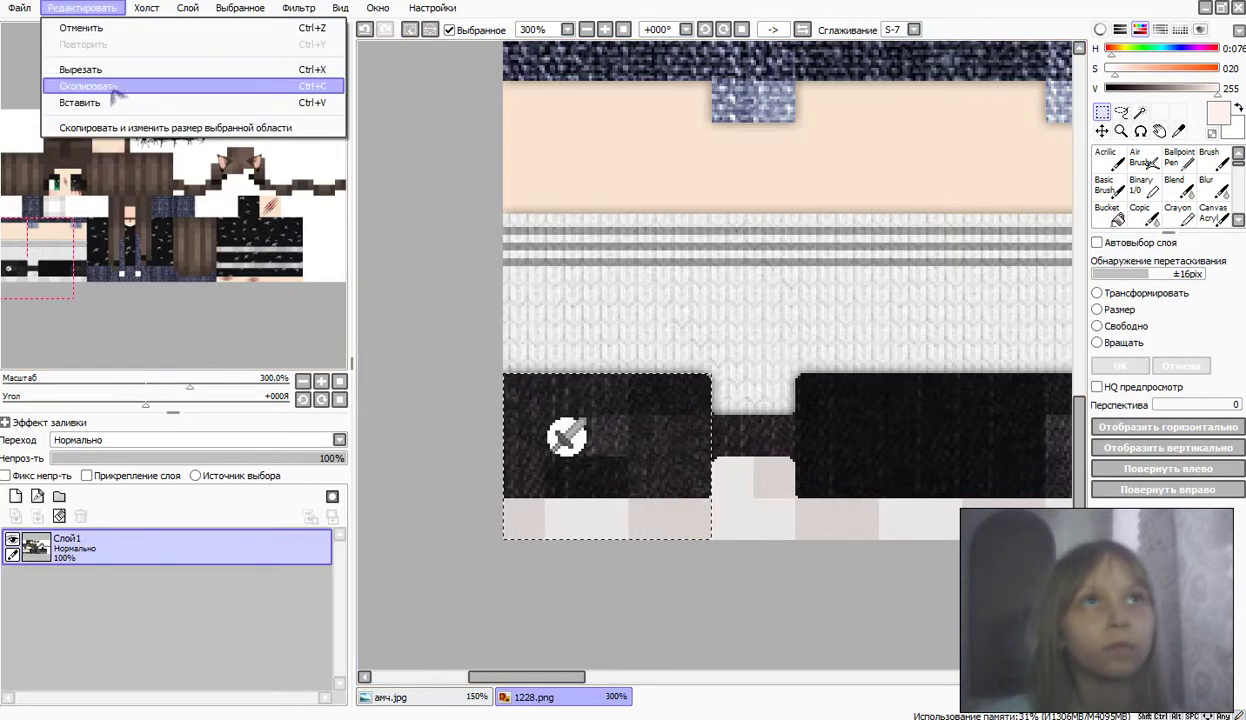
click(190, 88)
Step: Paste the shoe texture into амч.jpg as a new layer, move it over the girl's feet, and clear the selection
click(448, 694)
click(82, 7)
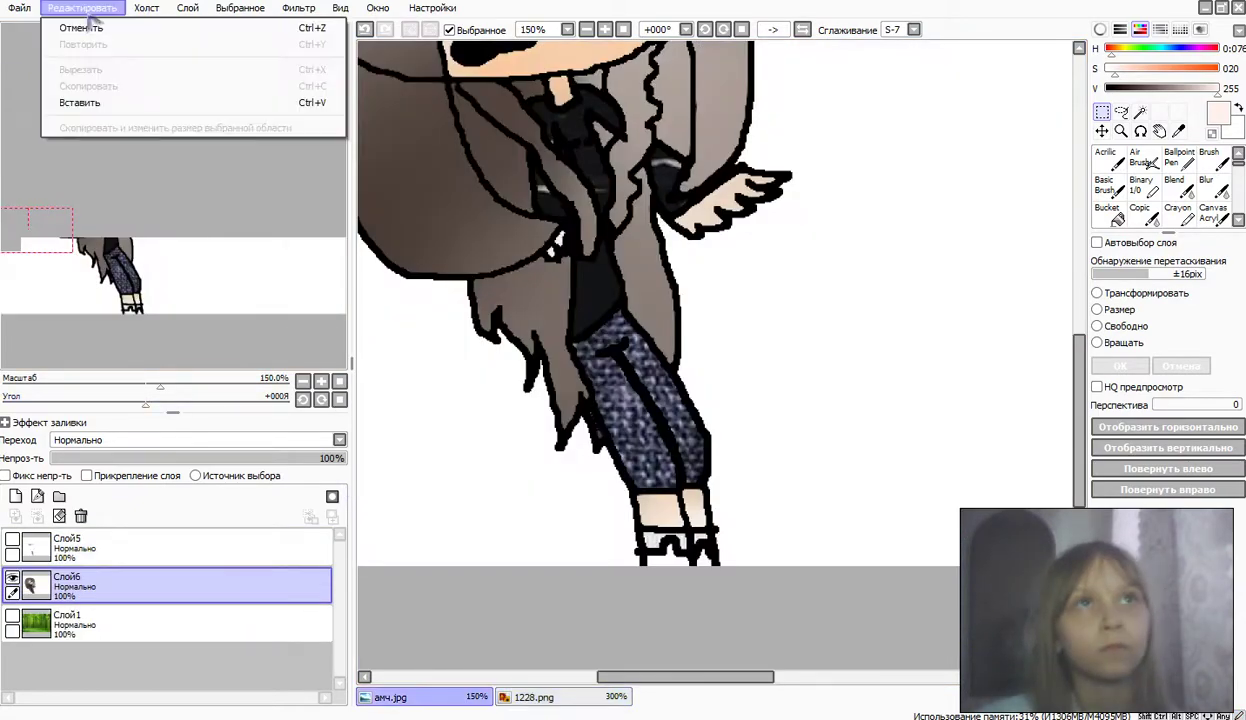
click(83, 103)
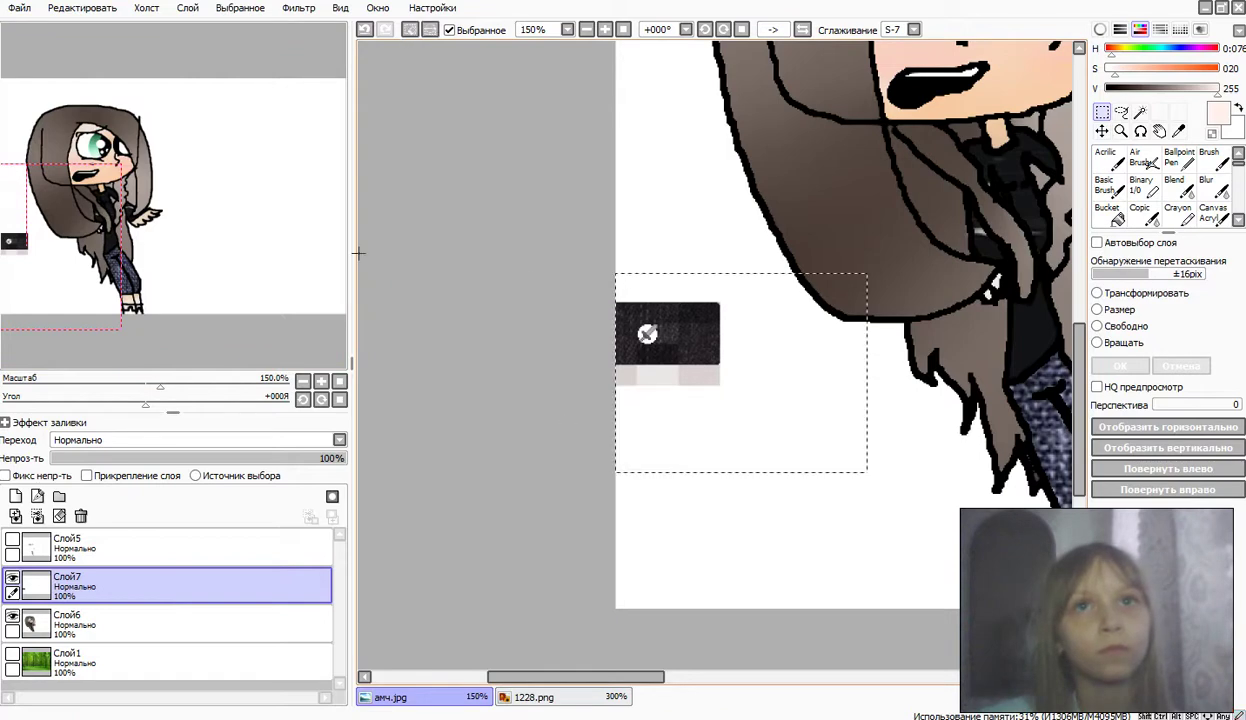
drag(76, 232, 226, 267)
drag(399, 263, 857, 523)
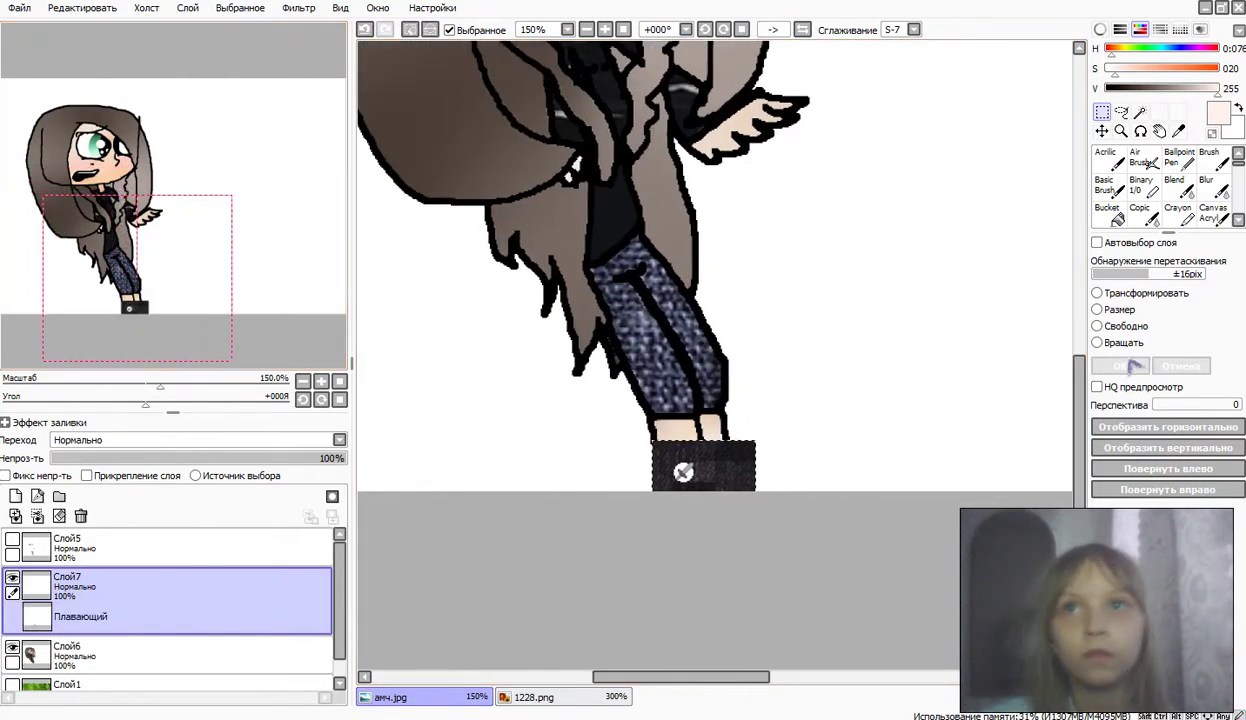
click(410, 29)
Step: Move the shoe texture layer Слой7 below Слой6 and shift the texture slightly down over the feet with the Move tool
drag(82, 598, 78, 630)
click(12, 578)
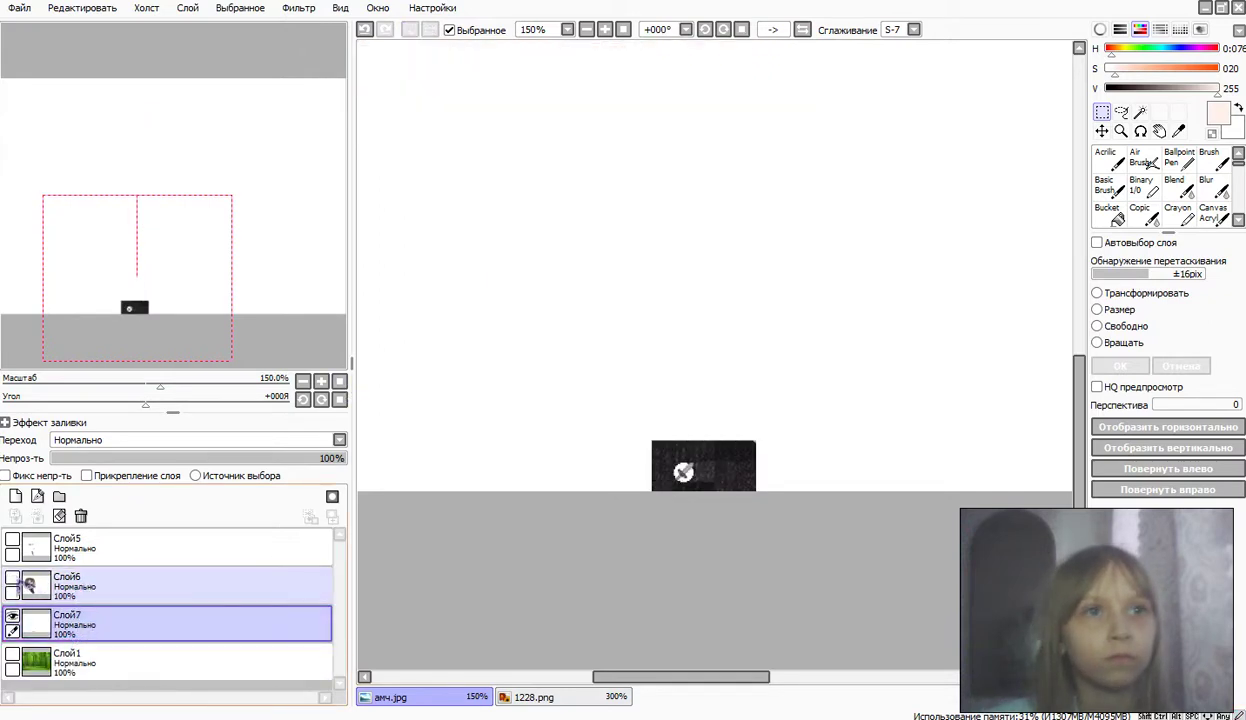
click(12, 578)
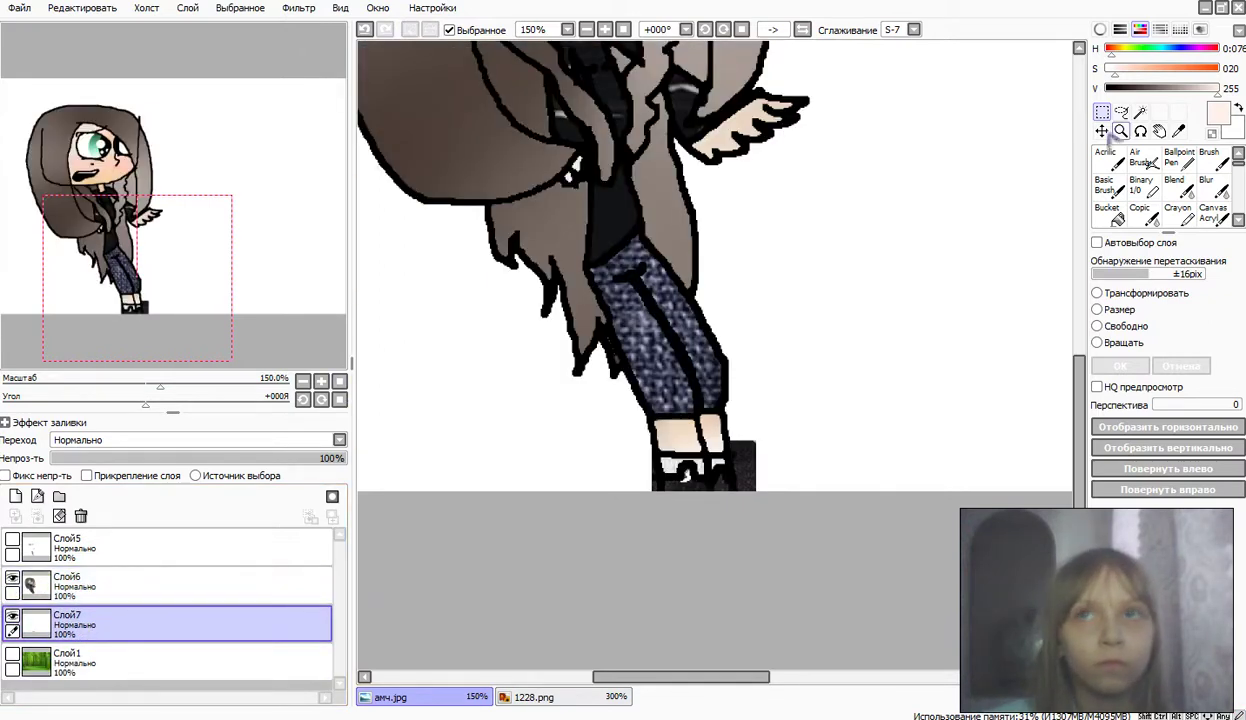
key(Return)
drag(759, 475, 751, 494)
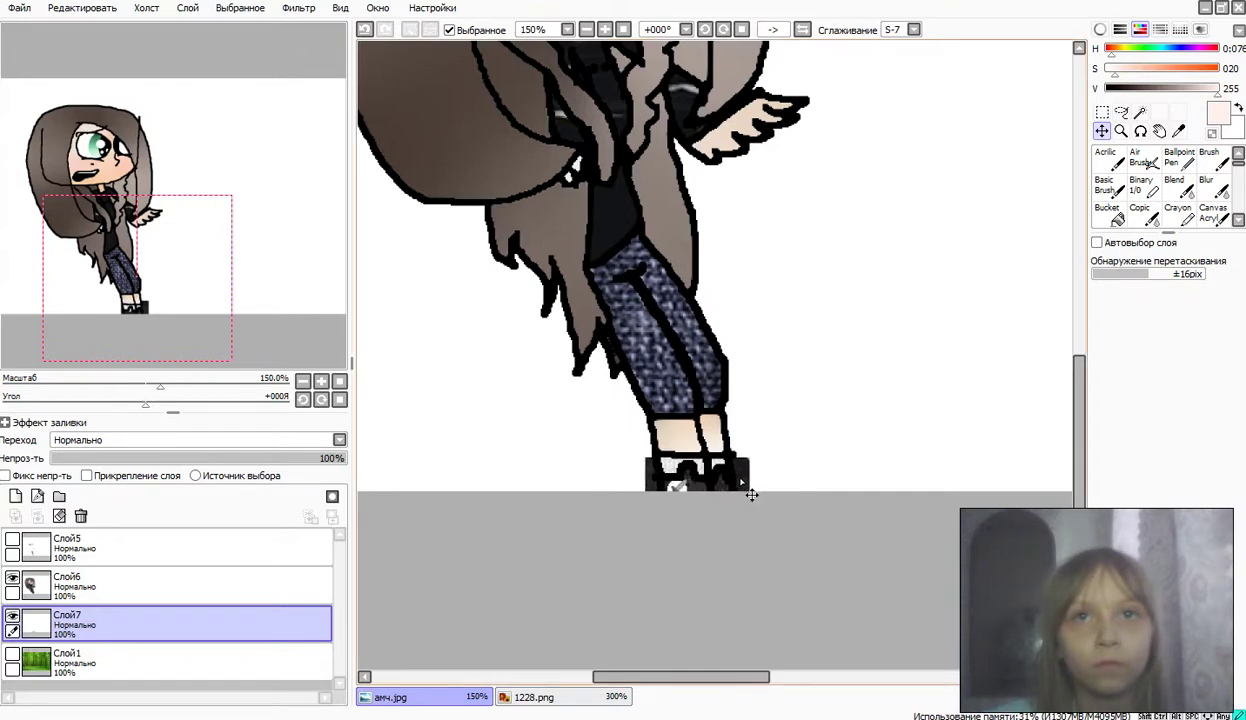
Step: Select the background outside the girl with Слой7 hidden, and erase the surplus shoe texture using the size 100 Binary brush with transparent colour
click(12, 616)
click(1140, 112)
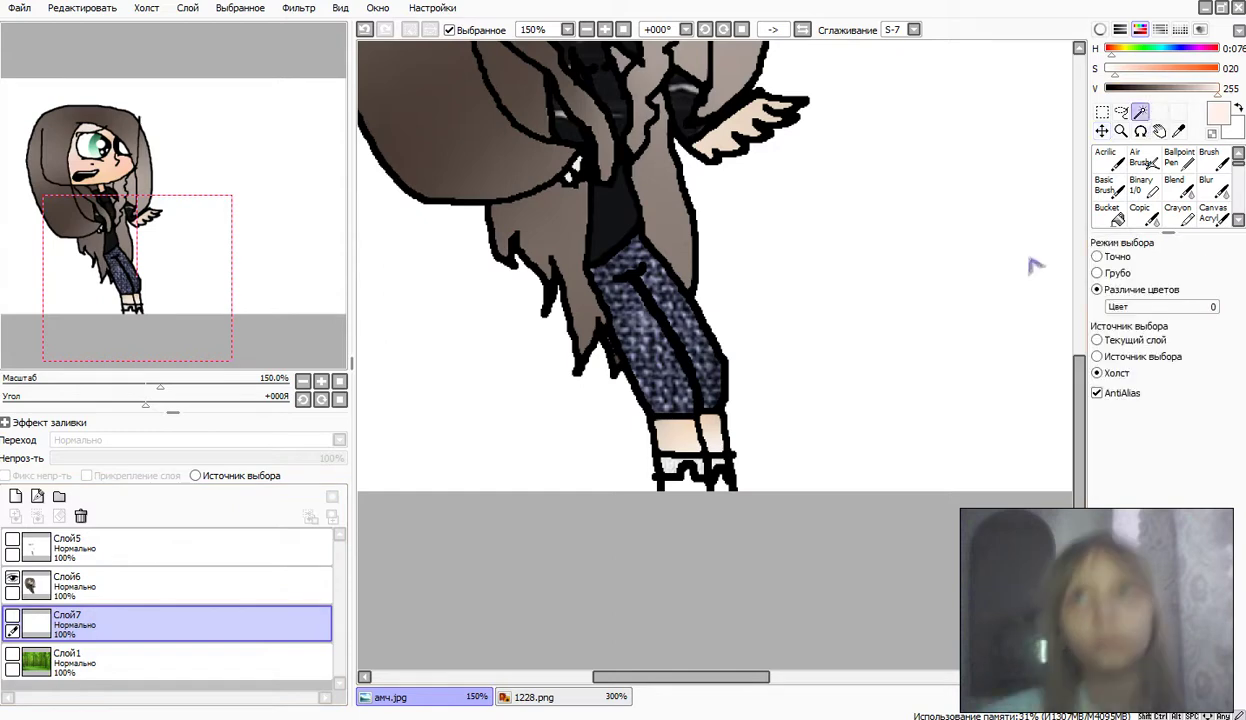
click(1029, 264)
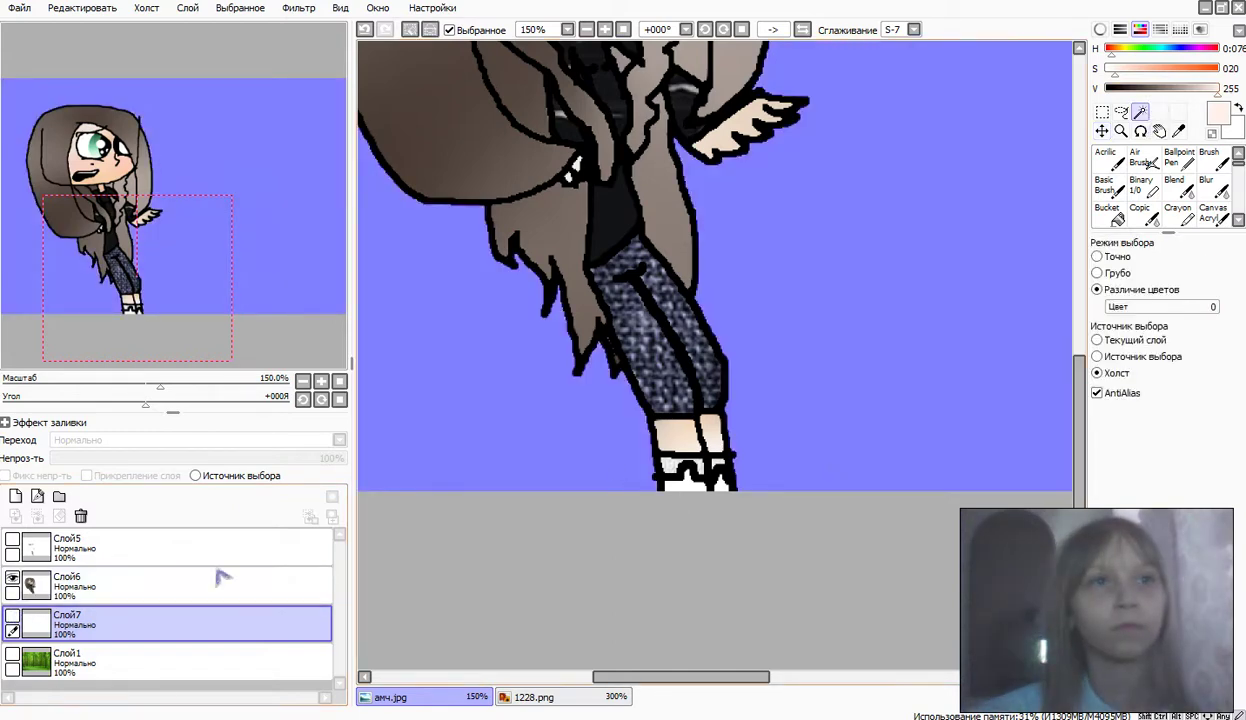
click(12, 617)
click(1141, 186)
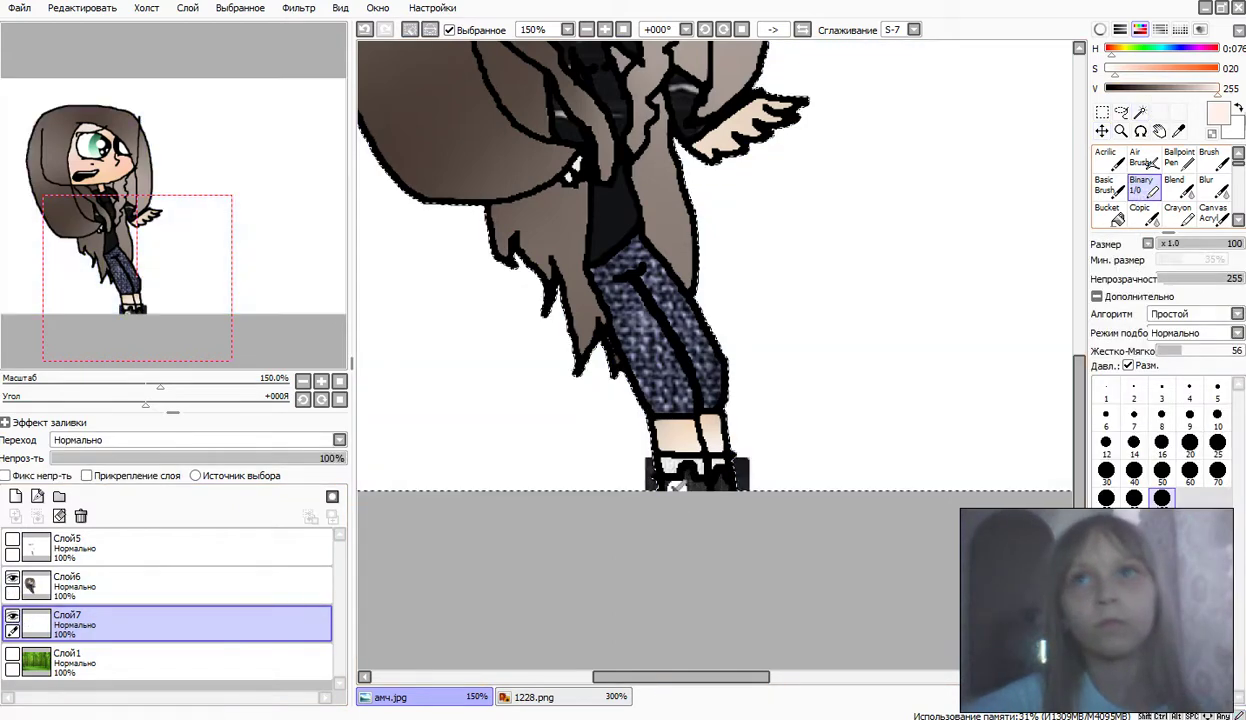
click(1213, 132)
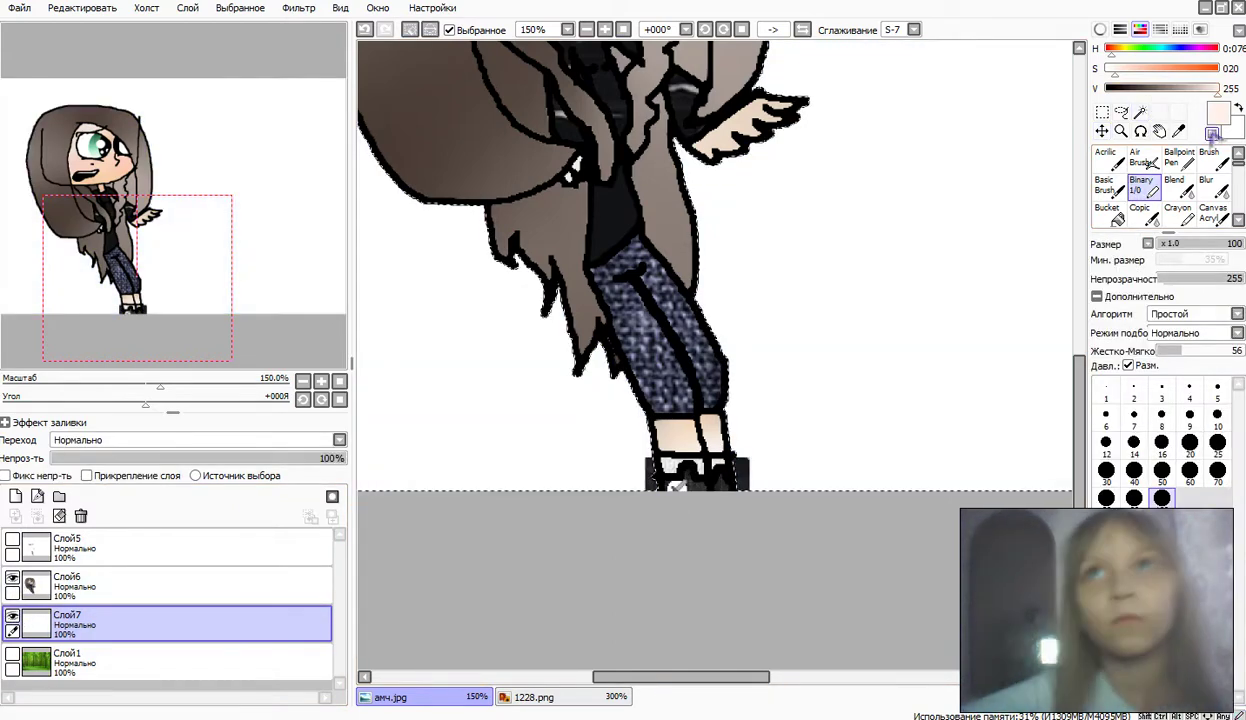
Step: Clear the selection and merge the drawing layer Слой6 down into the shoe texture layer Слой7
click(410, 29)
click(55, 585)
click(37, 516)
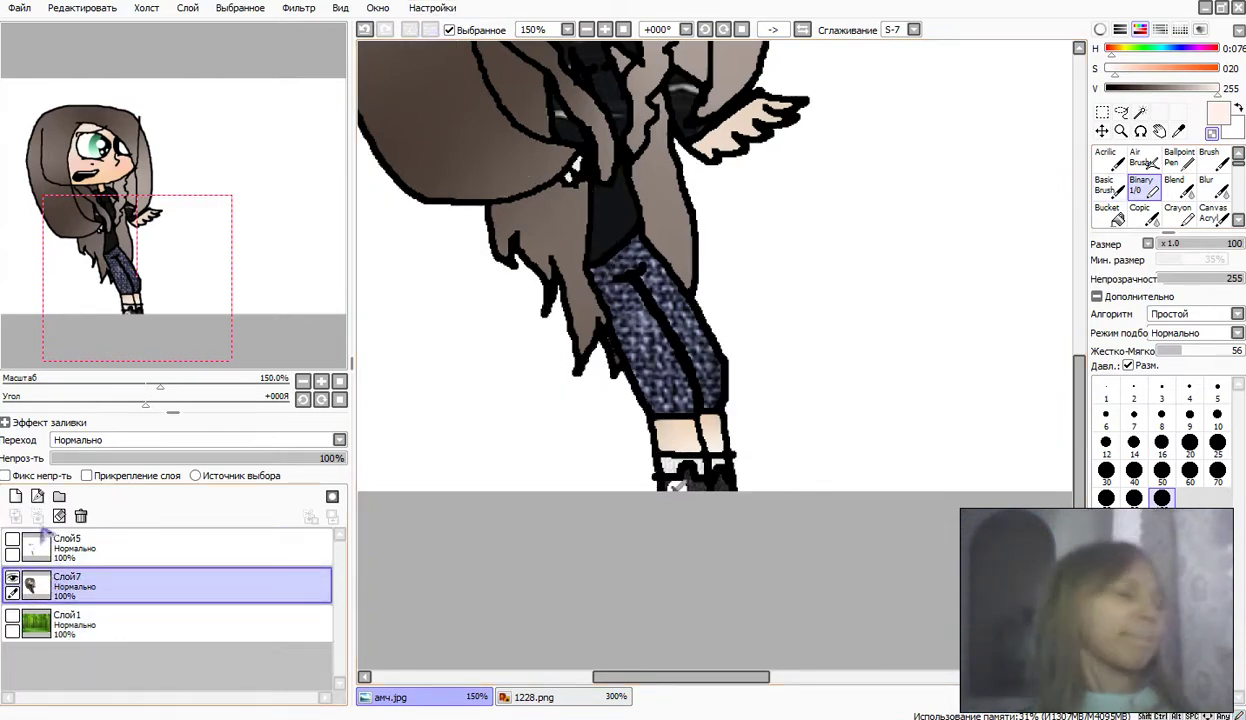
Step: Set the Binary brush to black at size 5 for outlining in the empty area beside the girl
drag(186, 286, 226, 281)
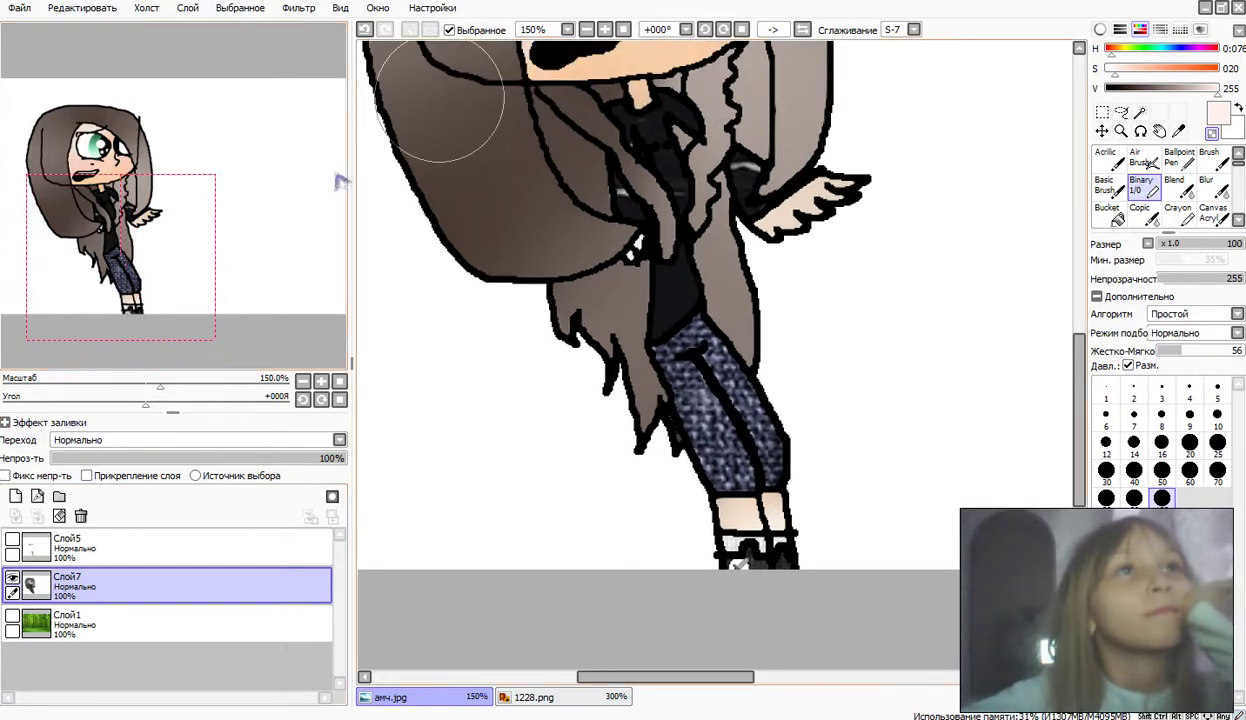
drag(314, 221, 381, 227)
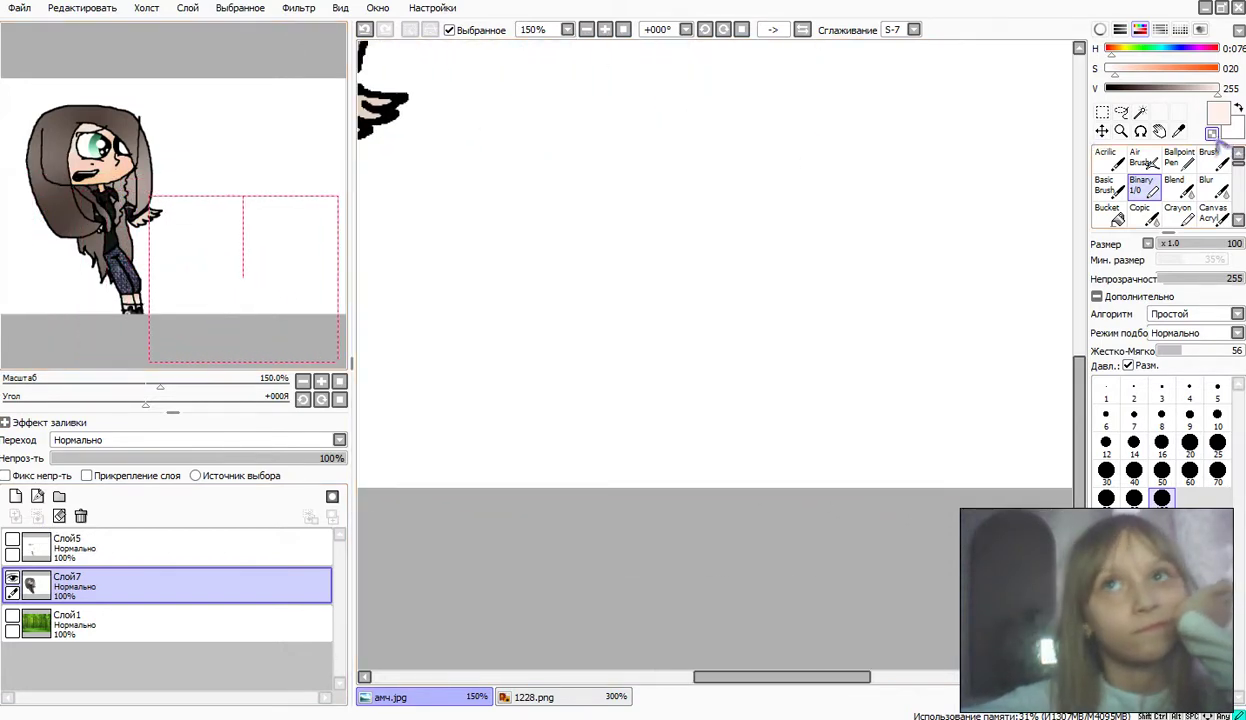
drag(1163, 92, 812, 166)
click(1219, 414)
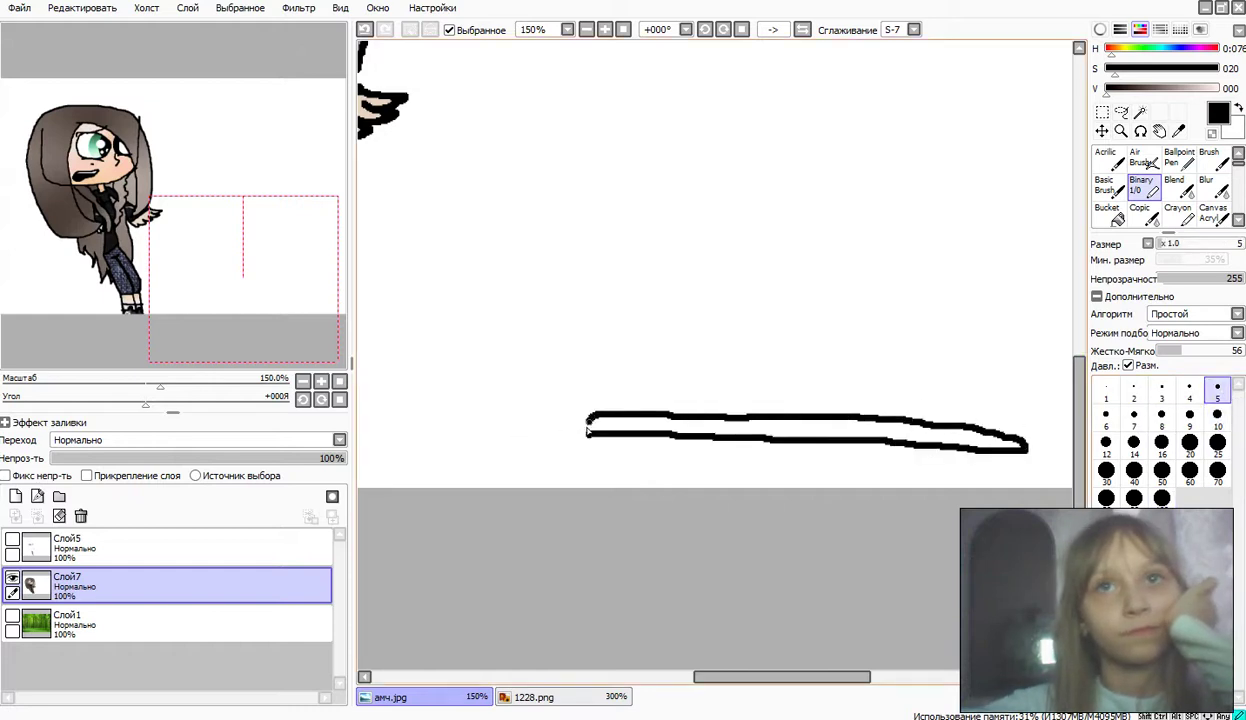
key(ctrl+z)
drag(574, 402, 871, 467)
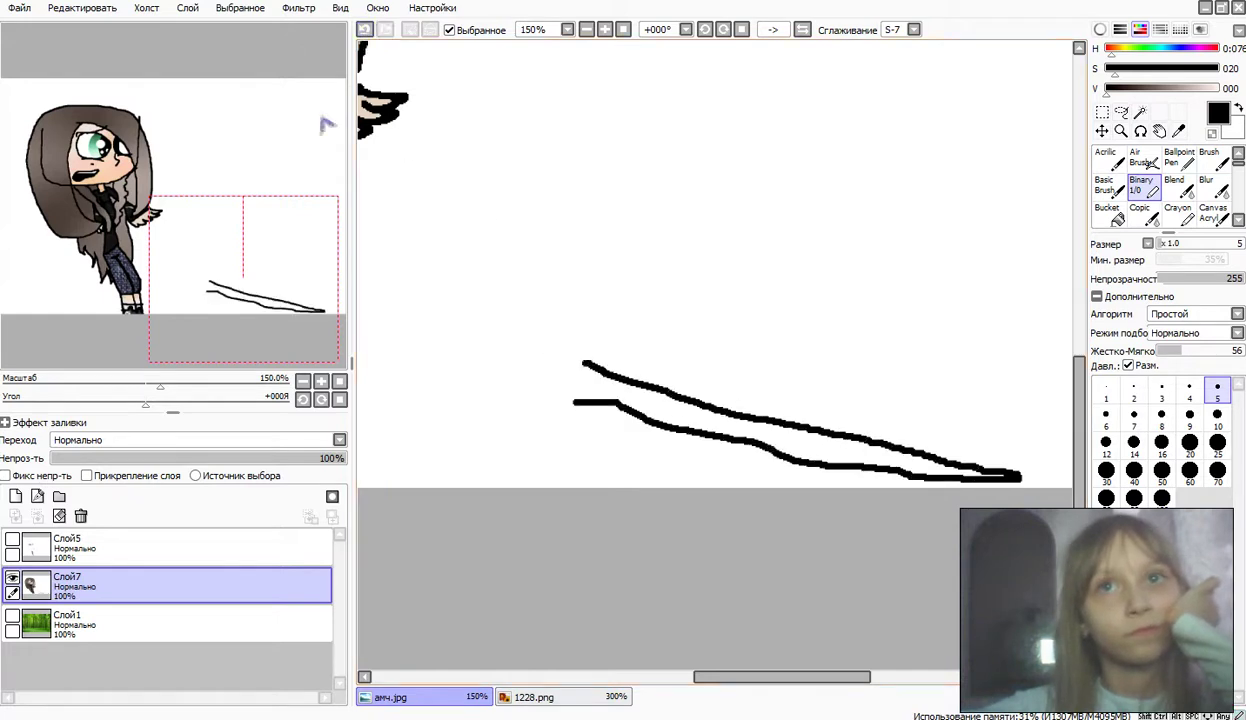
key(ctrl+z)
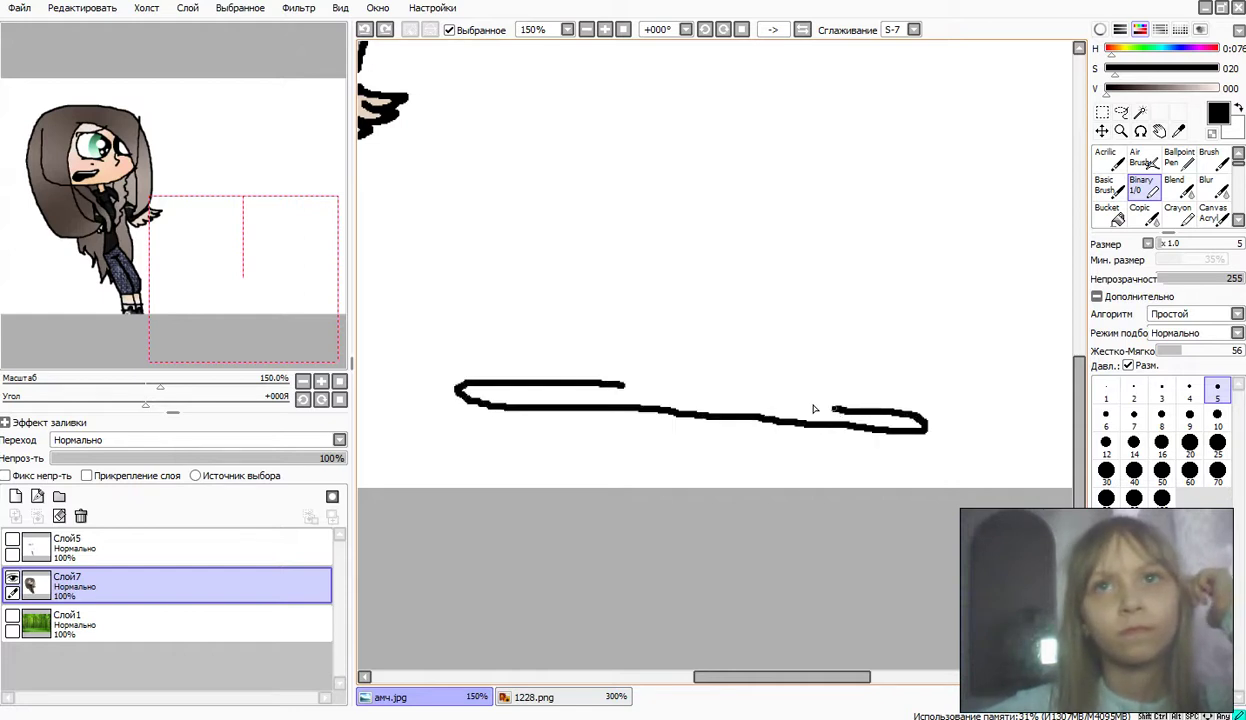
Step: Outline a long narrow shaft beside the girl, with a small rectangular block and a tapering section reaching the canvas edge
drag(687, 403, 618, 384)
drag(928, 401, 760, 361)
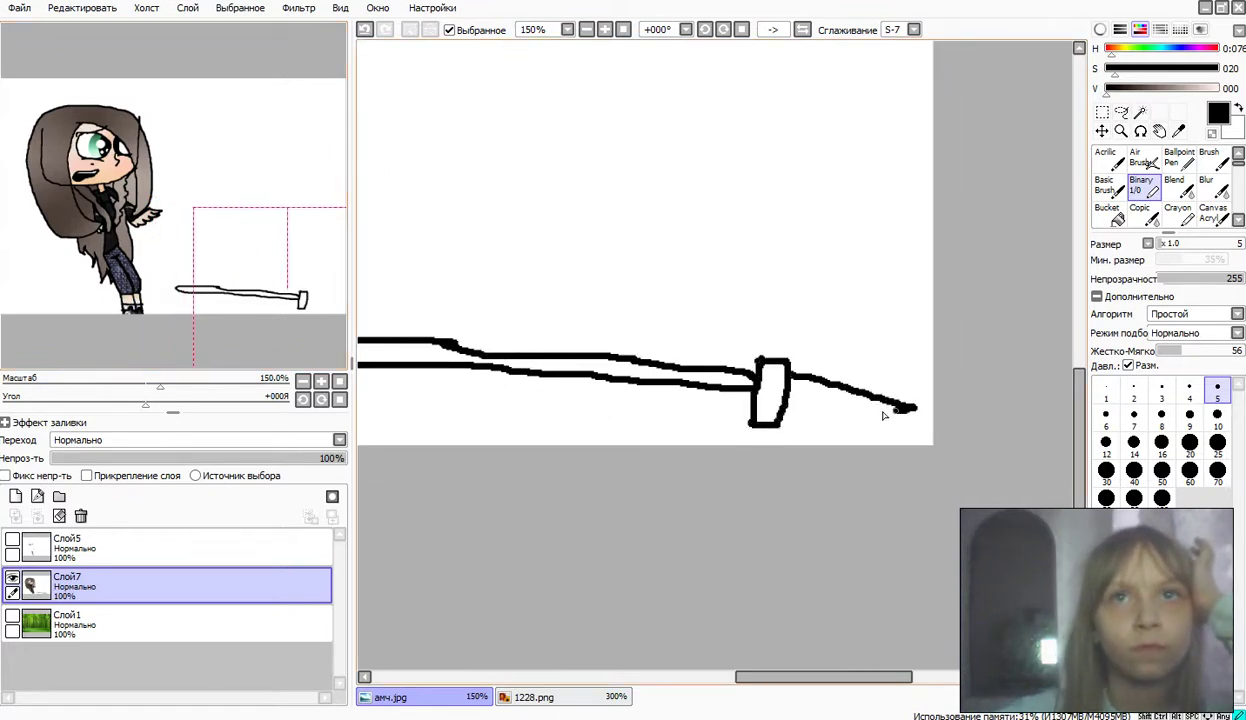
click(365, 30)
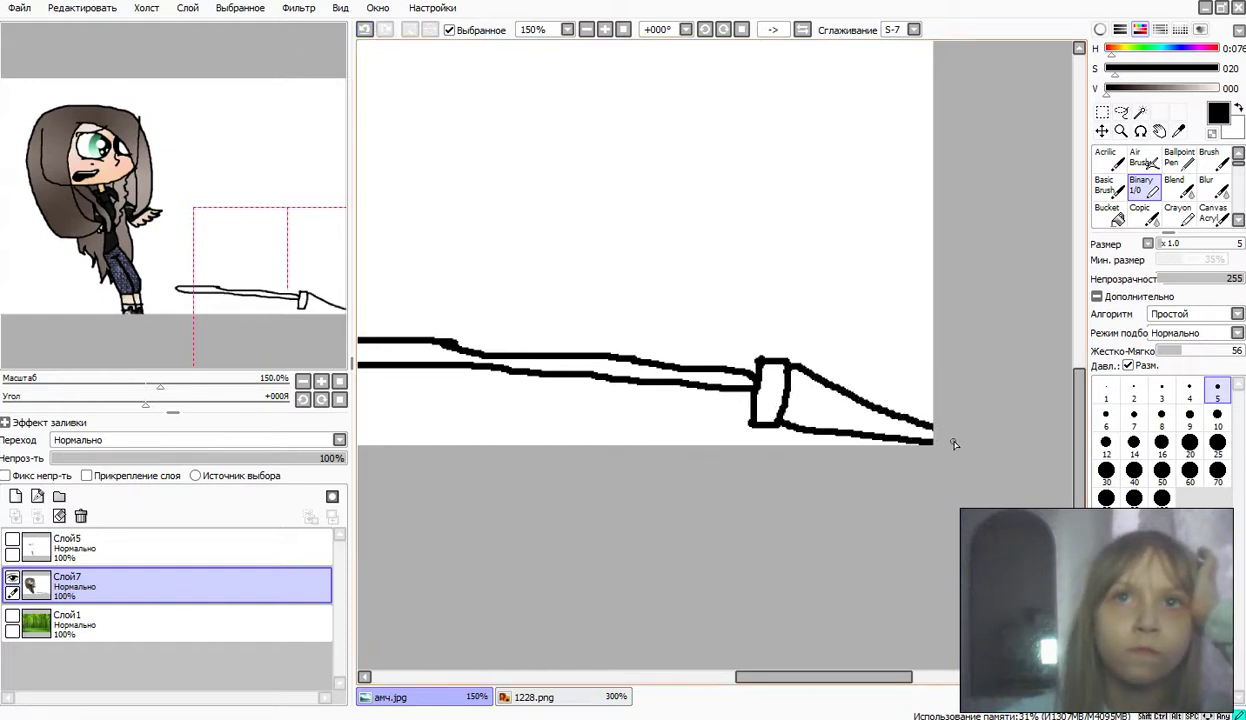
Step: Undo the wide tapering section beyond the block and try a flatter upper edge reaching the canvas edge
click(365, 30)
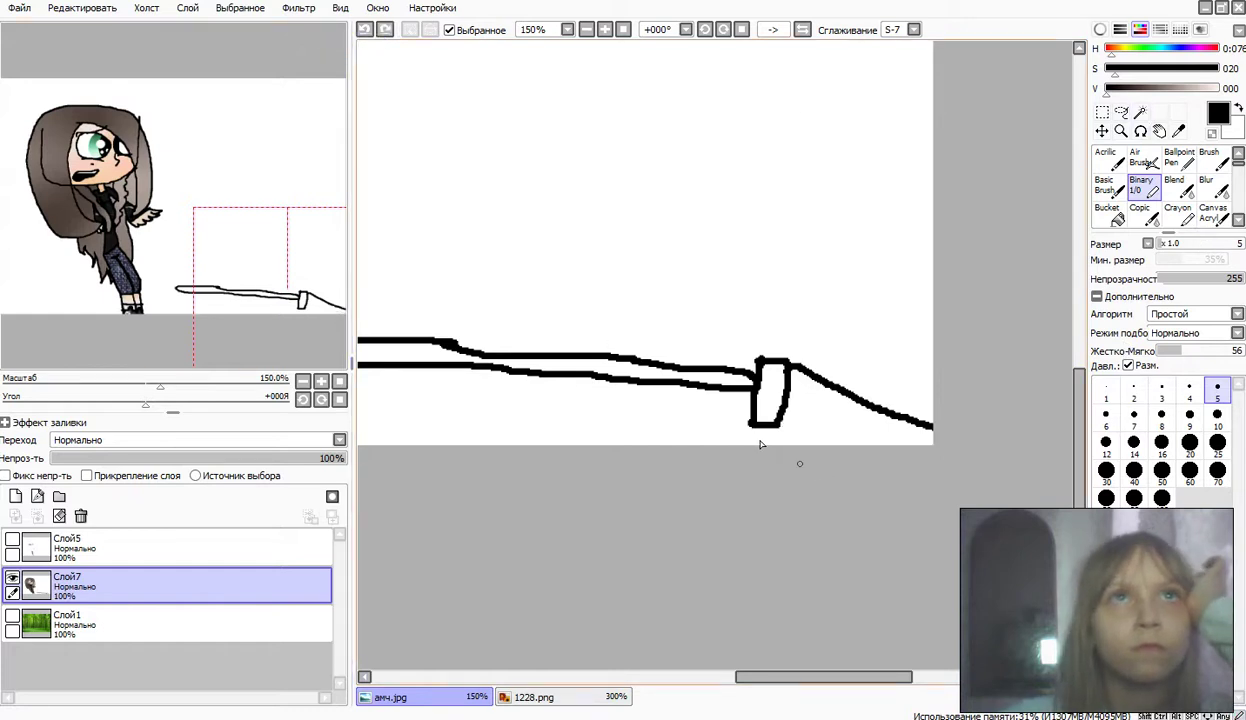
click(365, 30)
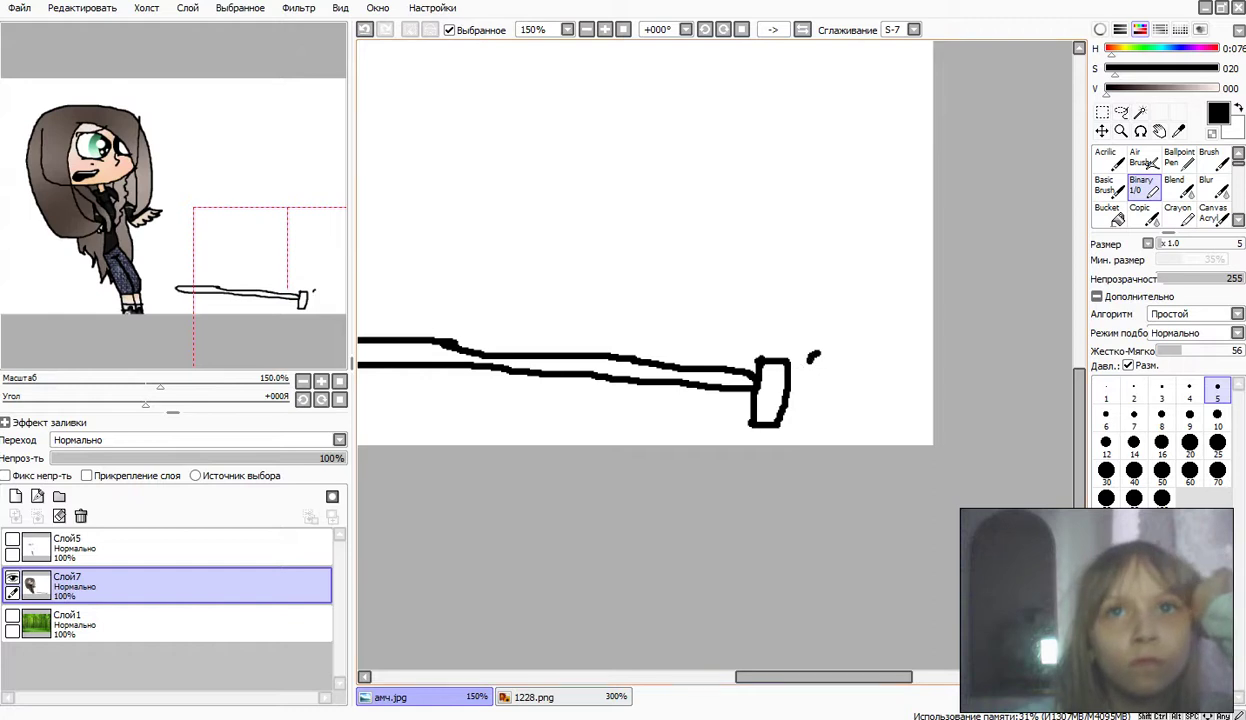
click(366, 30)
drag(1052, 394, 790, 379)
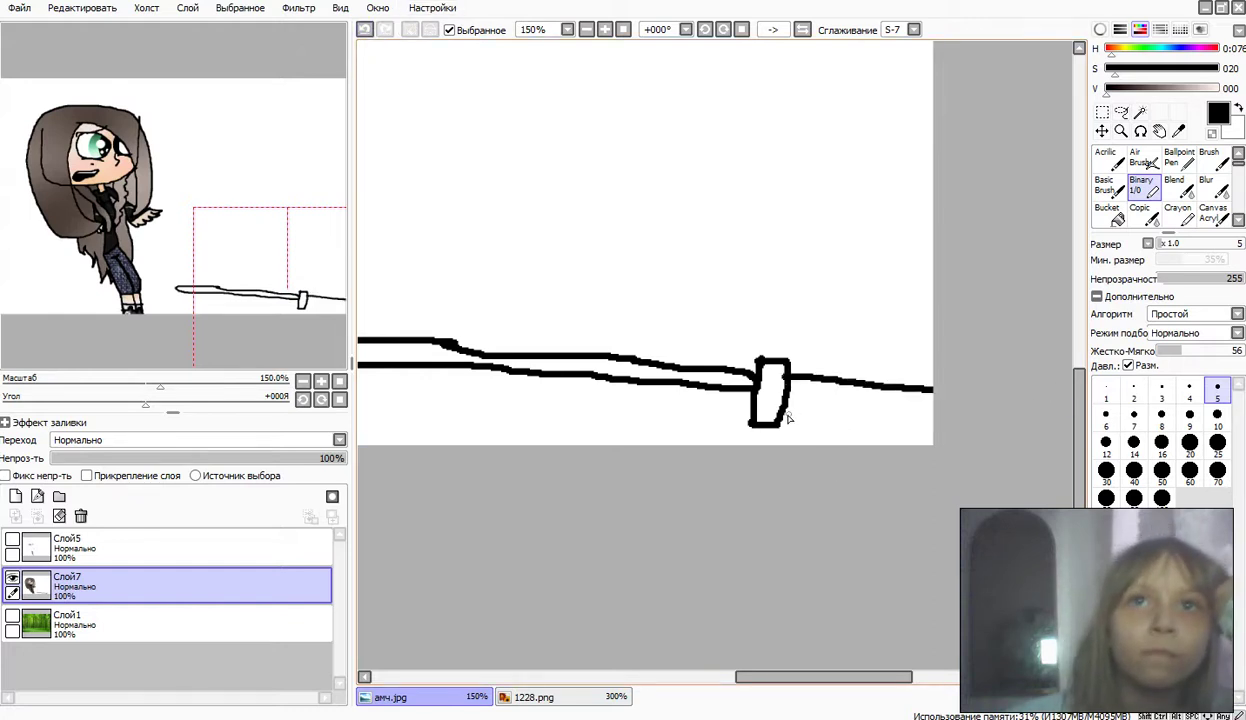
Step: Undo the trial edge and outline a slim pointed blade from the block to the canvas edge
click(365, 31)
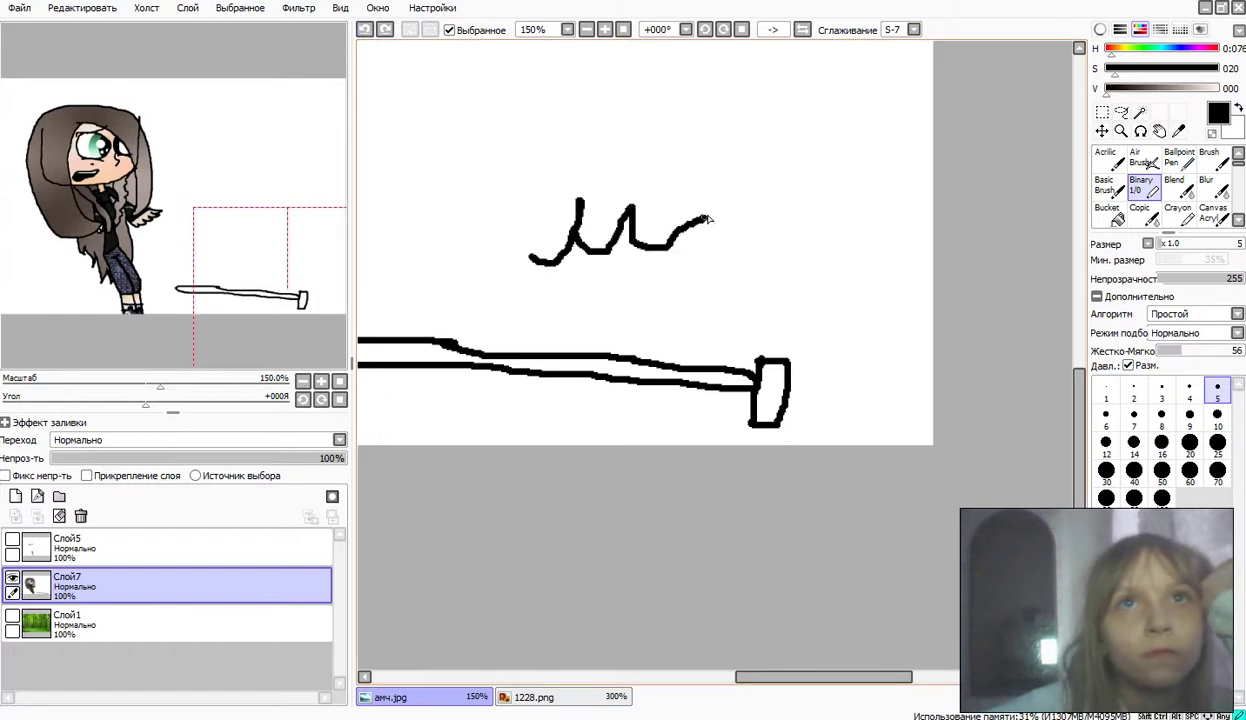
drag(706, 305, 814, 268)
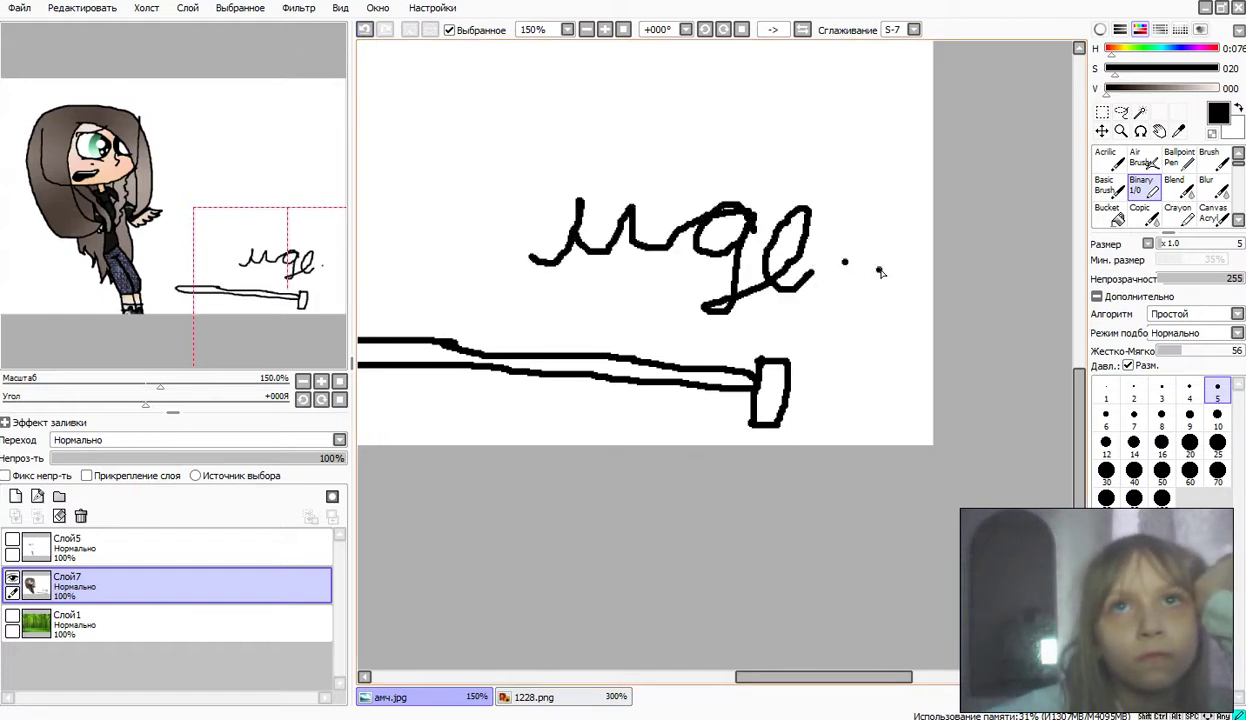
click(366, 31)
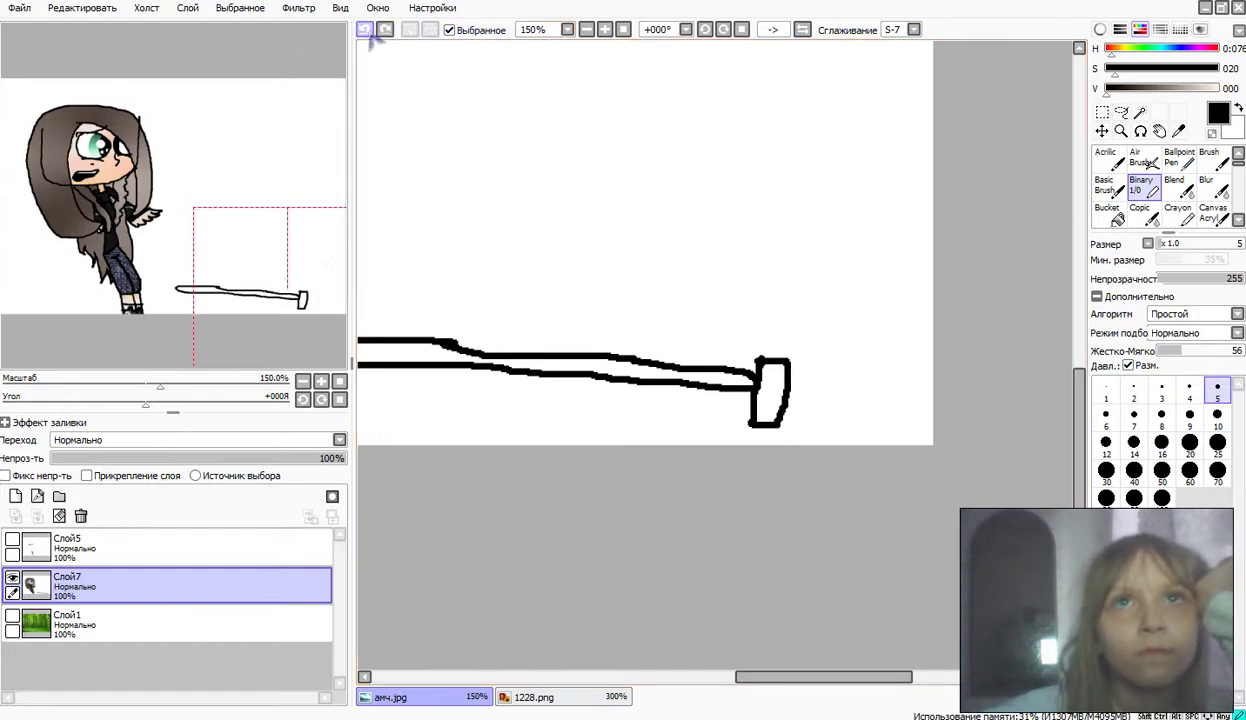
click(366, 31)
click(384, 30)
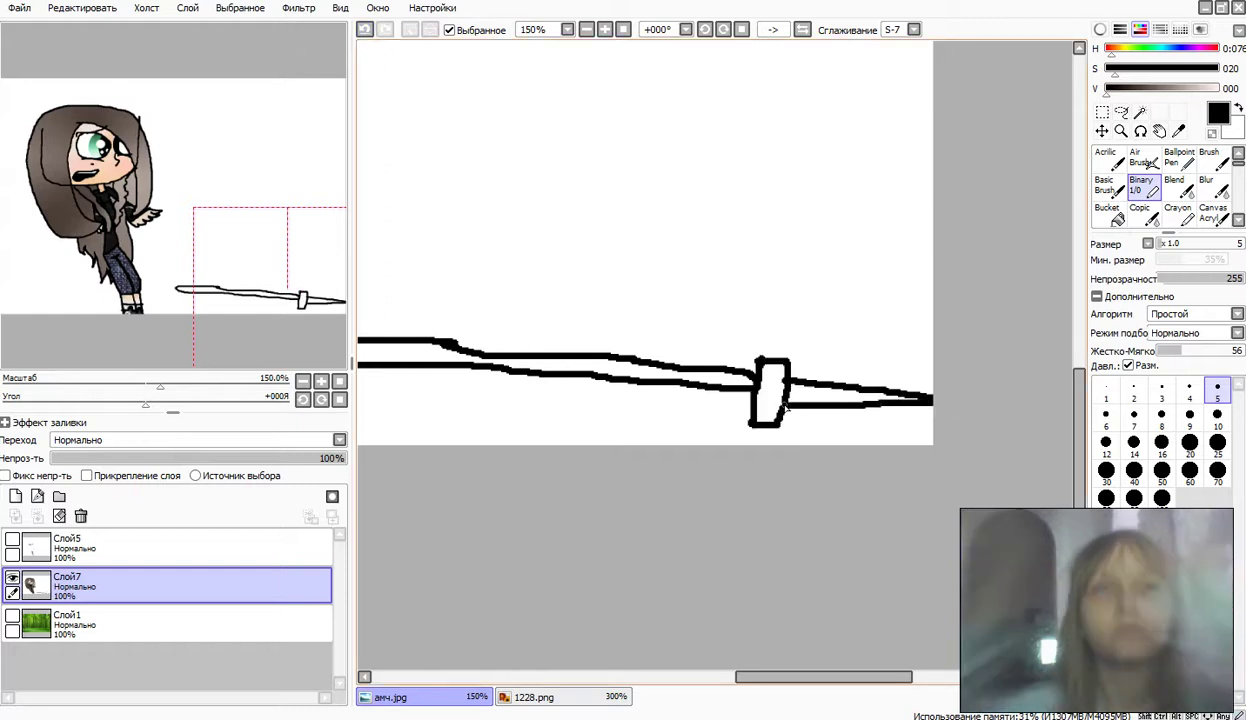
Step: Select the insides of the block and shaft and fill them with dark red (S 255, V 124) using the Binary brush at size 100
click(1140, 112)
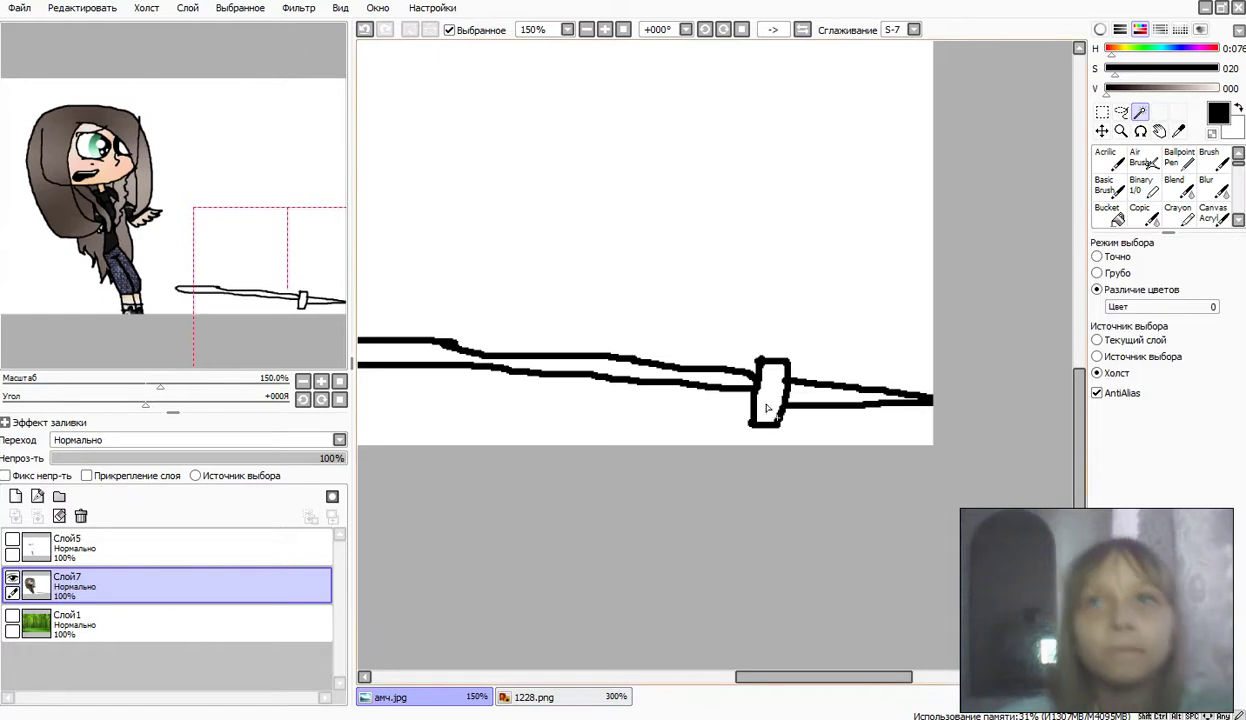
click(768, 392)
click(720, 372)
click(1141, 185)
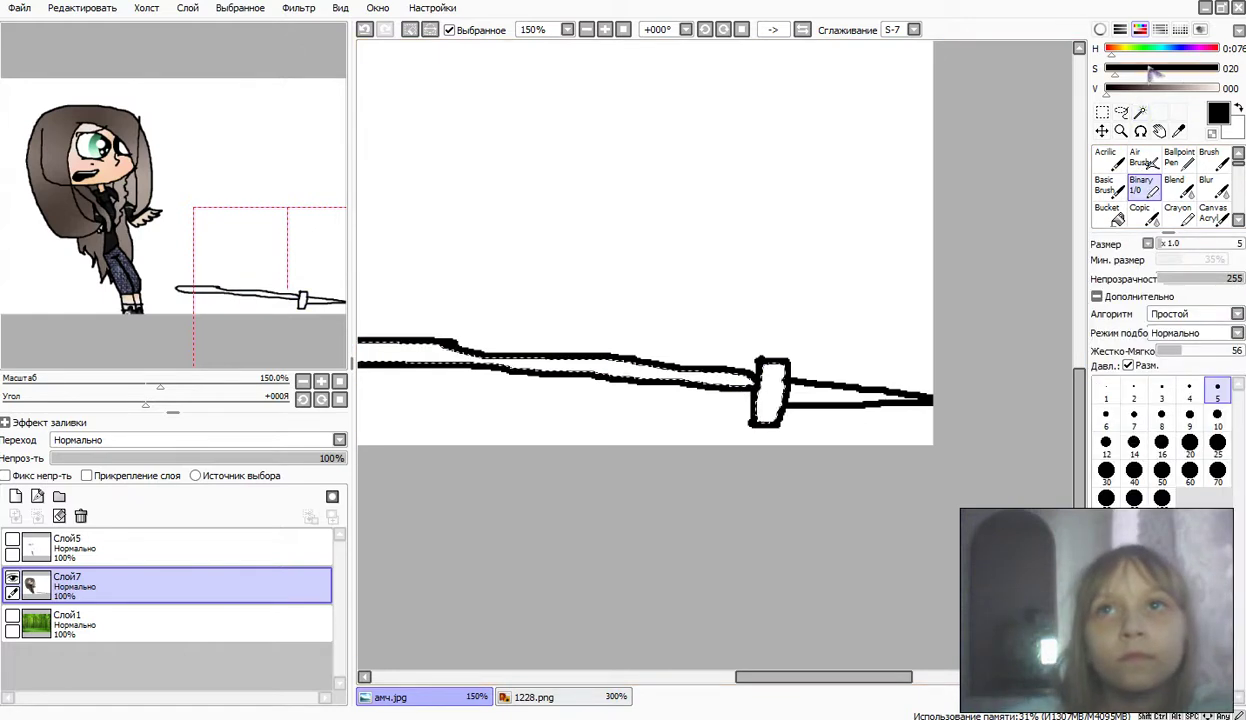
drag(1190, 88, 1160, 88)
click(1161, 497)
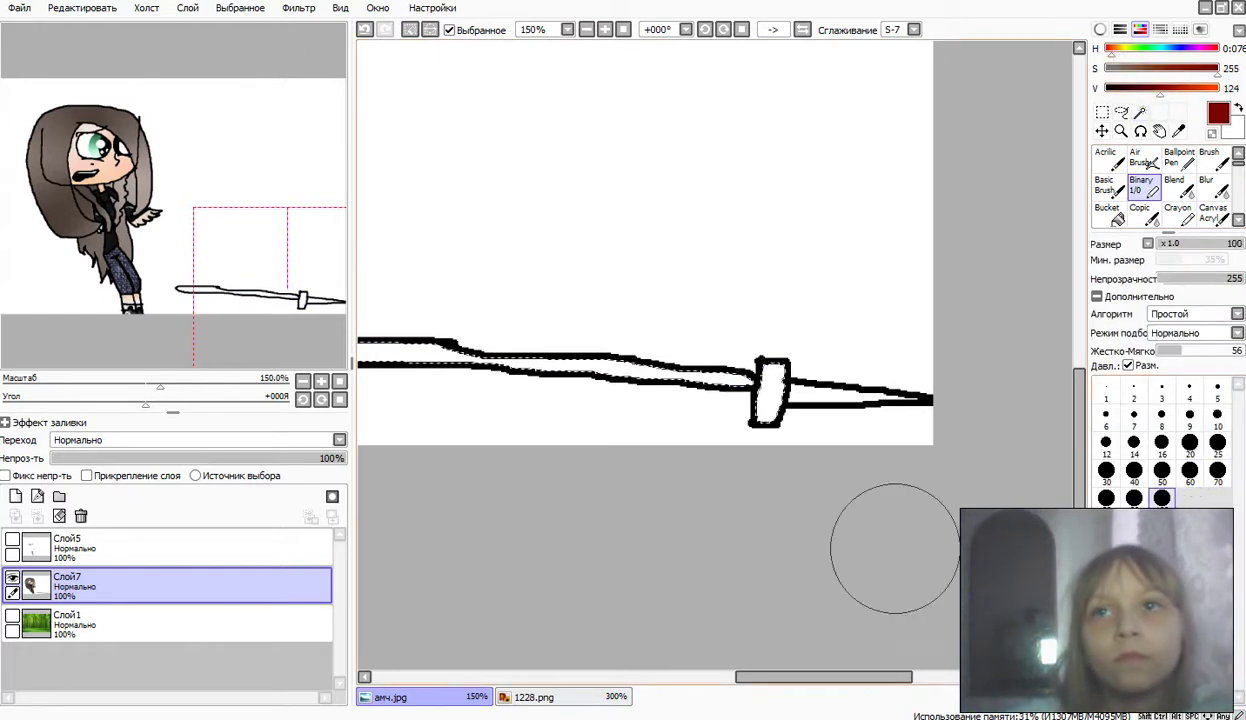
mouse_move(768, 392)
mouse_down()
mouse_move(375, 372)
mouse_move(4, 212)
mouse_up()
Step: Paint the block and adjoining shaft end darker red (V 50) and the far shaft end orange (V 255) with a size 70 brush
click(258, 291)
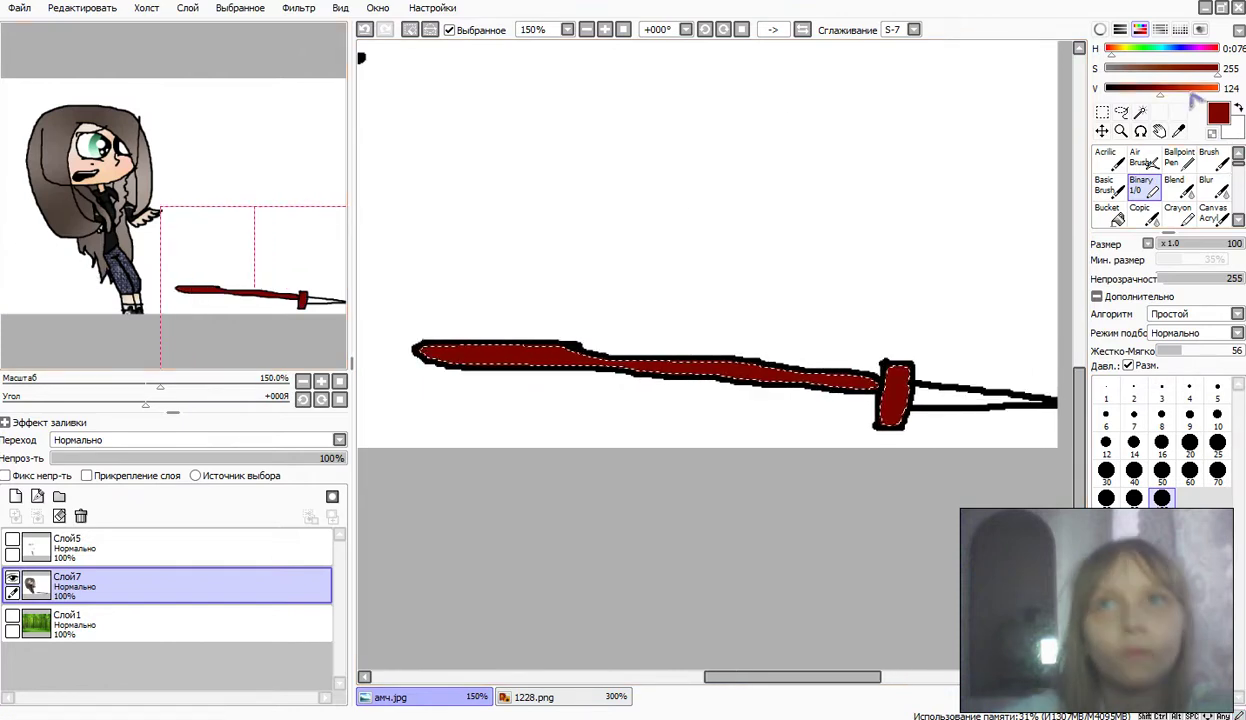
click(1129, 89)
click(1217, 479)
click(860, 380)
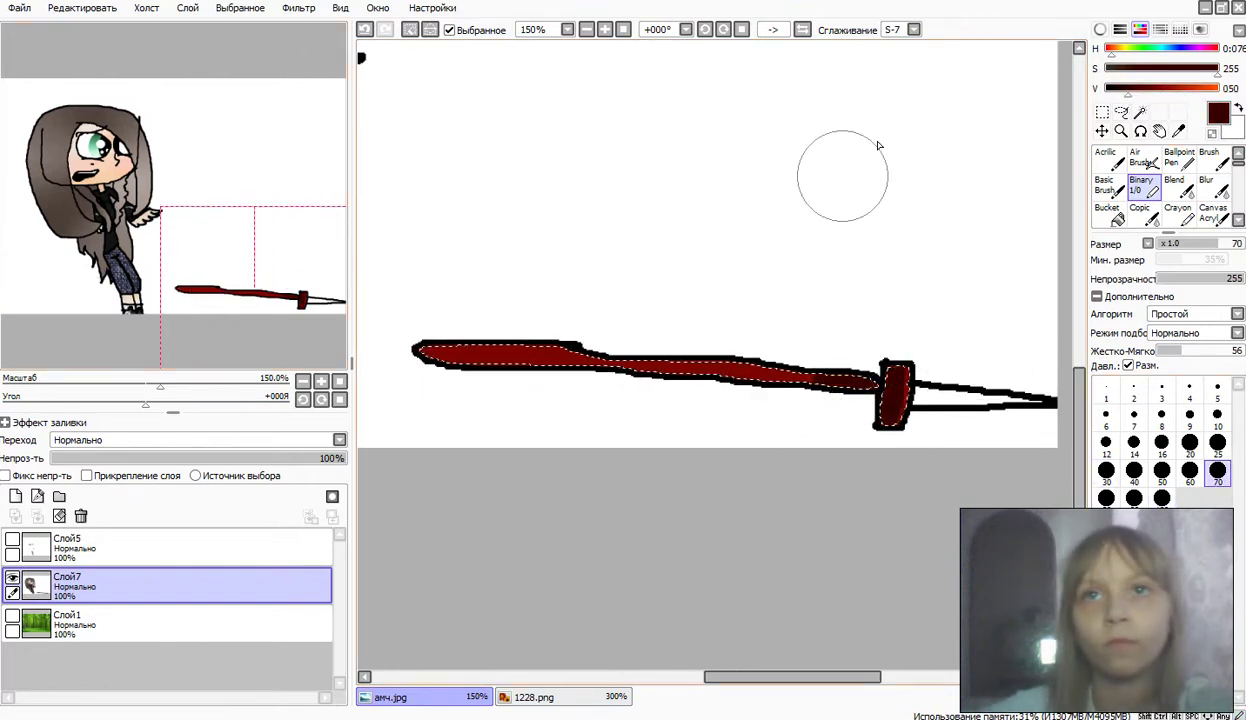
click(1216, 89)
drag(430, 355, 575, 350)
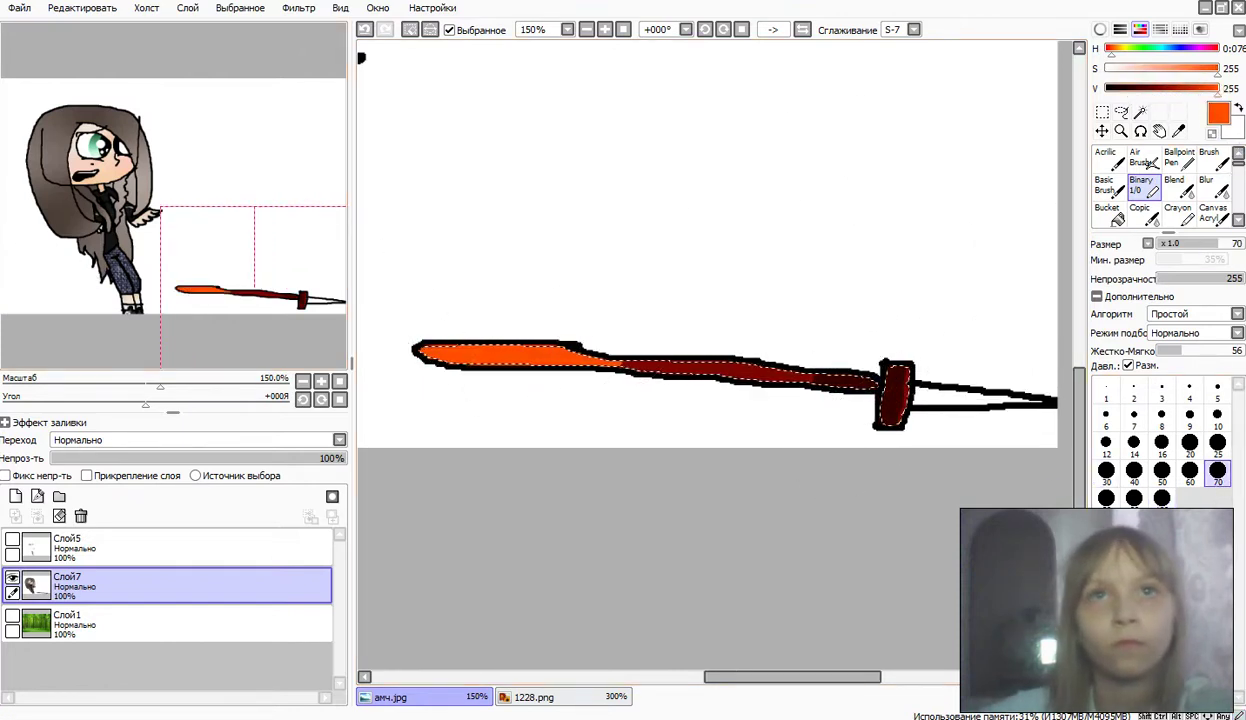
Step: Blend the shaft's colour transitions with the Blur brush and clear the selection
click(1206, 186)
mouse_move(392, 361)
mouse_down()
mouse_move(833, 379)
mouse_move(517, 368)
mouse_move(375, 139)
mouse_move(366, 305)
mouse_move(779, 358)
mouse_move(941, 308)
mouse_up()
click(410, 29)
Step: Select the inside of the pointed blade and fill it with light grey (S 0, V 224) using the Binary brush
drag(569, 172, 478, 172)
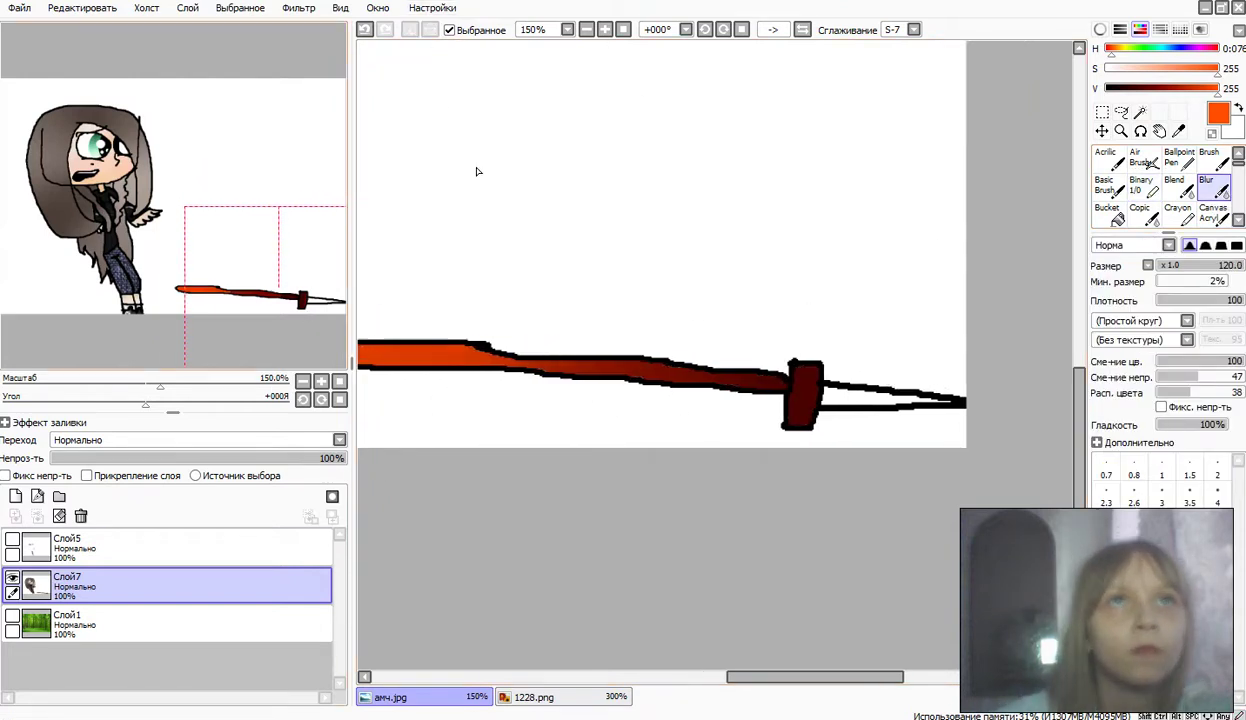
click(1139, 112)
click(883, 404)
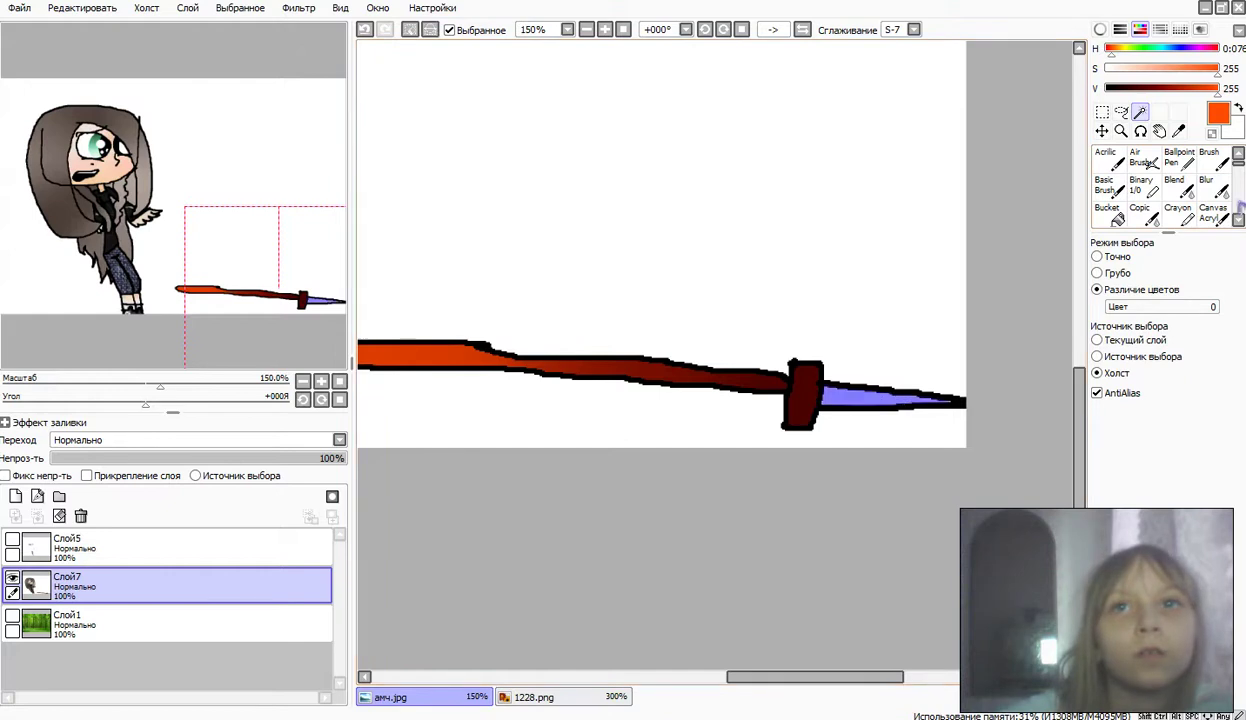
click(1141, 185)
drag(1108, 68, 1094, 78)
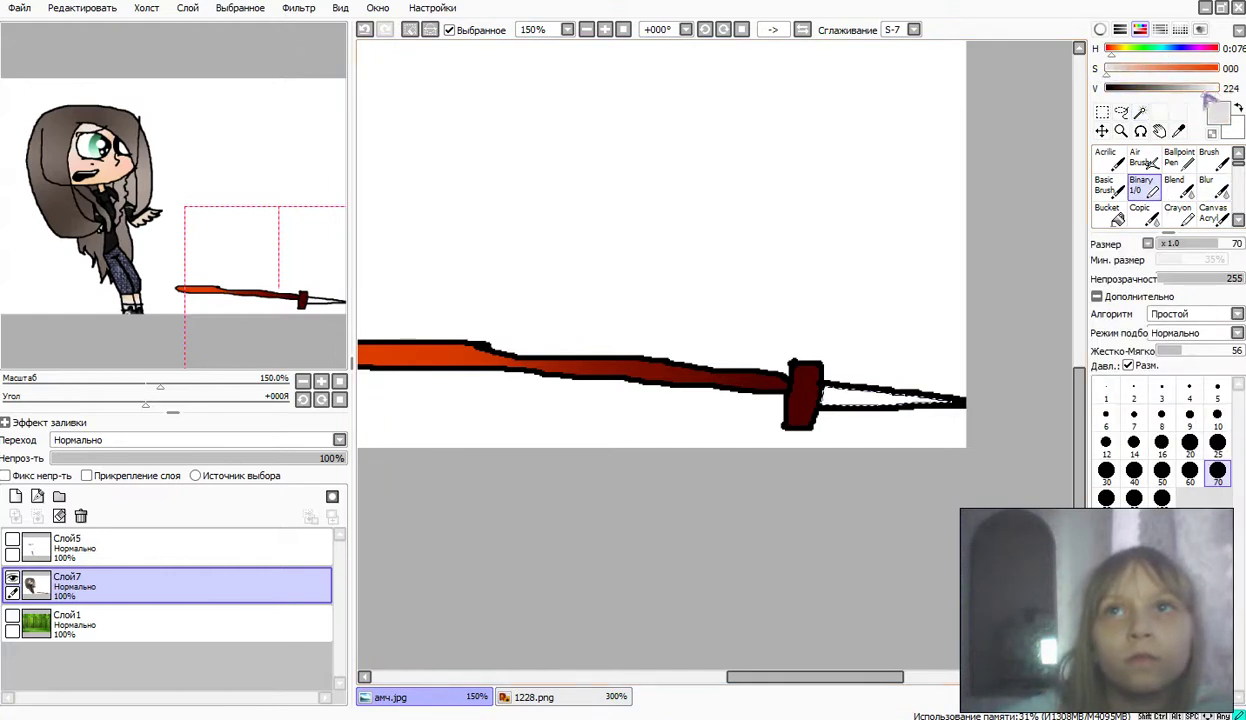
drag(890, 378, 950, 396)
Step: Shade the blade grey (V 170) at its tip and white (V 255) beside the block, blur the transitions and clear the selection
drag(1203, 88, 1180, 88)
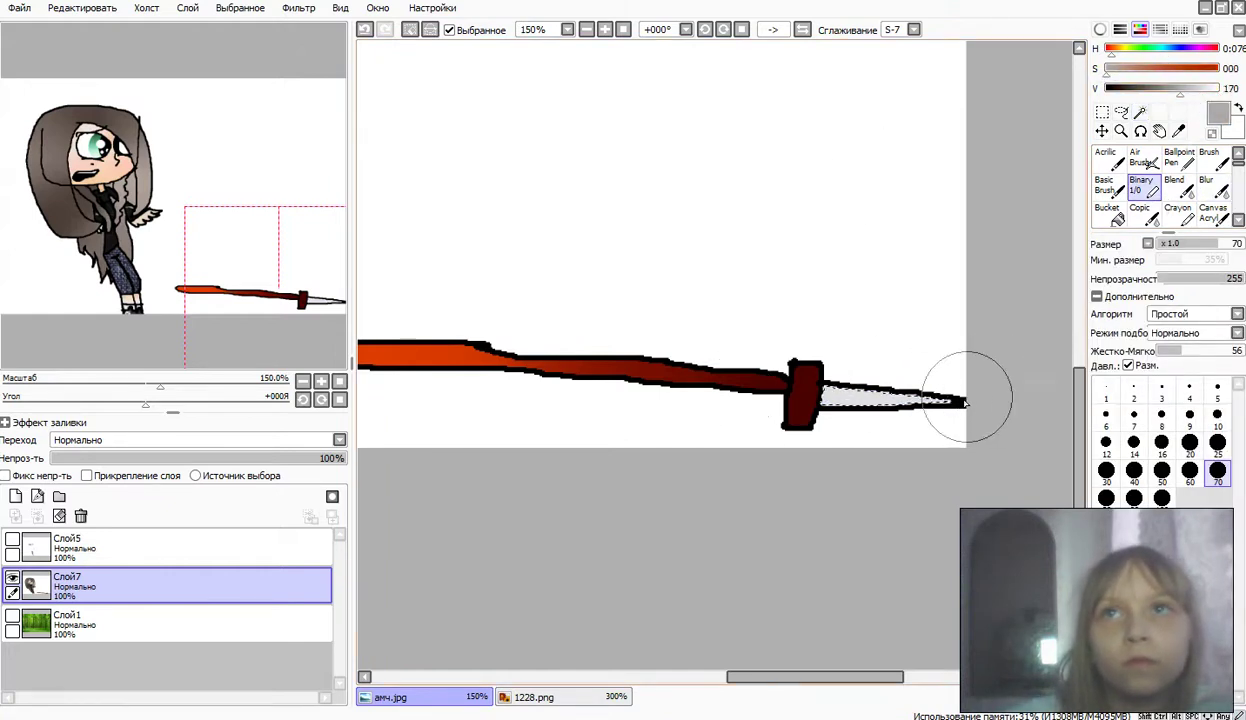
drag(1001, 384, 1005, 365)
click(1217, 89)
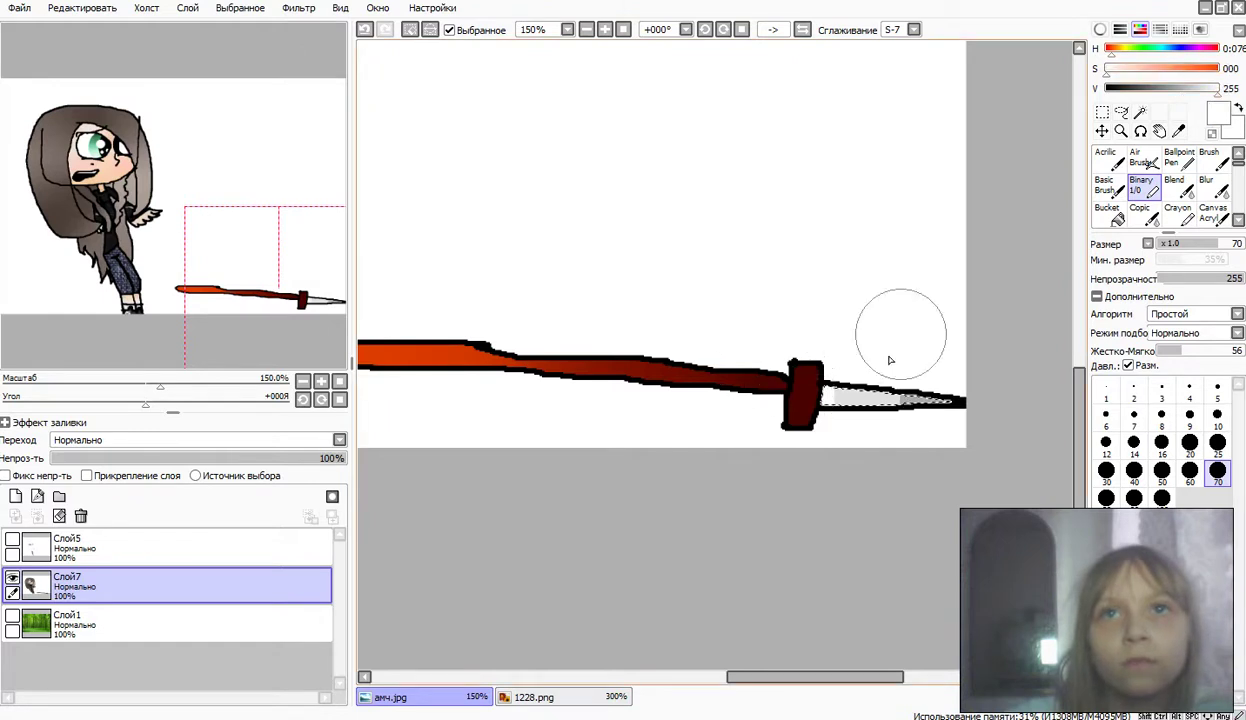
click(824, 392)
click(1216, 186)
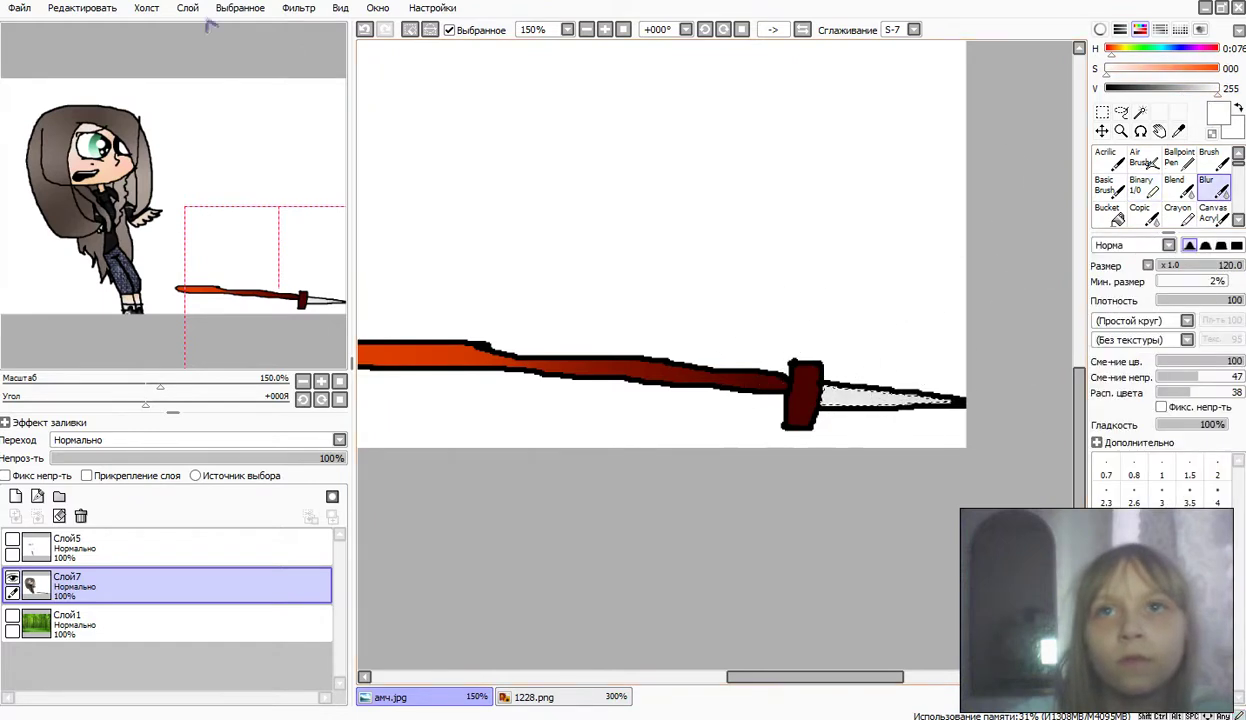
click(410, 30)
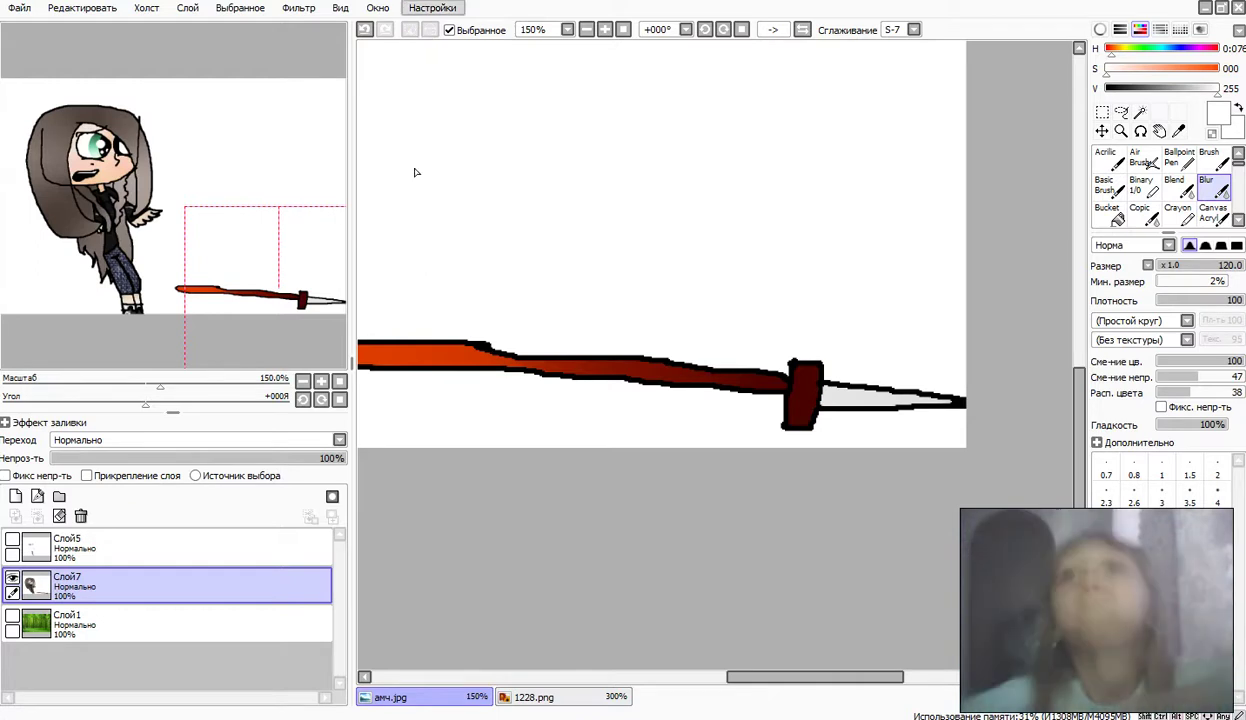
Step: Sample the dark red of the scratch mark on the face in 1228.png and return to the drawing амч.jpg
mouse_move(258, 272)
mouse_down()
mouse_move(203, 270)
mouse_move(245, 270)
mouse_up()
click(1138, 183)
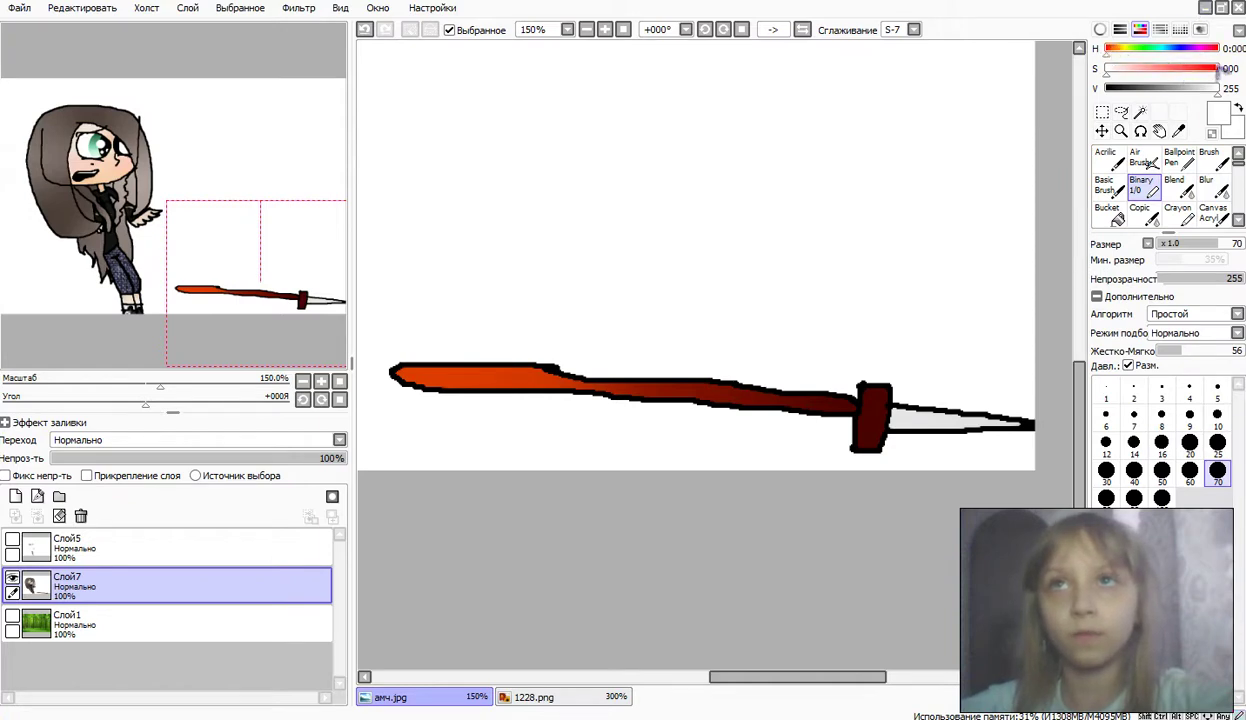
click(1220, 68)
click(533, 697)
scroll(420, 470, up, 10)
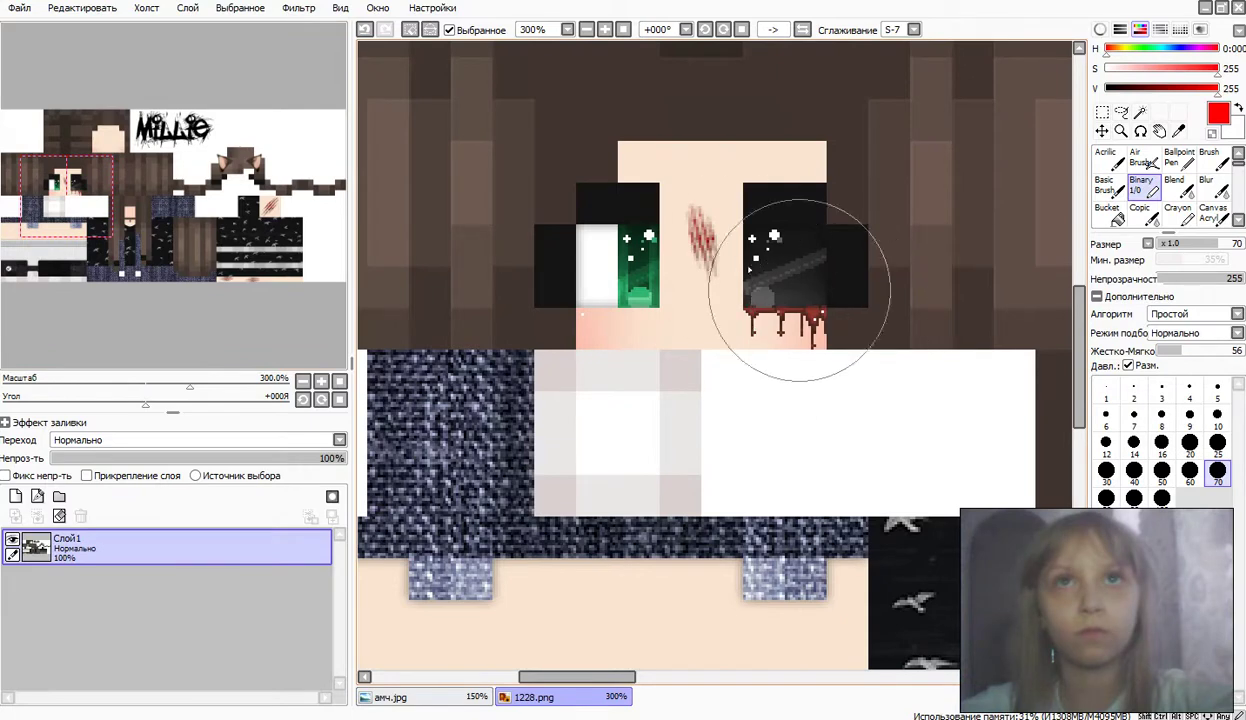
alt+click(702, 235)
click(427, 700)
click(1217, 414)
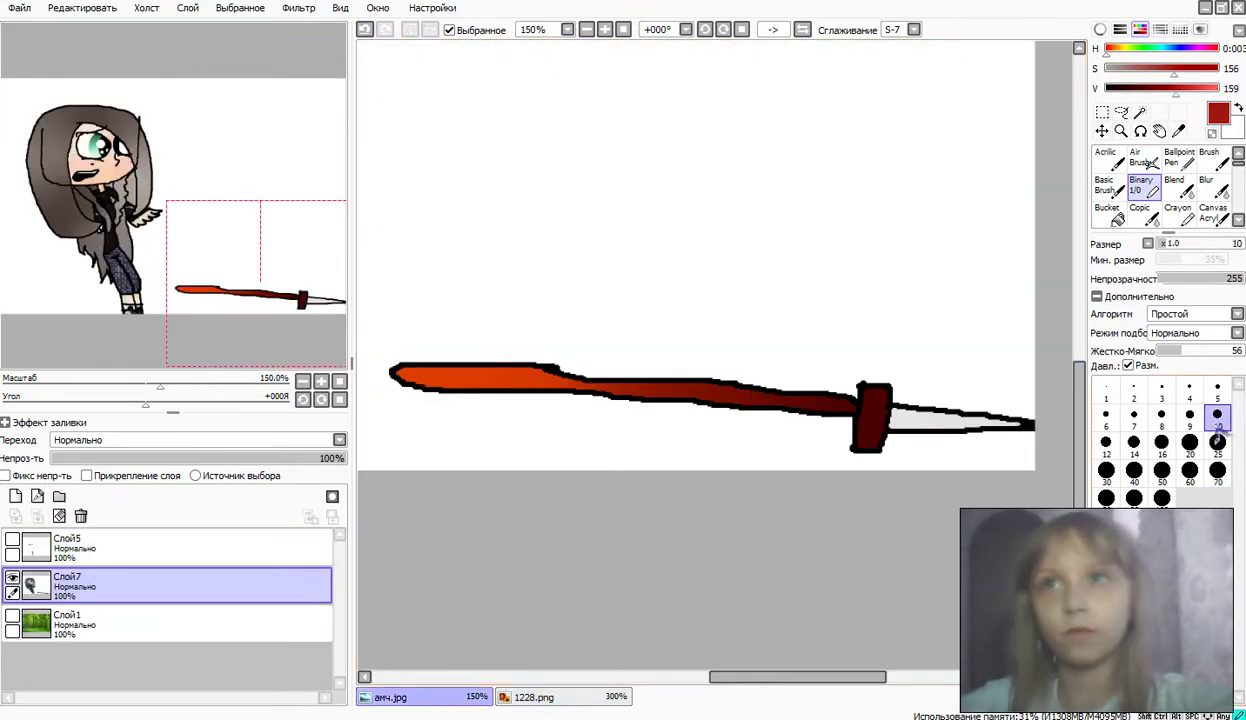
mouse_move(905, 432)
mouse_down()
mouse_move(1035, 430)
mouse_move(805, 425)
mouse_move(903, 415)
mouse_up()
click(364, 31)
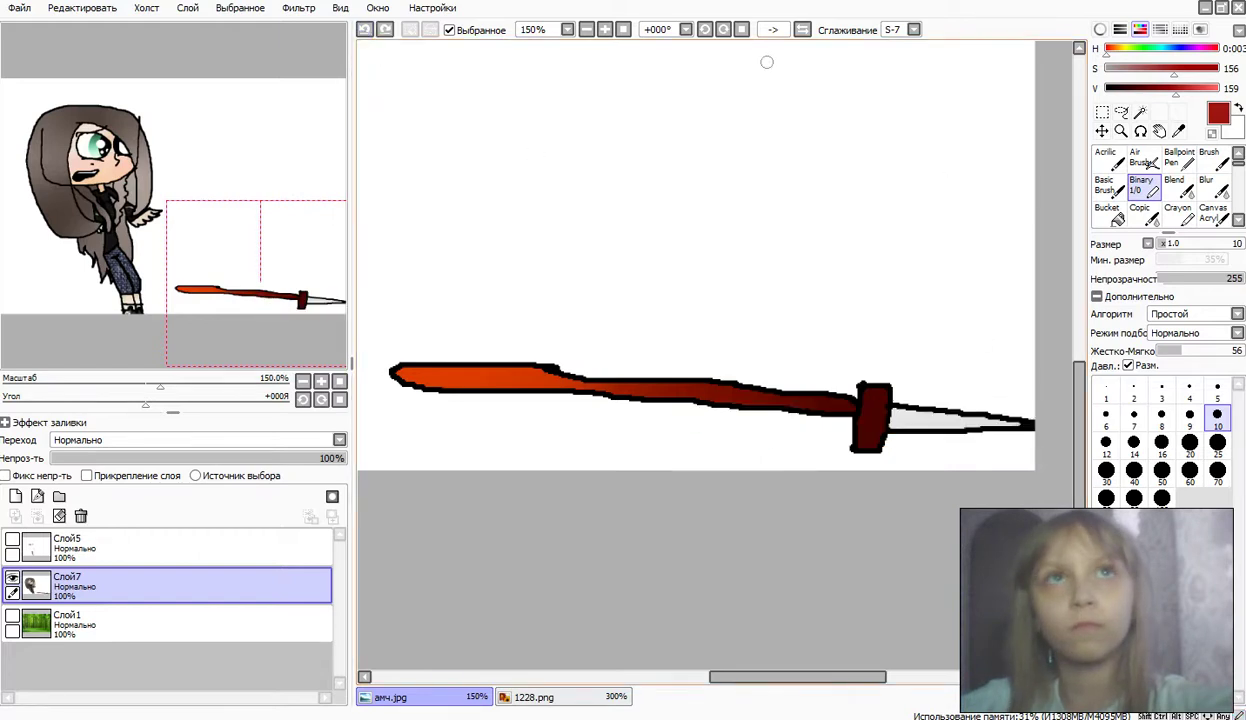
Step: Switch to the Air Brush, darken the red to V 98 and try spraying it over the blade on Слой7
click(1143, 157)
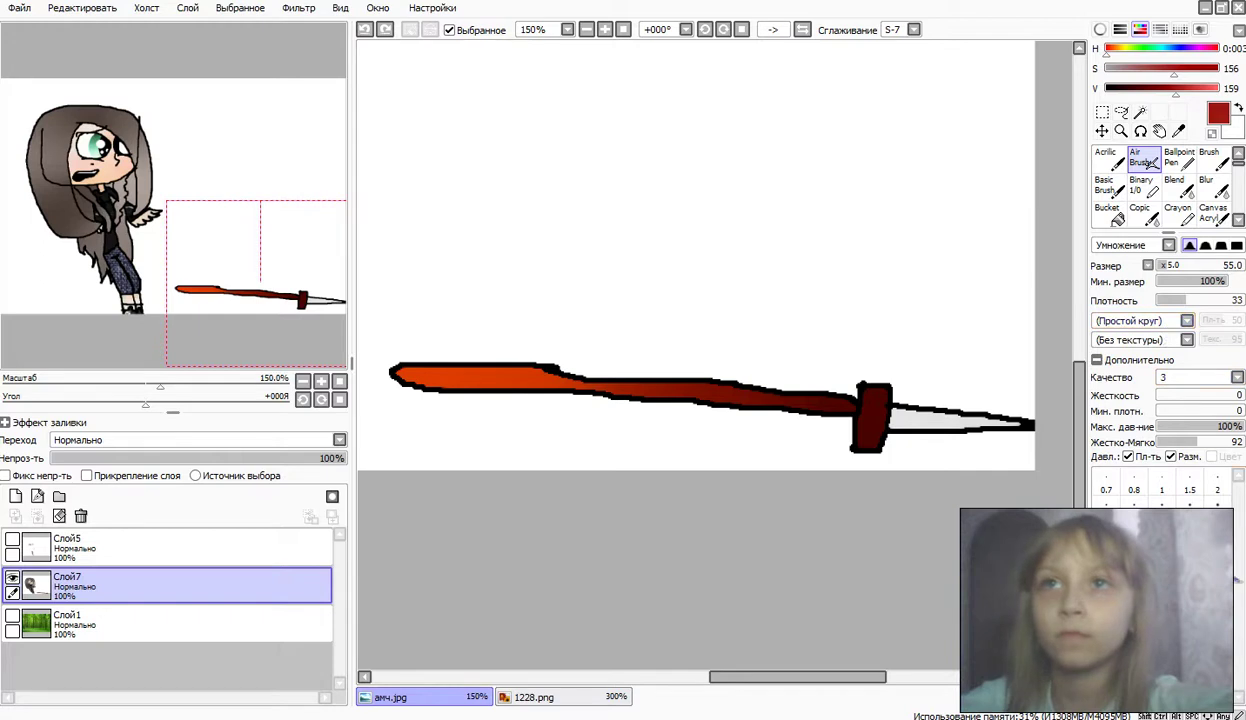
drag(1176, 95, 1148, 95)
mouse_move(901, 350)
mouse_down()
mouse_move(940, 385)
mouse_move(990, 400)
mouse_move(899, 397)
mouse_move(1029, 375)
mouse_move(718, 370)
mouse_move(779, 389)
mouse_move(900, 392)
mouse_up()
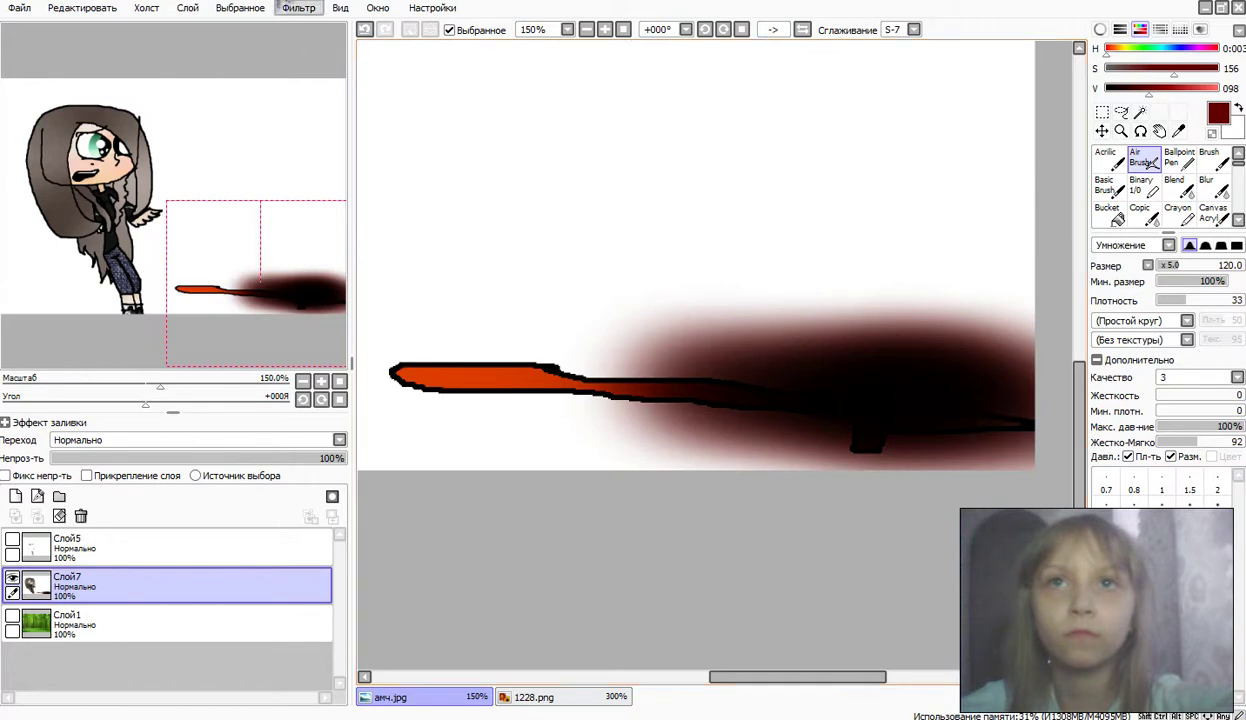
click(365, 31)
Step: Show the shading layer Слой5 and make it the active layer
mouse_move(204, 166)
mouse_down()
mouse_move(148, 157)
mouse_move(53, 86)
mouse_up()
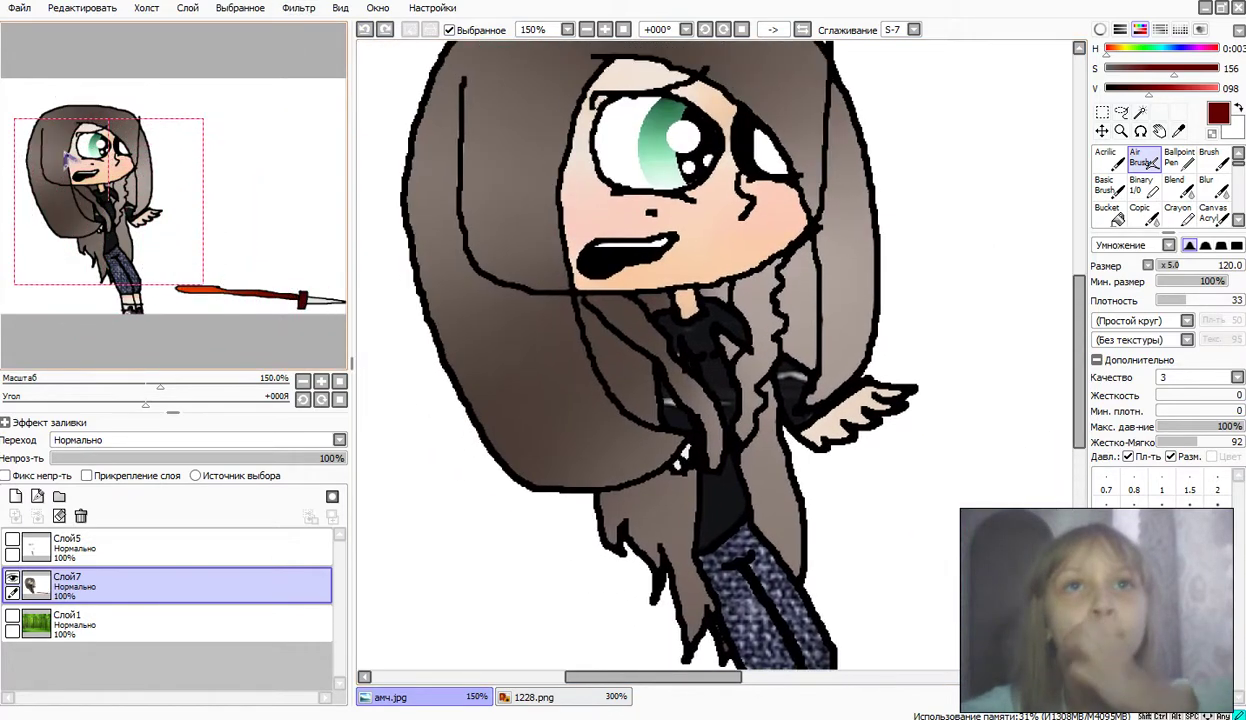
click(13, 539)
click(100, 541)
drag(162, 288, 153, 282)
click(1141, 185)
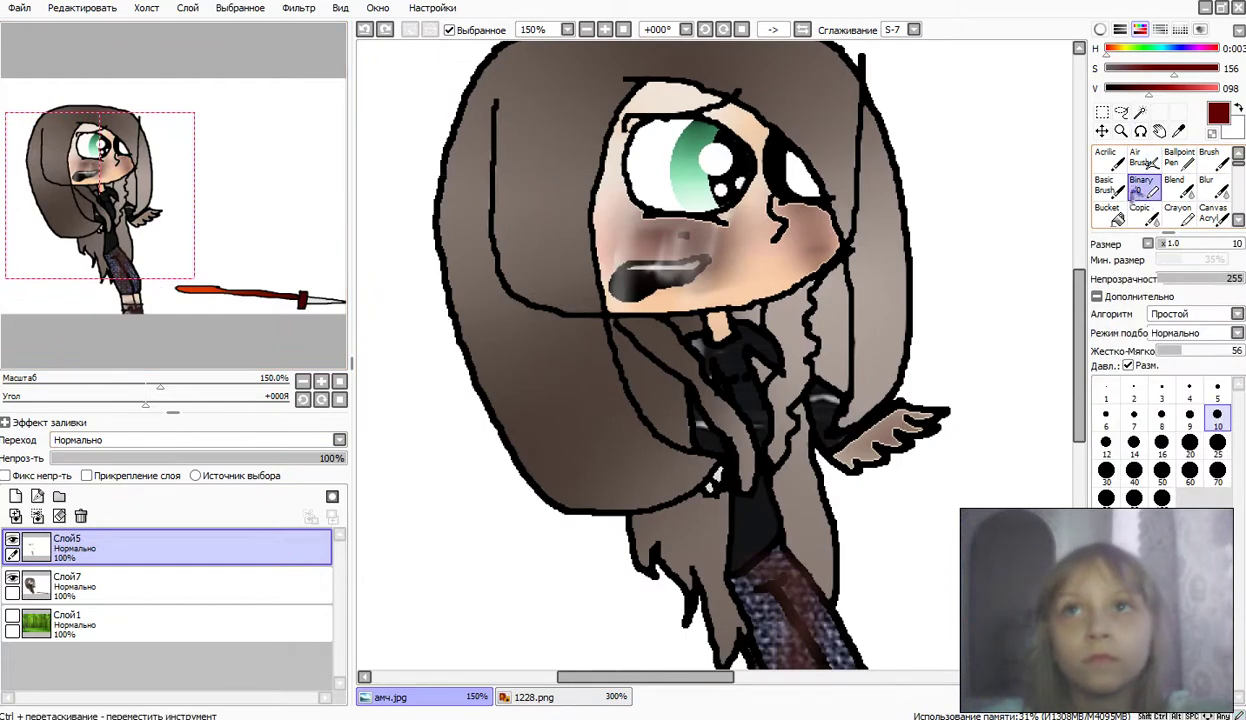
click(1219, 191)
click(1144, 188)
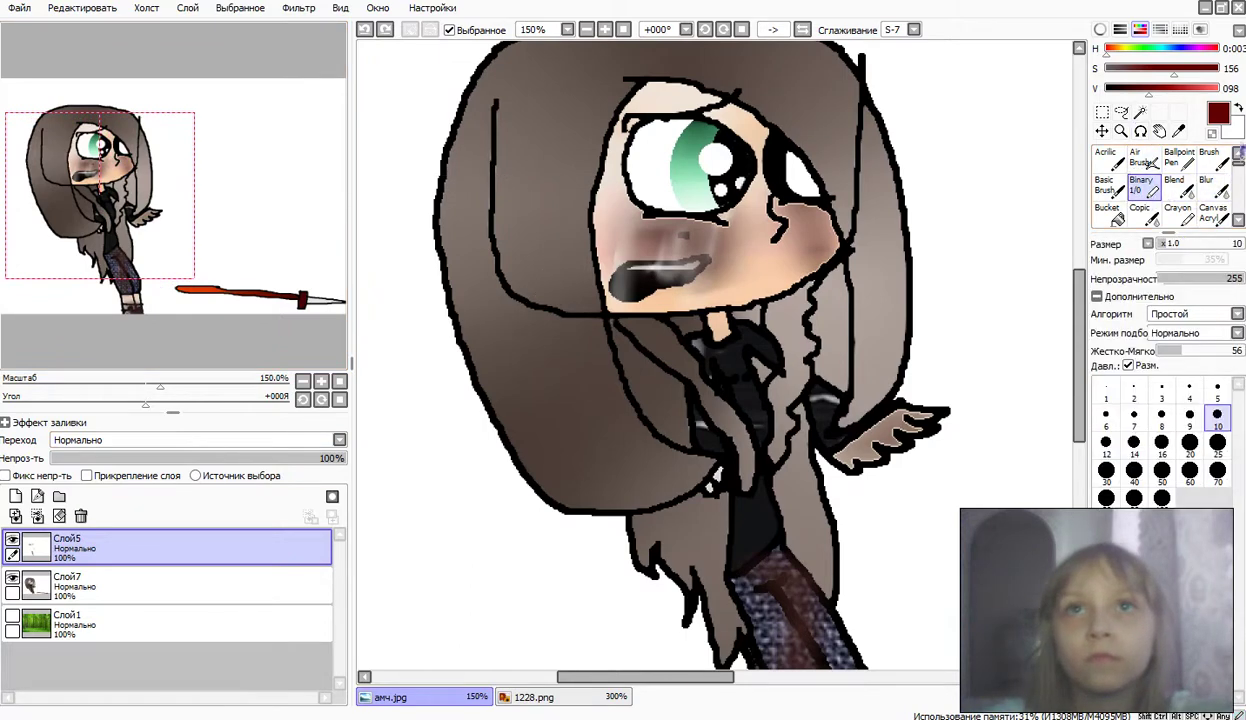
click(1216, 185)
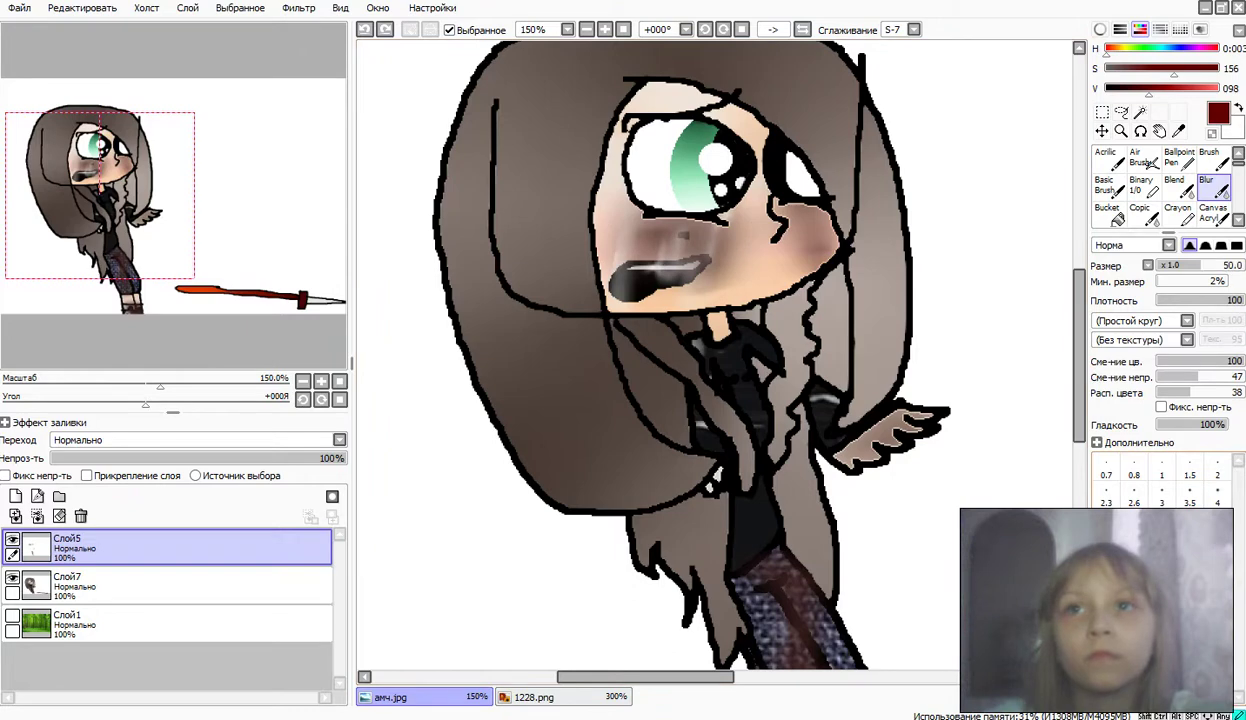
mouse_move(629, 218)
mouse_down()
mouse_move(747, 222)
mouse_move(610, 233)
mouse_move(664, 272)
mouse_up()
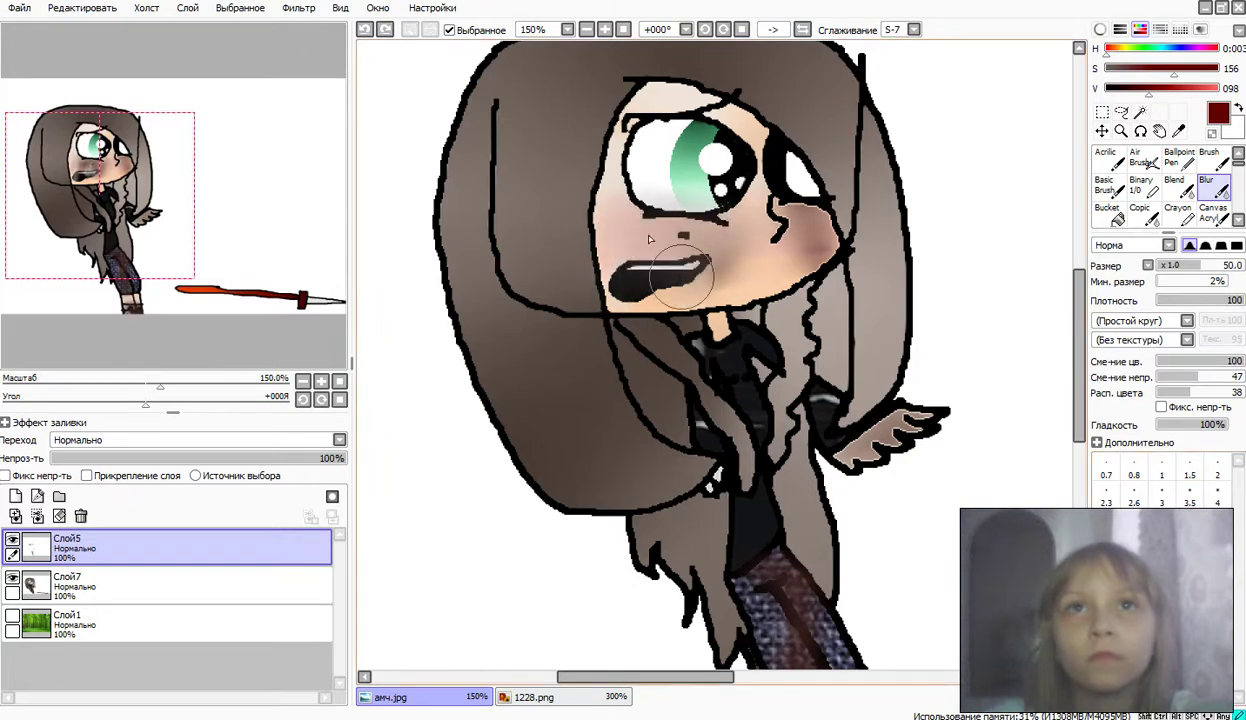
Step: Set the Air Brush to size 50 for spraying dark red on Слой5
click(1147, 162)
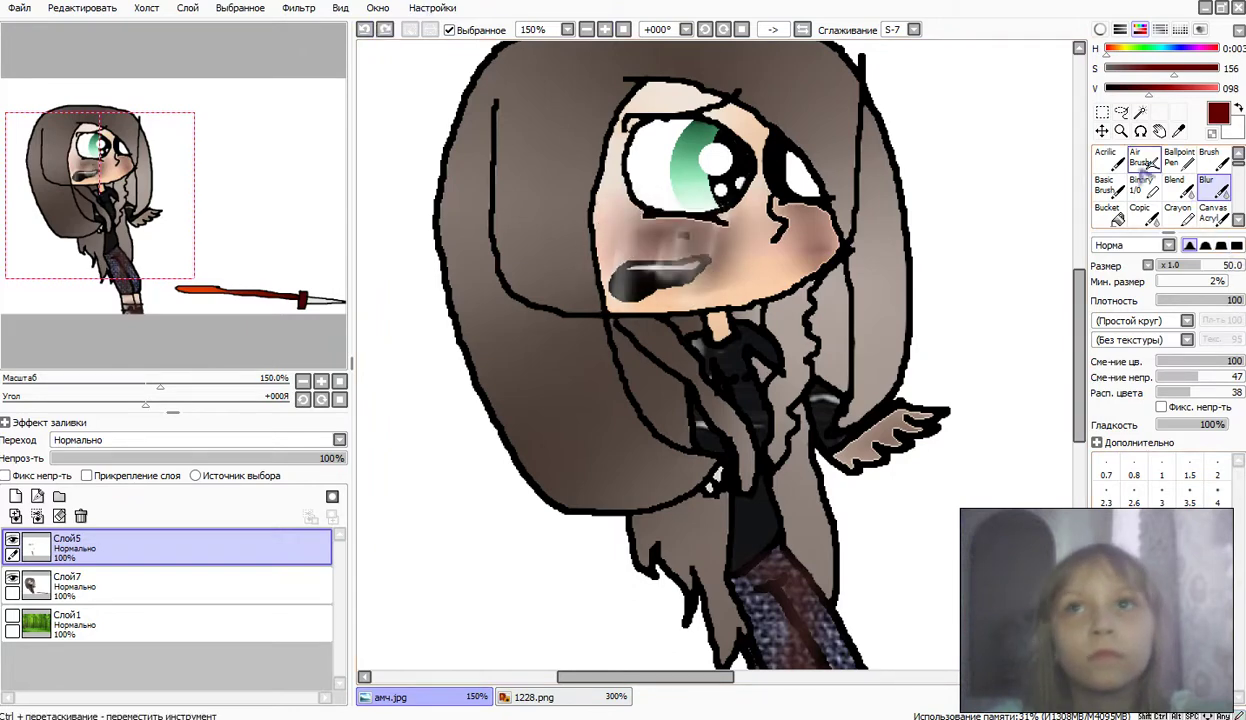
click(1217, 597)
mouse_move(742, 208)
mouse_down()
mouse_move(645, 205)
mouse_move(622, 325)
mouse_move(690, 260)
mouse_move(770, 240)
mouse_move(813, 207)
mouse_up()
mouse_move(840, 440)
mouse_down()
mouse_move(897, 423)
mouse_move(850, 420)
mouse_up()
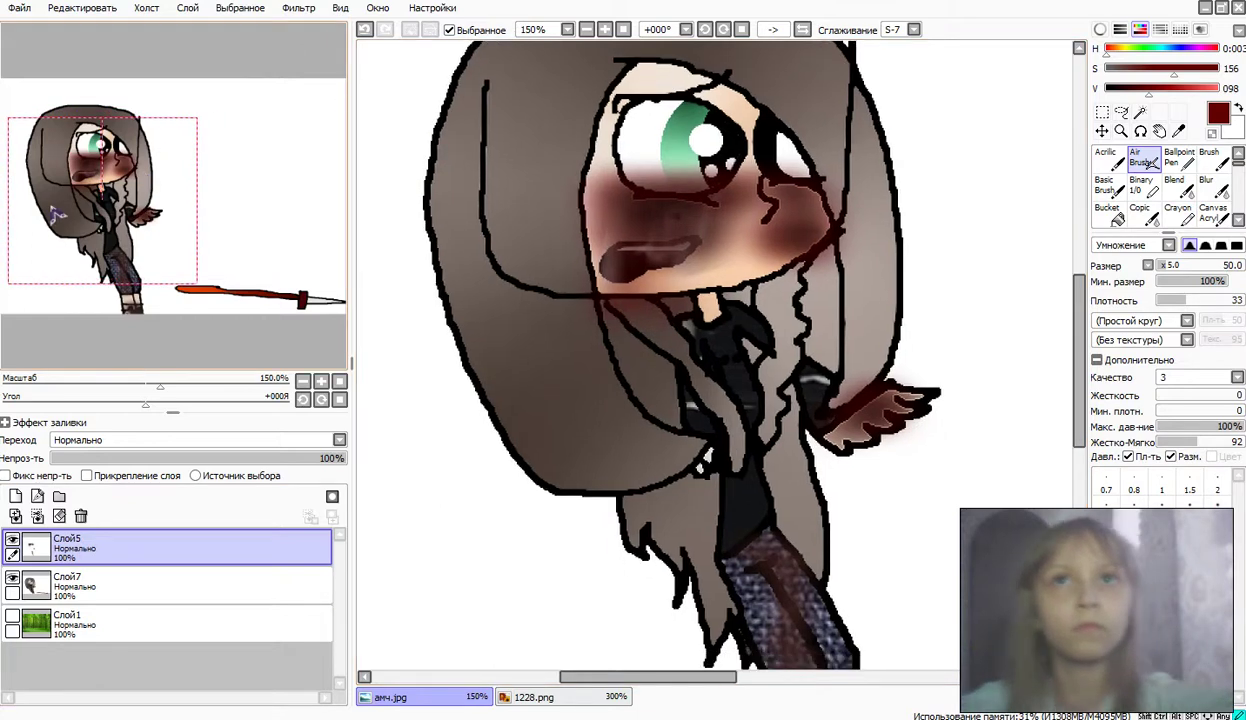
click(365, 29)
click(365, 29)
click(365, 29)
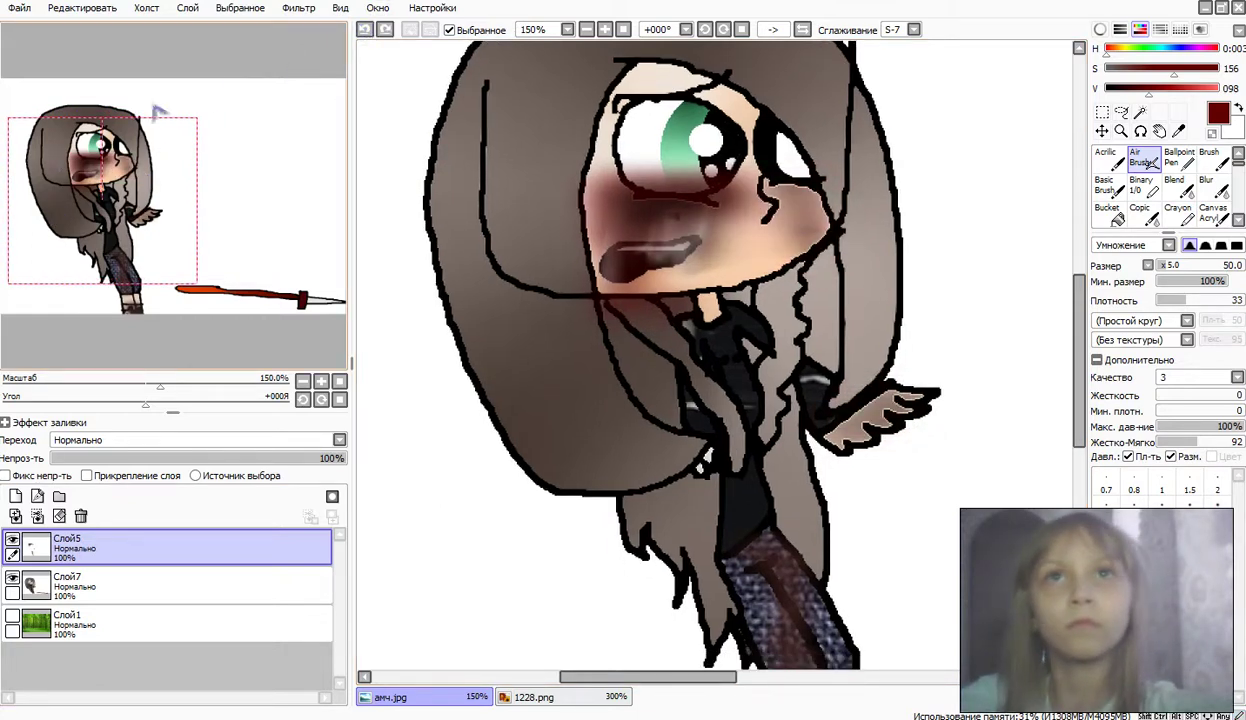
click(364, 29)
Step: Spray dark red with the Air Brush over the blade, the block and the adjoining shaft end on Слой5
drag(128, 222, 324, 302)
mouse_move(862, 432)
mouse_down()
mouse_move(761, 435)
mouse_move(873, 459)
mouse_move(645, 454)
mouse_move(1012, 419)
mouse_move(719, 395)
mouse_move(888, 382)
mouse_move(718, 403)
mouse_move(1045, 436)
mouse_move(792, 440)
mouse_move(932, 440)
mouse_move(623, 417)
mouse_move(922, 422)
mouse_up()
key(ctrl+z)
drag(715, 433, 650, 431)
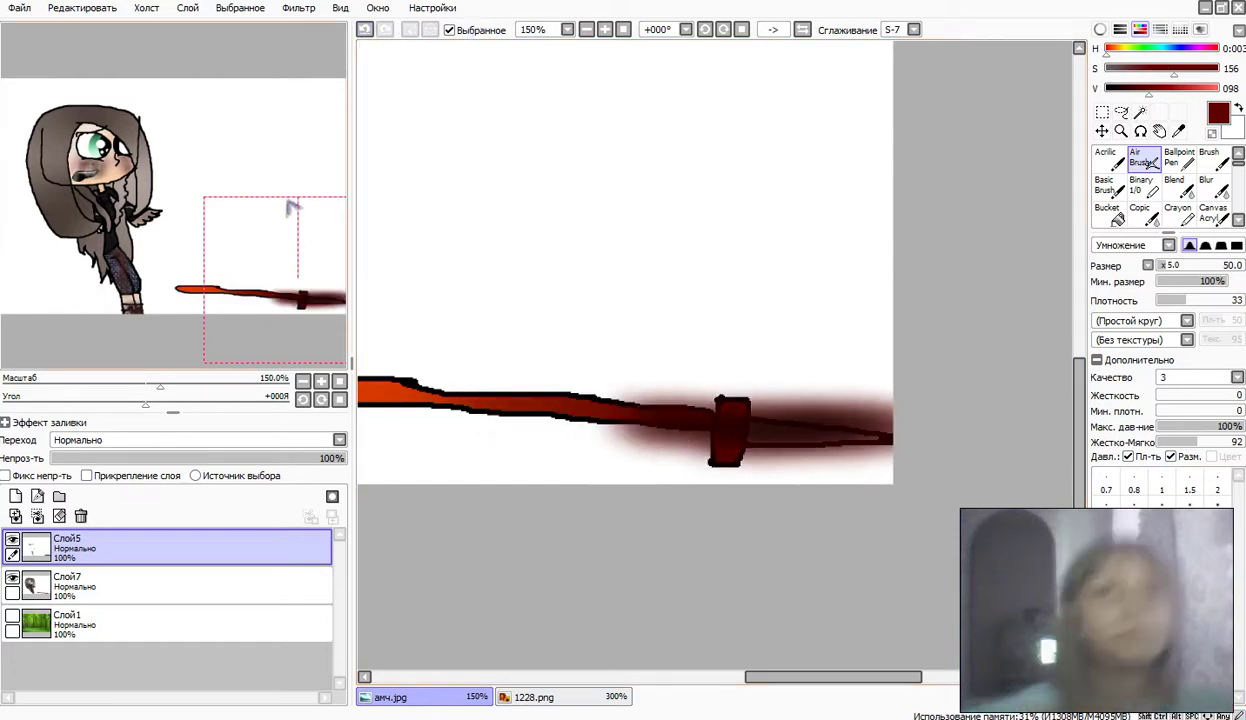
Step: Show the forest background layer Слой1 and spray dark red with the Air Brush over the ground above the blade on Слой5
drag(295, 208, 269, 211)
mouse_move(529, 453)
mouse_down()
mouse_move(480, 459)
mouse_move(495, 375)
mouse_move(478, 245)
mouse_move(381, 425)
mouse_move(743, 343)
mouse_move(898, 370)
mouse_move(559, 281)
mouse_move(431, 587)
mouse_up()
click(12, 617)
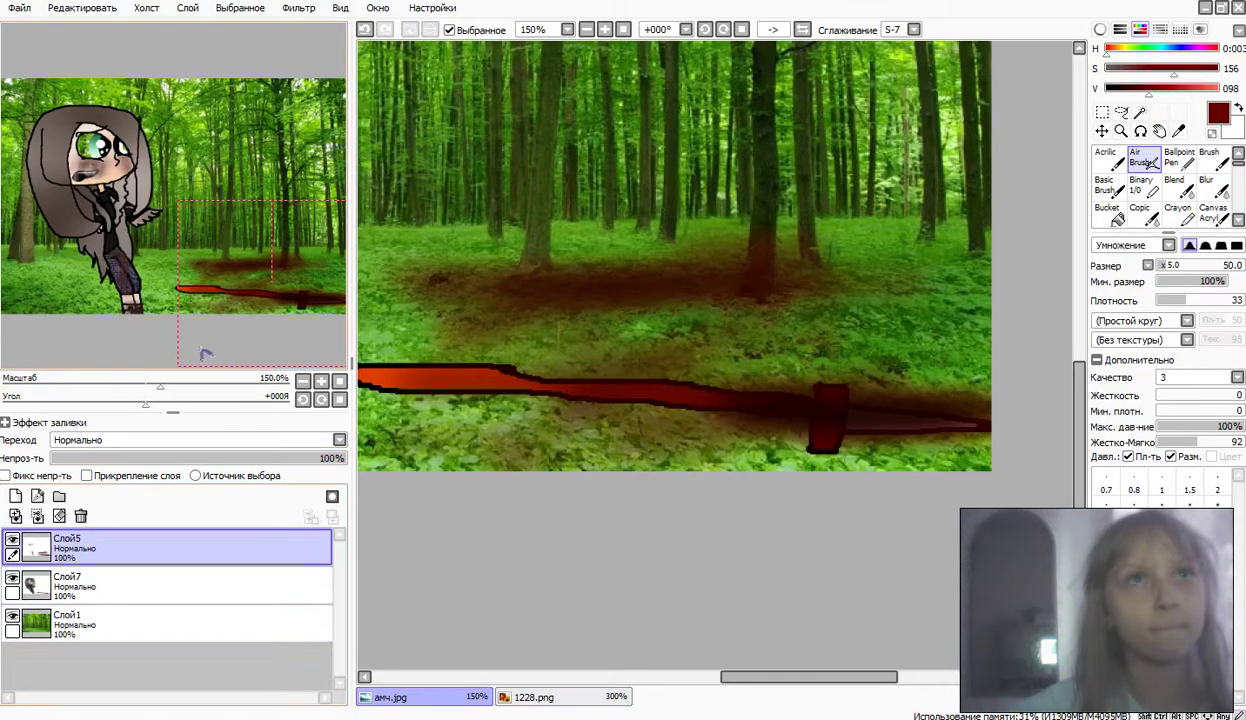
Step: Erase the forest showing through the girl's eyes with a transparent Binary pen at size 100, first trying Слой7, then working on Слой1
drag(214, 294, 39, 191)
click(1141, 185)
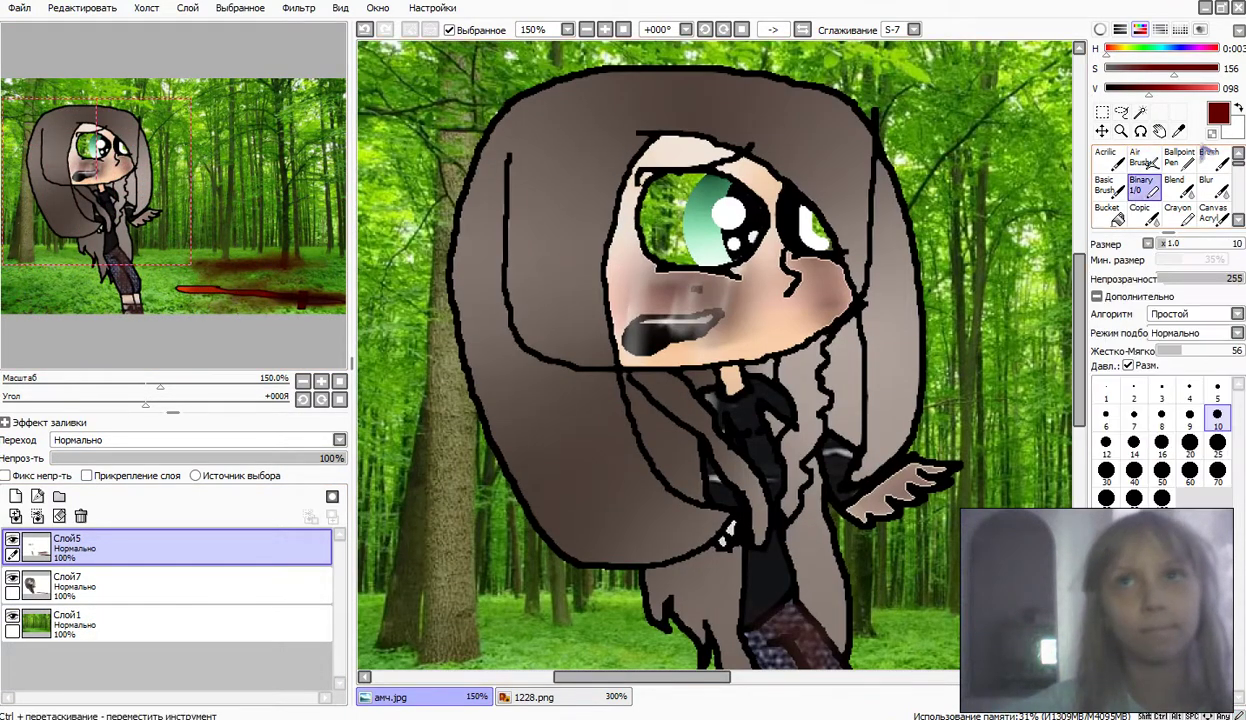
click(152, 597)
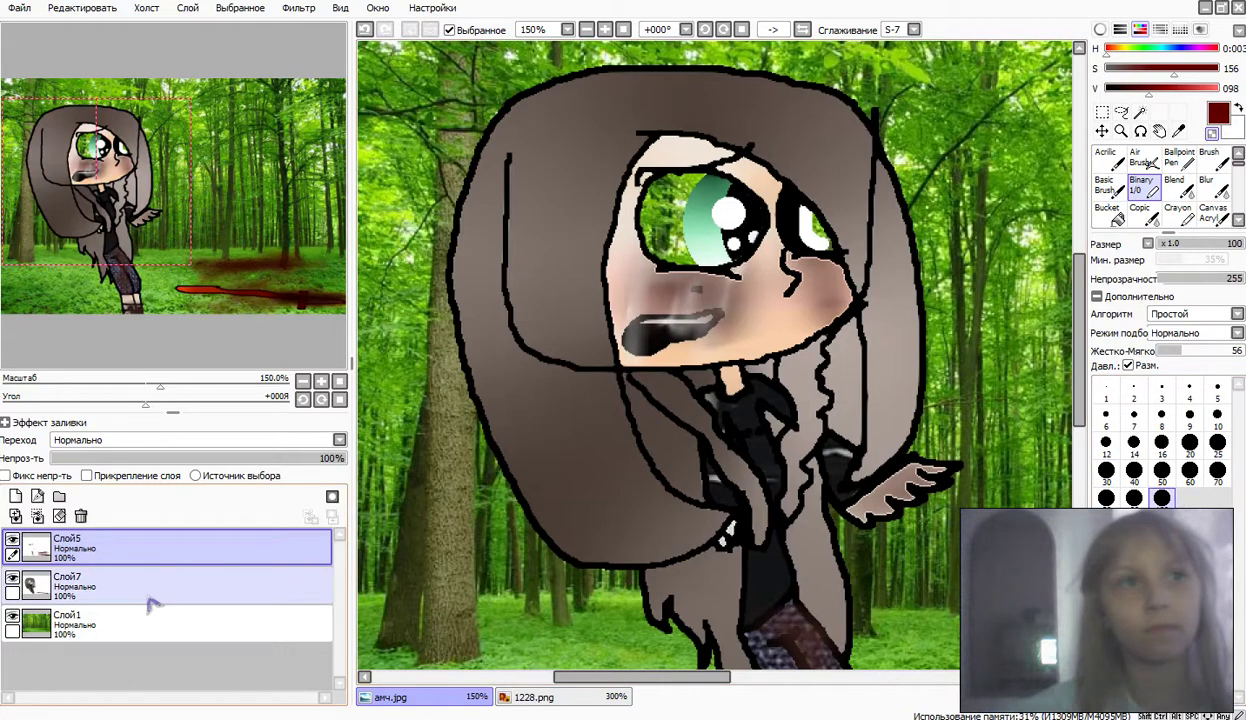
drag(710, 232, 662, 226)
click(365, 29)
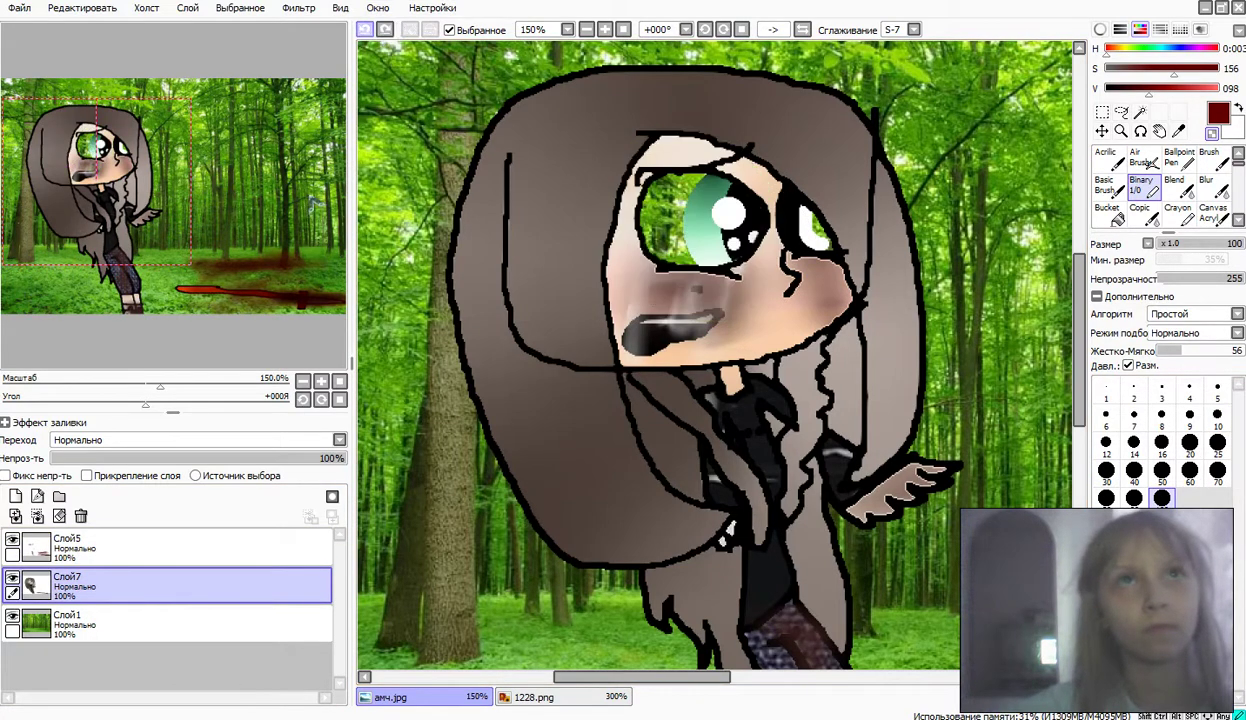
click(150, 622)
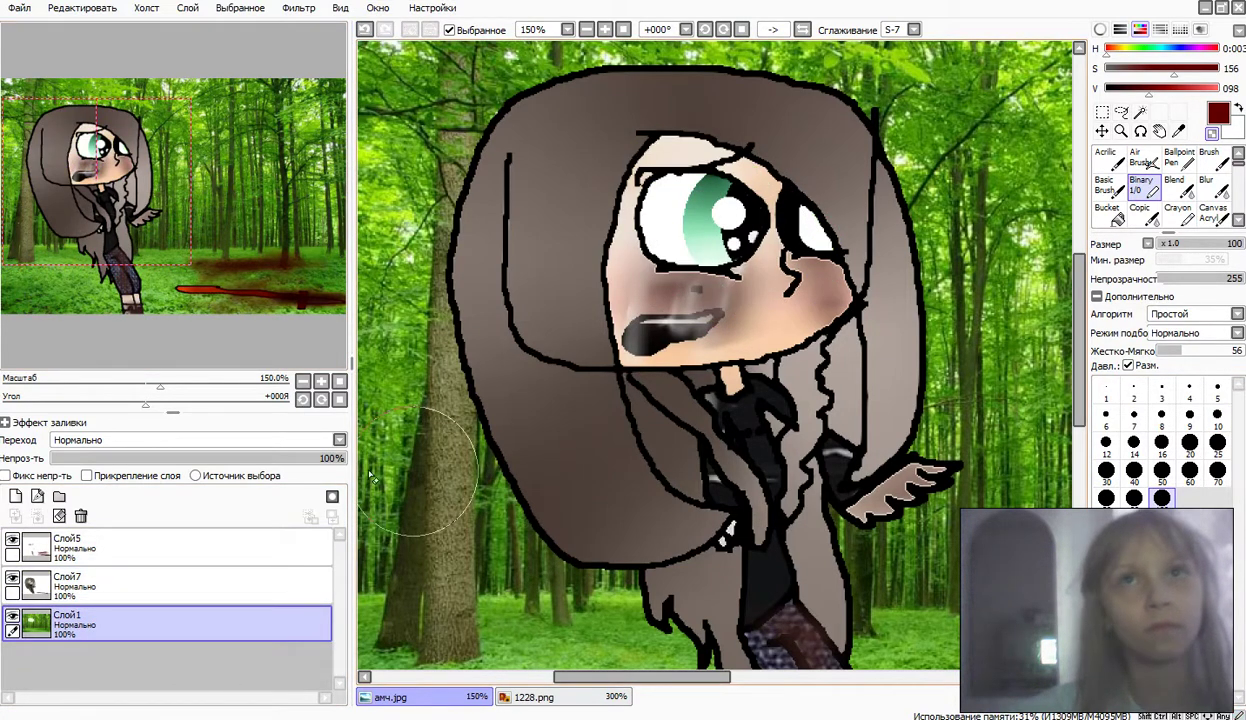
Step: Set the opacity of Слой5 to 77% and merge it down into Слой7
click(70, 548)
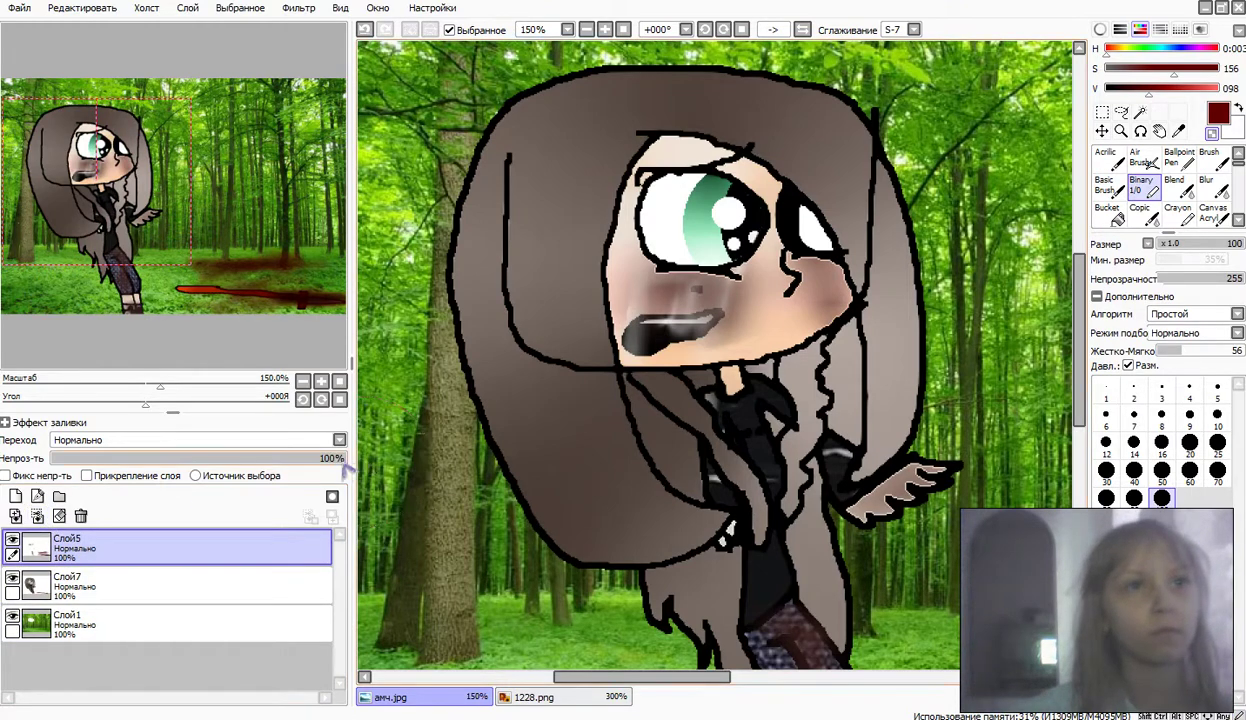
drag(346, 458, 278, 458)
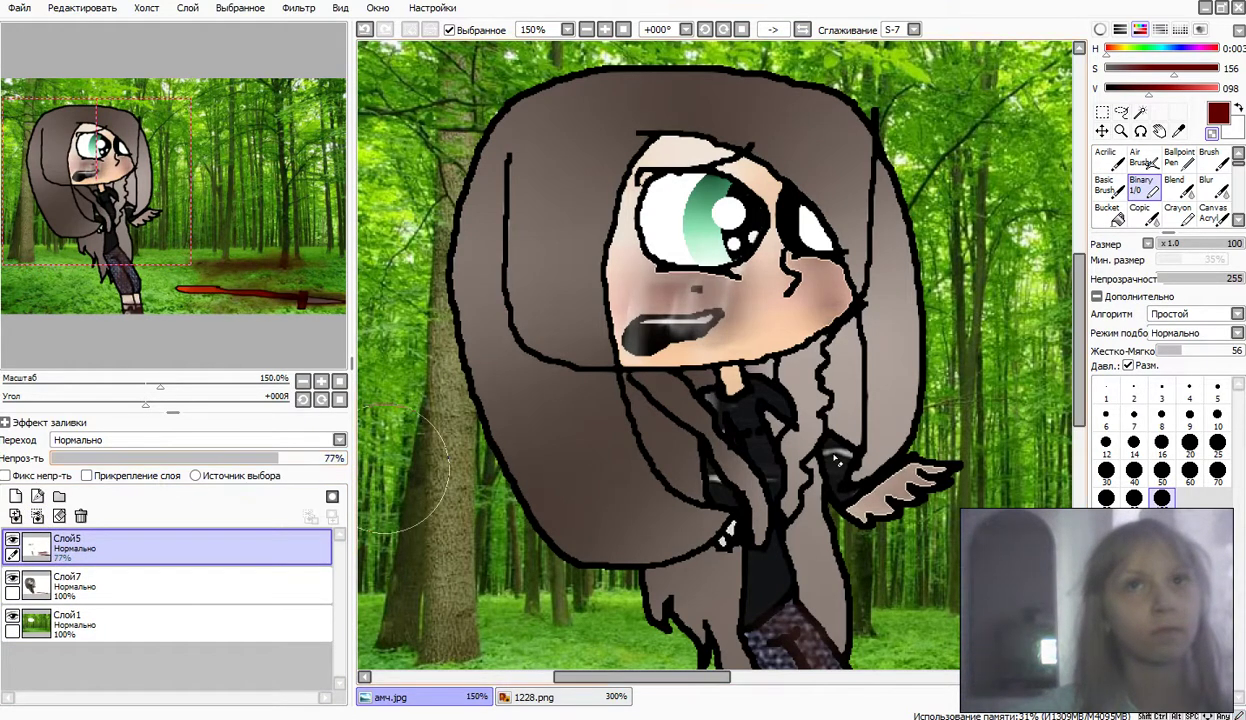
click(38, 516)
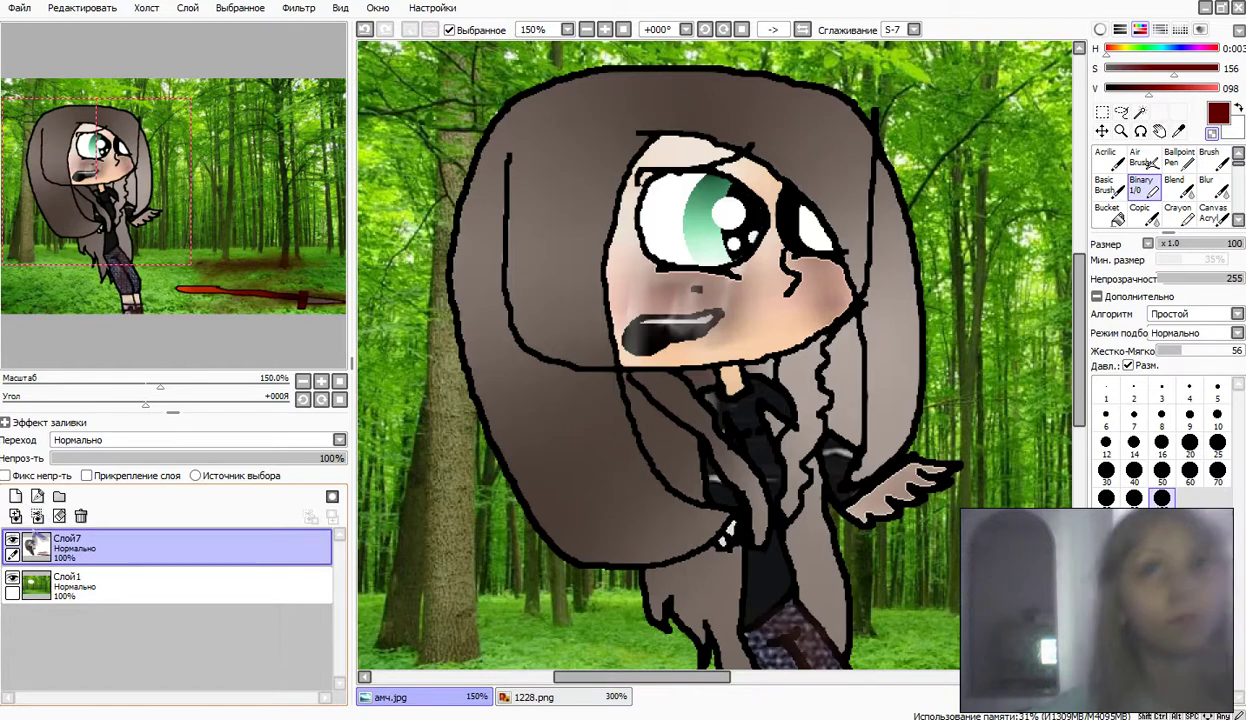
Step: Try moving the forest layer Слой1 behind the girl with the Move tool and undo the move
click(45, 592)
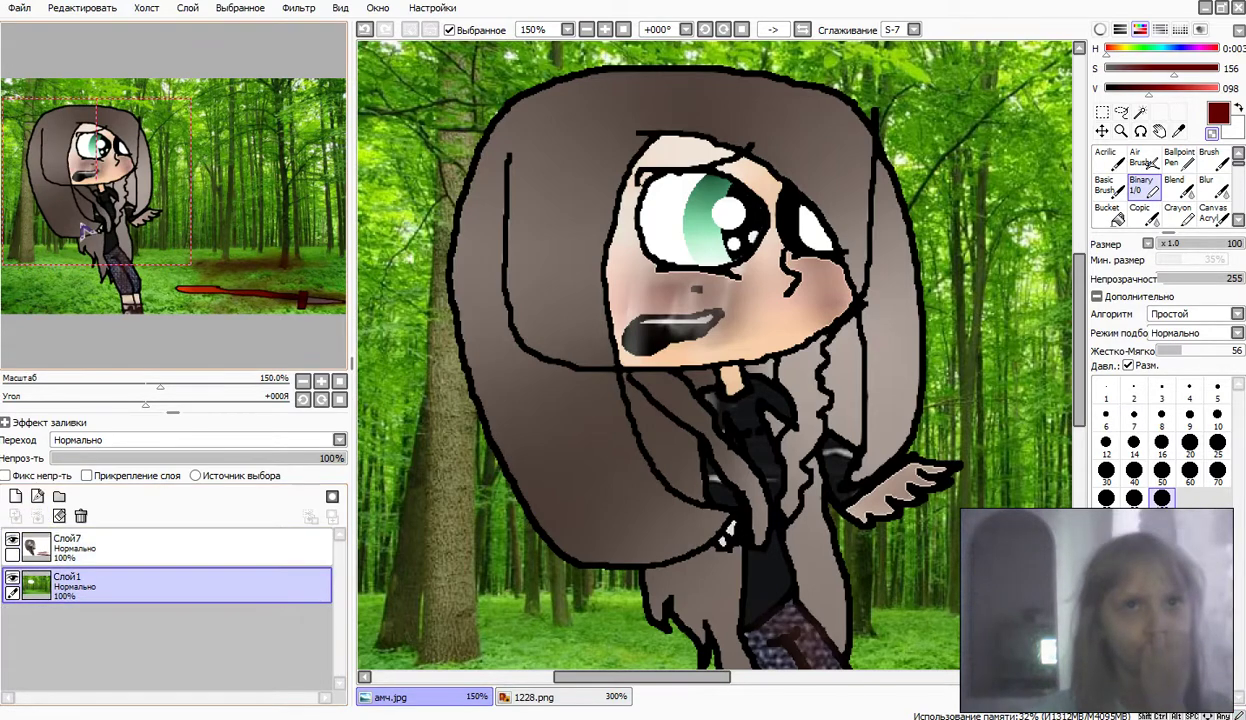
scroll(700, 350, down, 5)
click(1101, 131)
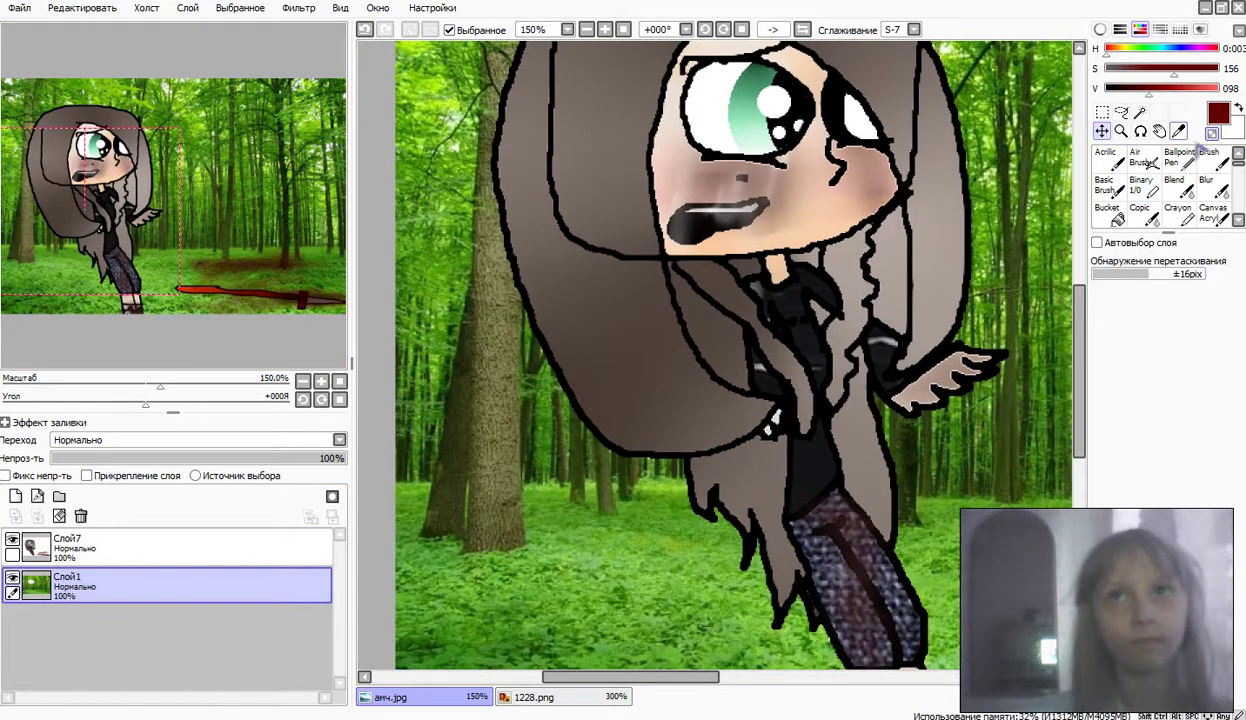
drag(760, 410, 725, 385)
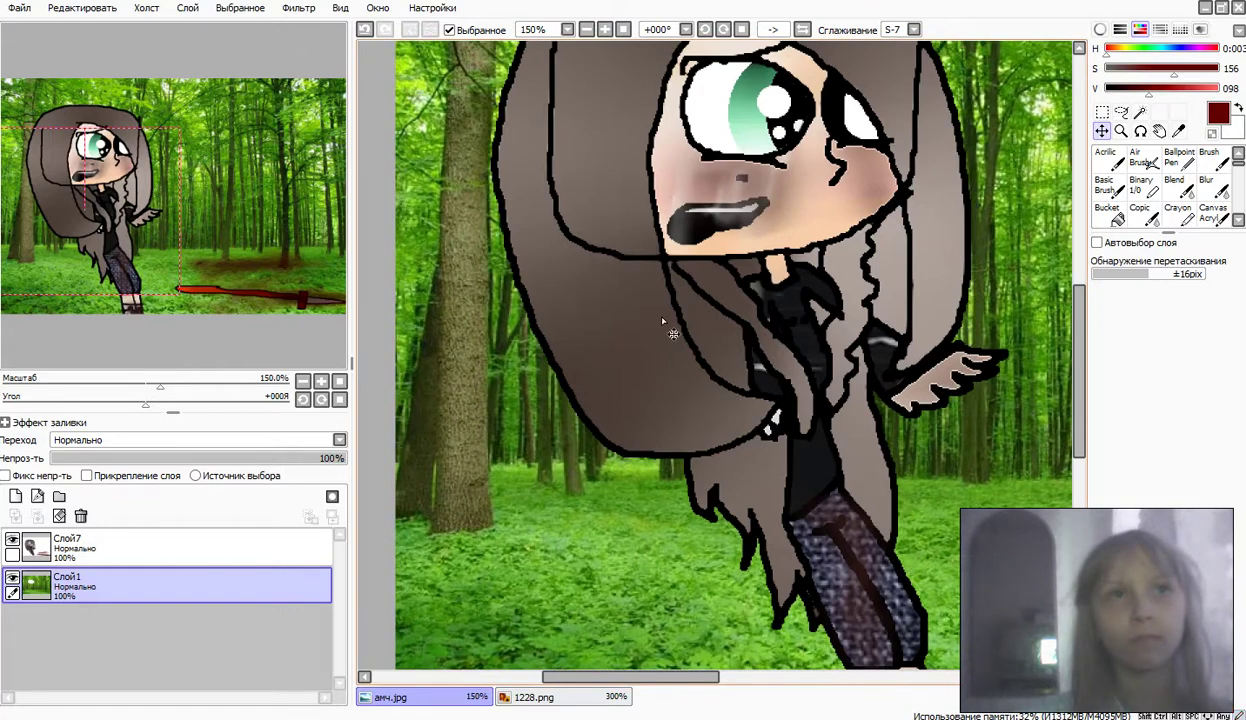
click(366, 30)
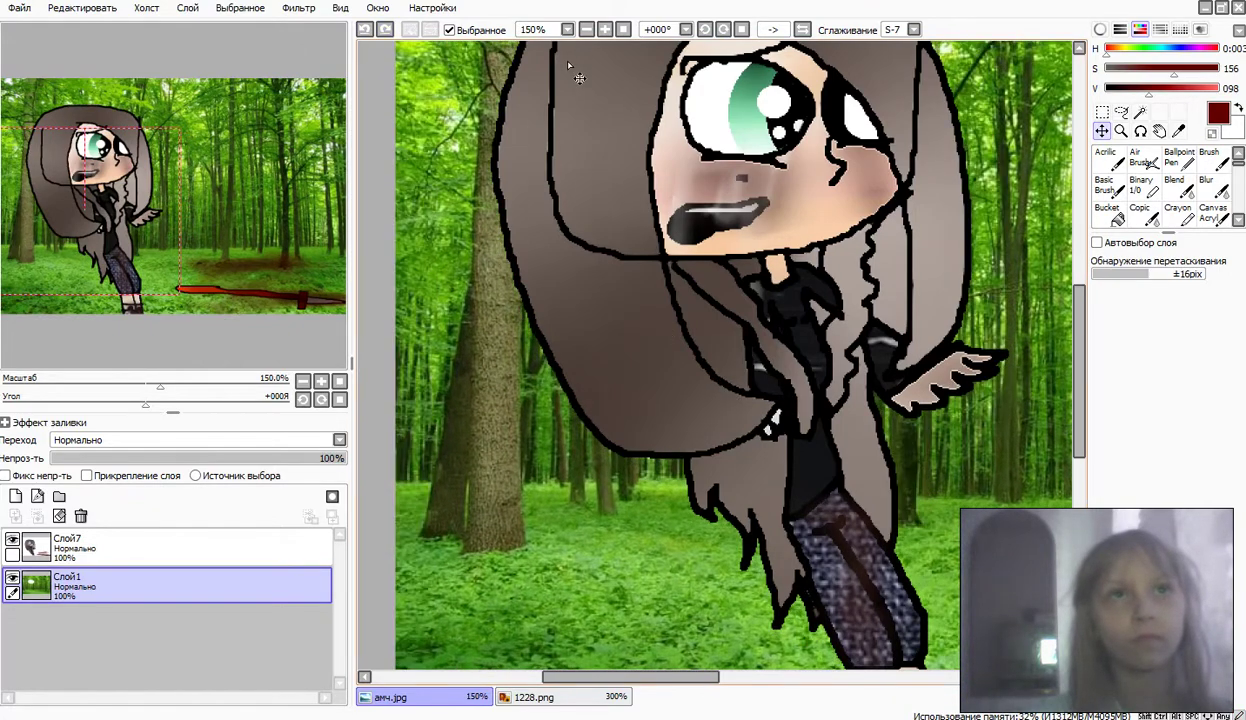
Step: Try moving Слой7 with the girl and the blade toward the left edge of the canvas
click(622, 30)
click(150, 546)
drag(590, 402, 532, 421)
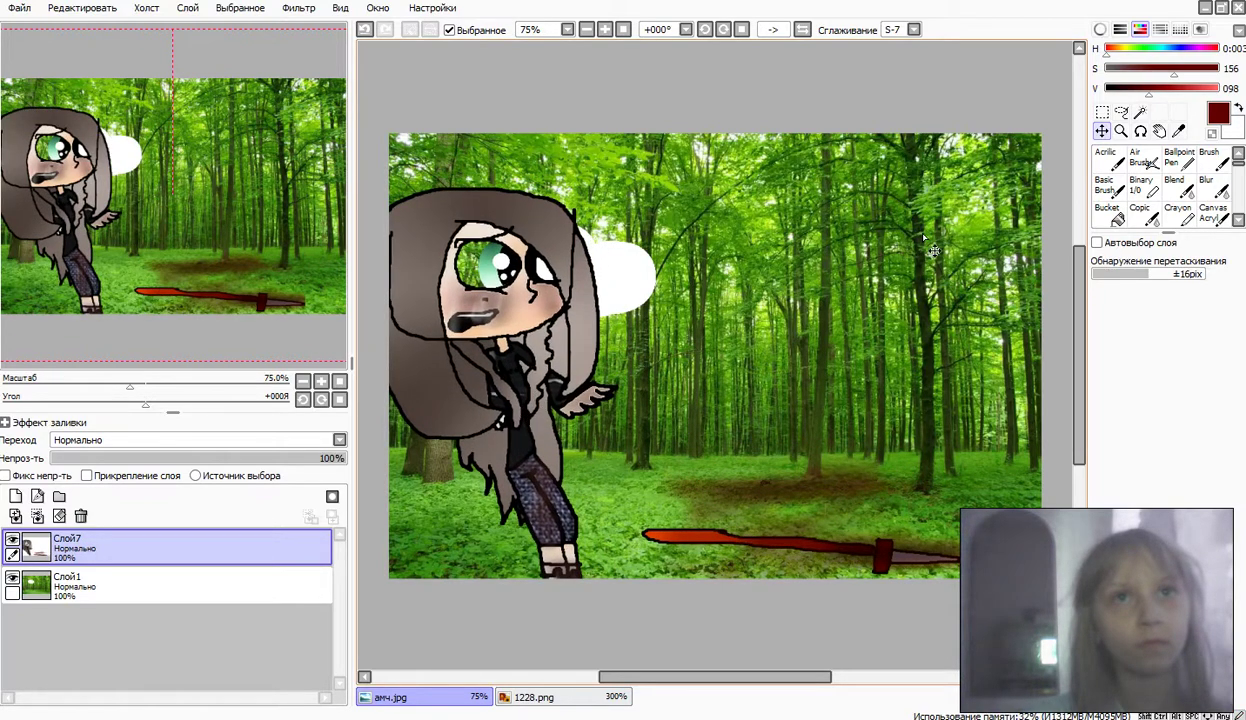
Step: Undo the Слой7 move, the layer merge, the opacity change and the eye erasing on Слой1
click(365, 29)
click(365, 29)
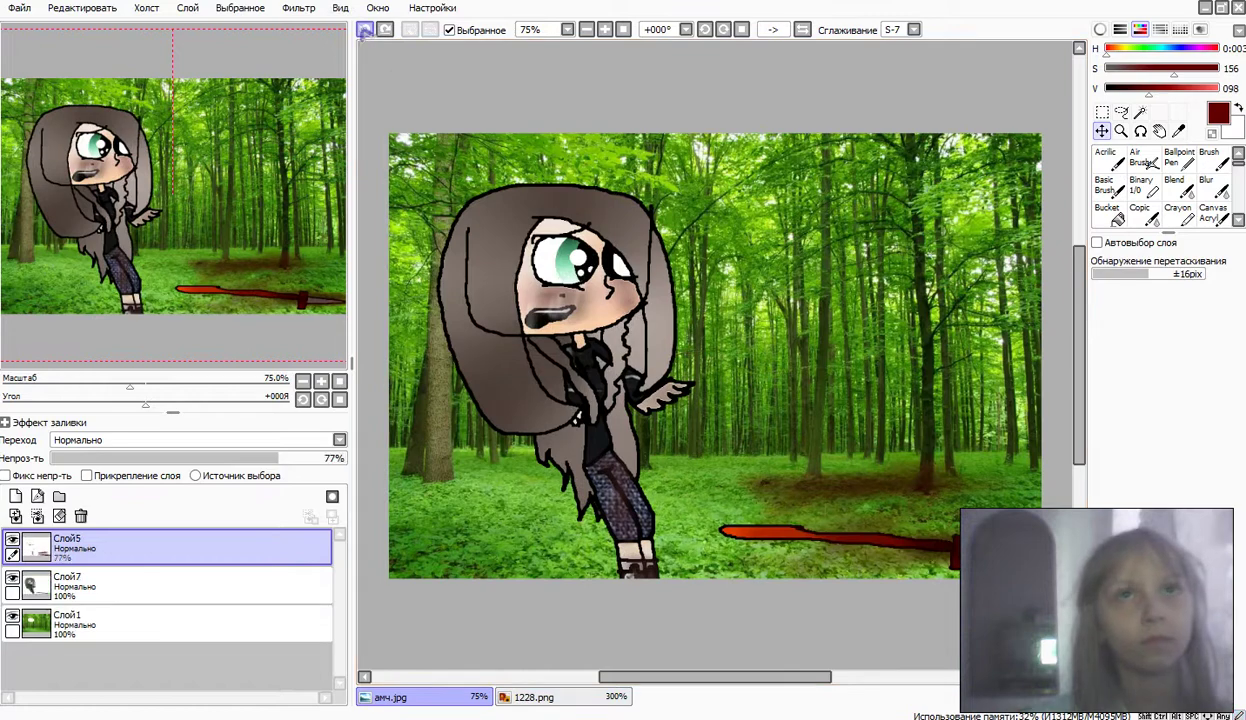
click(365, 29)
click(365, 29)
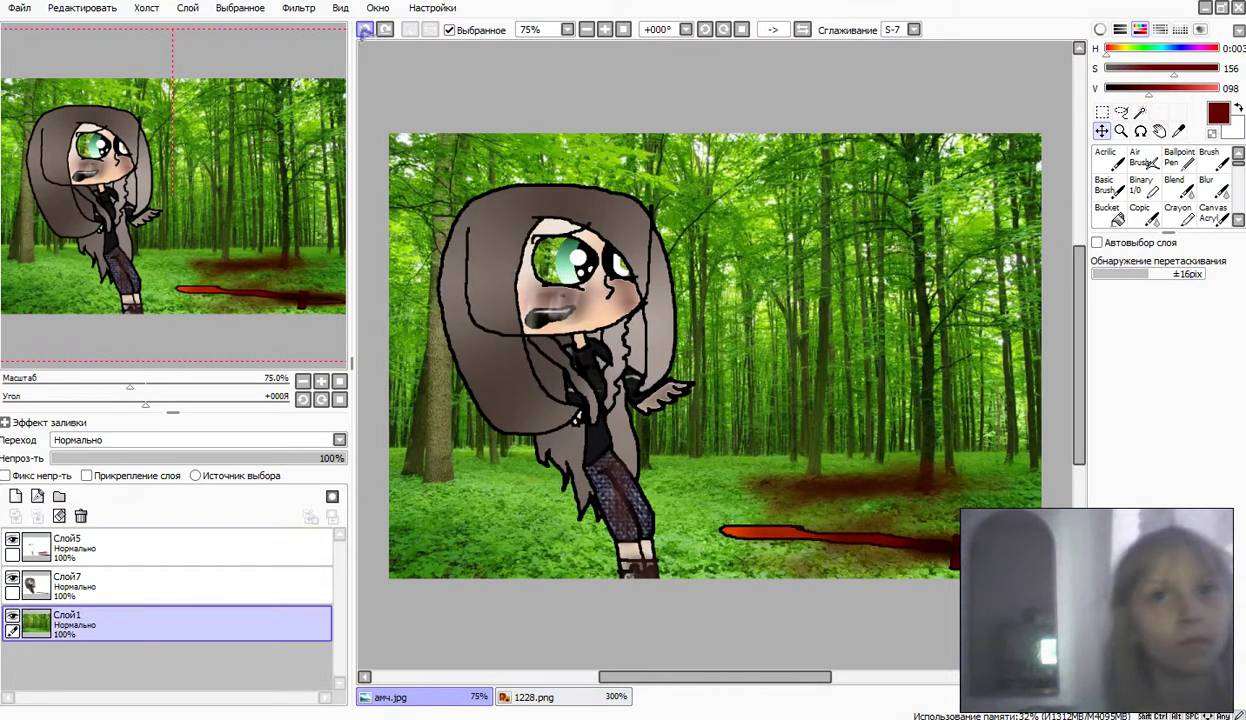
Step: Merge Слой5 at full opacity down into Слой7 and move the merged layer until the girl's hair meets the left canvas edge
click(58, 553)
click(37, 516)
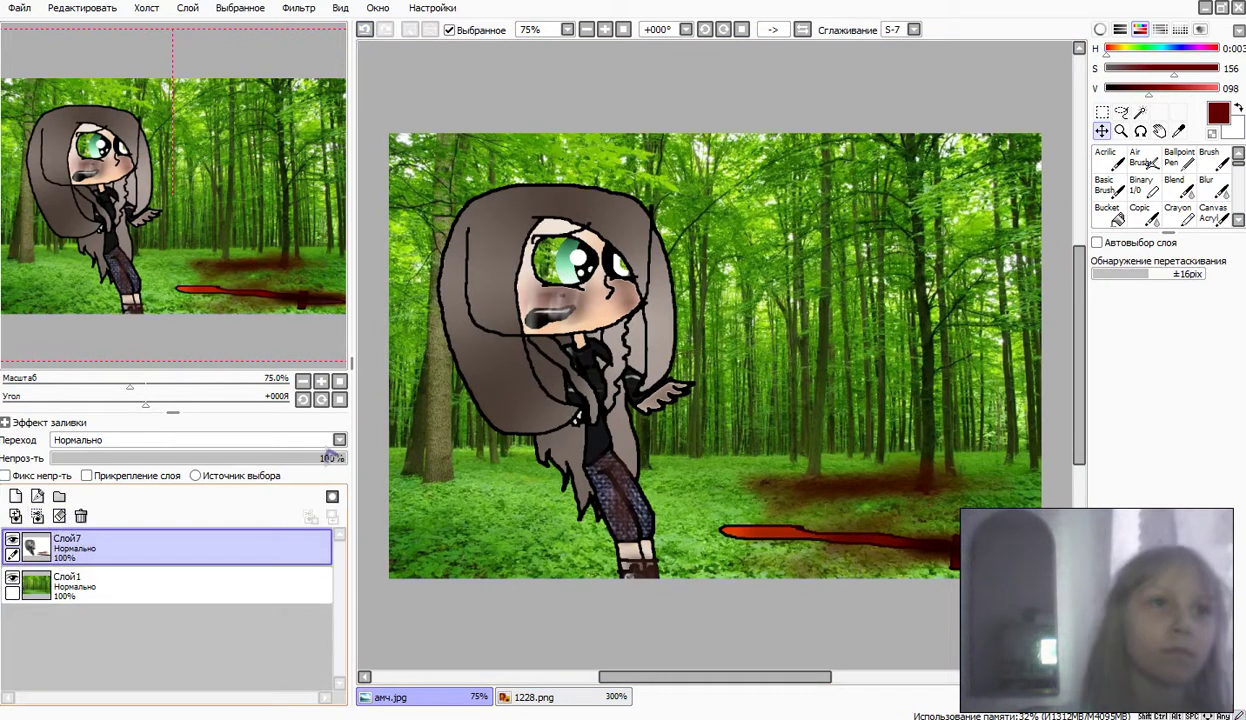
drag(520, 425, 465, 425)
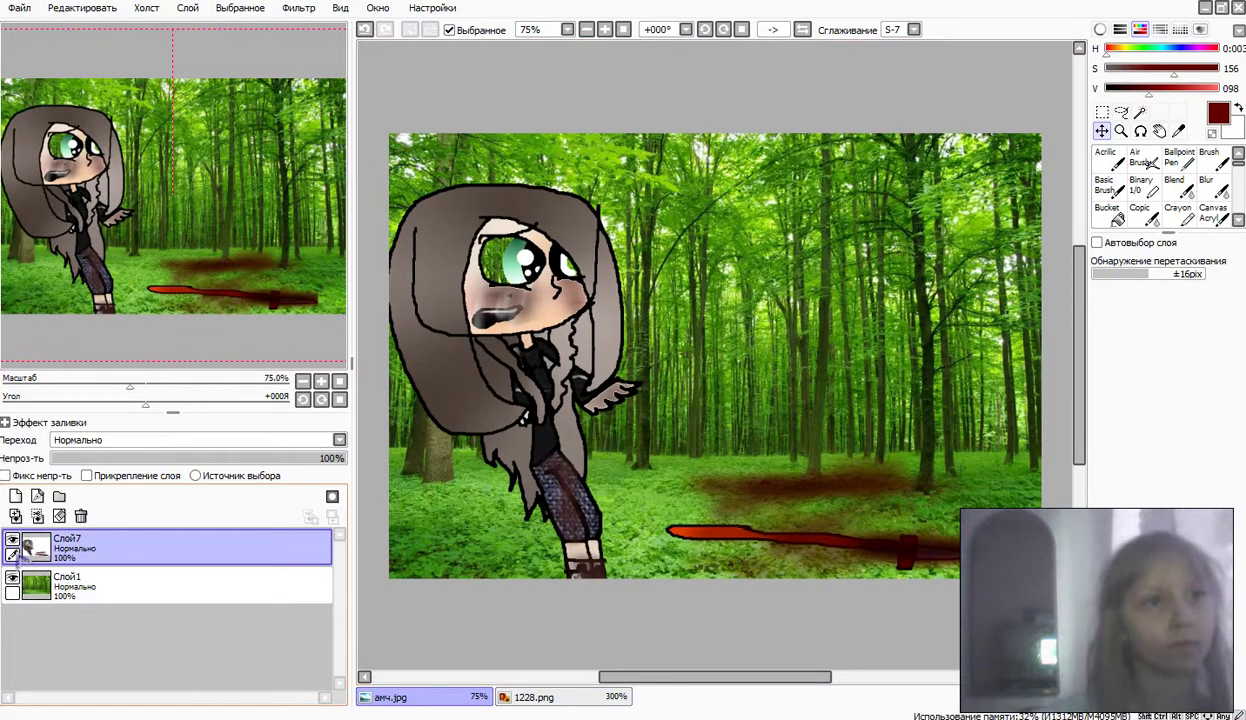
click(27, 587)
ctrl+click(12, 582)
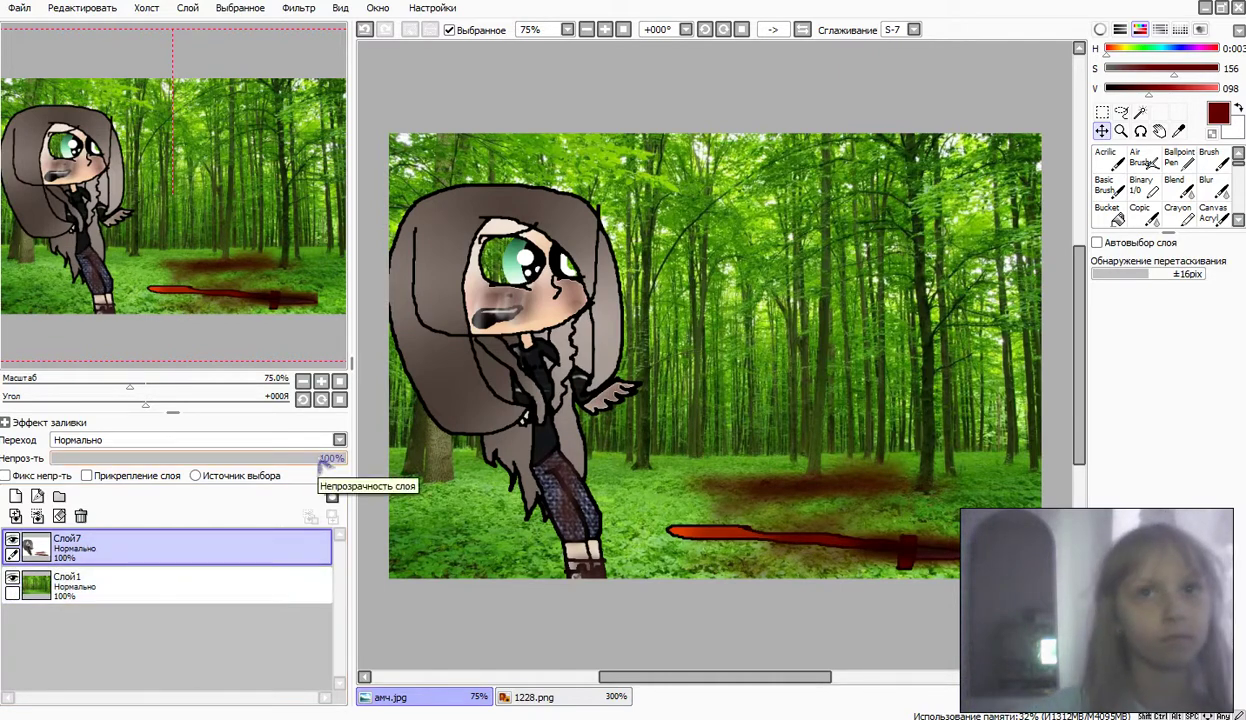
click(1210, 186)
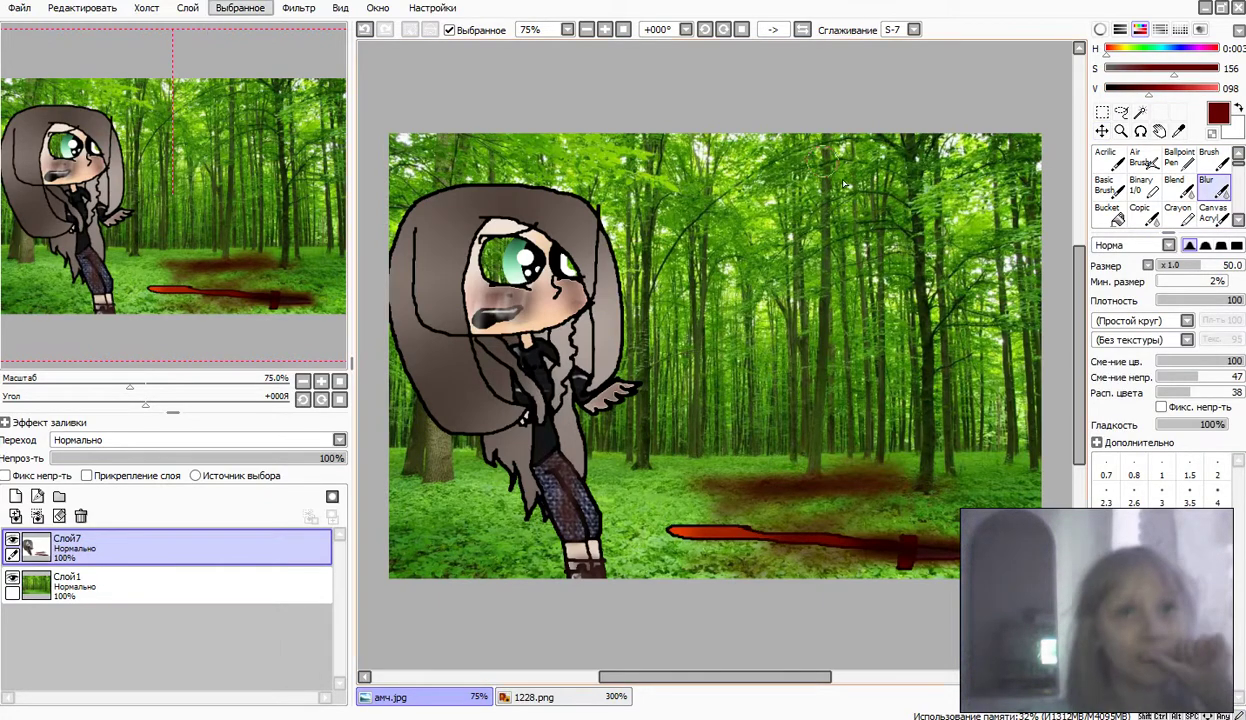
Step: Erase the forest showing through both of the girl's eyes on Слой1 with the transparent Binary pen at size 100
click(1141, 185)
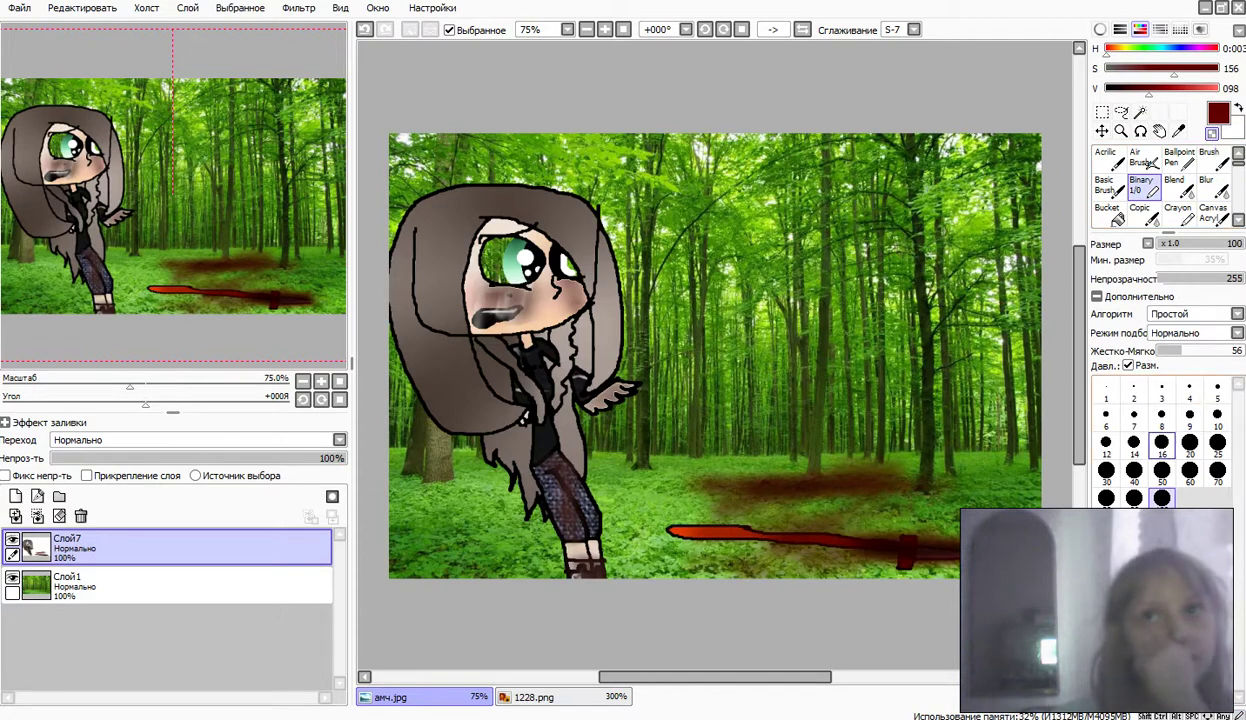
click(125, 586)
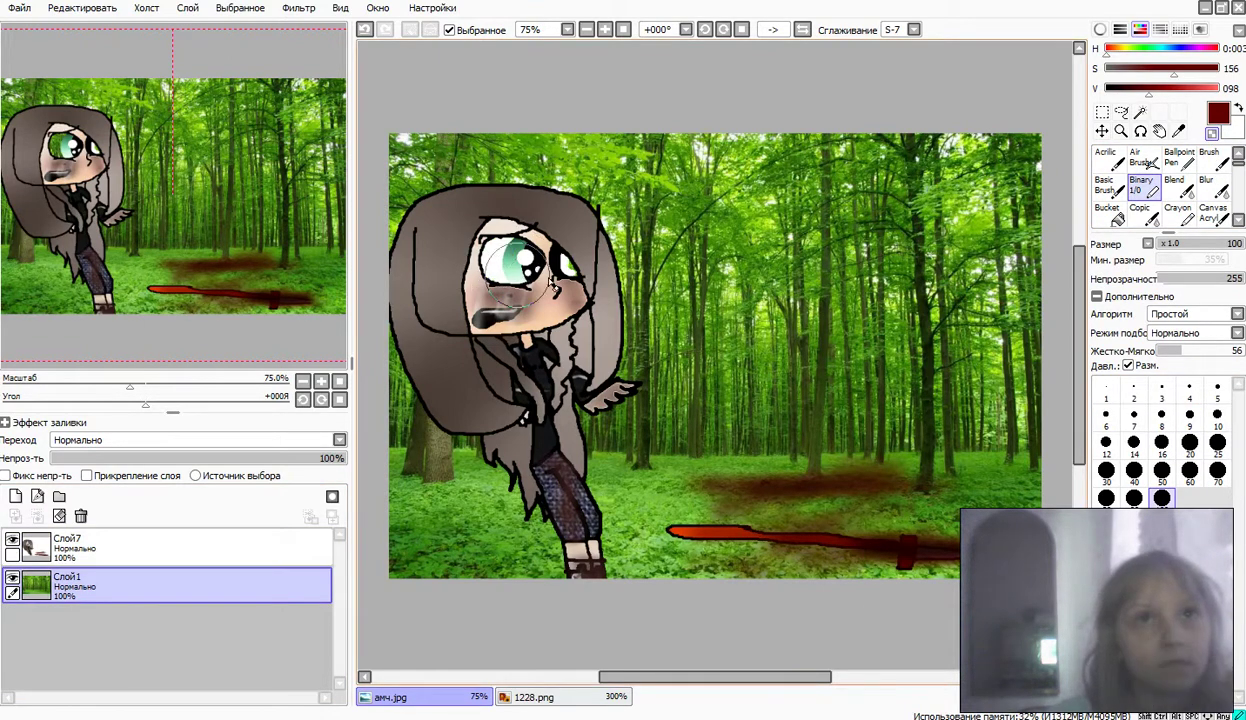
click(264, 718)
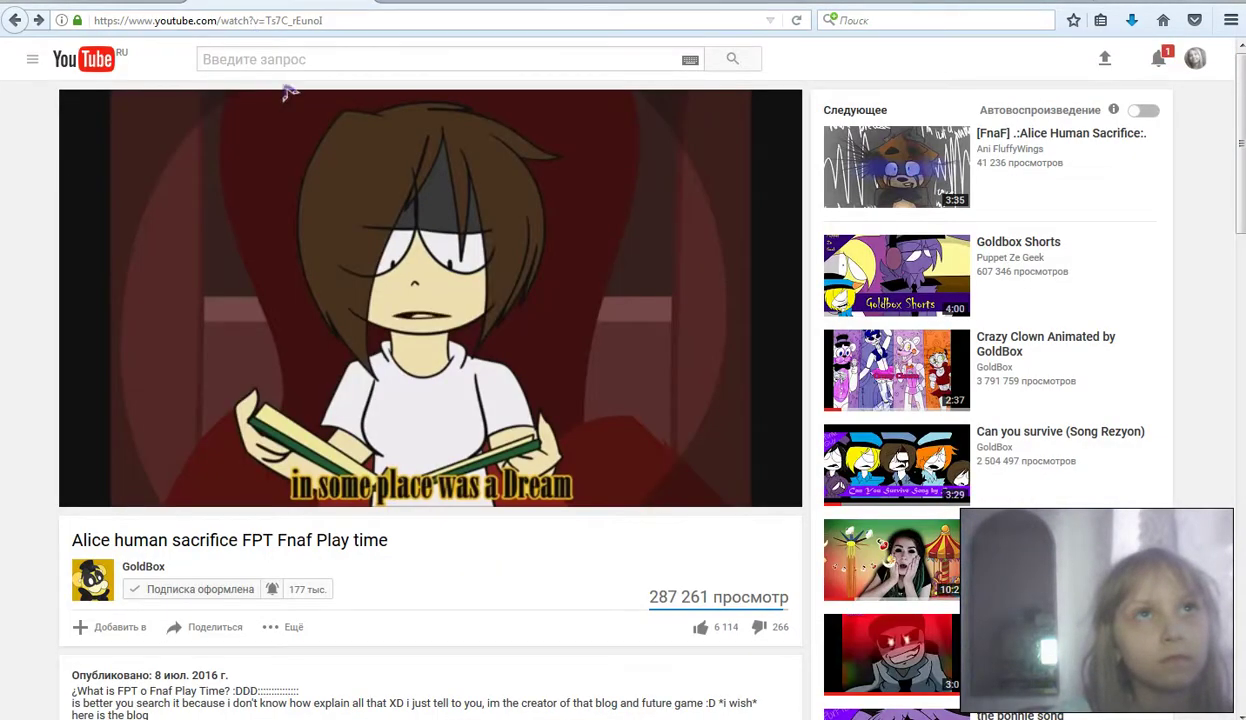
key(alt+Tab)
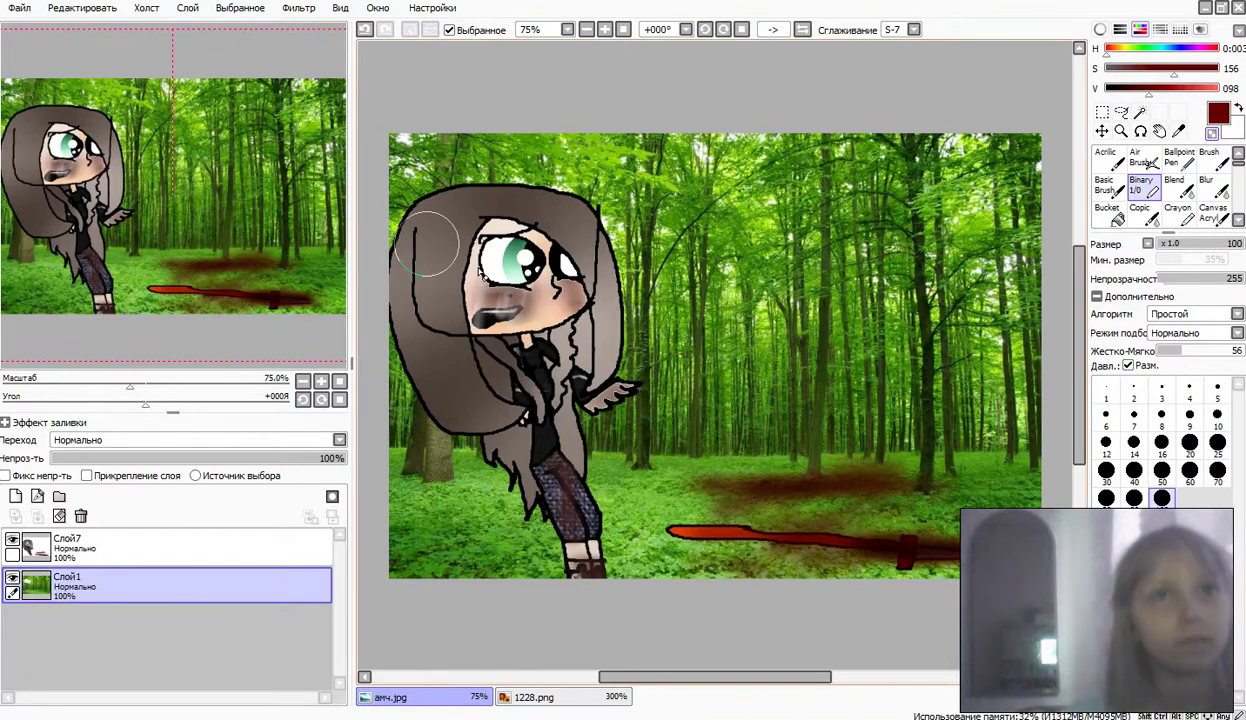
Step: Merge Слой7 down into the forest layer Слой1 and add a new empty layer above it
click(45, 540)
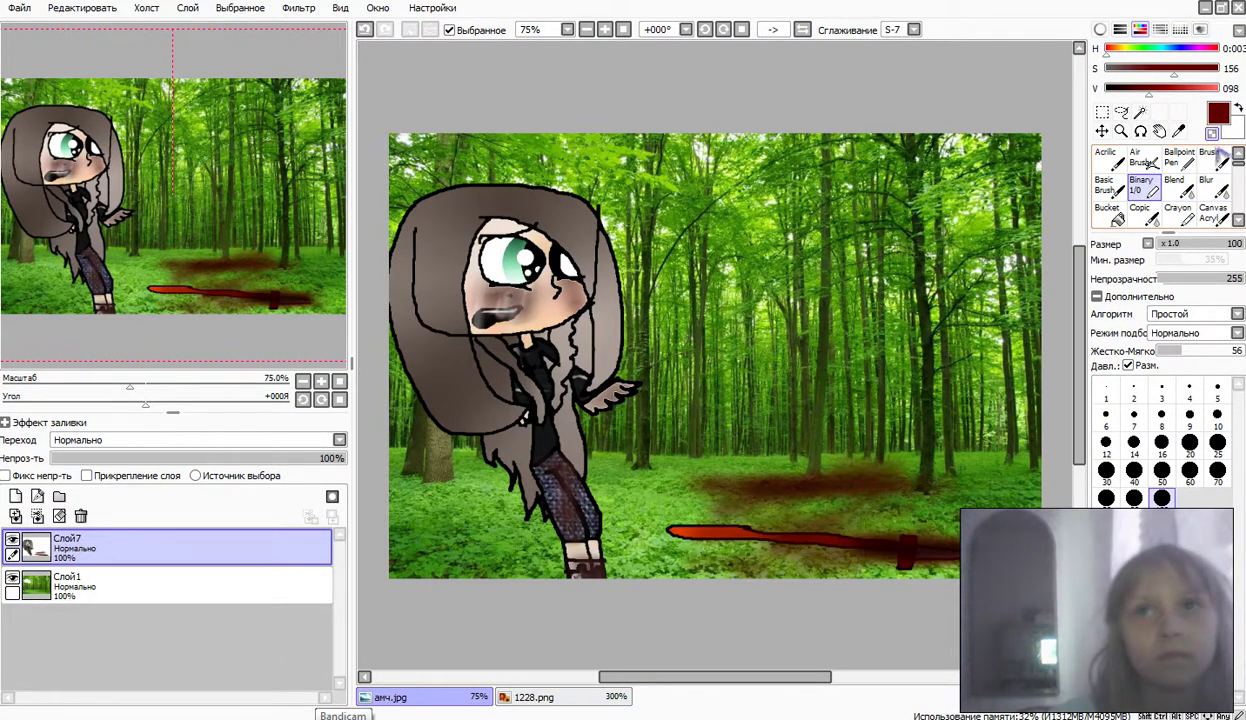
click(37, 516)
click(15, 496)
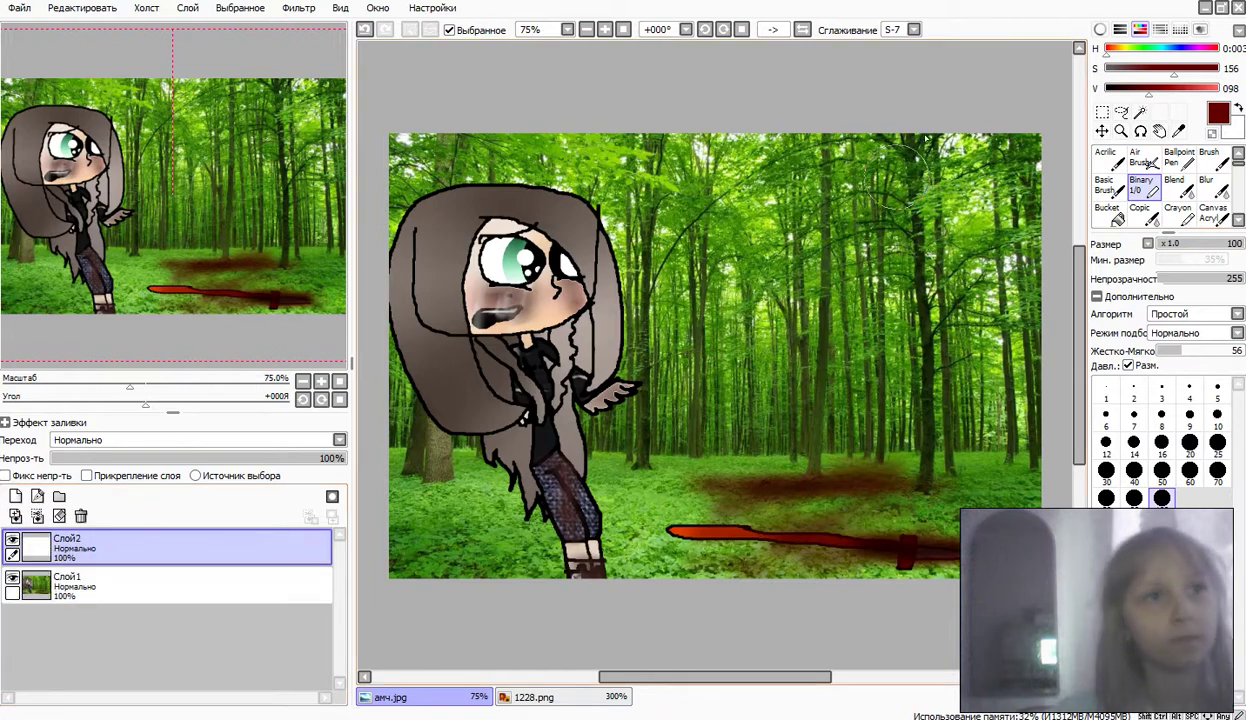
Step: Set the colour to black (V 0), try a thick Binary stroke across the girl's body on Слой2 and undo it
drag(1155, 90, 1102, 88)
mouse_move(373, 377)
mouse_down()
mouse_move(519, 396)
mouse_move(565, 430)
mouse_up()
click(1217, 443)
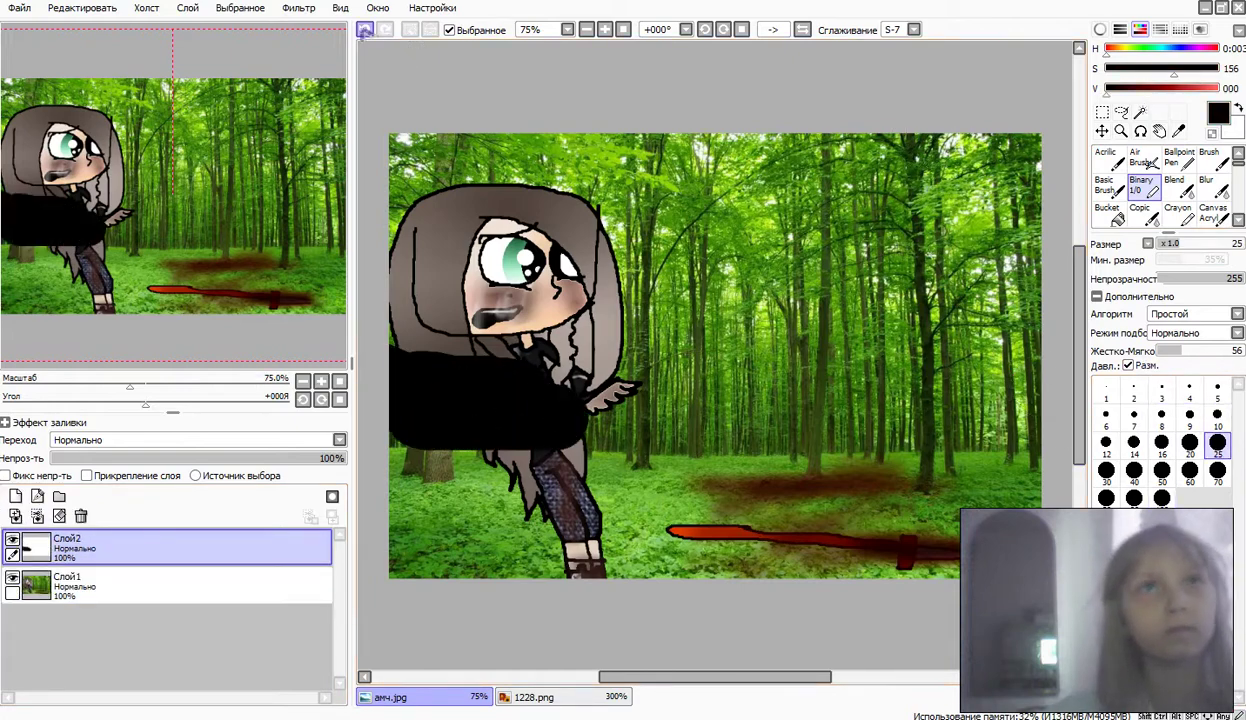
click(365, 29)
Step: Set the Binary pen to size 70, try black strokes over the girl's hair and undo them
click(1217, 472)
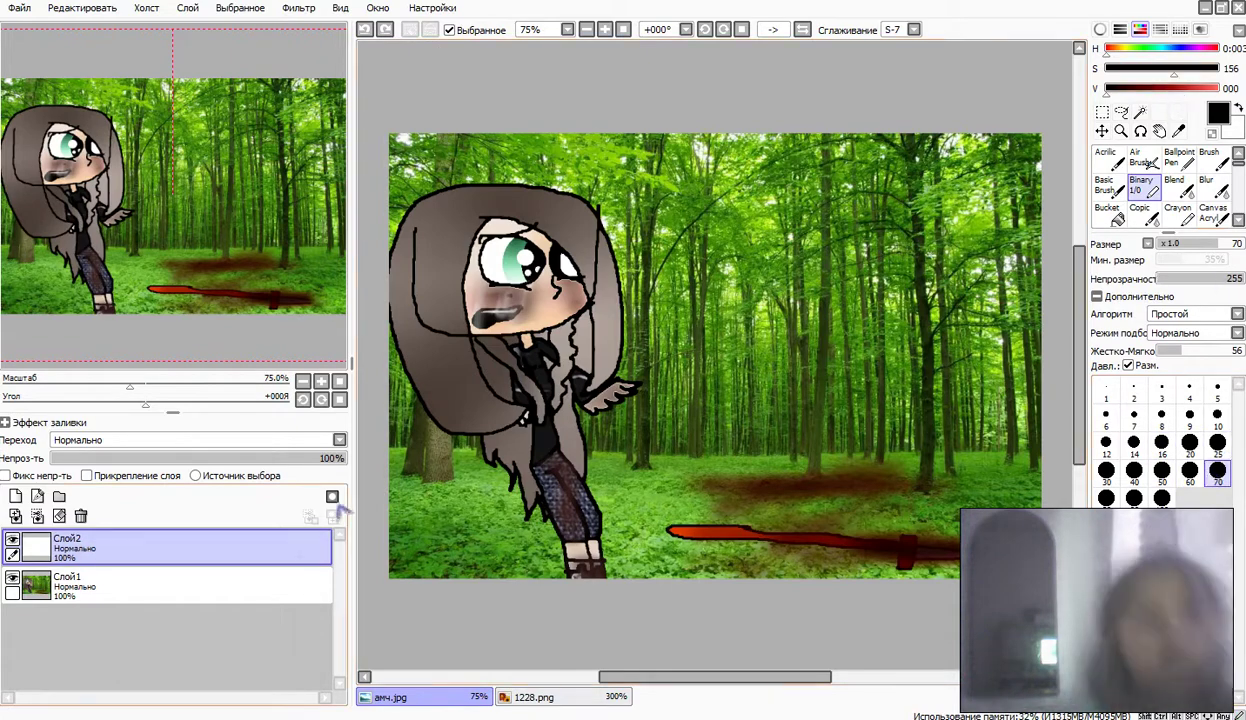
mouse_move(385, 400)
mouse_down()
mouse_move(600, 408)
mouse_move(396, 386)
mouse_move(600, 545)
mouse_move(389, 389)
mouse_move(570, 320)
mouse_move(400, 300)
mouse_up()
click(365, 30)
click(365, 30)
click(365, 30)
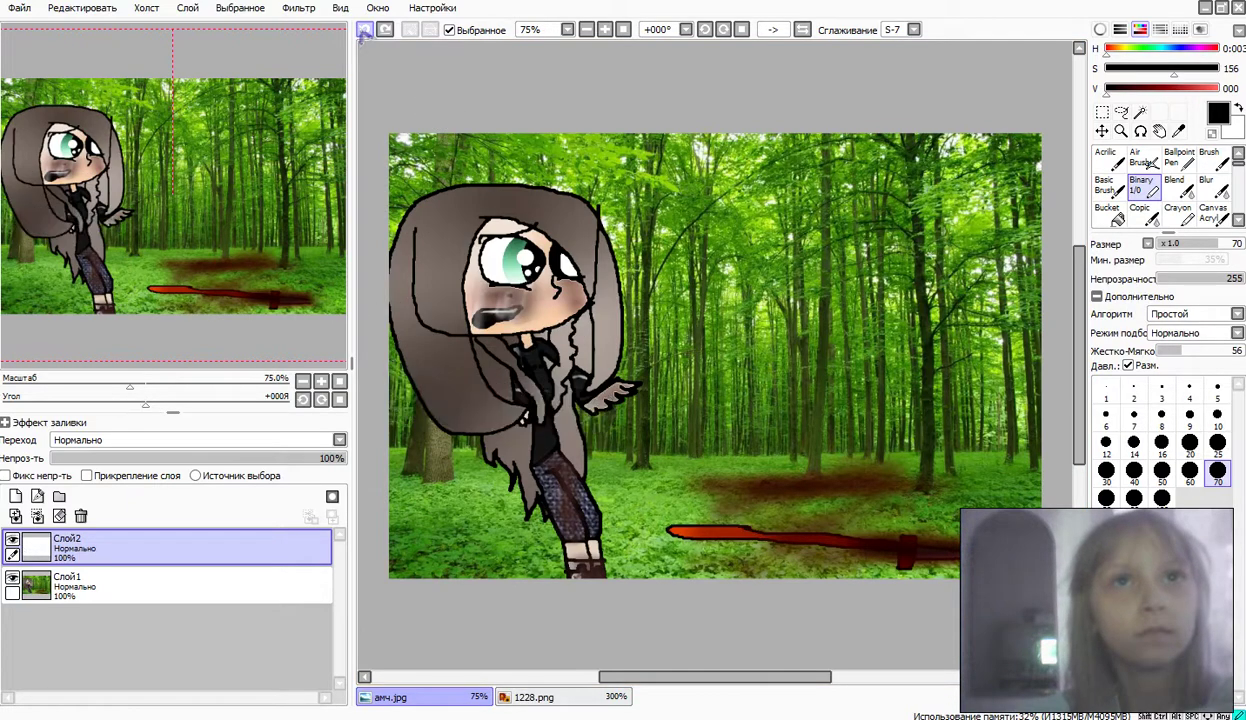
Step: Paint a large black hand shape with thick fingers around the girl on Слой2, using the Binary pen at size 70
mouse_move(380, 380)
mouse_down()
mouse_move(562, 401)
mouse_move(622, 365)
mouse_move(379, 385)
mouse_move(477, 470)
mouse_move(510, 437)
mouse_up()
mouse_move(365, 380)
mouse_down()
mouse_move(619, 317)
mouse_move(406, 362)
mouse_move(363, 358)
mouse_move(397, 358)
mouse_move(428, 458)
mouse_move(517, 550)
mouse_move(591, 567)
mouse_move(382, 458)
mouse_move(362, 417)
mouse_up()
mouse_move(466, 484)
mouse_down()
mouse_move(411, 467)
mouse_move(442, 604)
mouse_move(383, 497)
mouse_move(406, 174)
mouse_move(567, 186)
mouse_move(566, 203)
mouse_move(410, 183)
mouse_up()
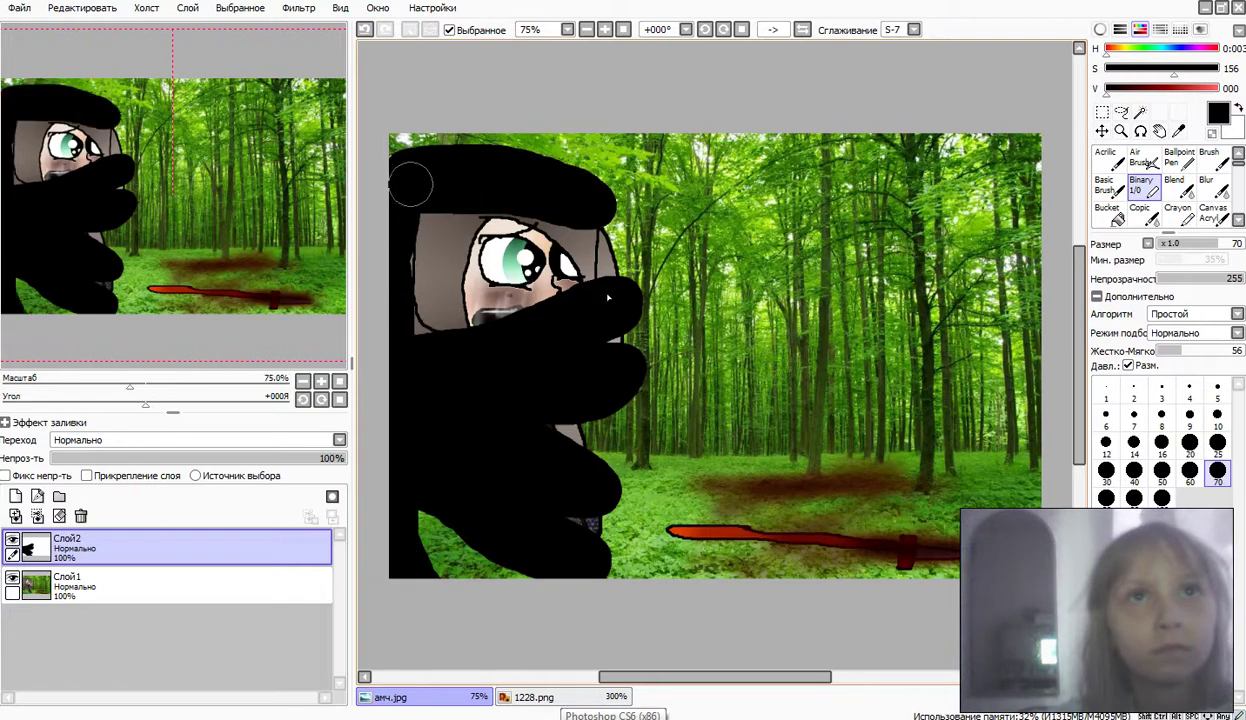
click(1139, 112)
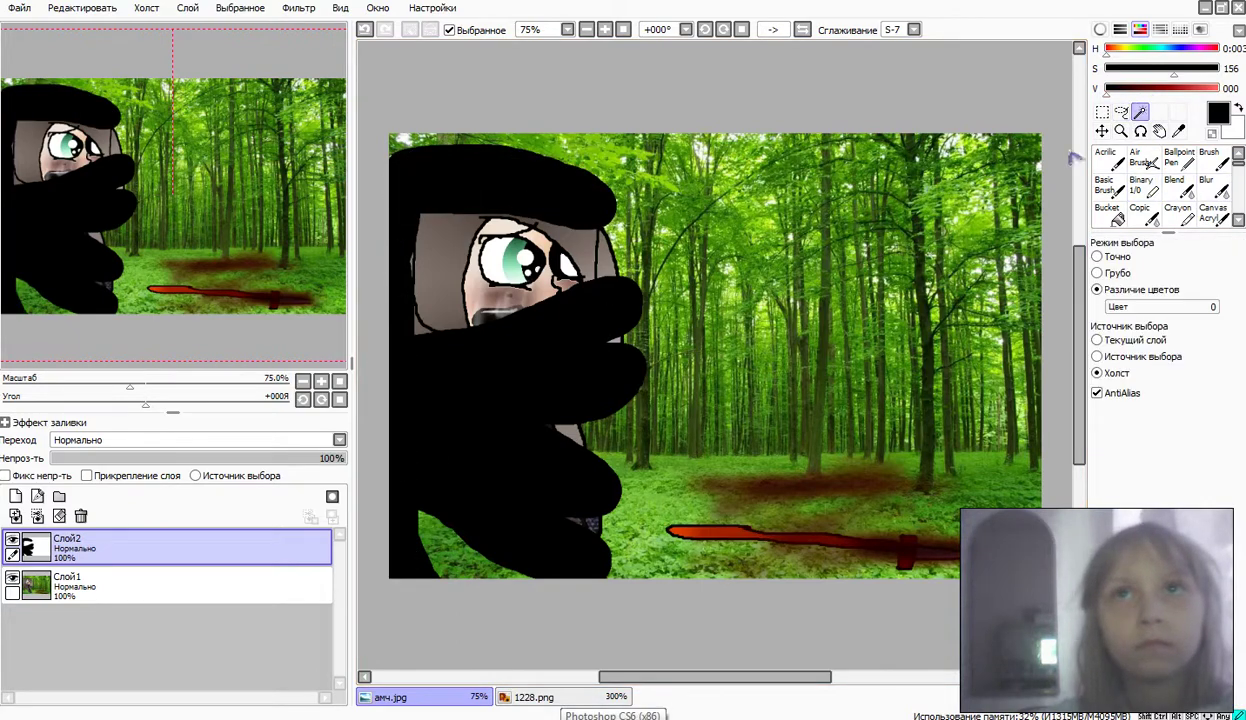
click(618, 374)
click(1141, 185)
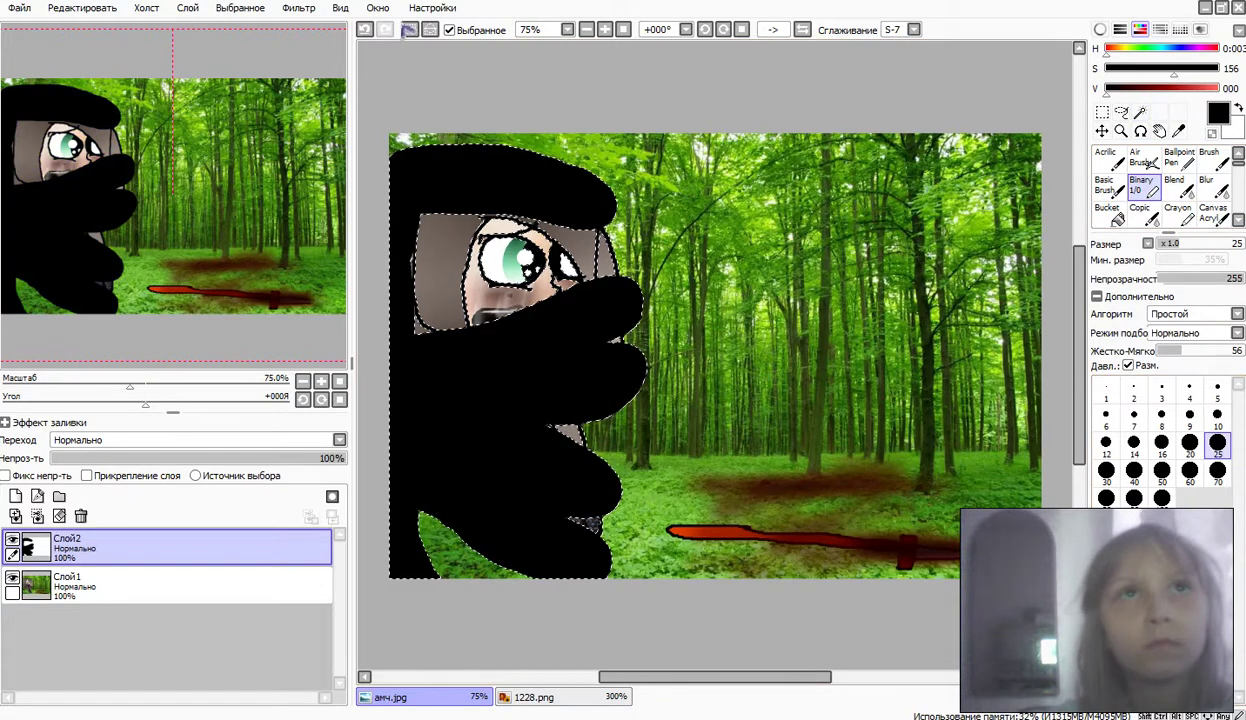
key(ctrl+d)
Step: Set the colour to bright purple (V 255) and fill the black hand shape with the Bucket on a new layer Слой3
click(1216, 88)
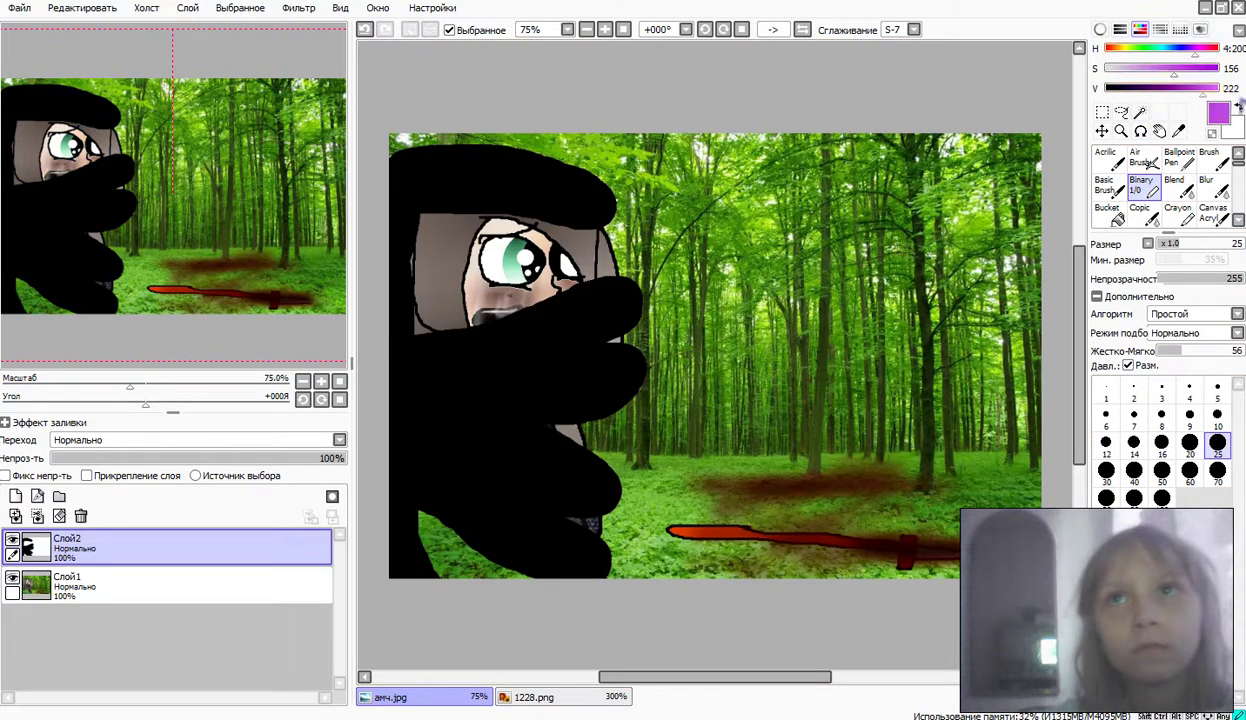
click(15, 497)
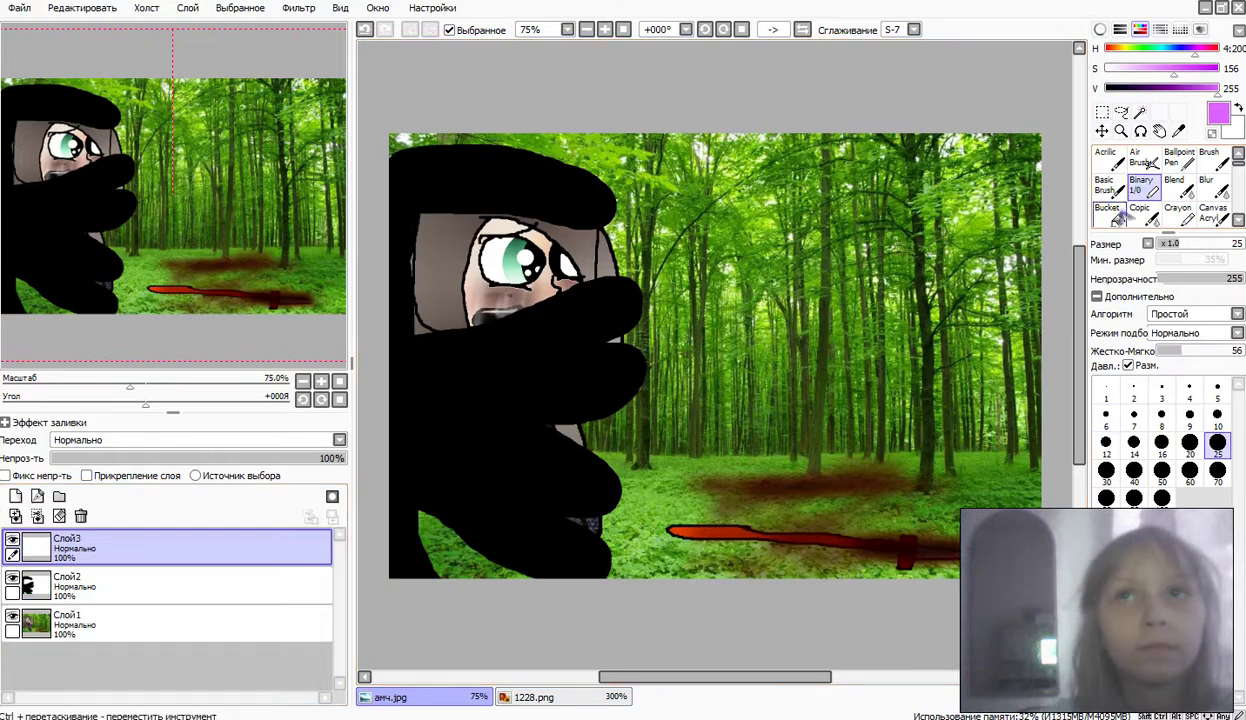
click(1112, 214)
click(563, 198)
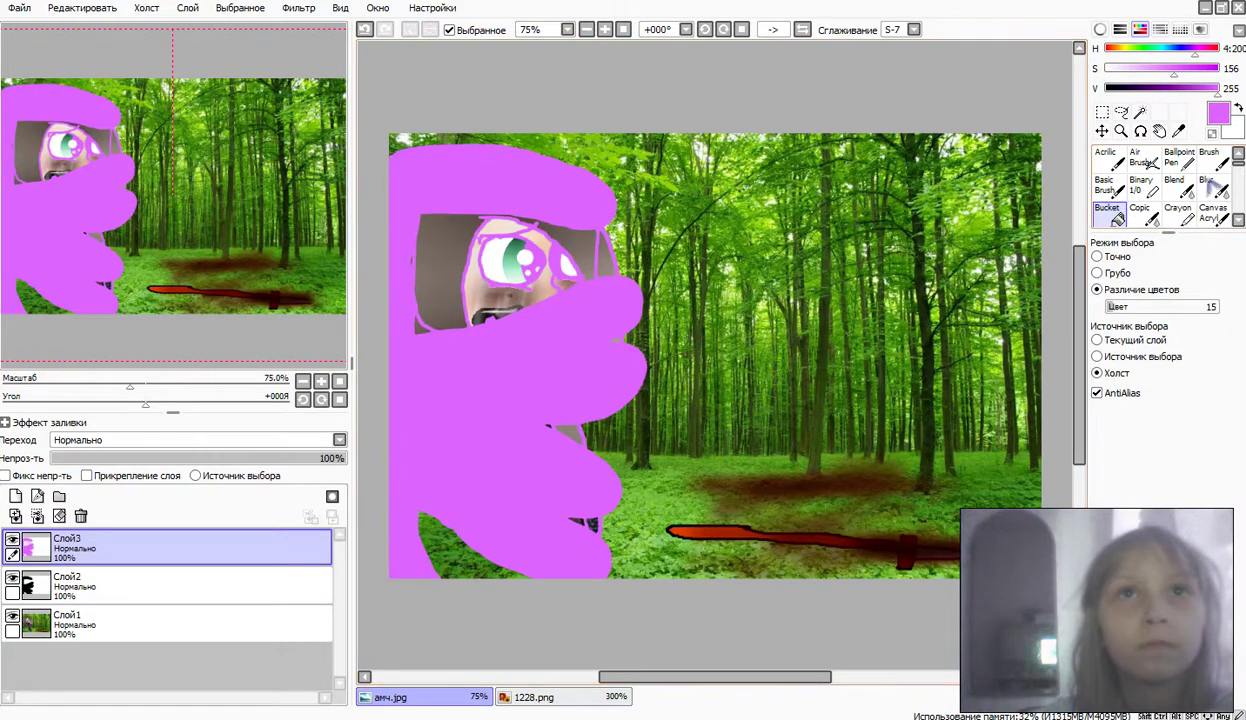
Step: Soften the purple fill on Слой3 with the Blur tool, enlarging it to size 120, and set the layer's opacity to 87%
click(1140, 186)
click(1210, 186)
mouse_move(430, 194)
mouse_down()
mouse_move(590, 210)
mouse_move(420, 195)
mouse_move(440, 165)
mouse_move(630, 300)
mouse_move(620, 348)
mouse_up()
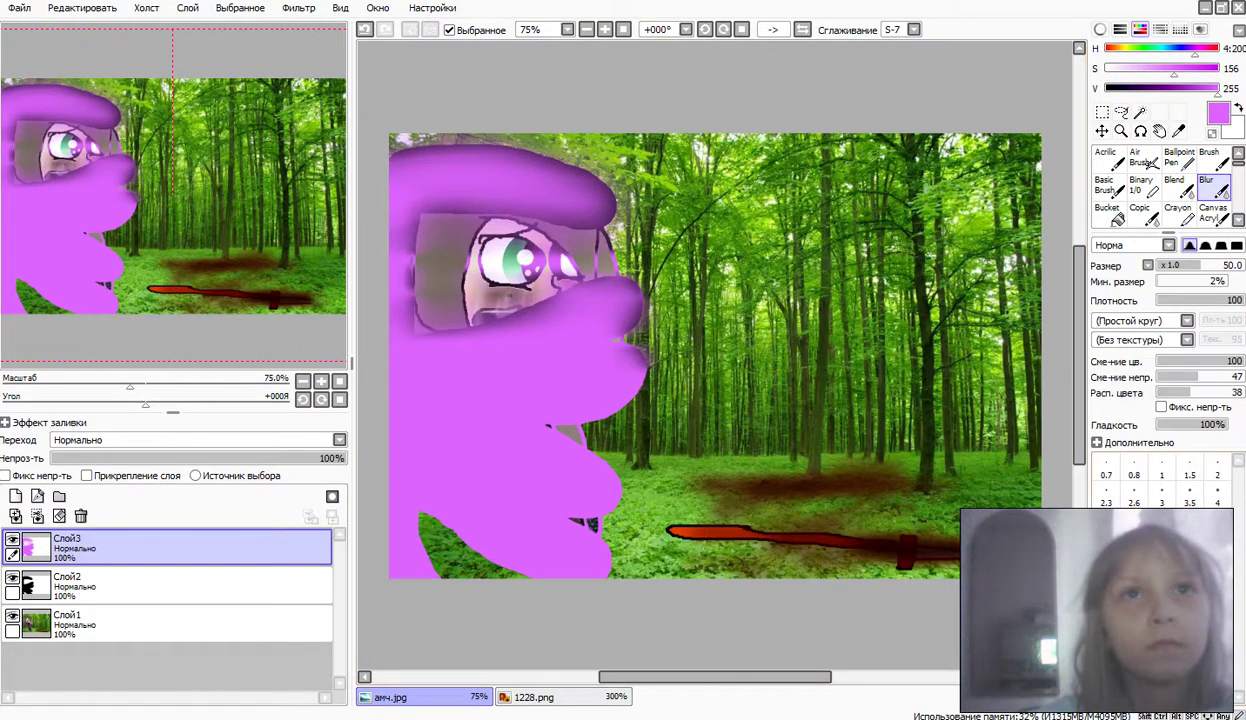
click(1217, 610)
mouse_move(752, 517)
mouse_down()
mouse_move(590, 540)
mouse_move(585, 407)
mouse_move(440, 275)
mouse_move(598, 140)
mouse_move(601, 437)
mouse_move(737, 391)
mouse_move(500, 300)
mouse_move(470, 250)
mouse_move(470, 470)
mouse_move(655, 560)
mouse_up()
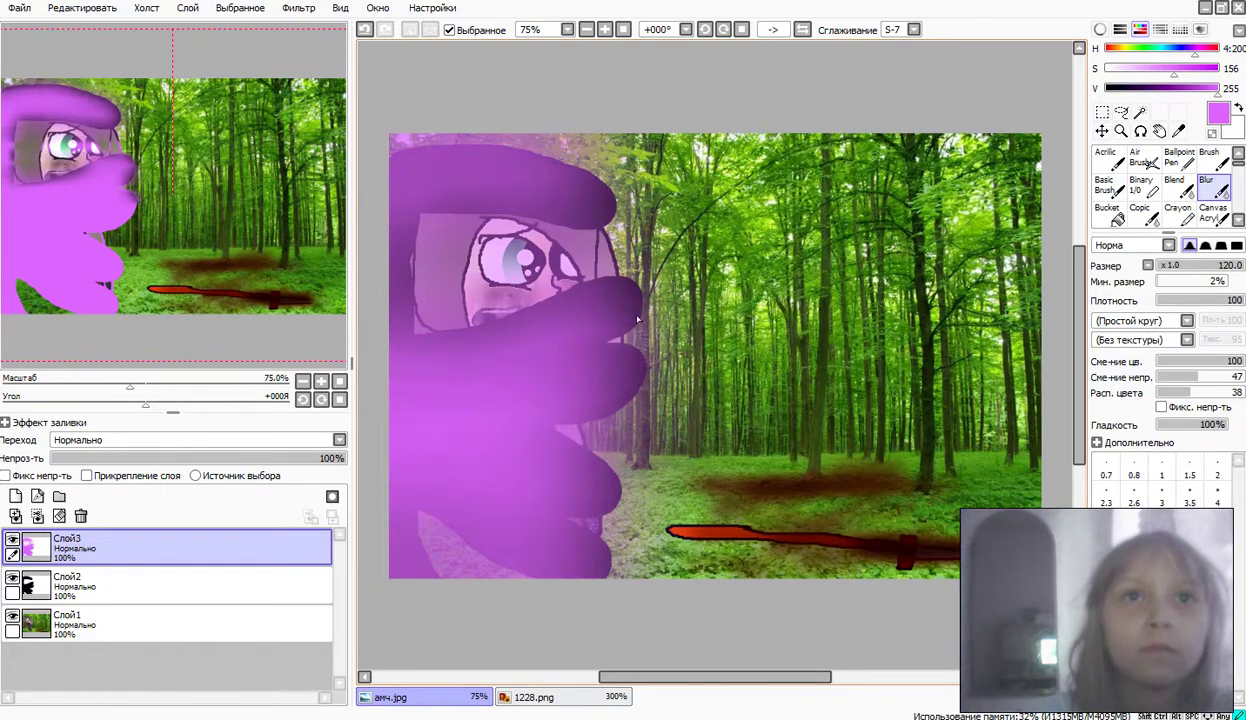
drag(637, 319, 560, 330)
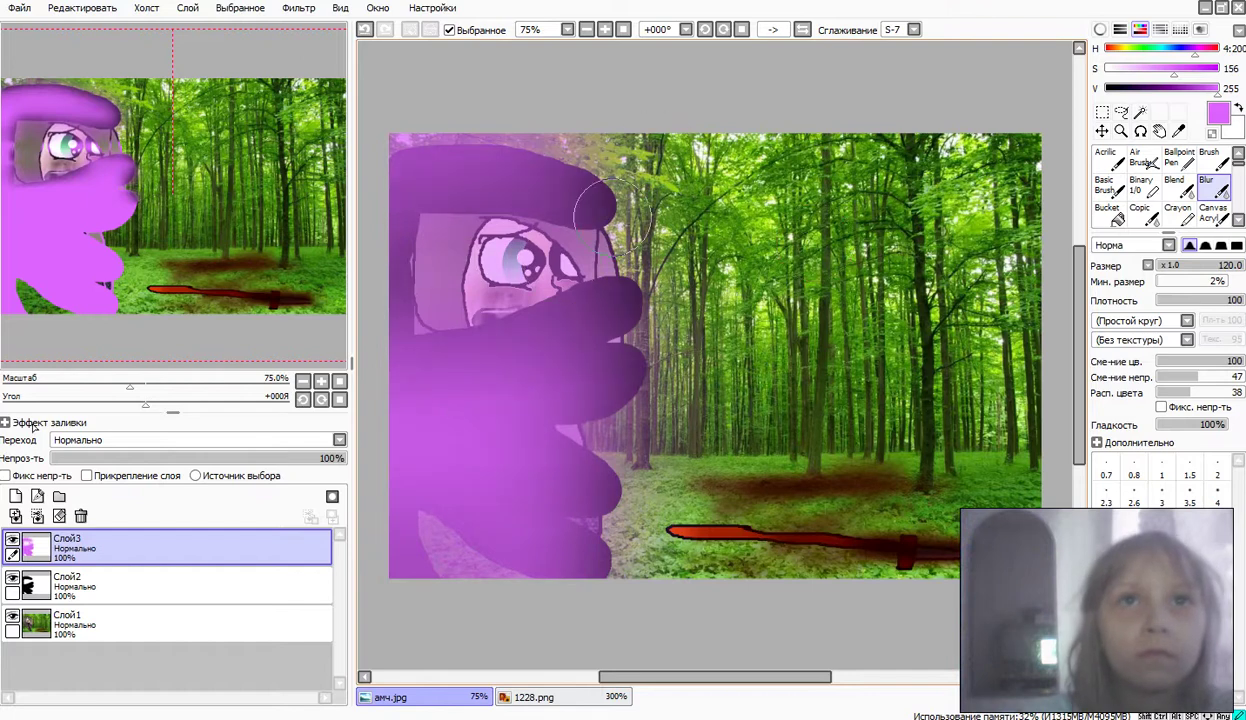
drag(330, 457, 302, 457)
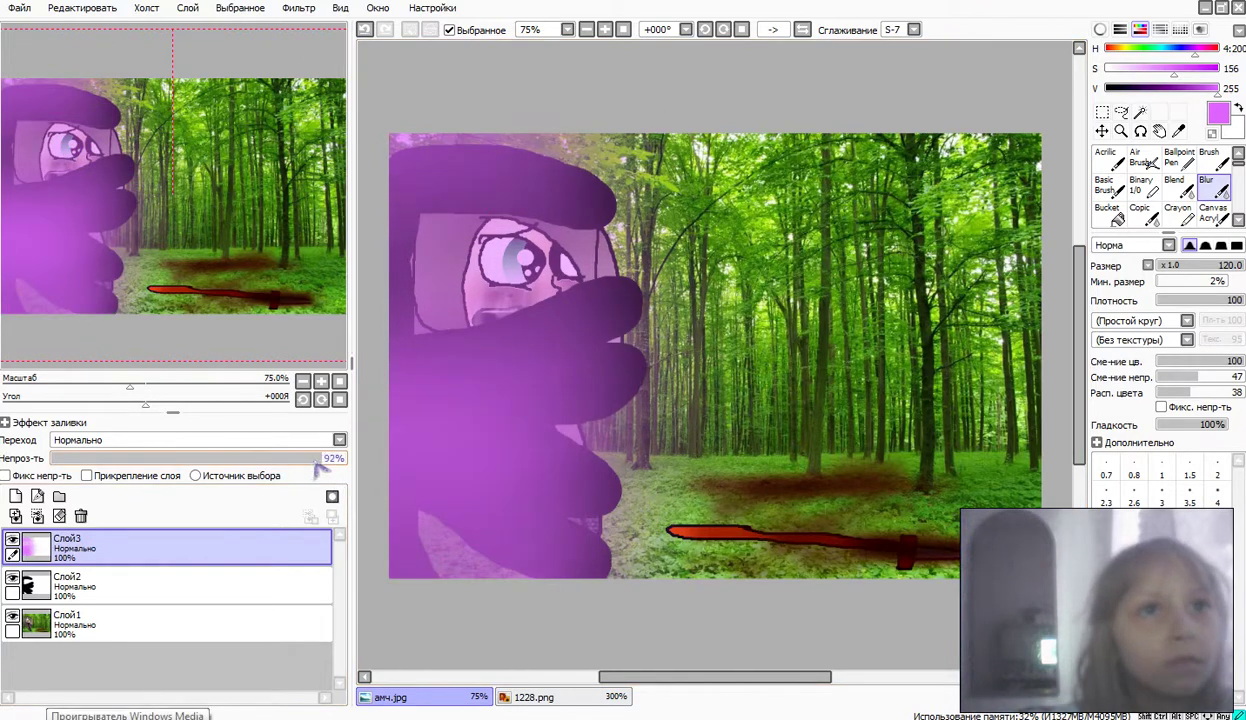
Step: Shade the hand and girl on a new layer Слой4 with a dark red Air Brush (H 0, S 255, V 98) at size 120
click(16, 496)
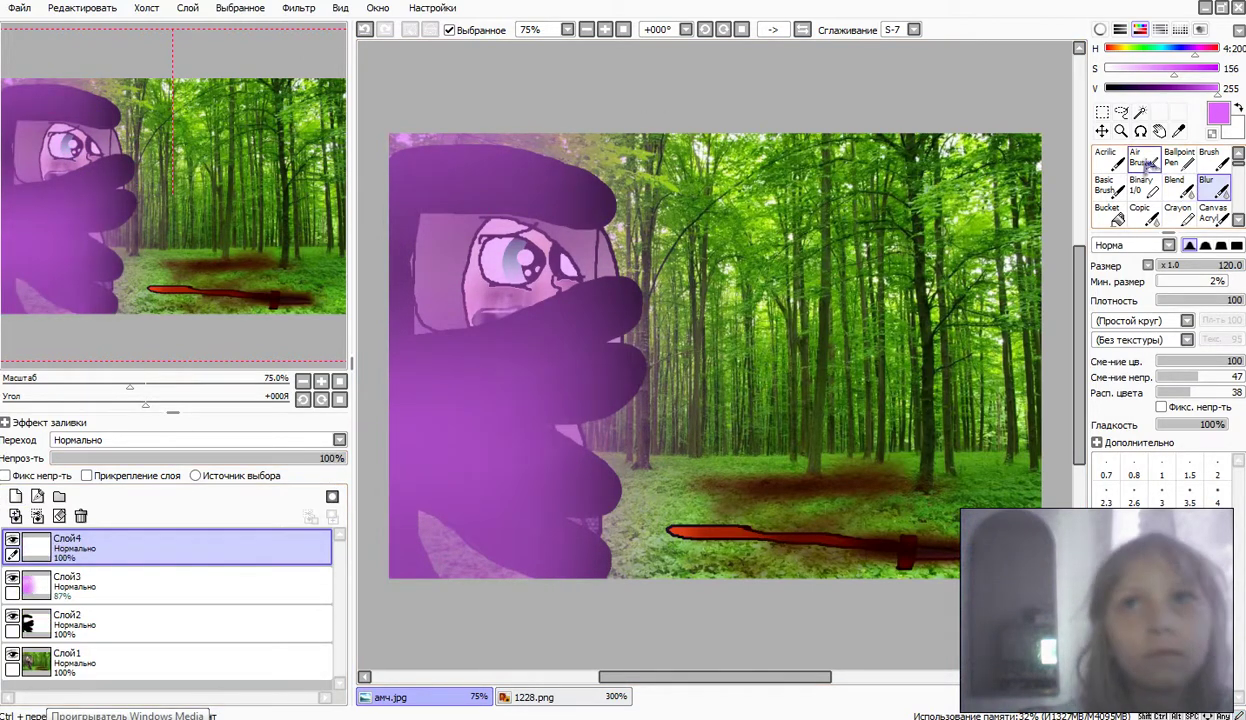
click(1142, 158)
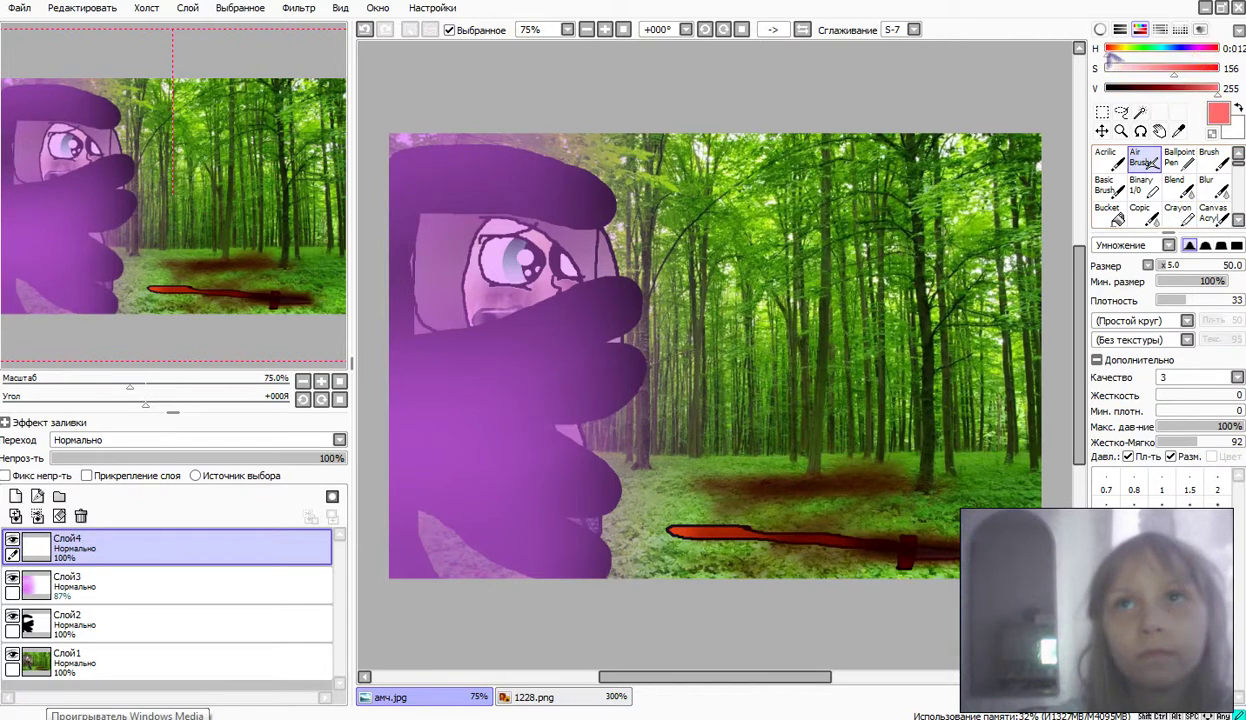
drag(1174, 68, 1240, 84)
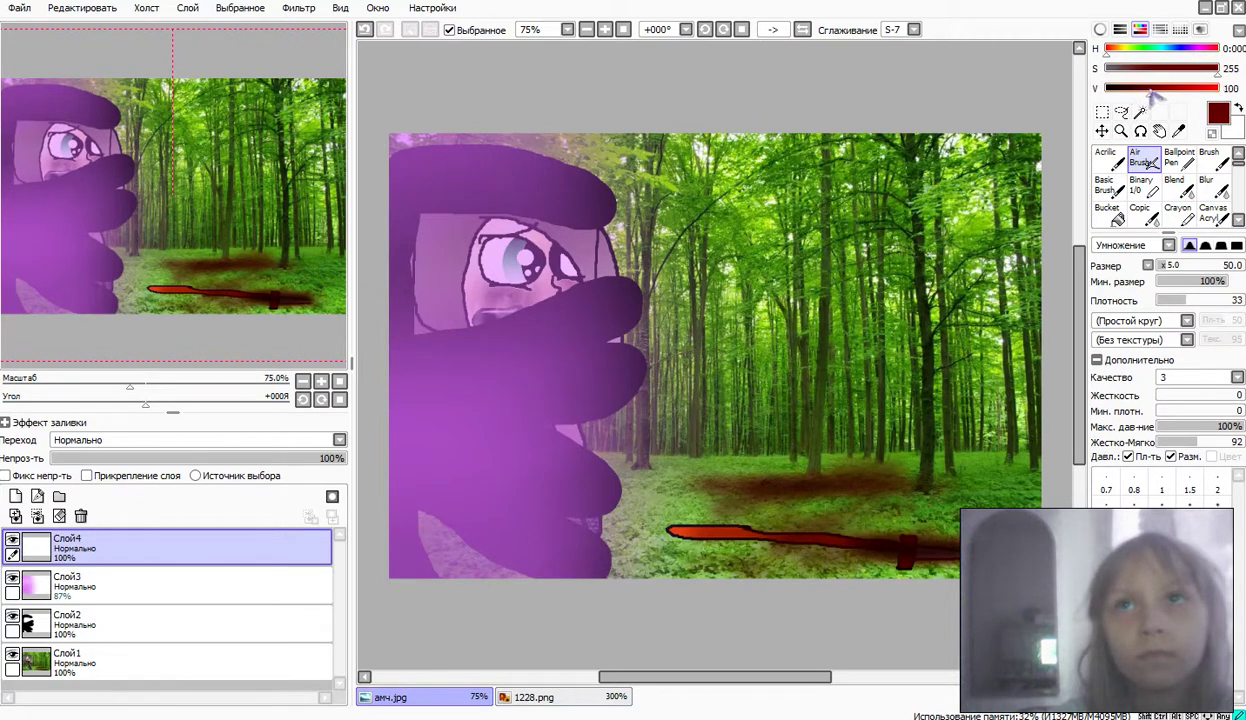
mouse_move(560, 210)
mouse_down()
mouse_move(389, 278)
mouse_move(393, 490)
mouse_move(620, 515)
mouse_move(412, 467)
mouse_move(420, 360)
mouse_move(516, 150)
mouse_move(450, 280)
mouse_move(620, 460)
mouse_move(412, 576)
mouse_move(293, 412)
mouse_move(495, 209)
mouse_move(430, 180)
mouse_move(440, 300)
mouse_move(408, 571)
mouse_up()
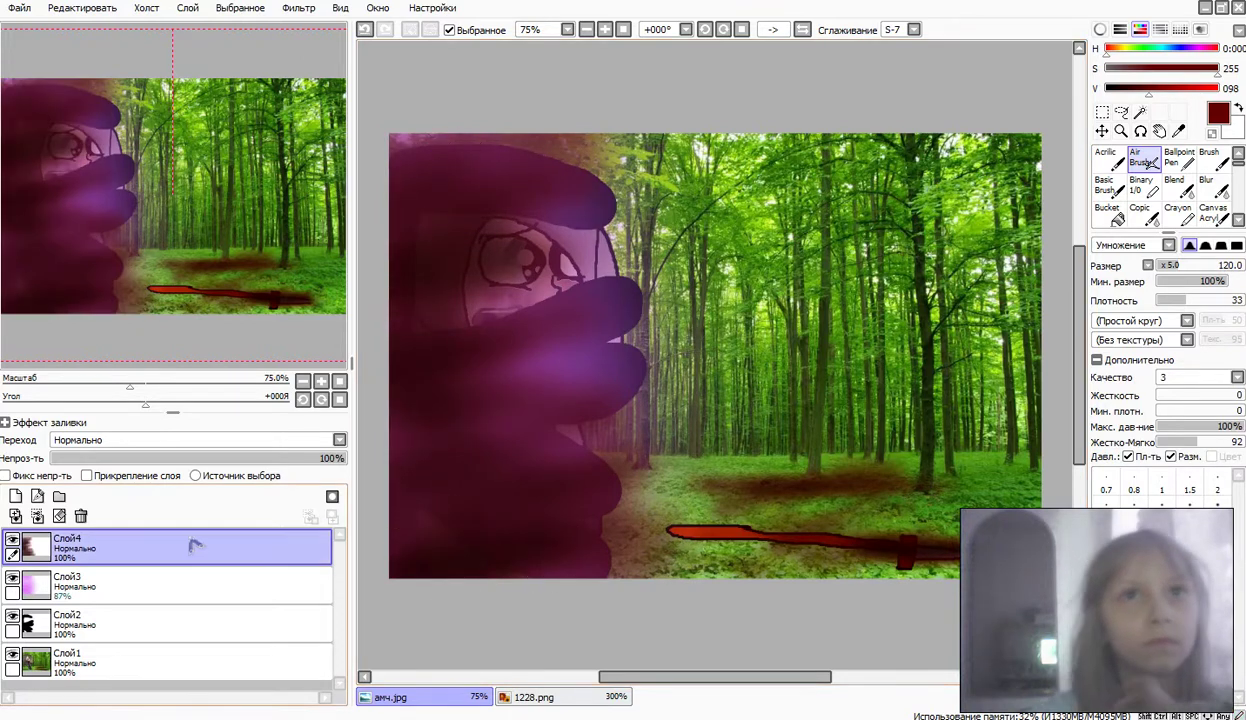
Step: Lower the opacity of Слой4 to 68% and Слой3 to about 41%, and merge all layers down into Слой1
drag(335, 458, 175, 460)
click(178, 580)
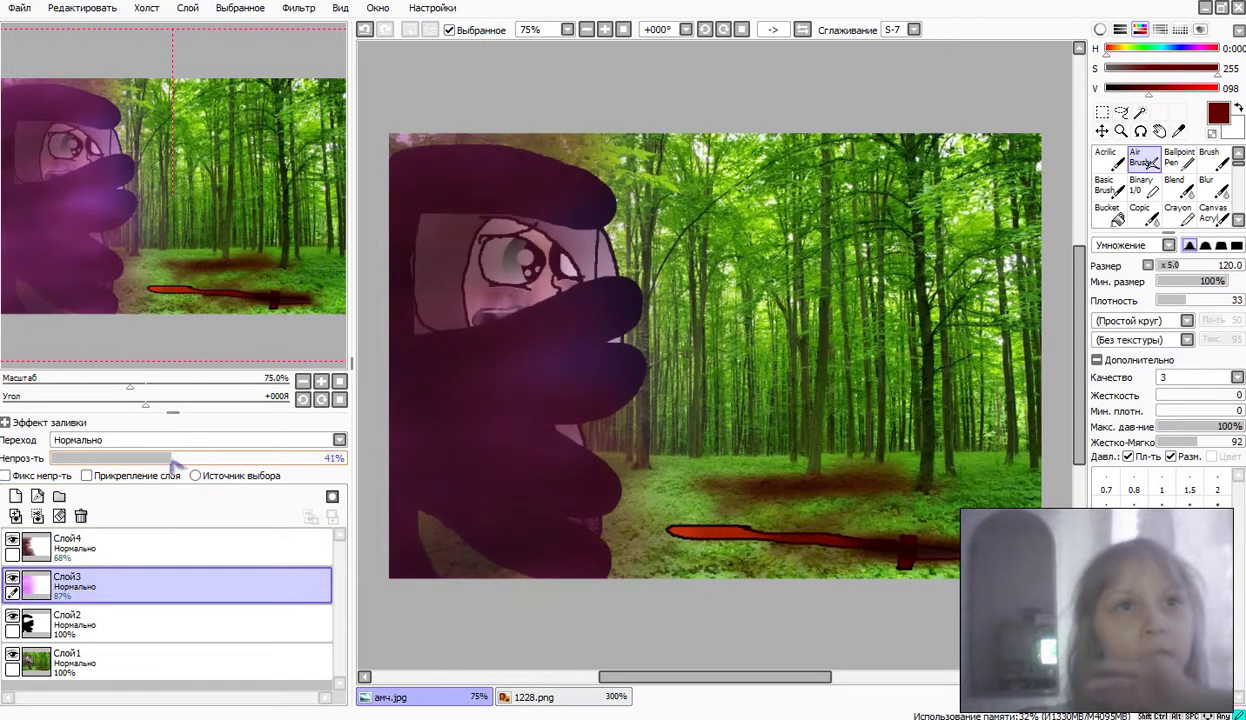
click(140, 545)
click(37, 517)
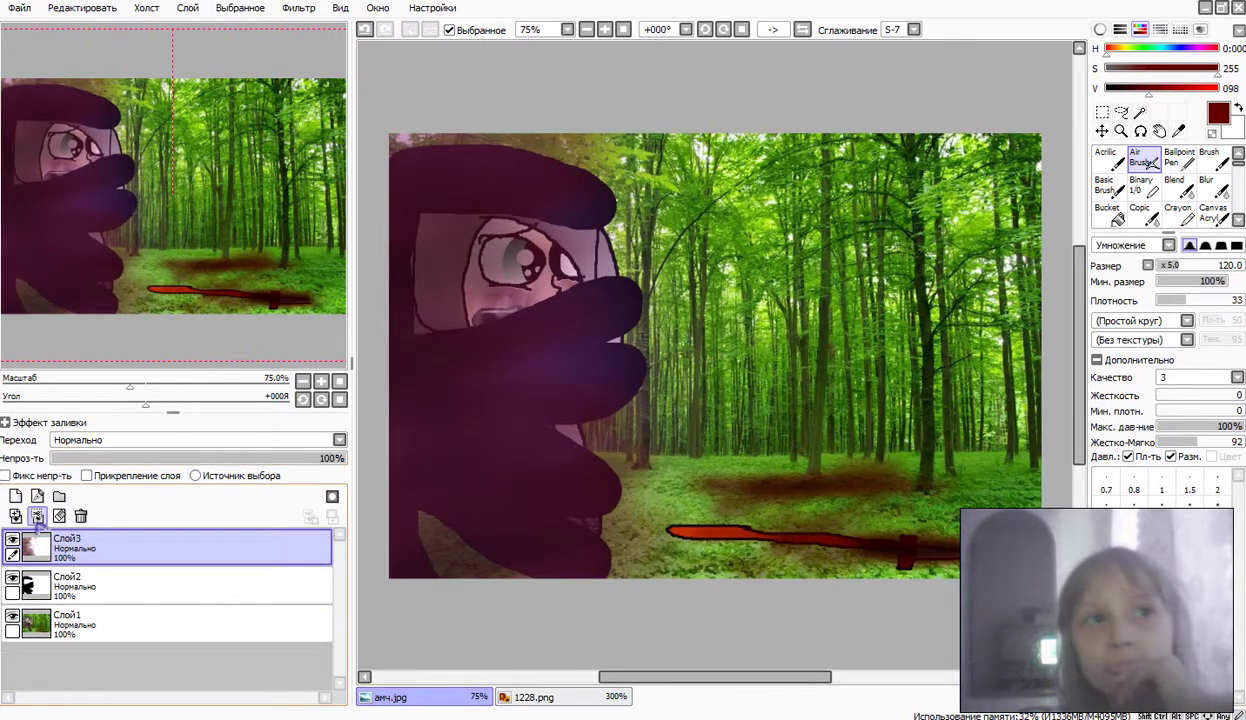
click(37, 517)
click(37, 516)
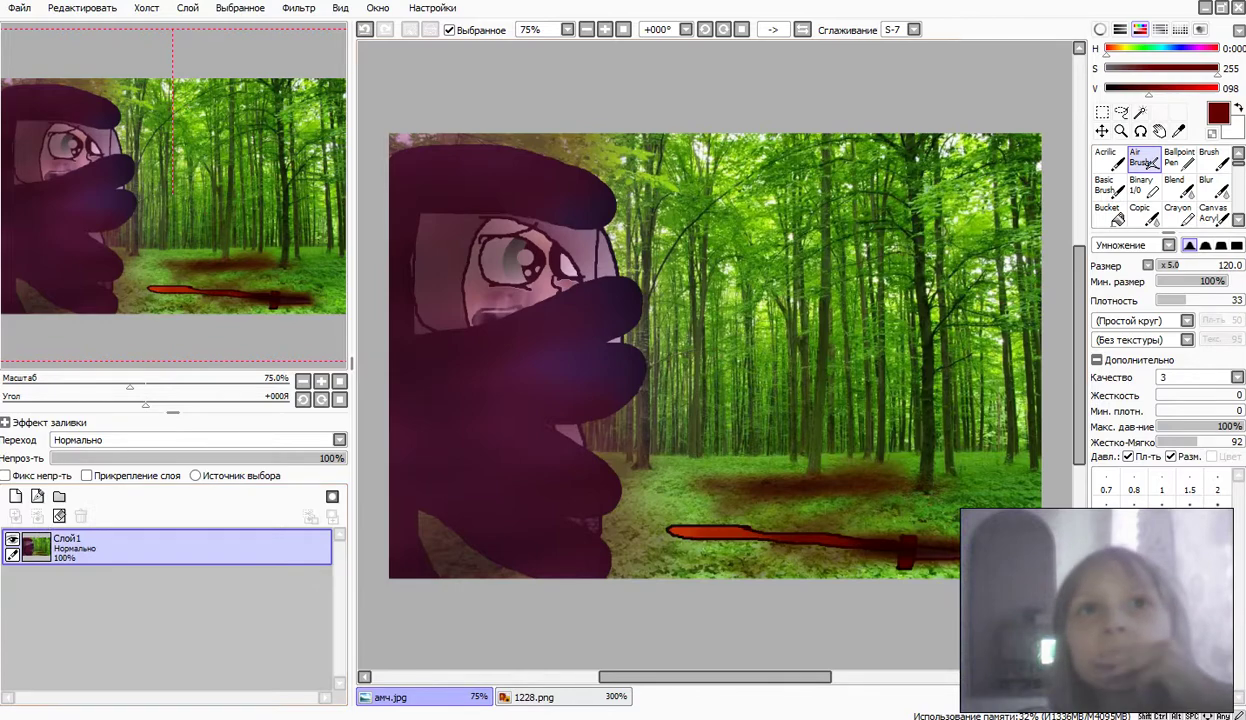
Step: Adjust the merged image's brightness to +11, contrast to +11 and colour depth to +19
click(297, 8)
click(320, 48)
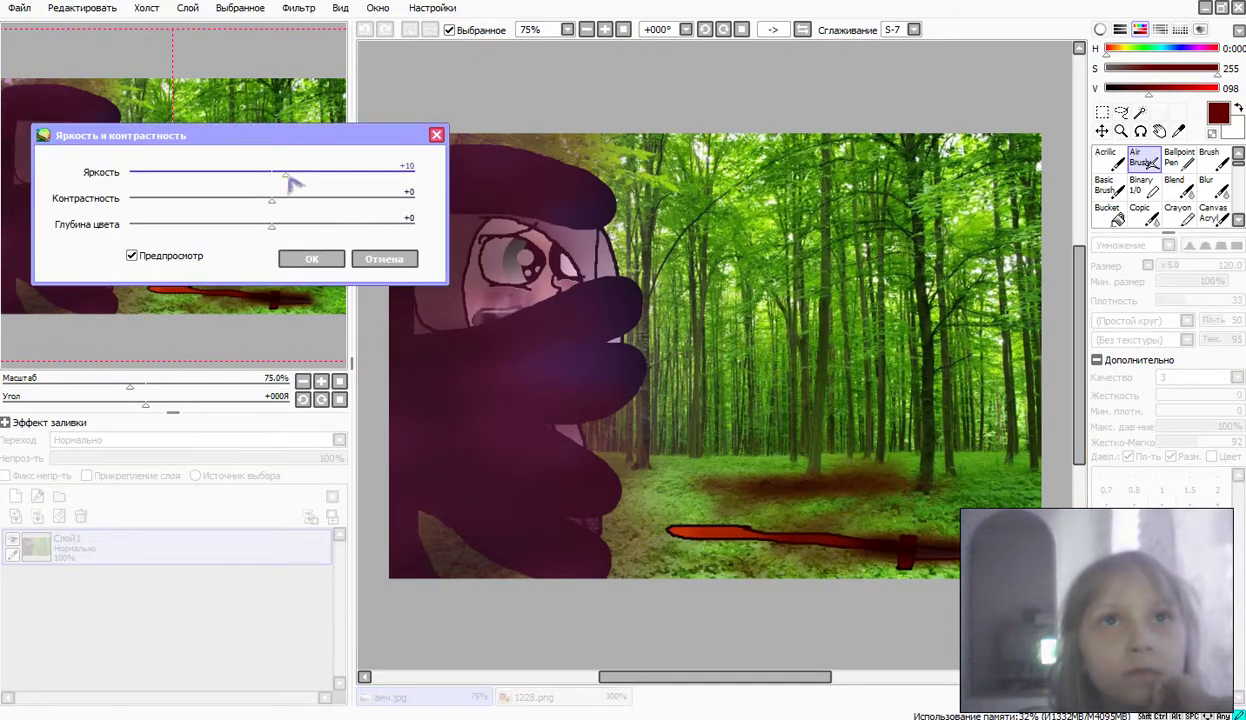
click(273, 200)
drag(290, 228, 302, 230)
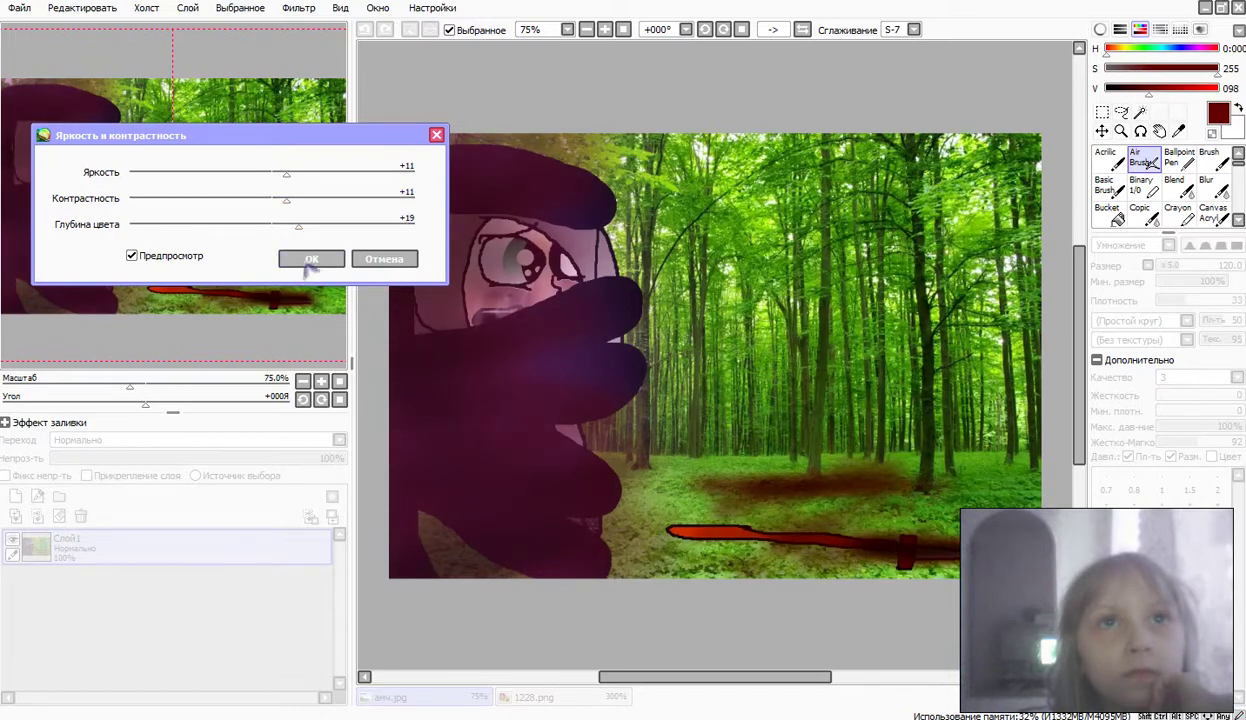
click(311, 259)
Step: Save амч.jpg as a JPEG at quality 100
click(19, 8)
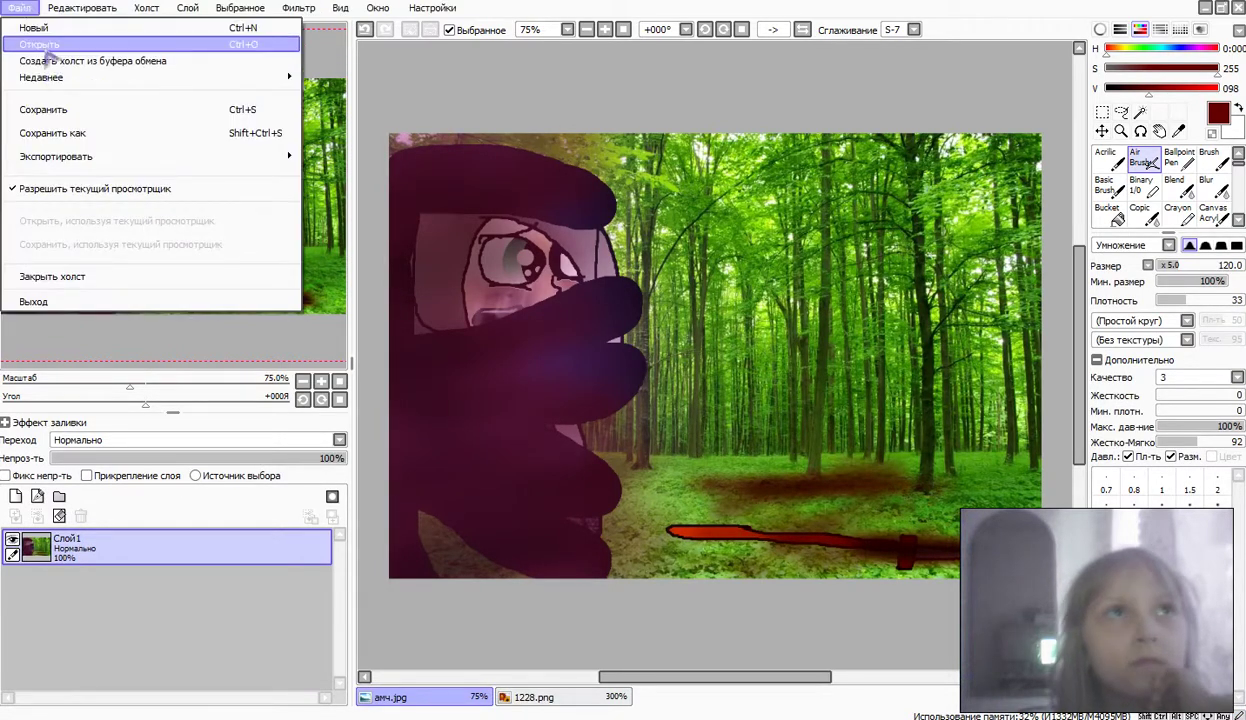
click(58, 109)
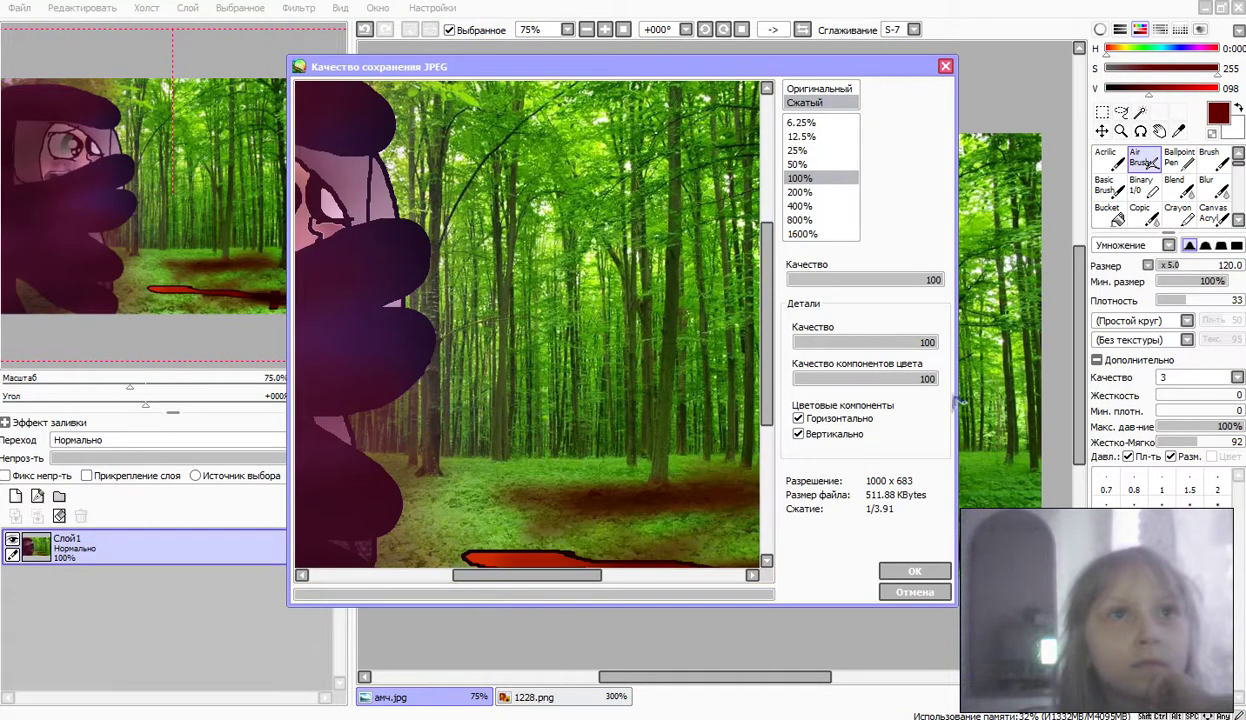
click(916, 569)
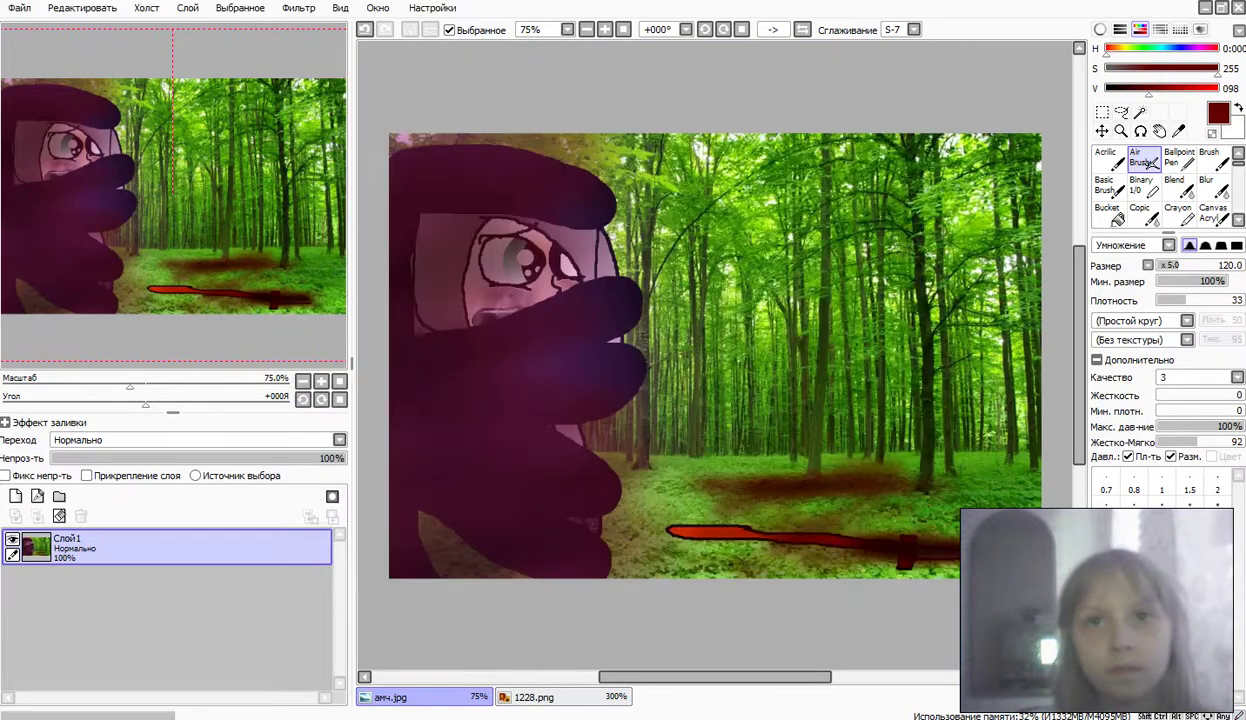
Step: Close the 1228.png canvas, keeping амч.jpg open
click(566, 699)
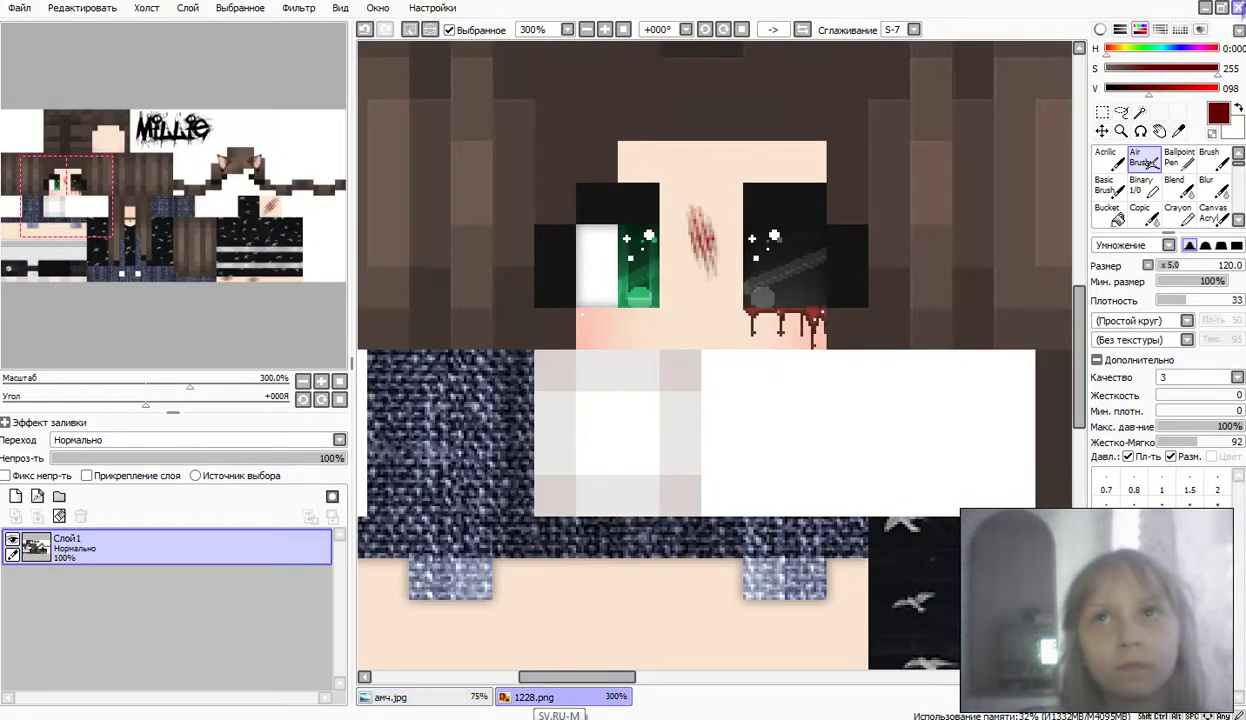
click(1239, 8)
click(648, 417)
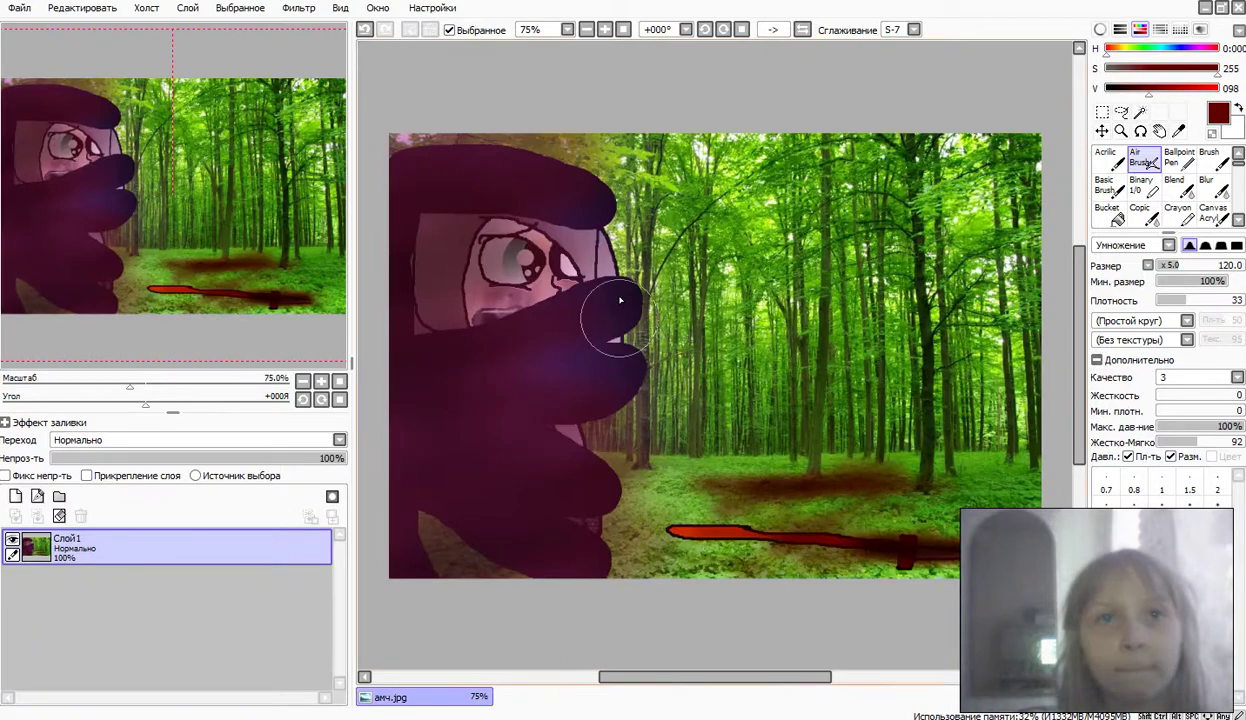
key(alt+Tab)
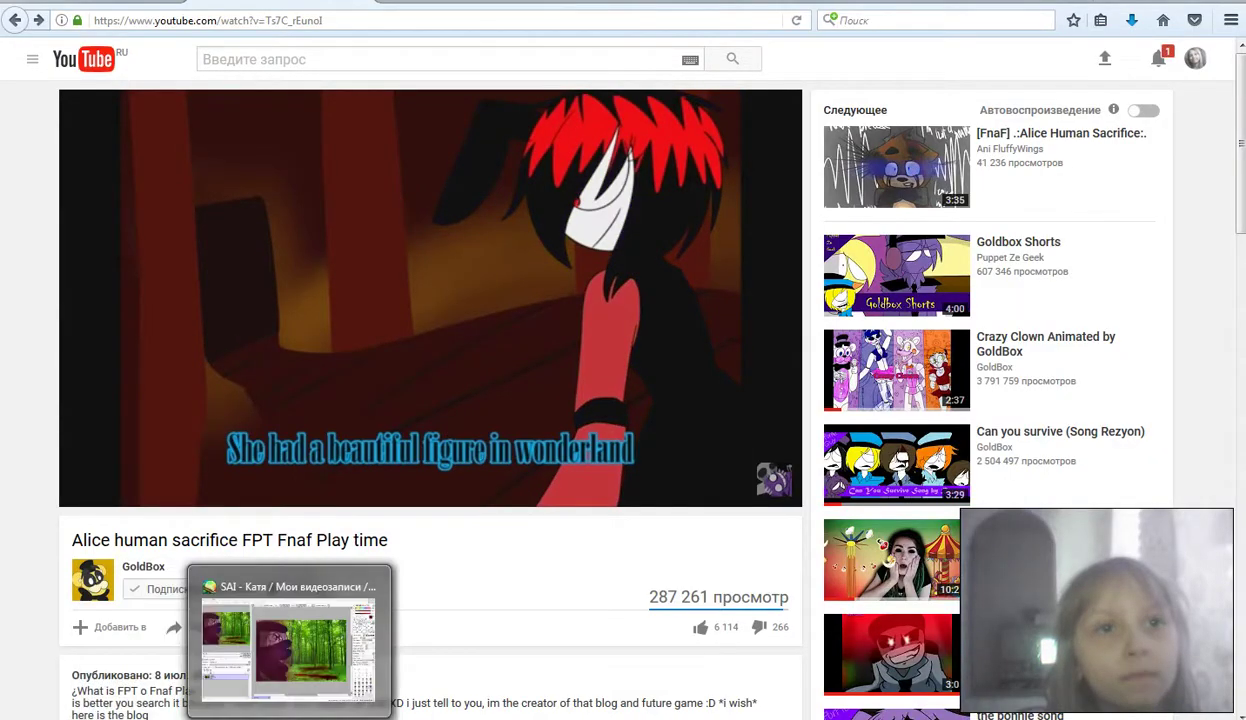
click(281, 716)
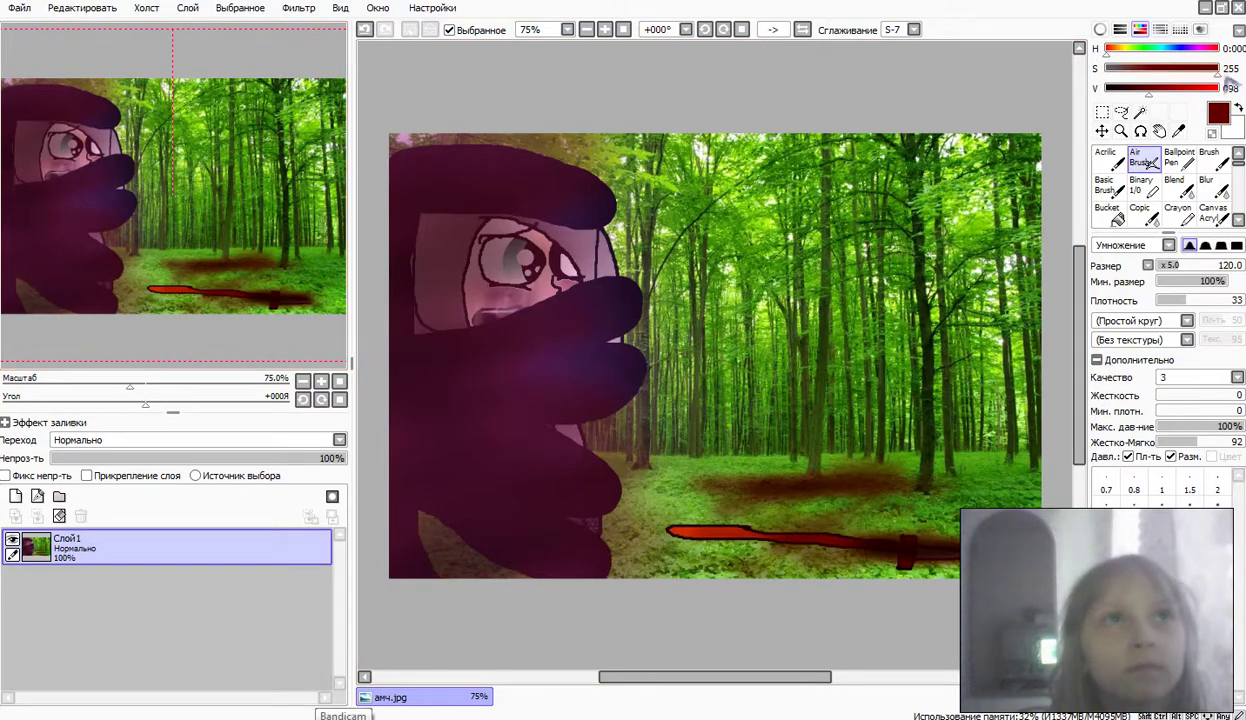